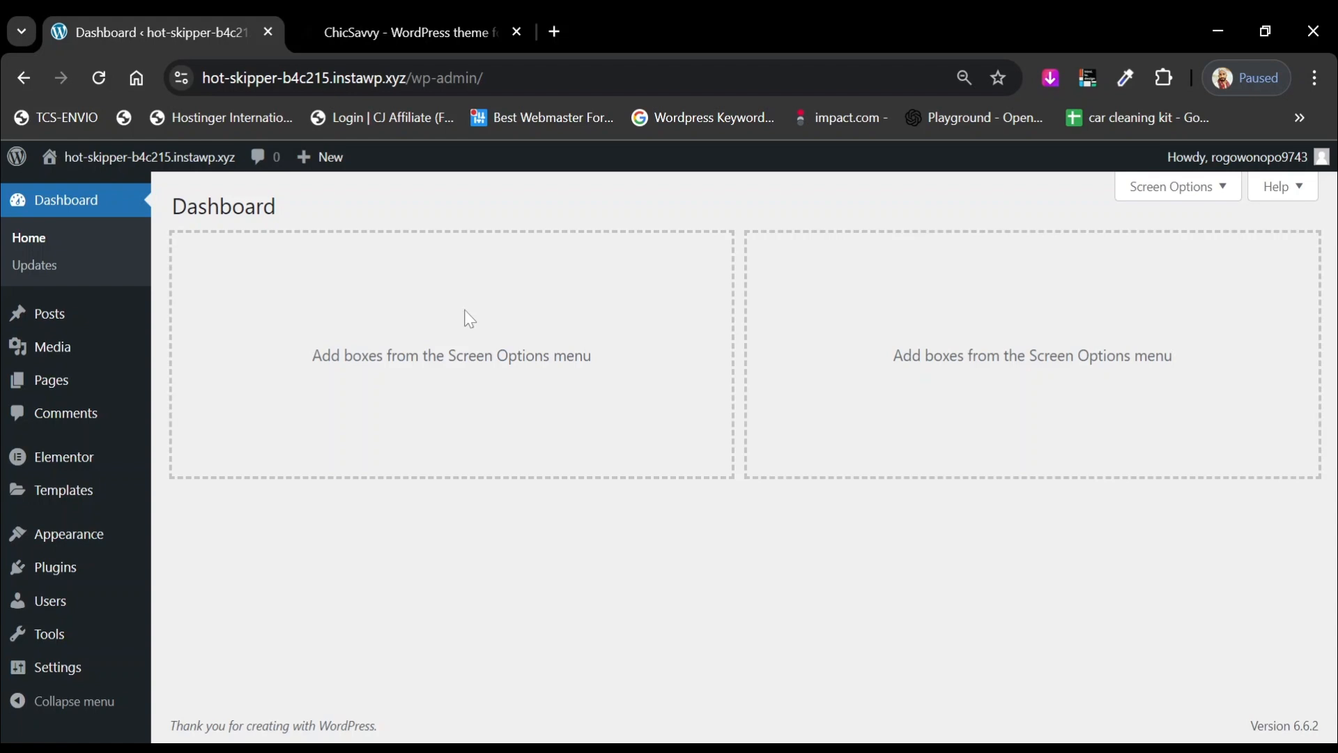
Look over the header and layout of the ChicSavvy demo site, and return to the WordPress dashboard.
left_click(380, 20)
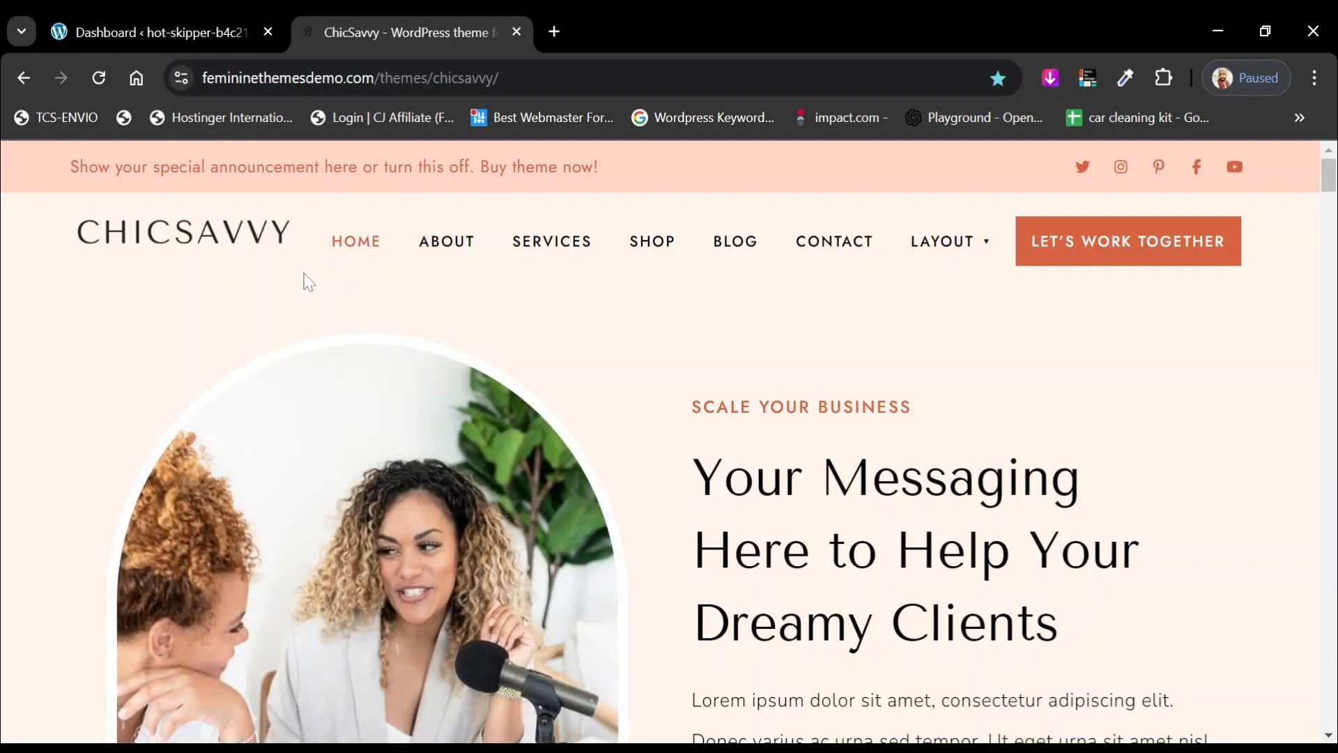
left_click(152, 39)
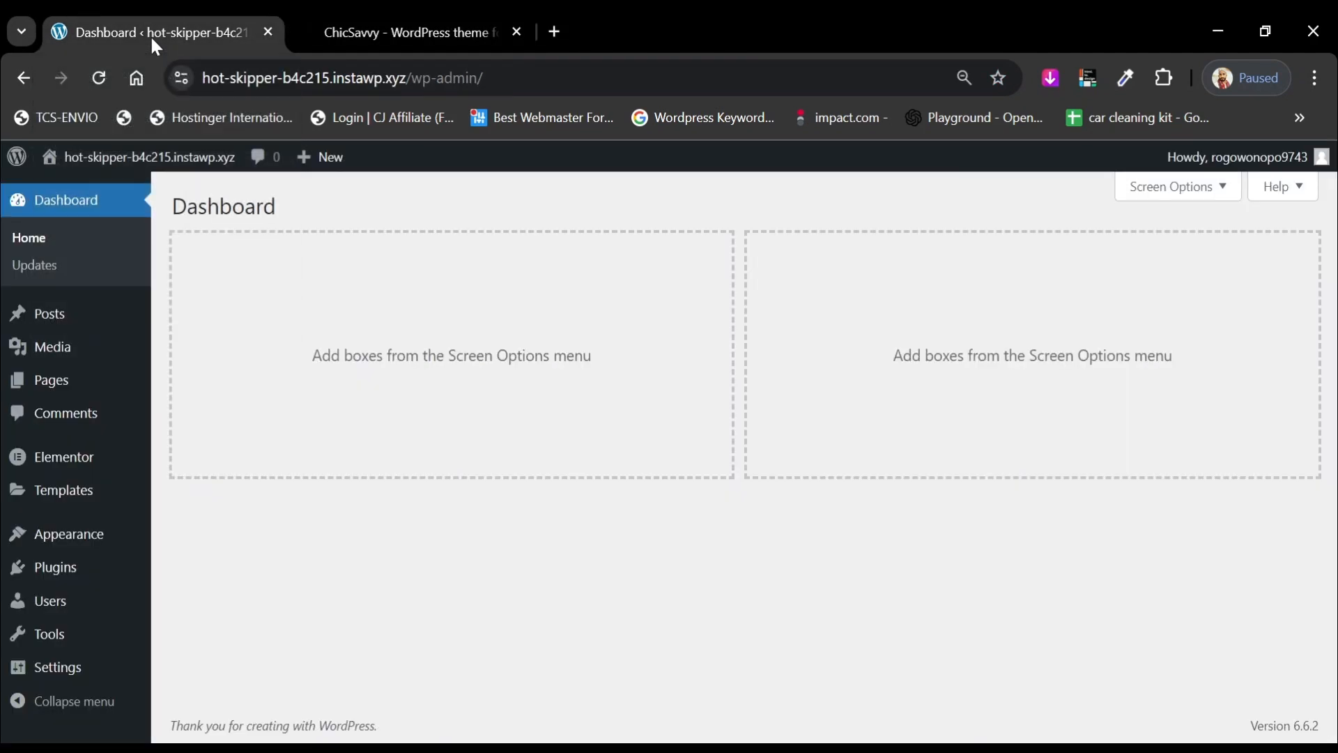
View the theme details of the active Hello Elementor theme in the installed themes.
mouse_move(52, 541)
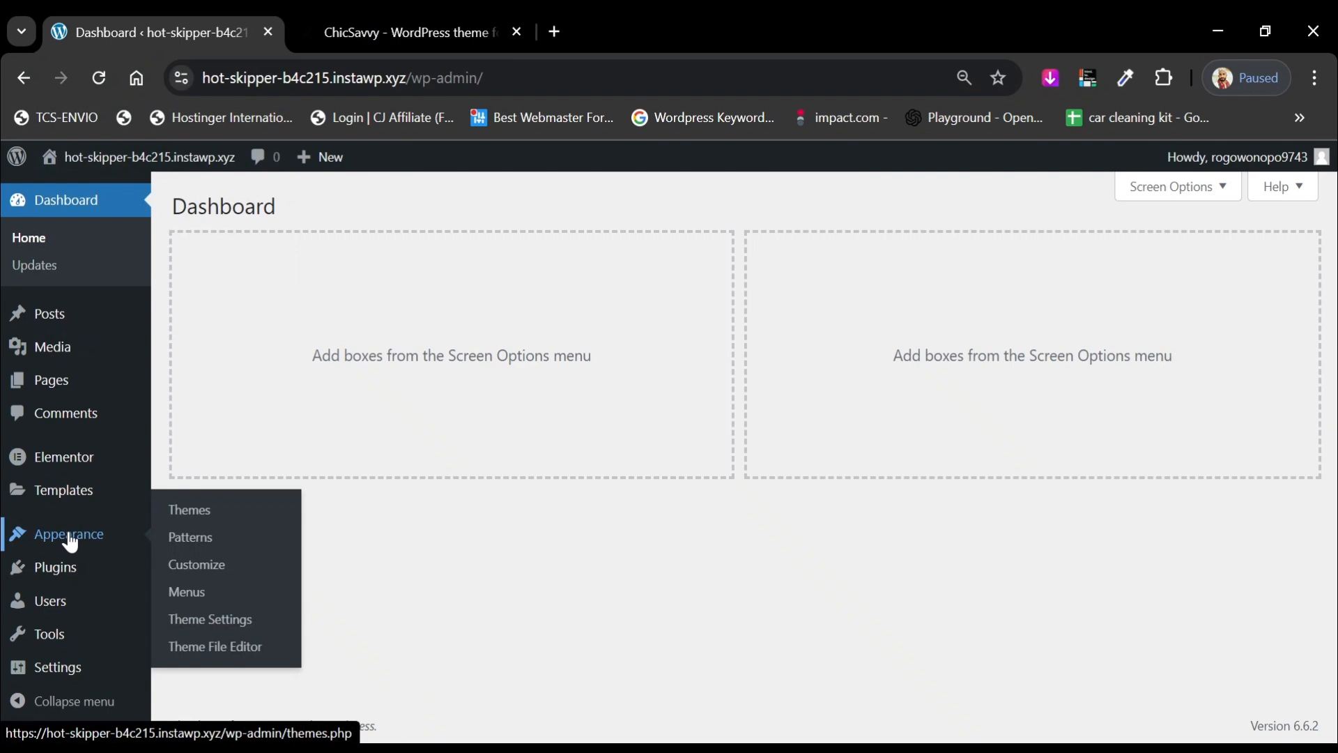
left_click(183, 519)
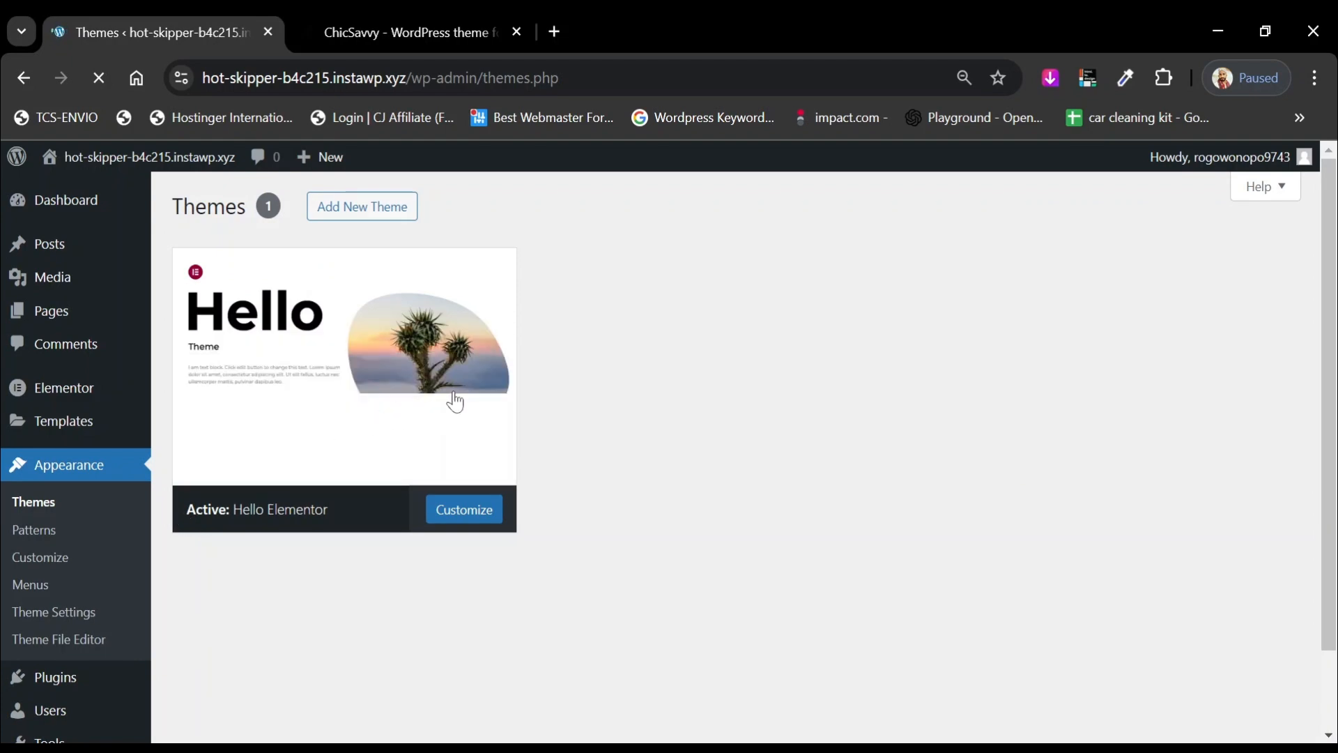
left_click(455, 402)
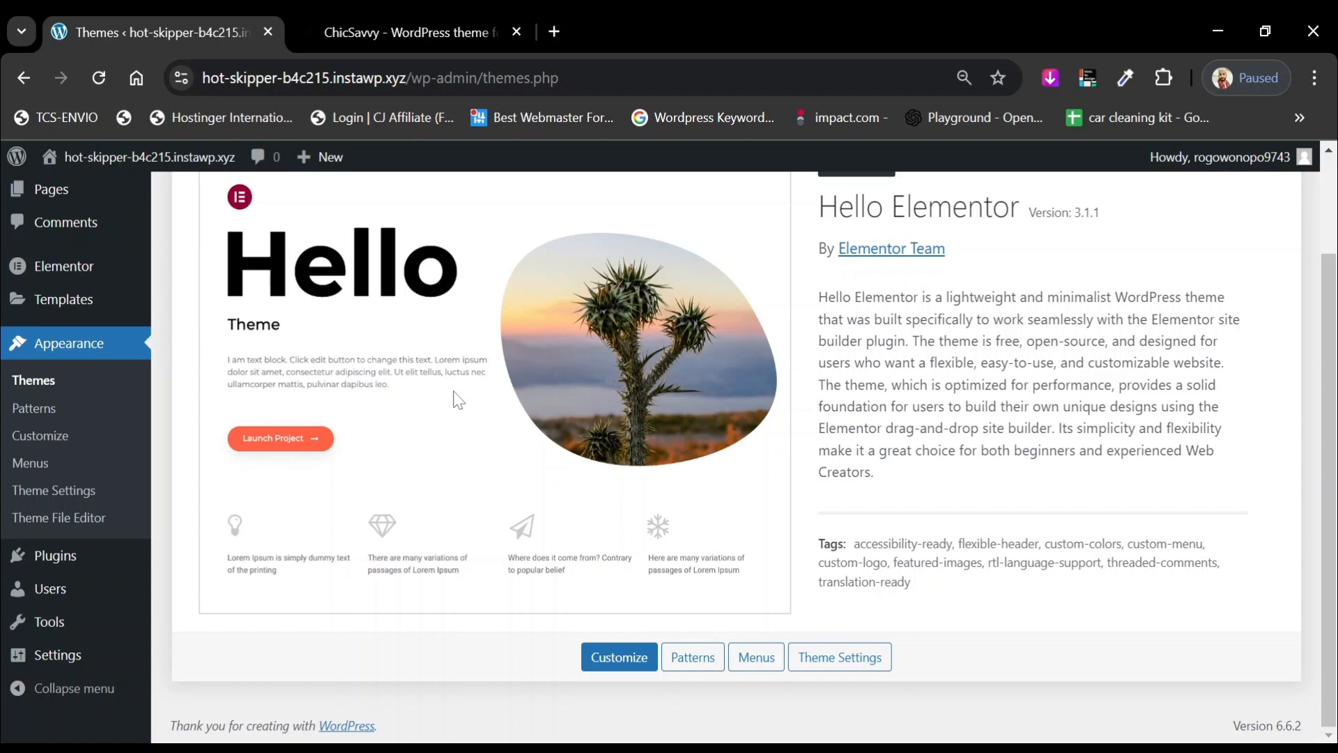
scroll(449, 377, "up", 2)
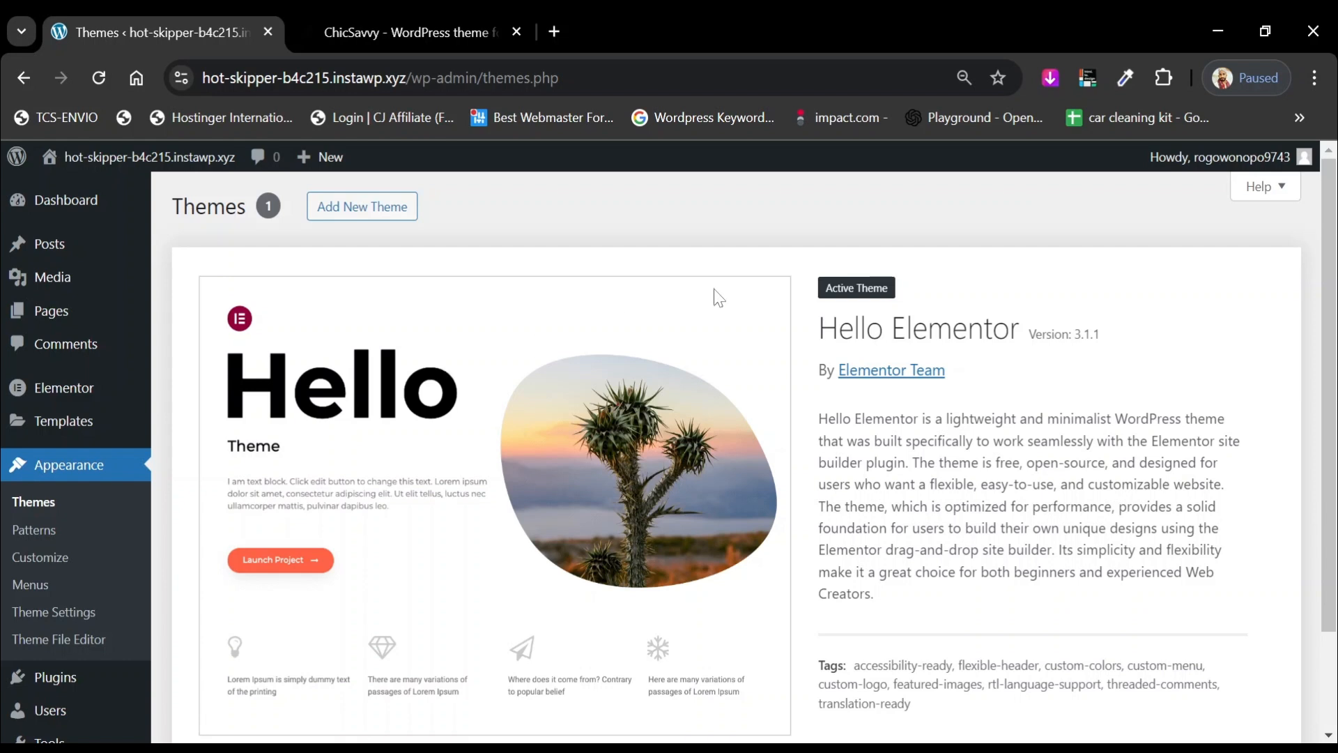
left_click_drag(819, 328, 1039, 332)
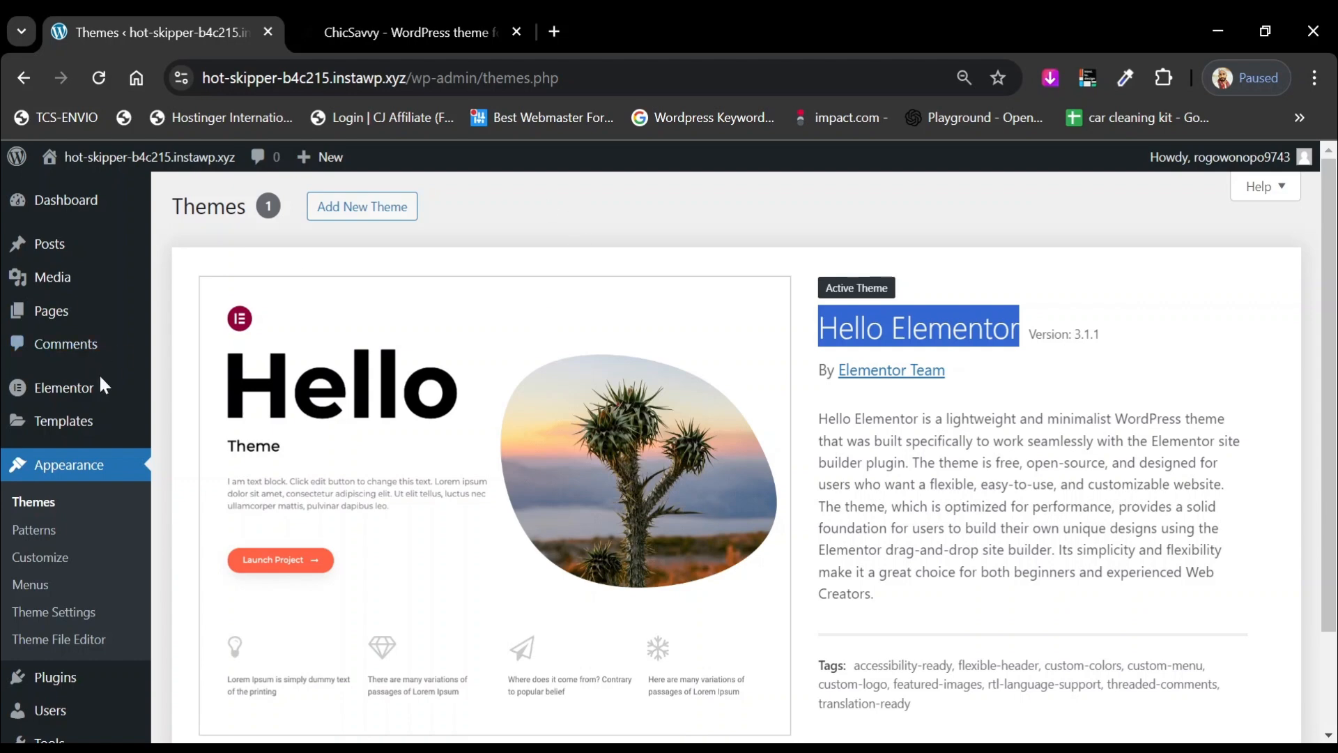
Search the plugin directory for "elementor header footer", and install and activate Elementor Header & Footer Builder.
scroll(99, 374, "down", 2)
left_click(56, 564)
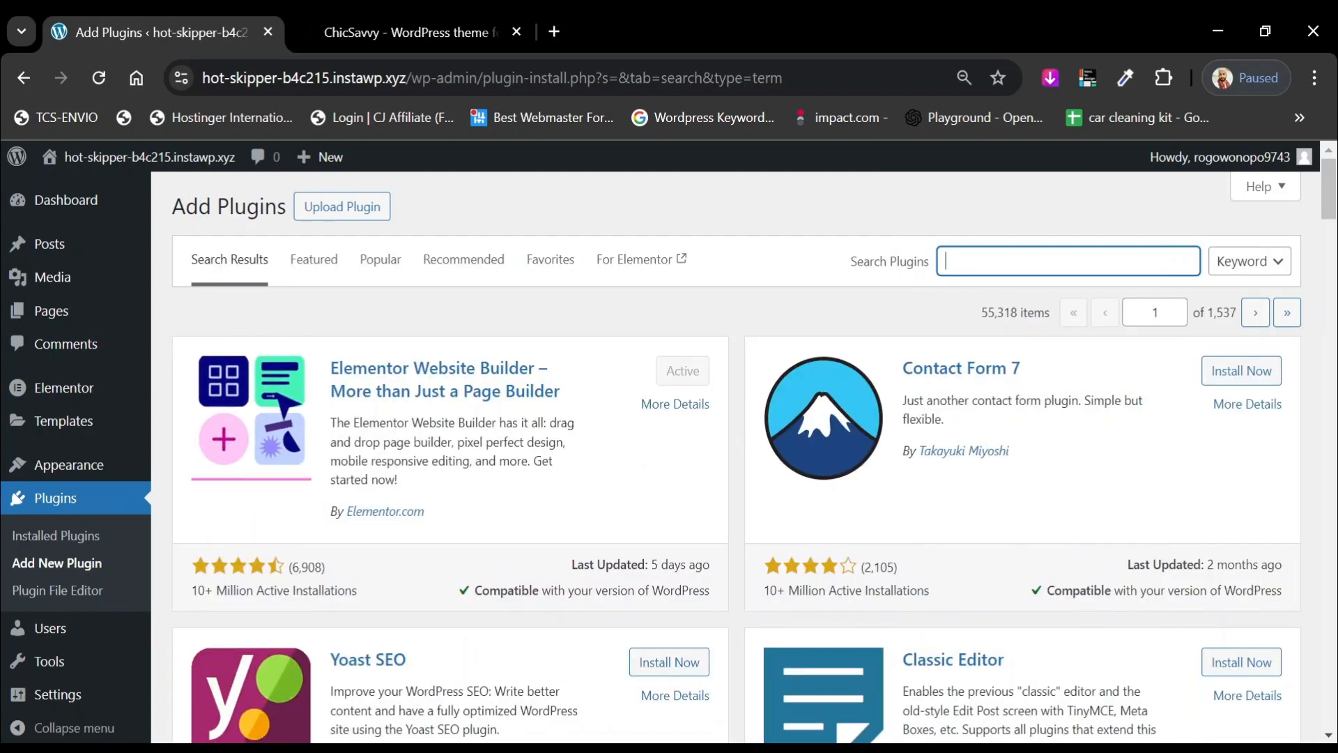
type("elementor header footer")
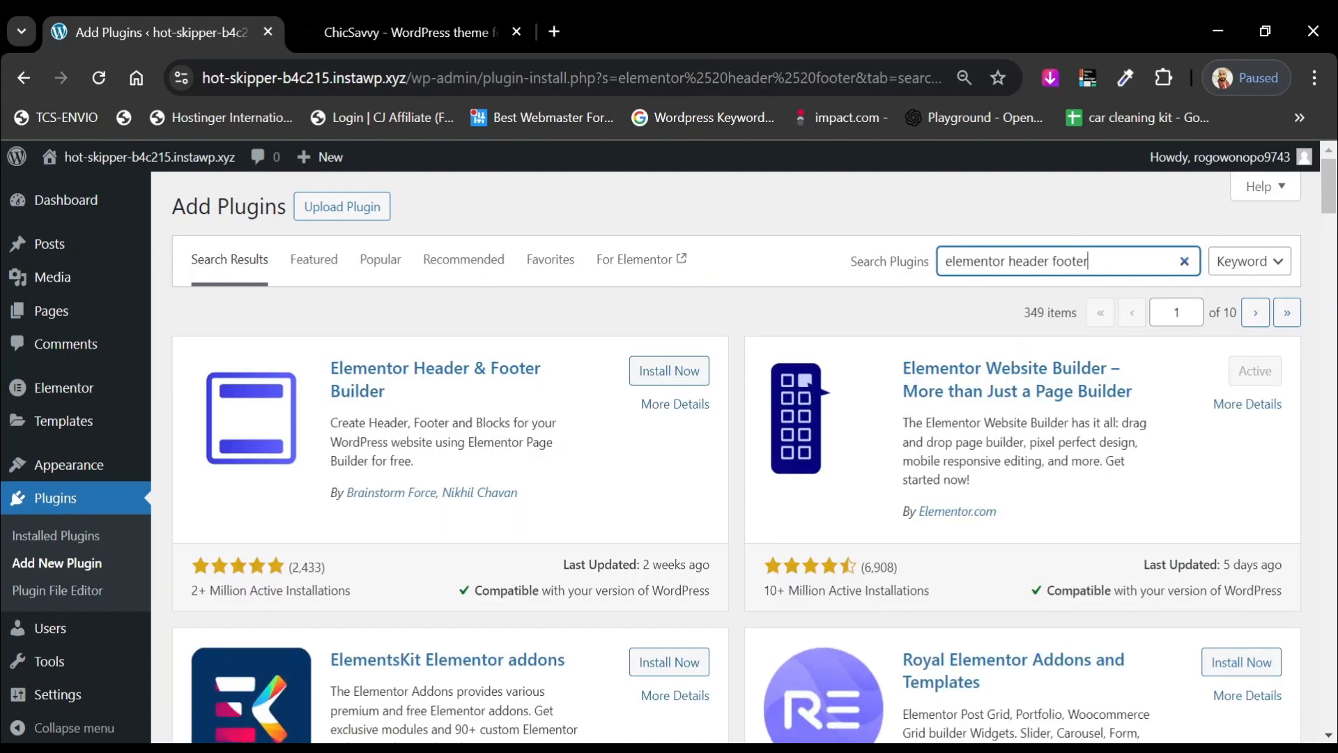
left_click(663, 380)
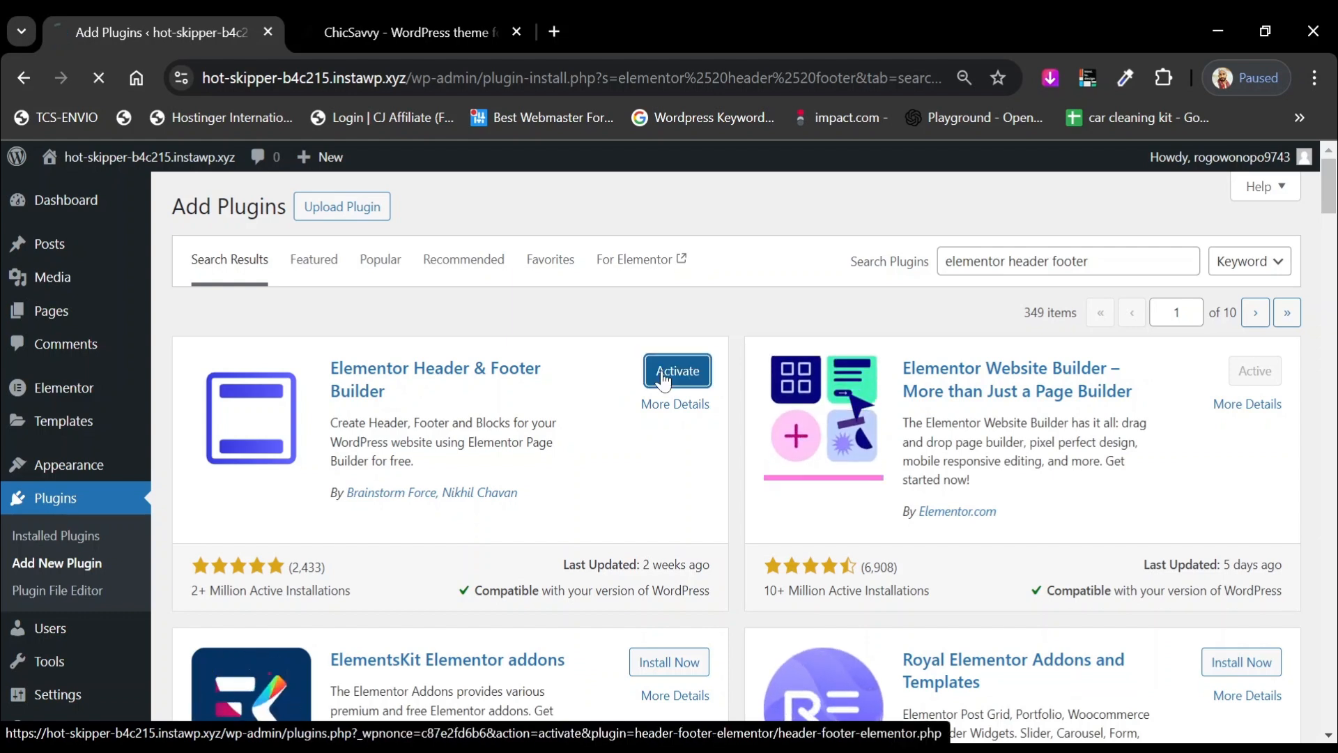
left_click(663, 376)
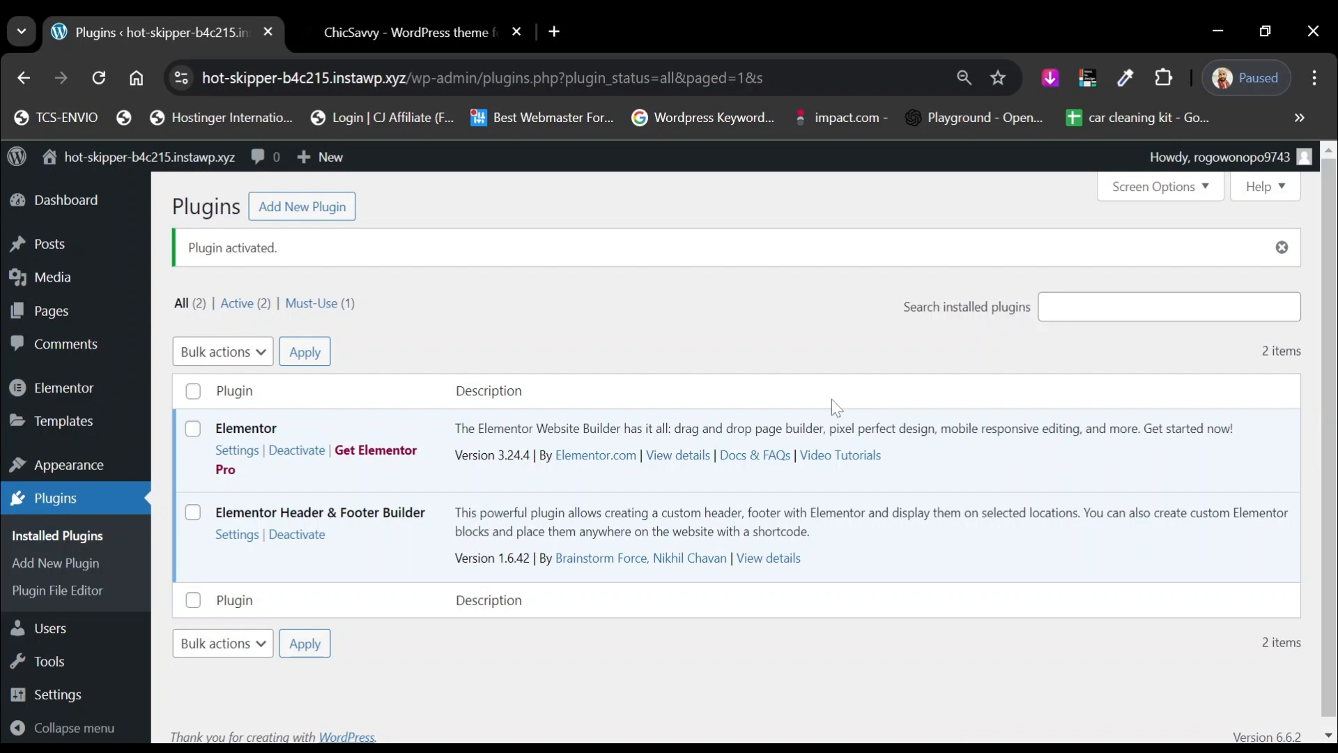
left_click(1282, 247)
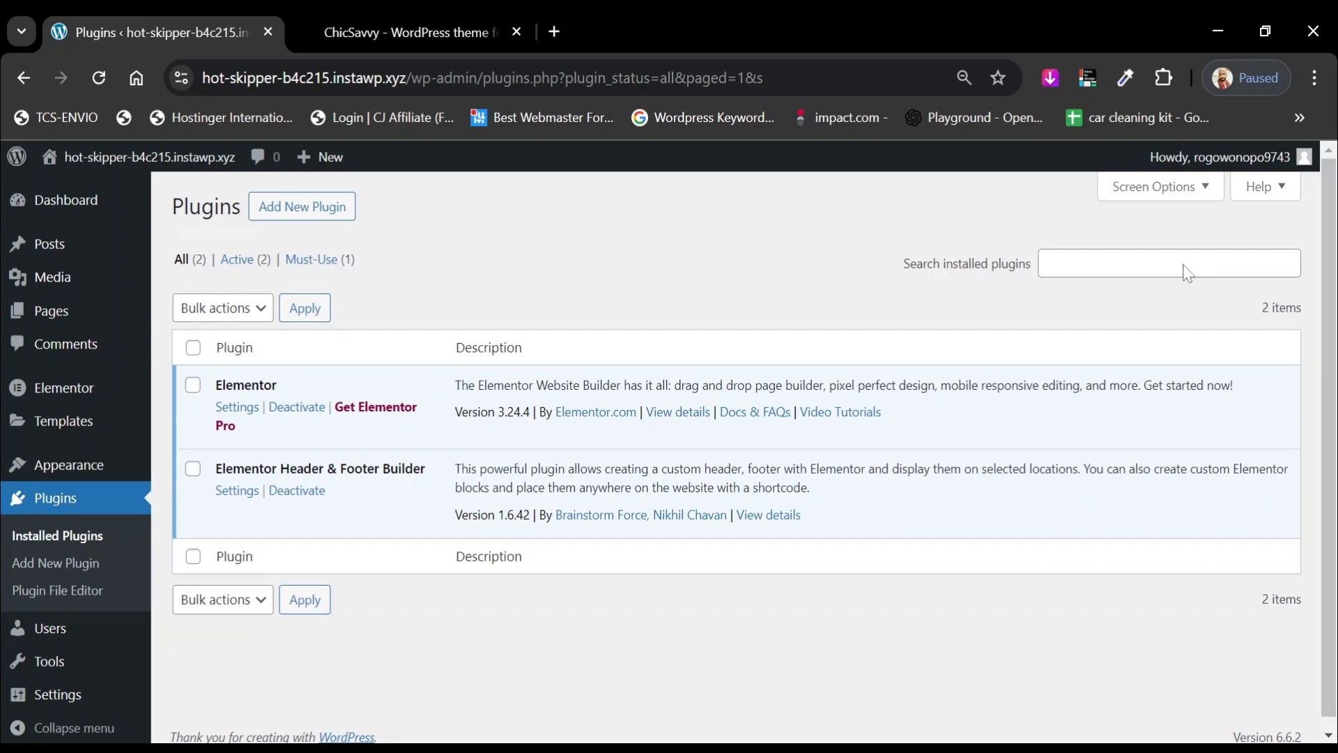
Add a new page titled "Contact" and publish it.
left_click(47, 327)
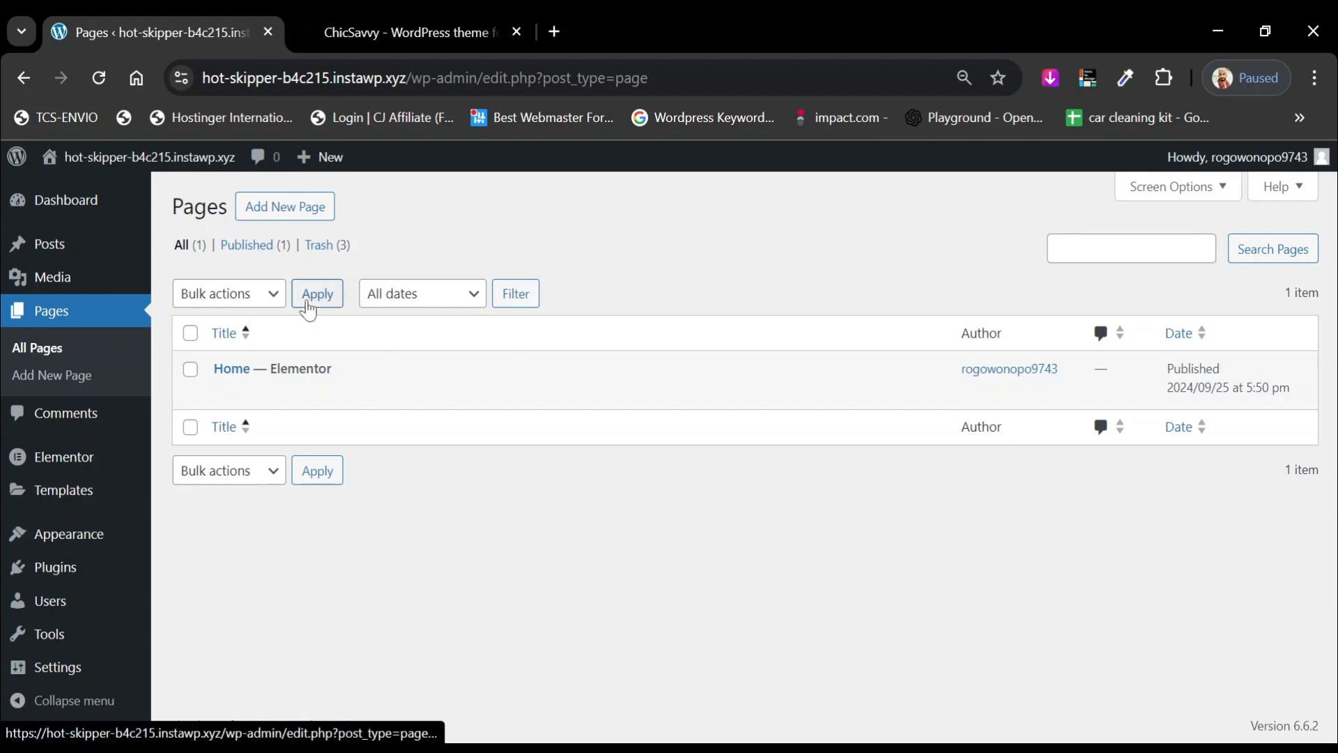
mouse_move(272, 394)
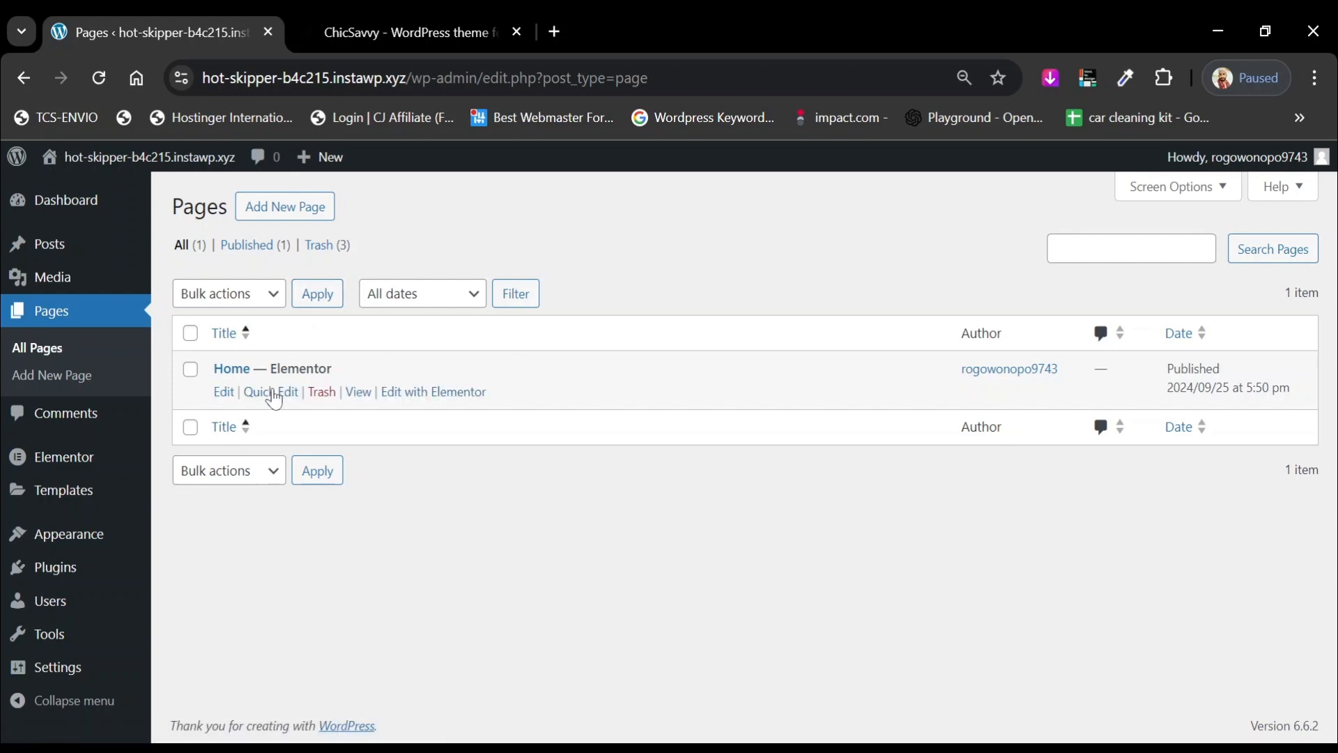
left_click(285, 210)
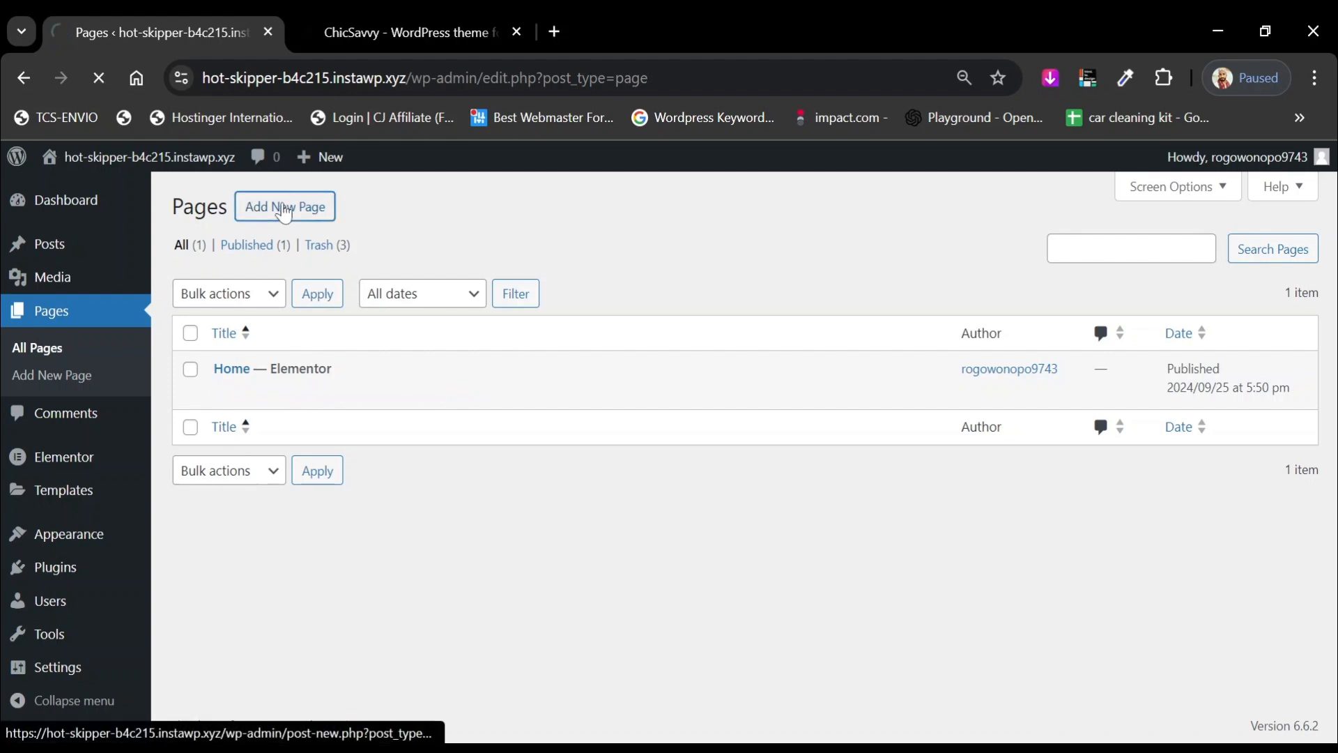
type("Conta")
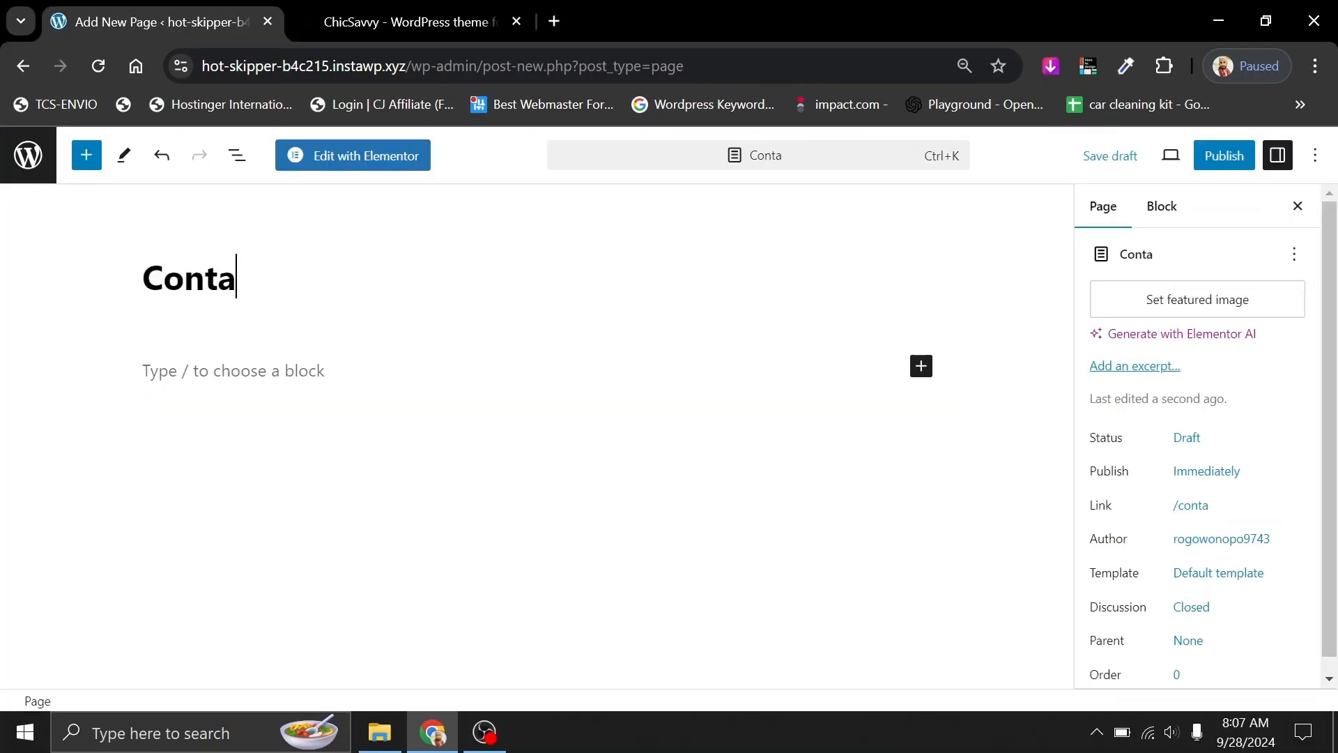
type("ct")
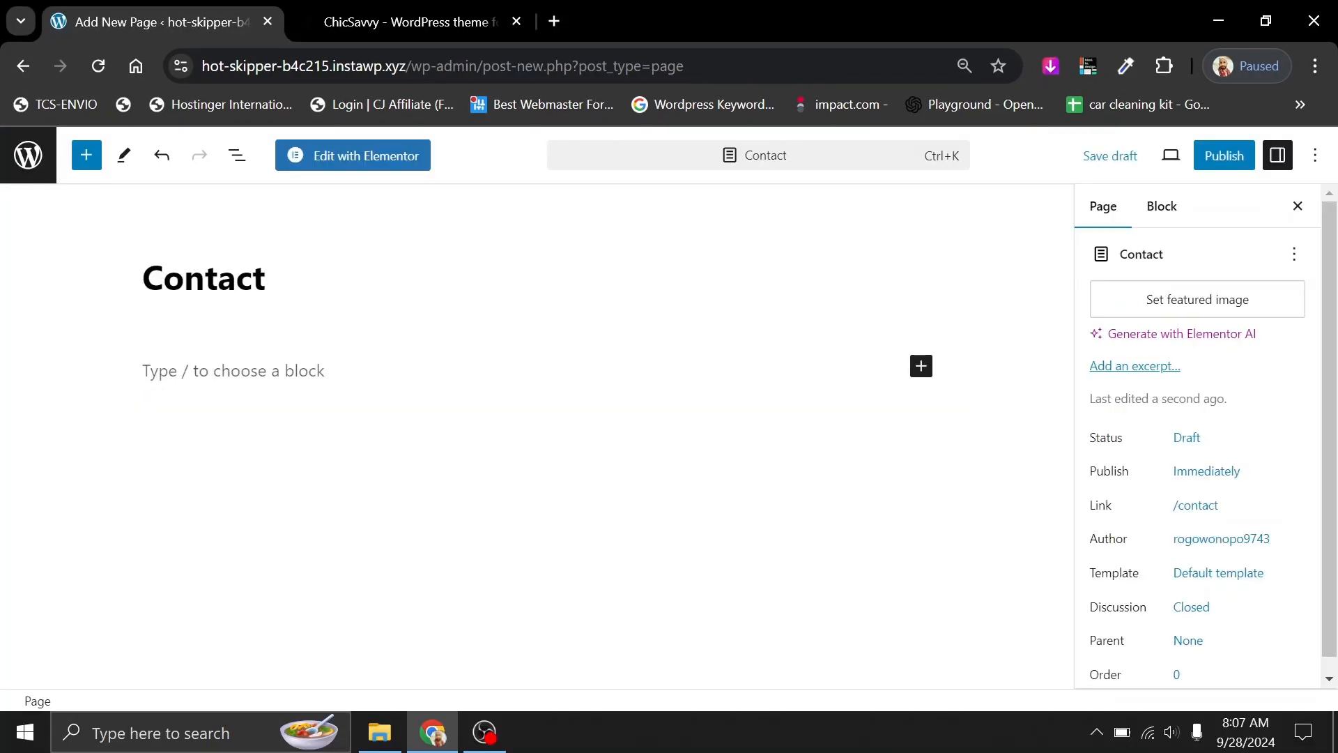
left_click(1225, 156)
Title another new page "About" and publish it.
type("Abo")
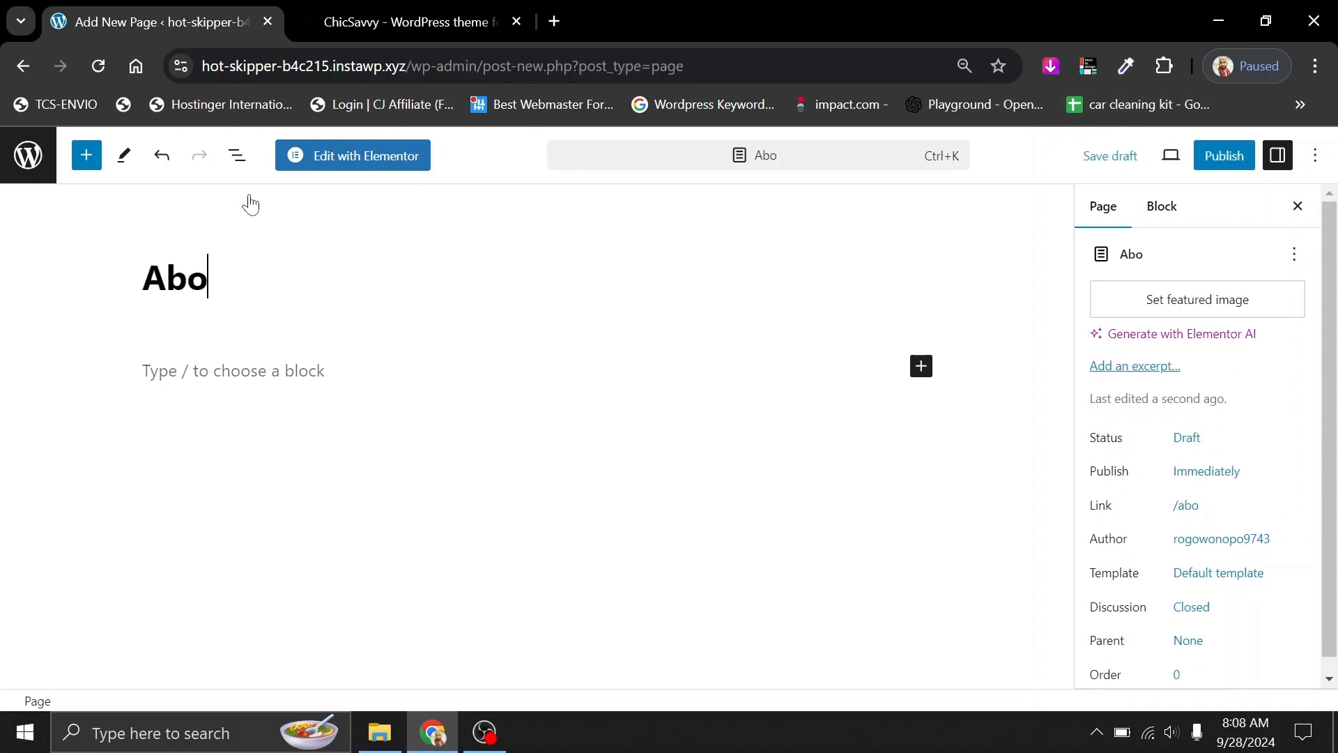
type("ut")
left_click(1243, 156)
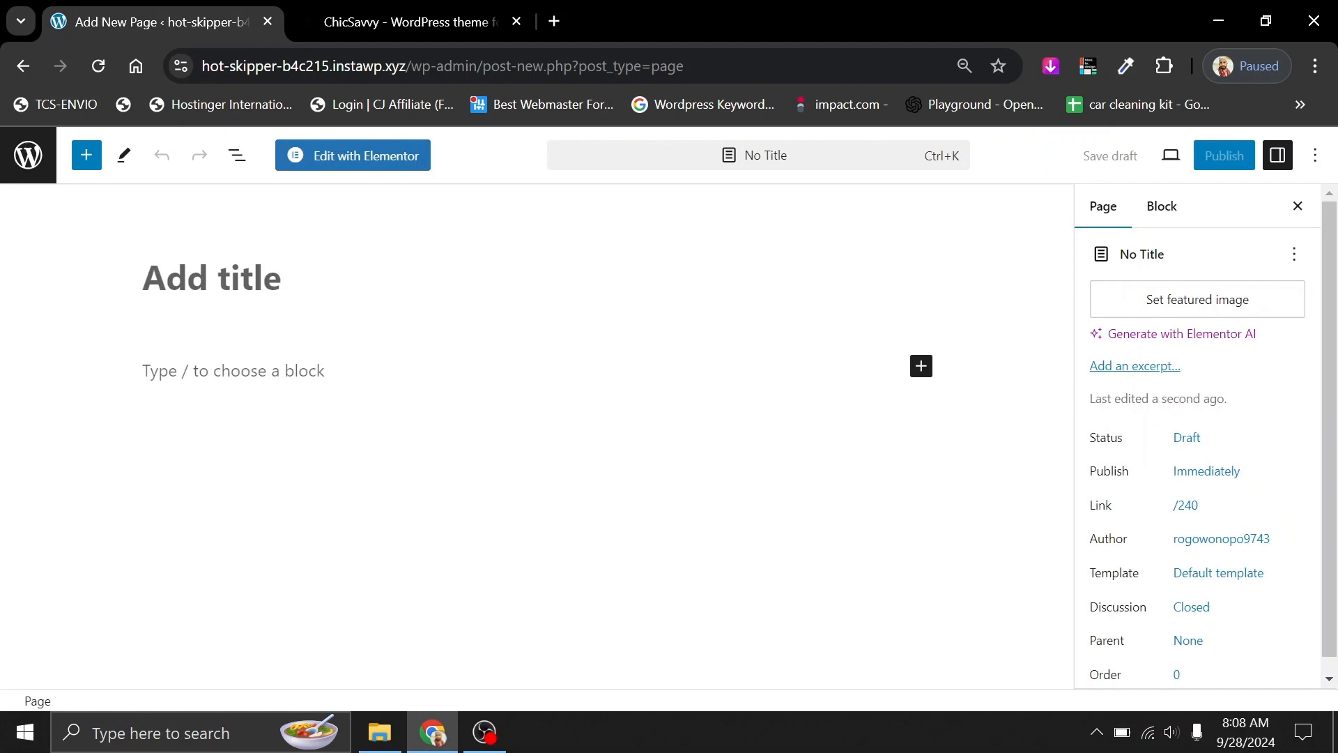
Publish a new page titled "Blog", and return to the list of all pages.
type("Blog")
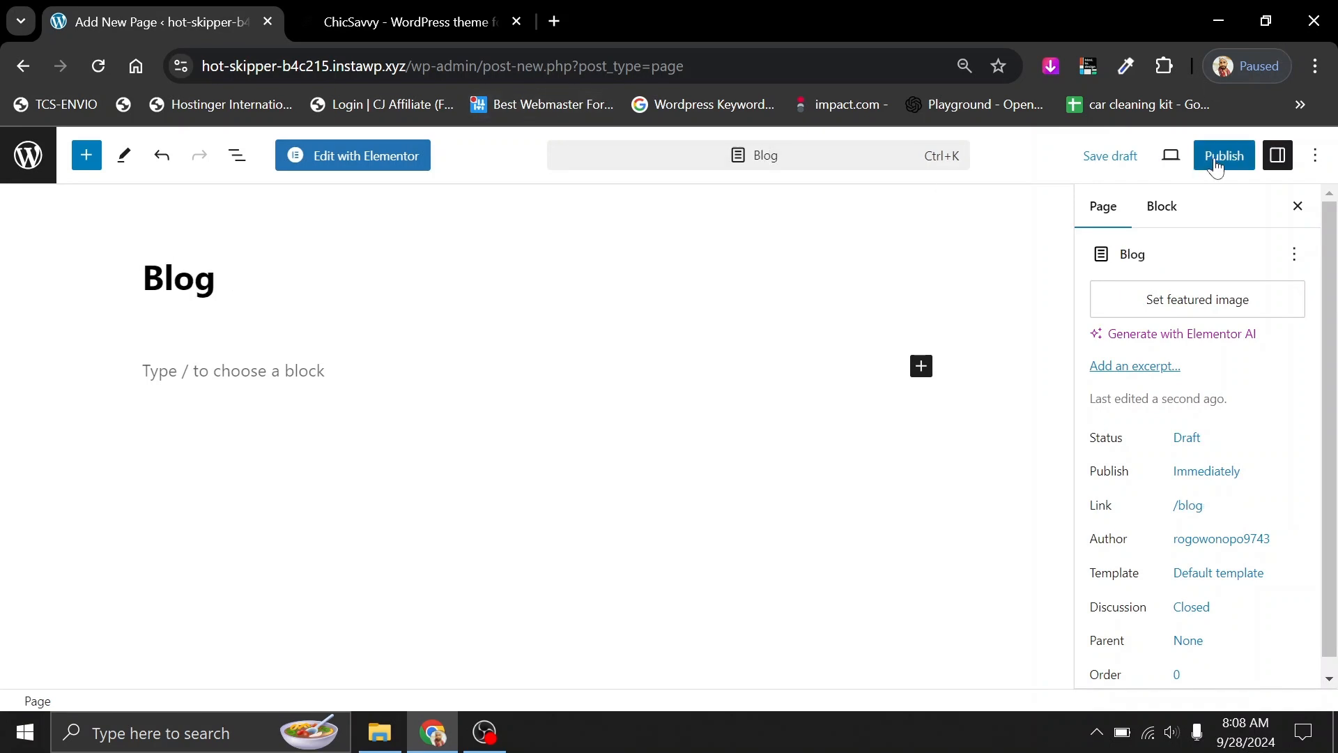
left_click(1217, 164)
left_click(29, 157)
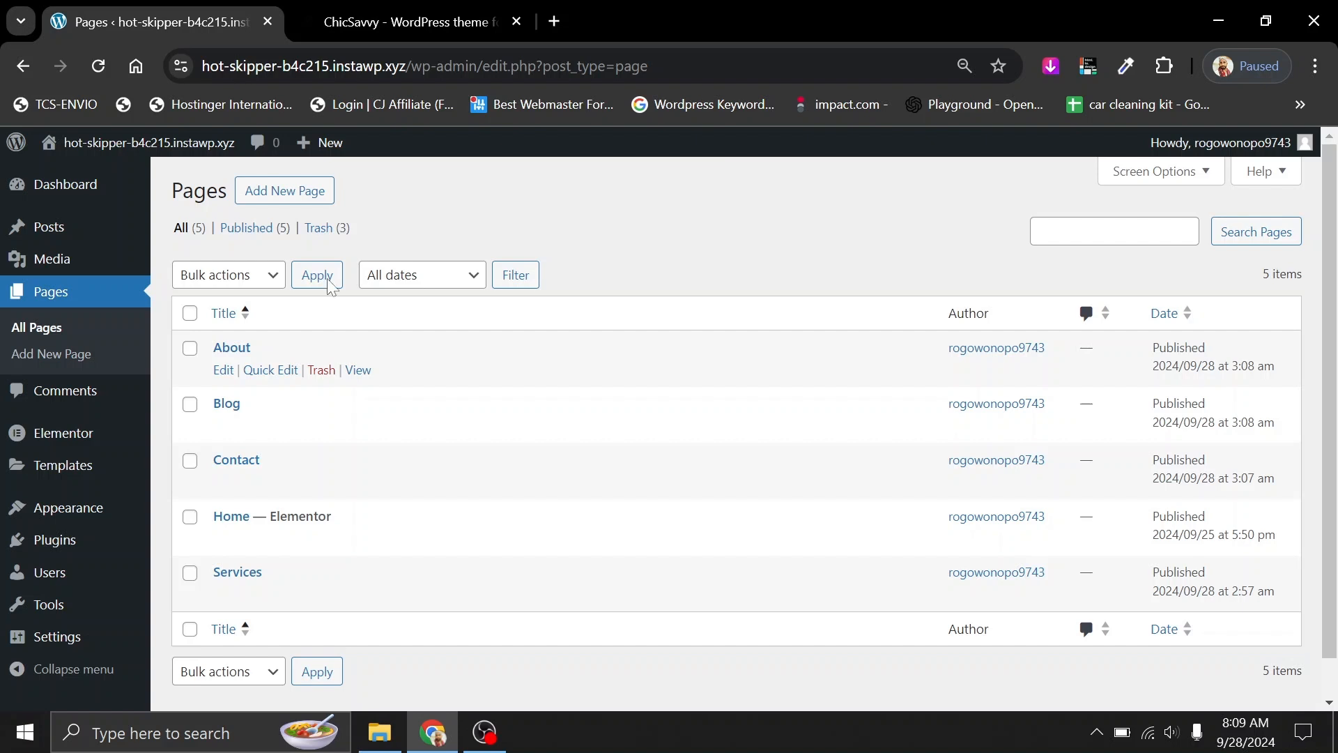
left_click(93, 286)
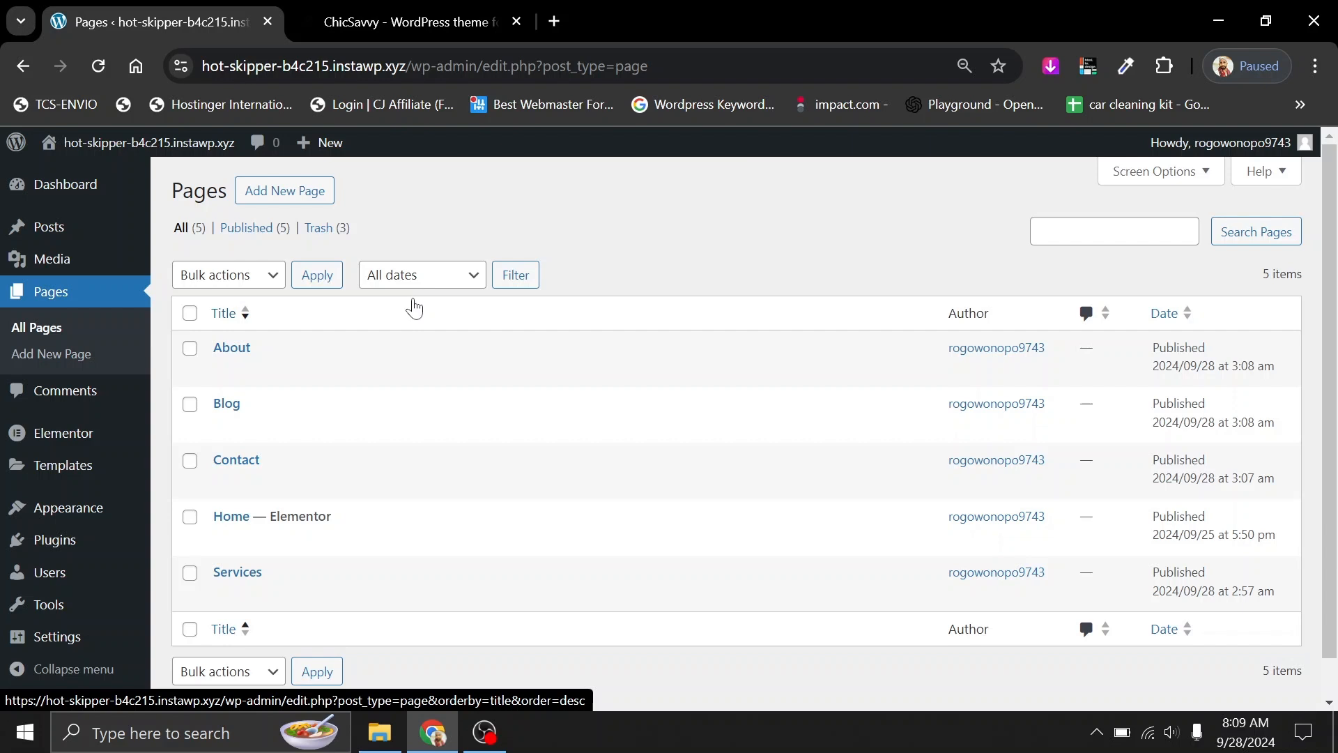
Create a navigation menu named "Main Menu" with Header as its display location.
mouse_move(82, 514)
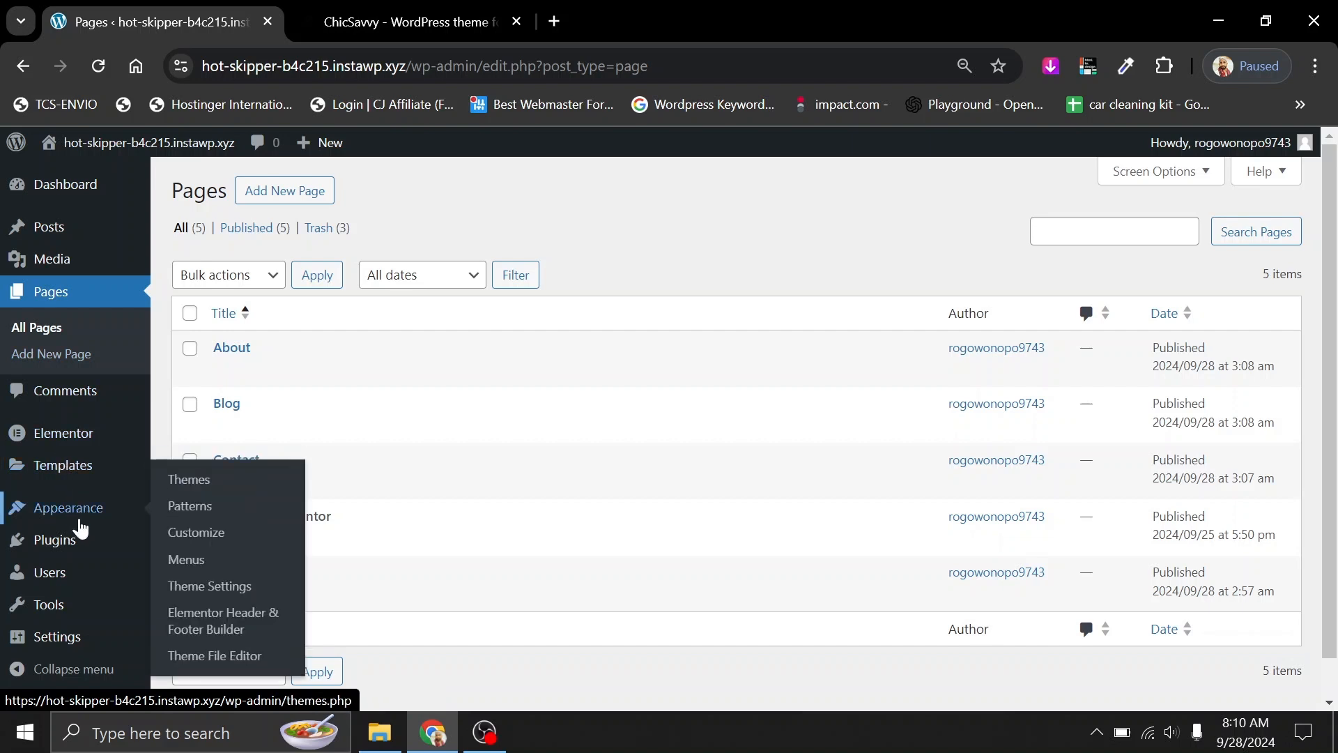
left_click(186, 561)
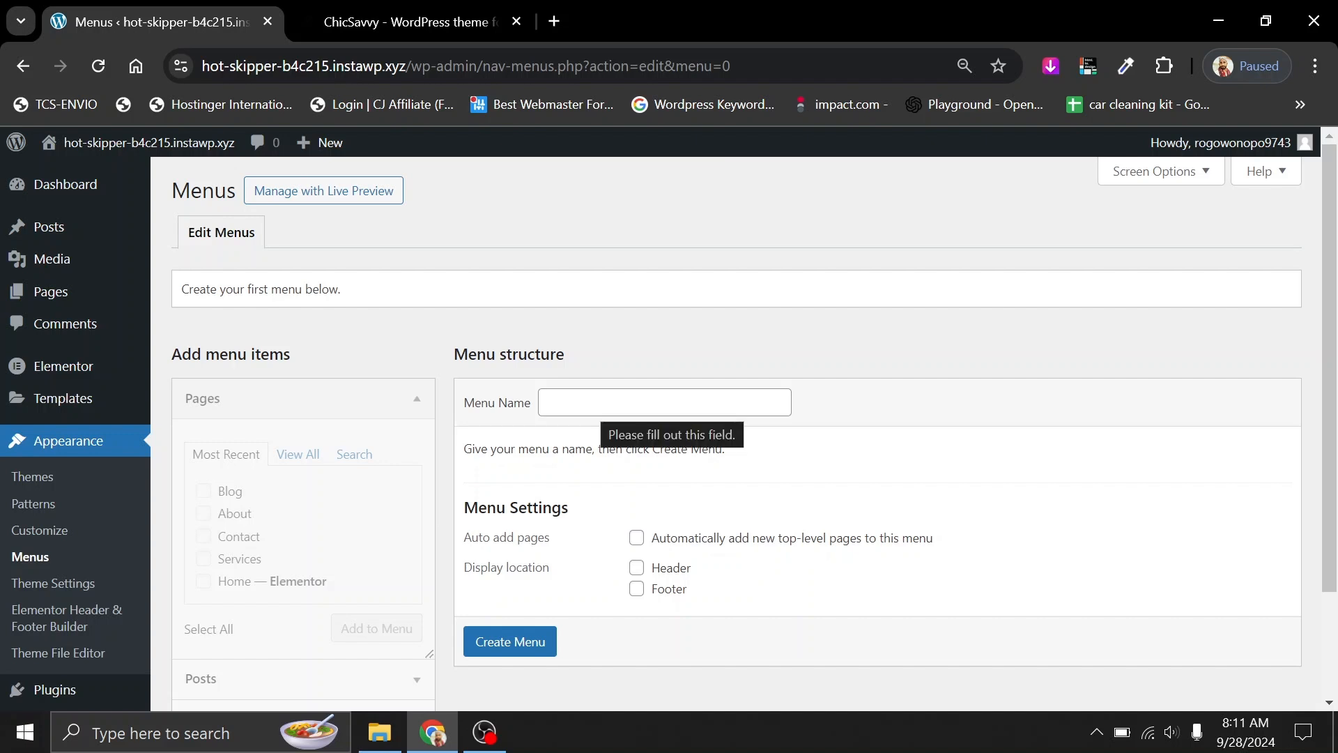
left_click(595, 406)
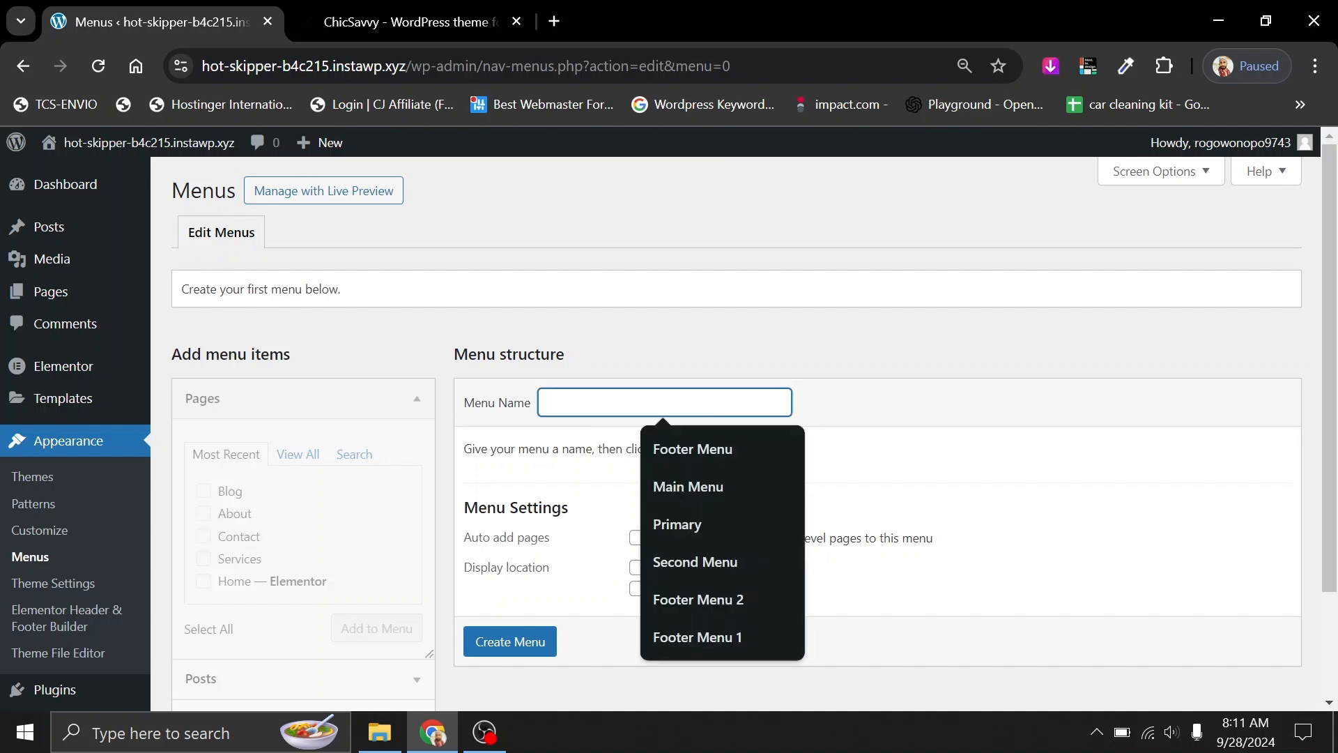
left_click(688, 487)
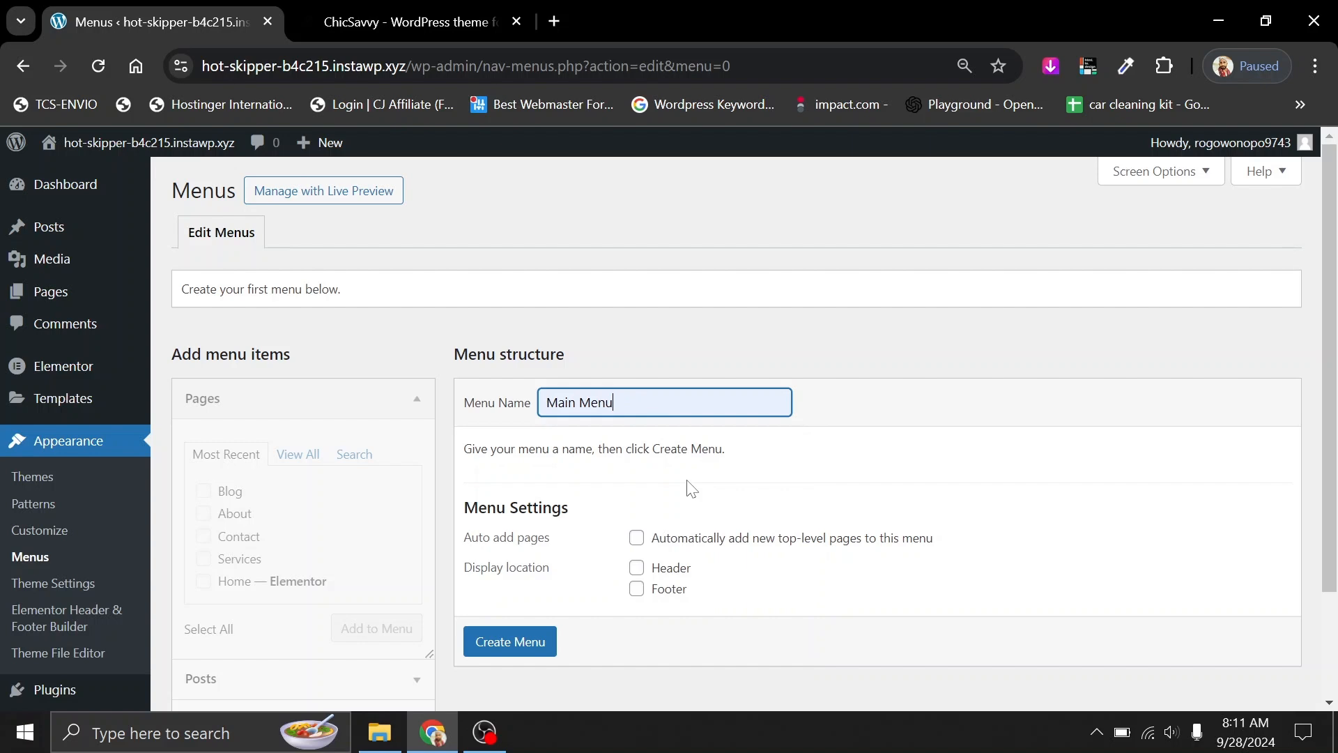
left_click(636, 569)
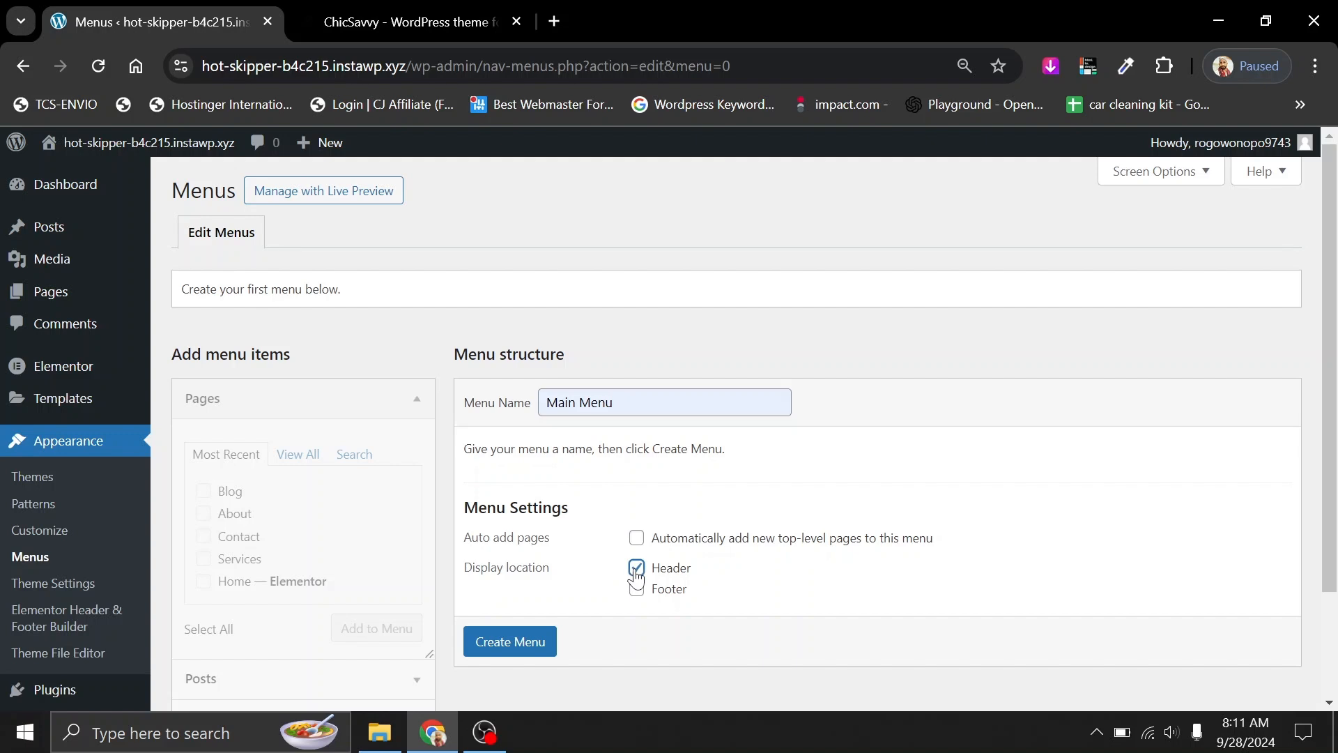
left_click(494, 653)
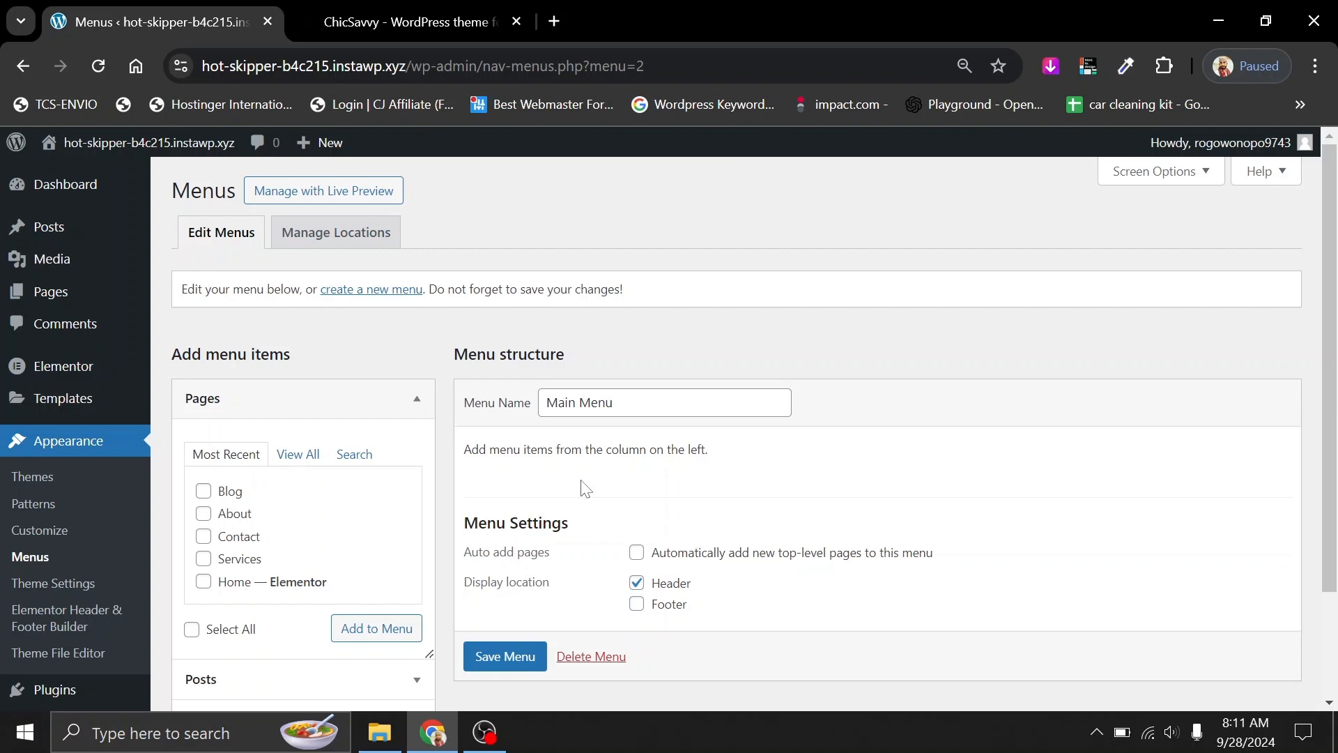
Add all of the site's pages to Main Menu from the complete page list.
left_click(248, 400)
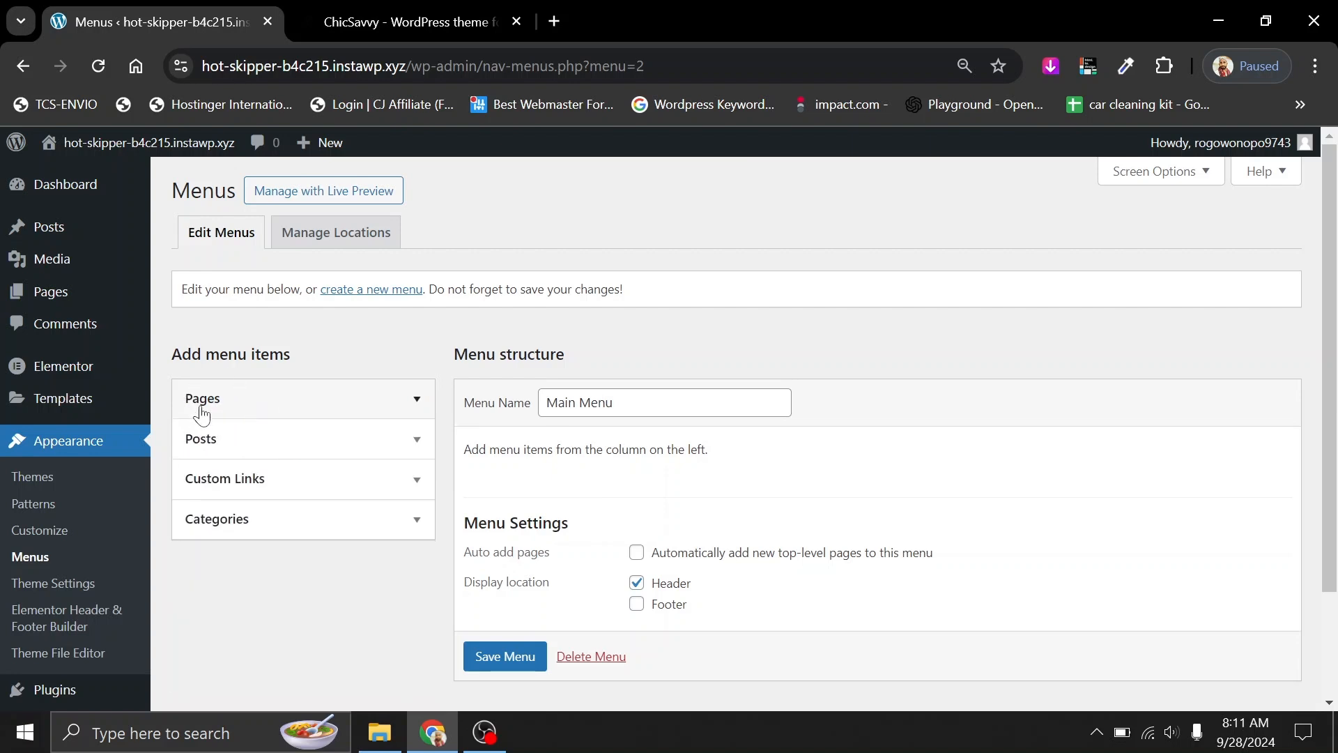
left_click(202, 414)
left_click(290, 460)
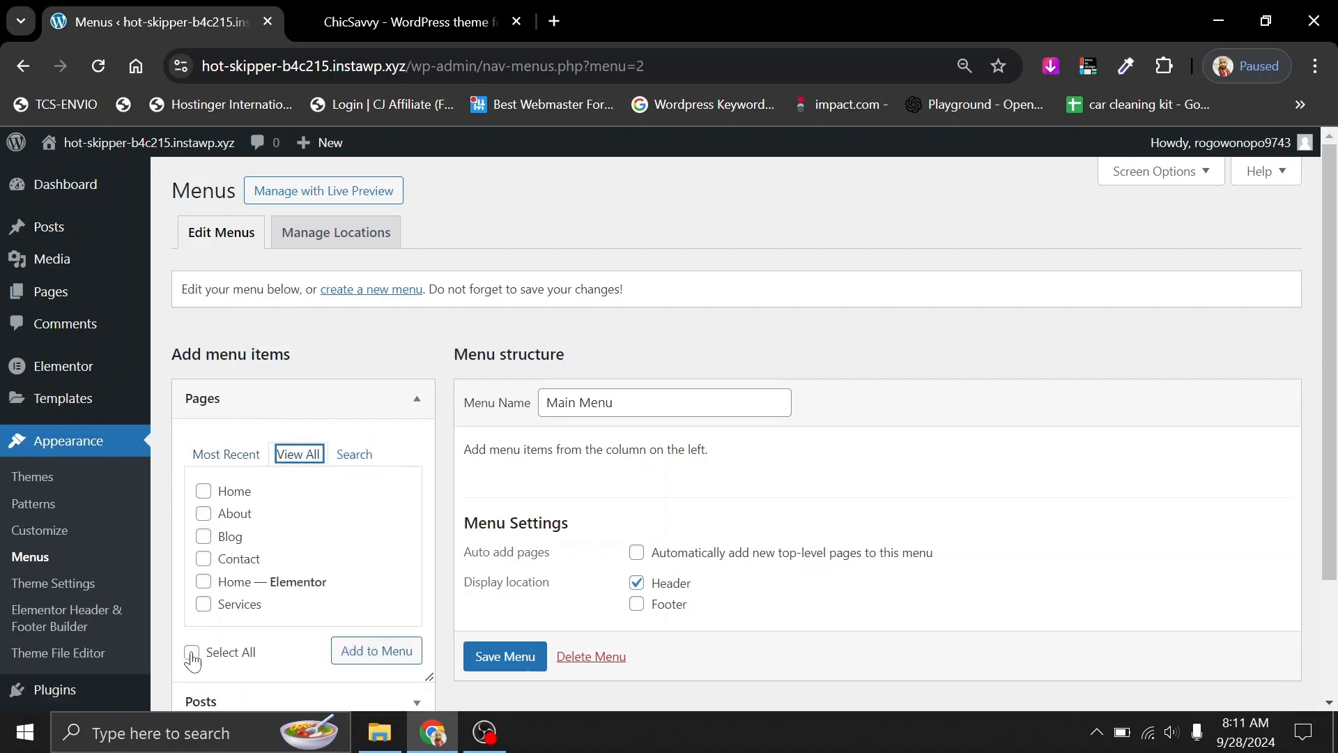
left_click(192, 655)
left_click(371, 652)
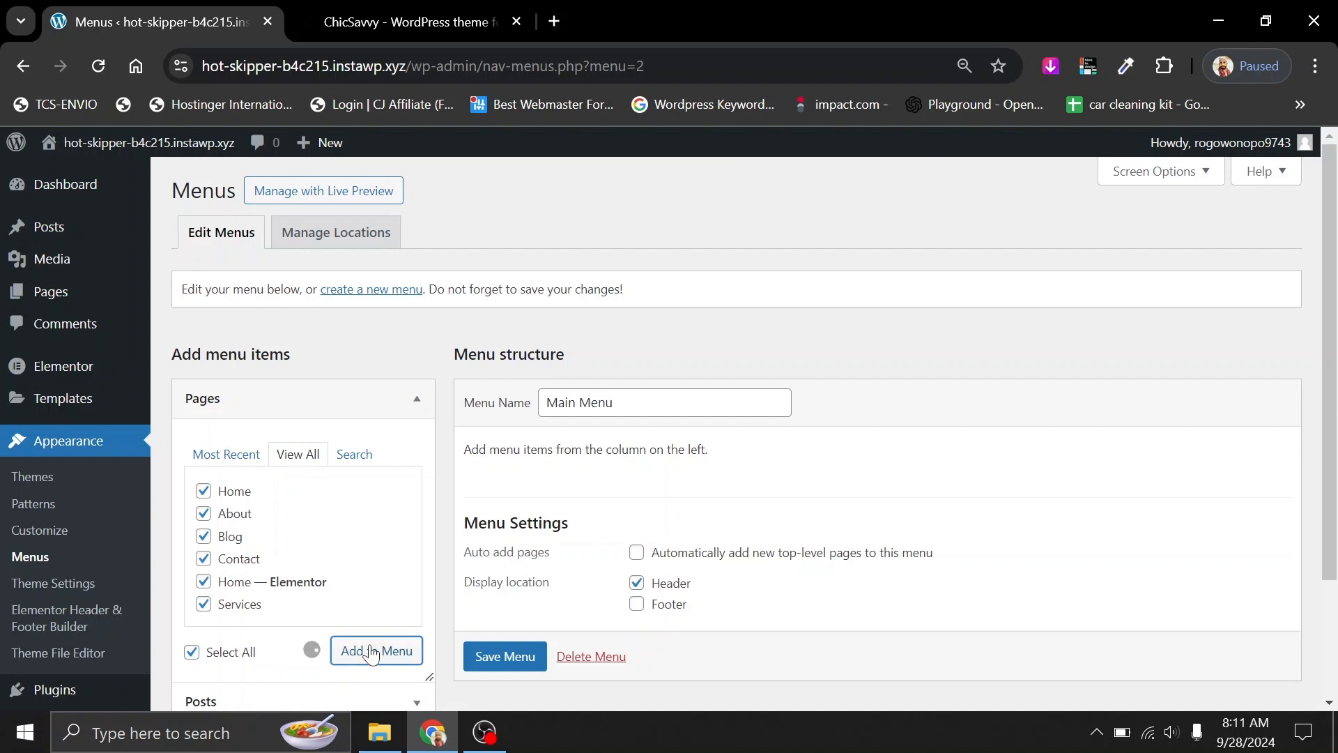
Move the Services item in the menu structure to directly below the Home custom link.
scroll(692, 518, "down", 5)
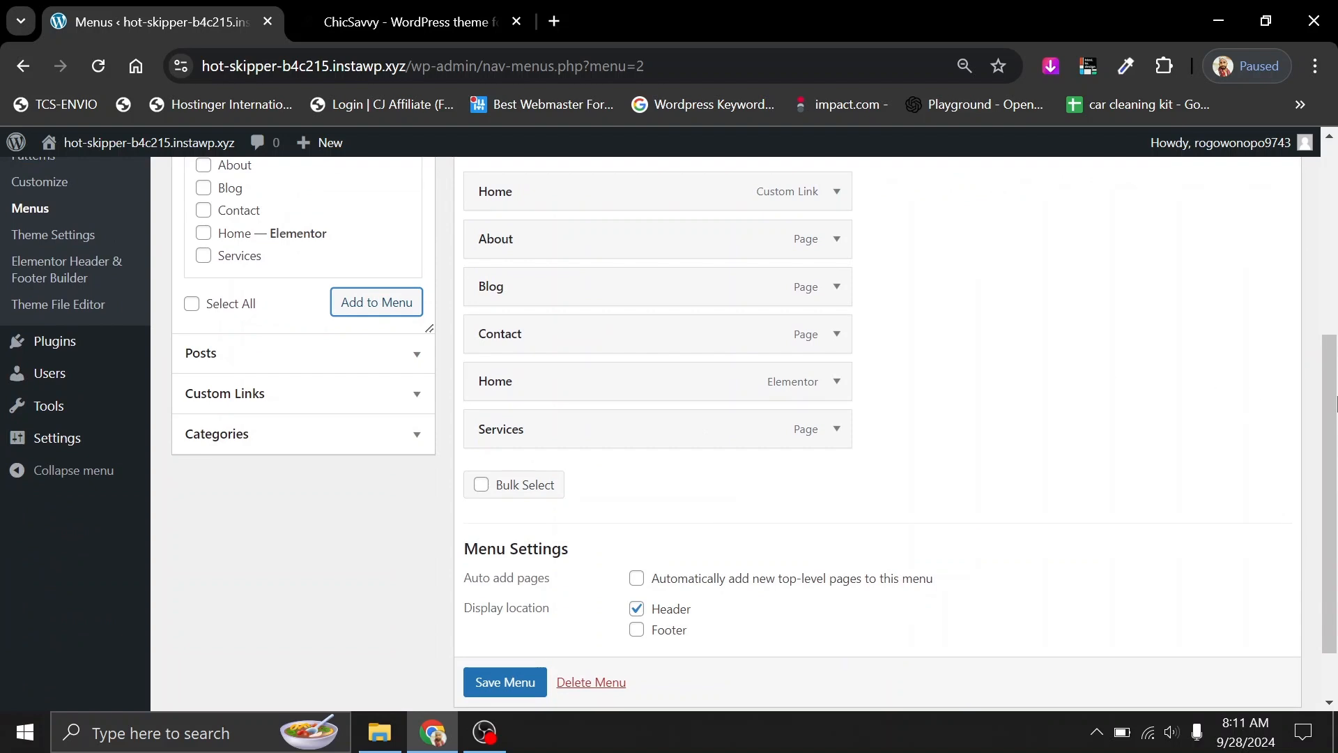
scroll(1335, 404, "up", 1)
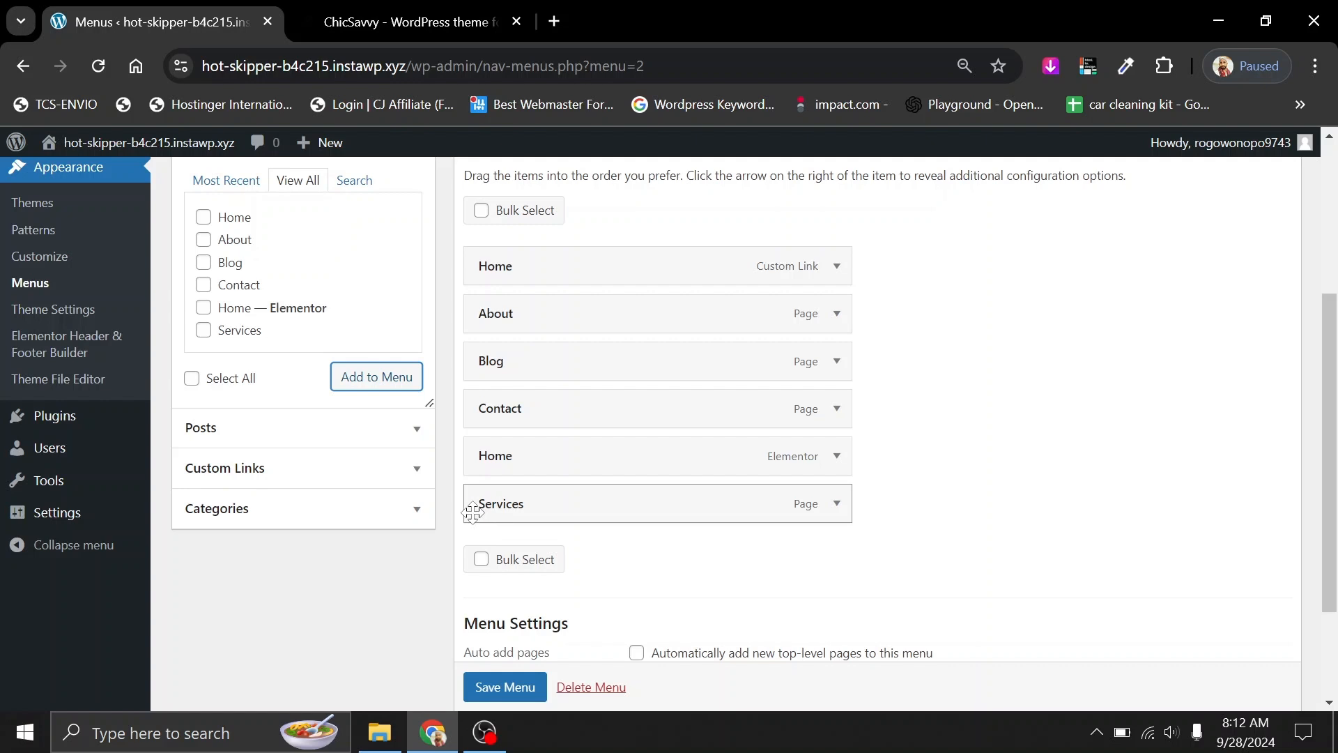
left_click_drag(473, 512, 466, 325)
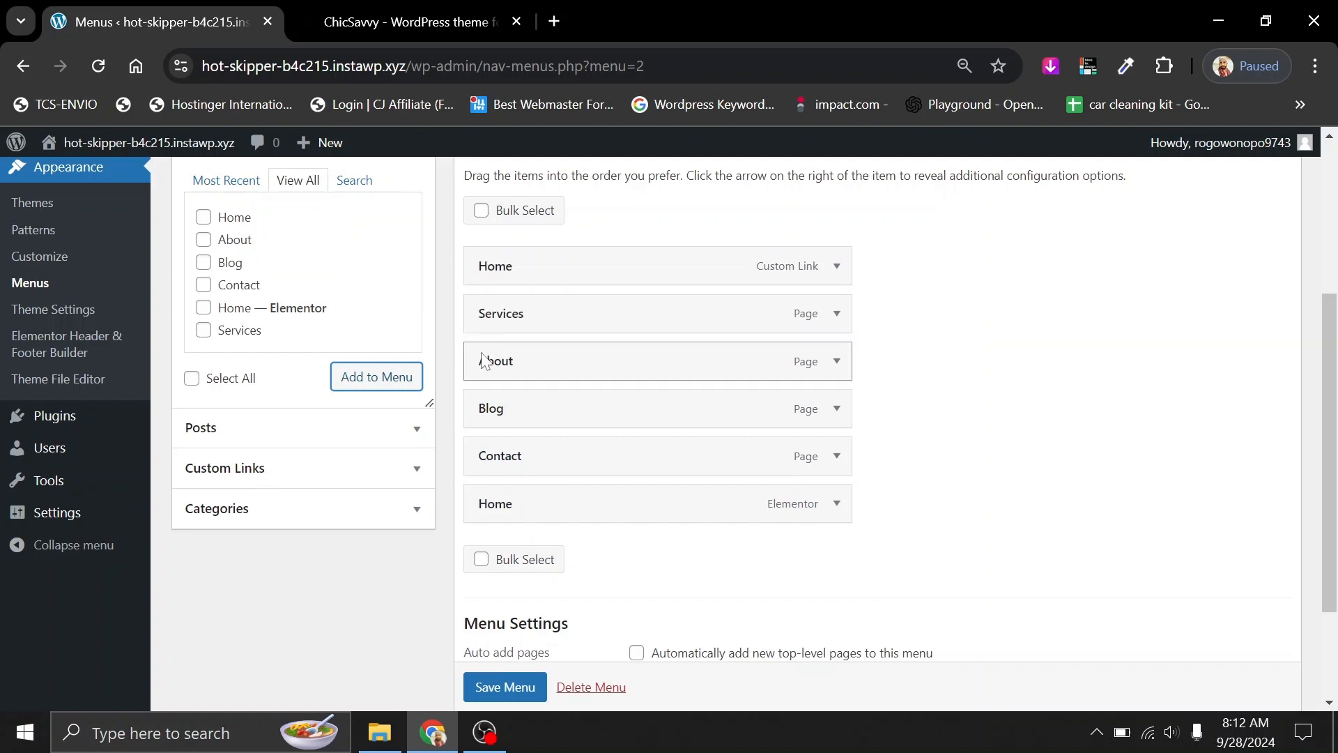
Remove the Home custom link from Main Menu and move the Elementor Home page to the top of the menu structure.
left_click(837, 274)
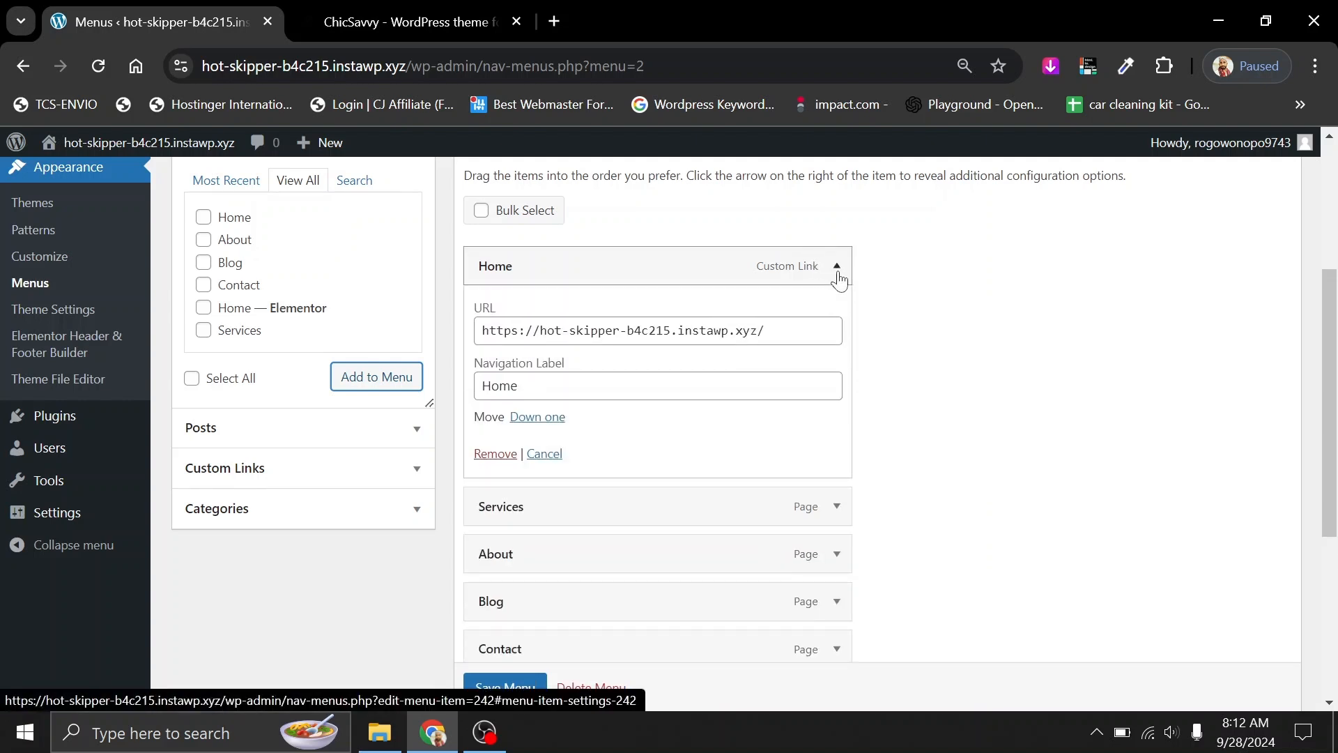
left_click(494, 455)
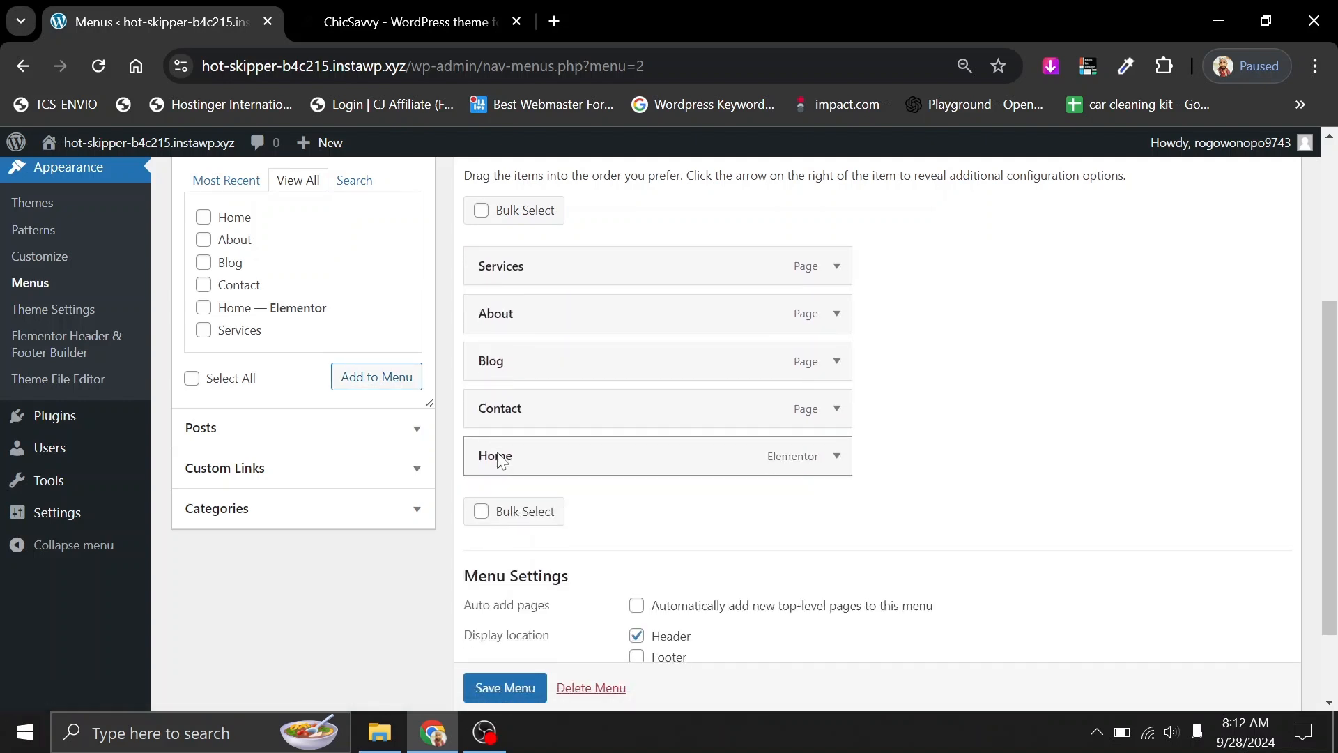
left_click_drag(483, 468, 473, 262)
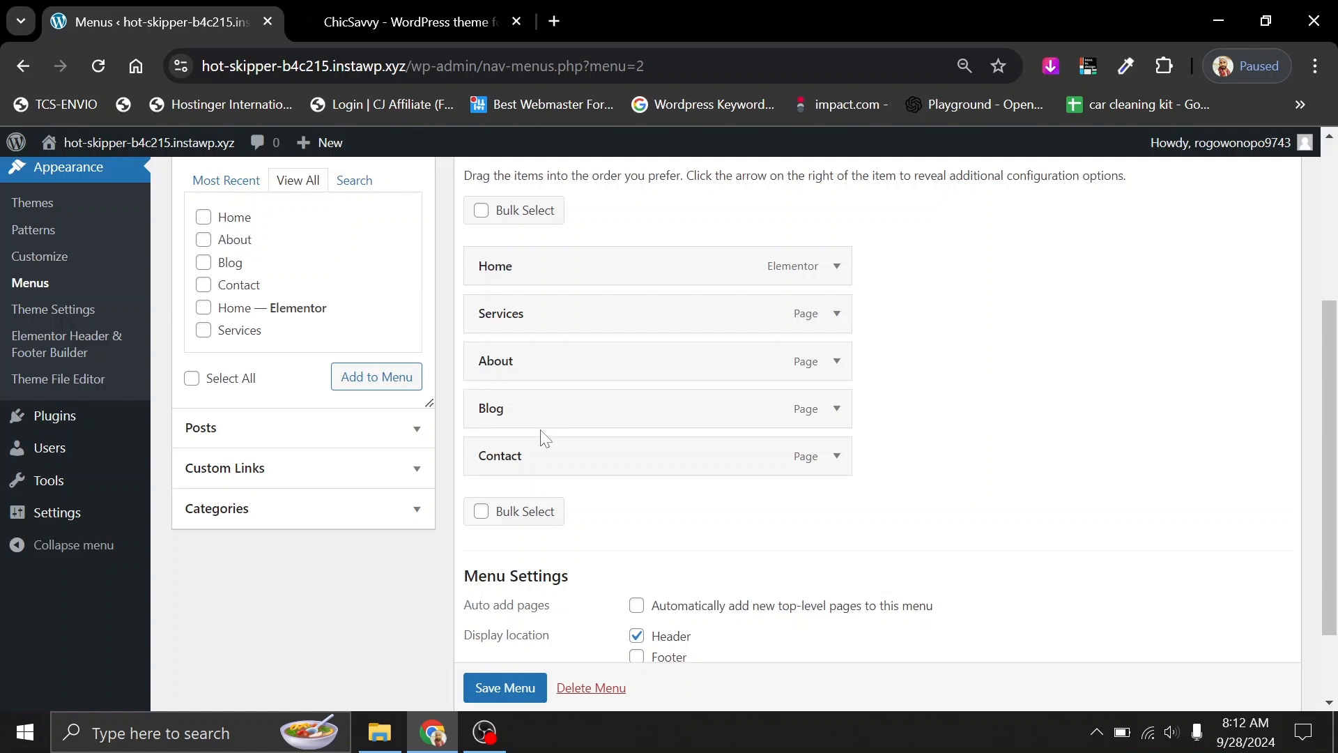
Collapse the list of pages and open the Custom Links options for adding menu items.
scroll(251, 326, "up", 2)
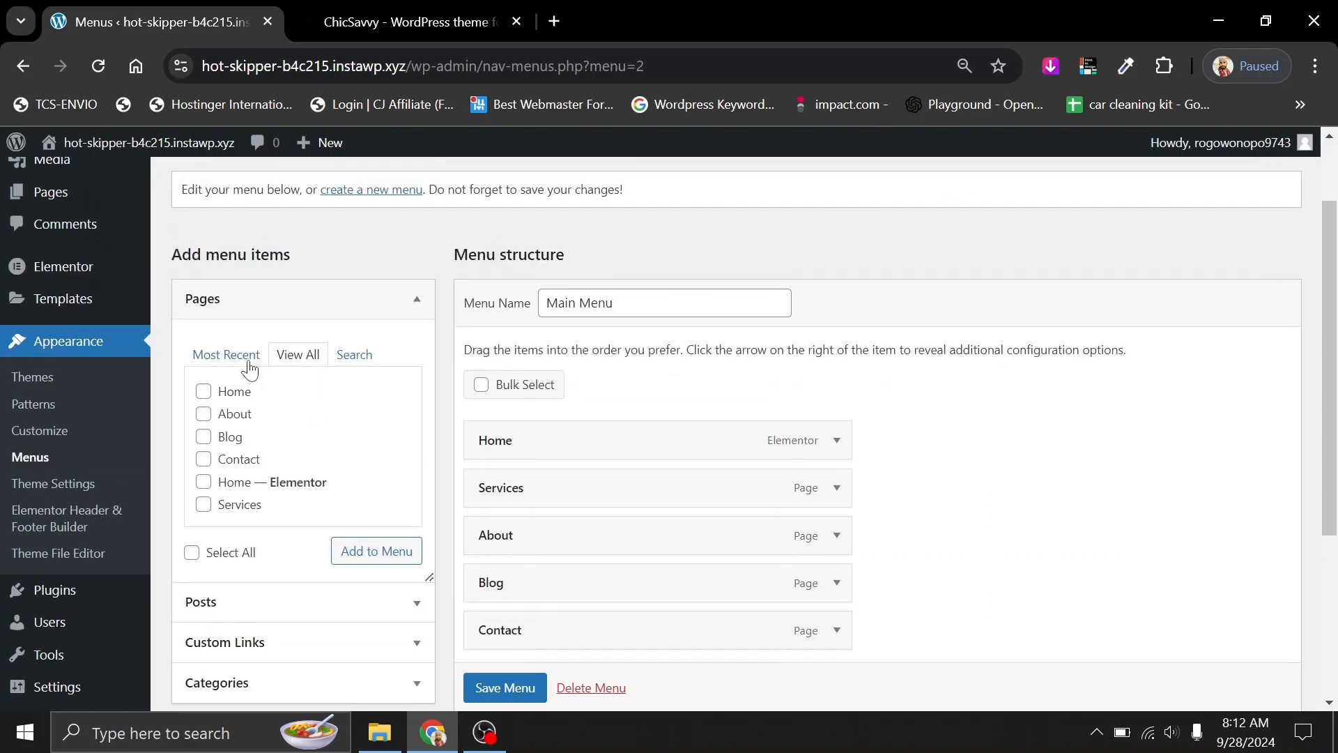
left_click(231, 306)
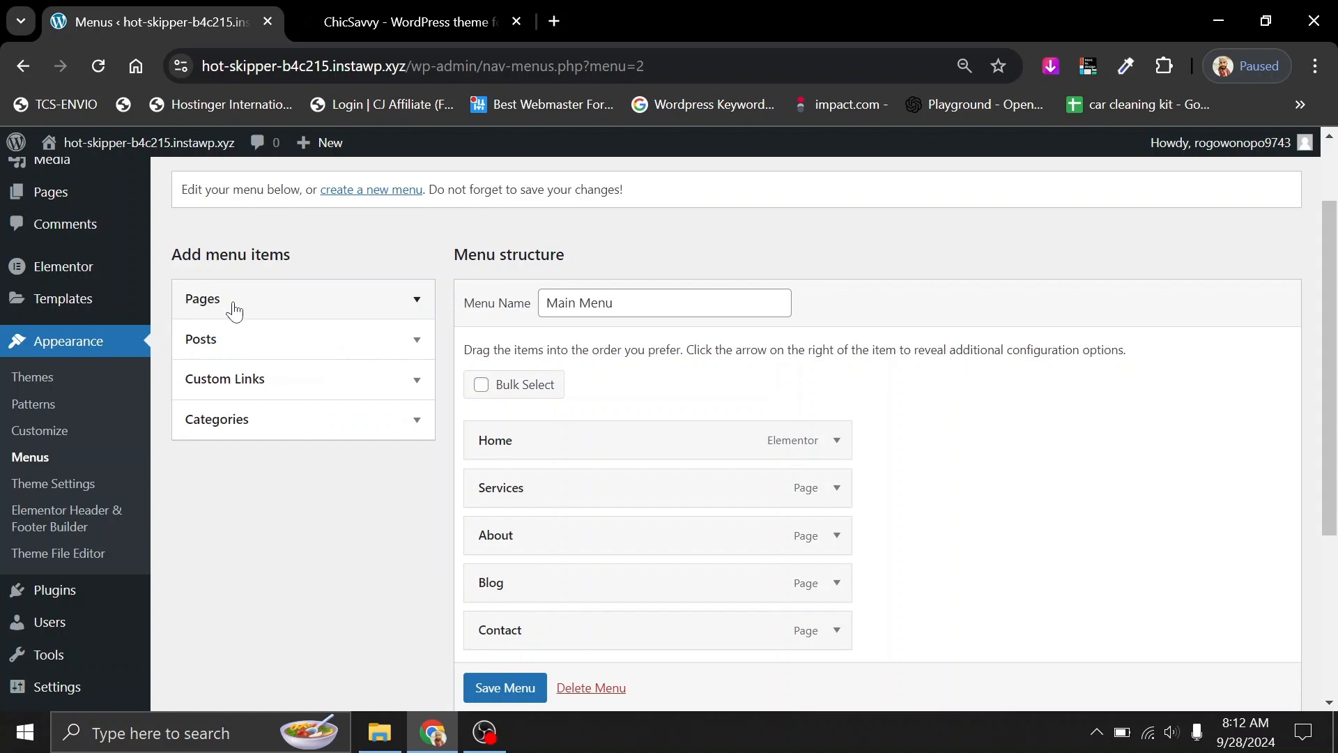
left_click(245, 340)
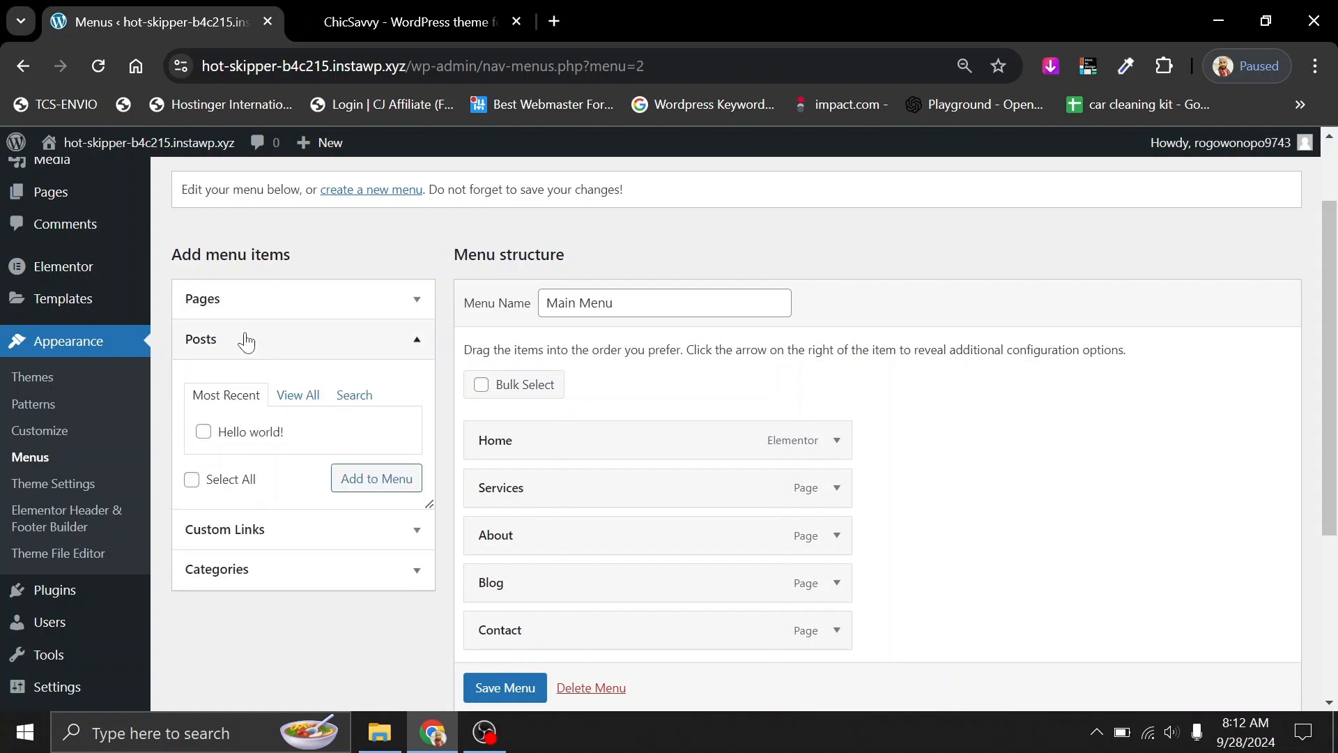
left_click(245, 340)
left_click(247, 380)
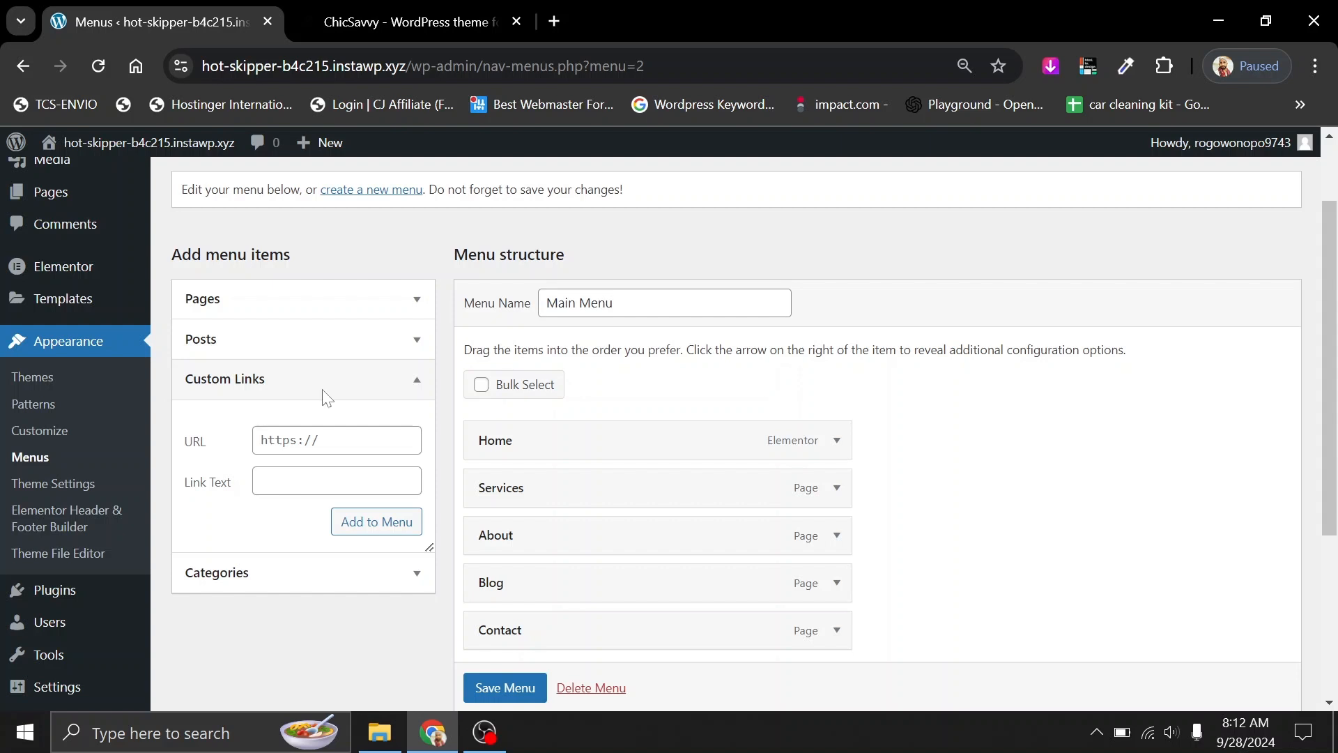
Check the Layout dropdown in the ChicSavvy demo's header, and add a custom link "Layout" with URL # to Main Menu.
left_click(366, 8)
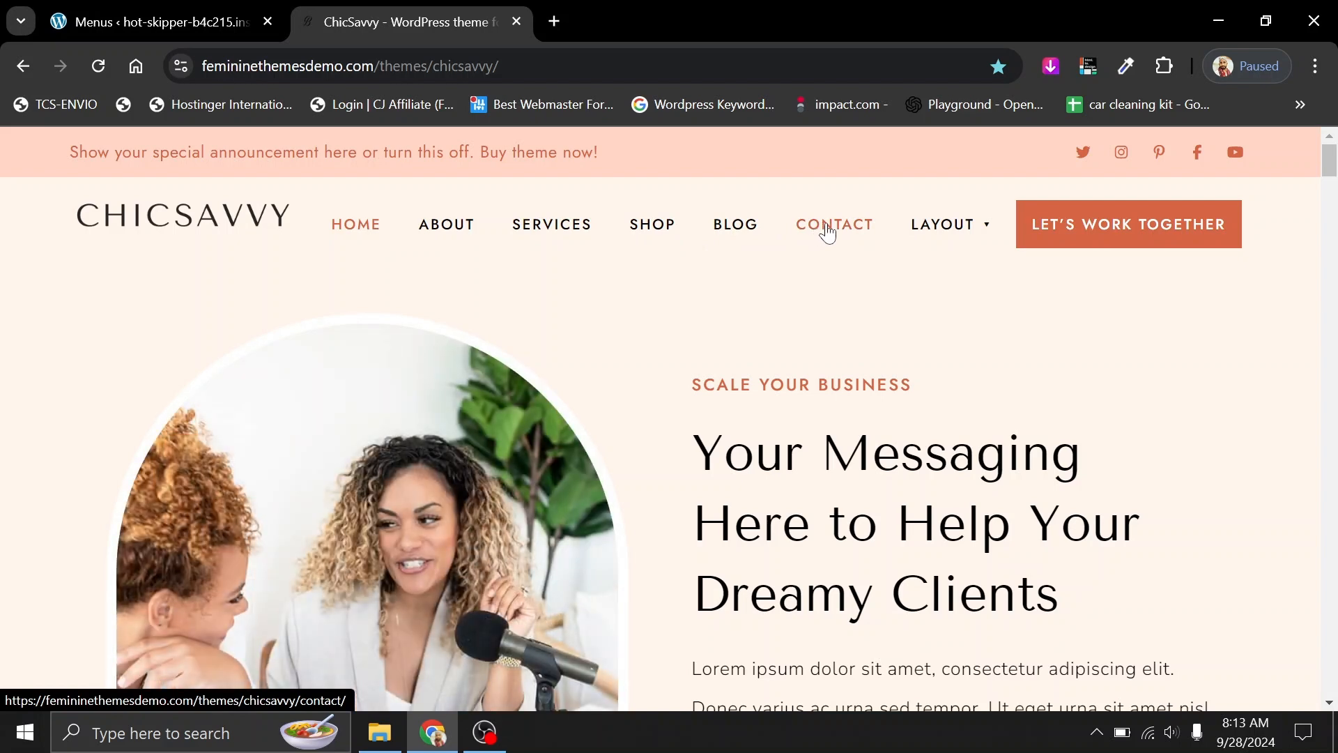
mouse_move(938, 227)
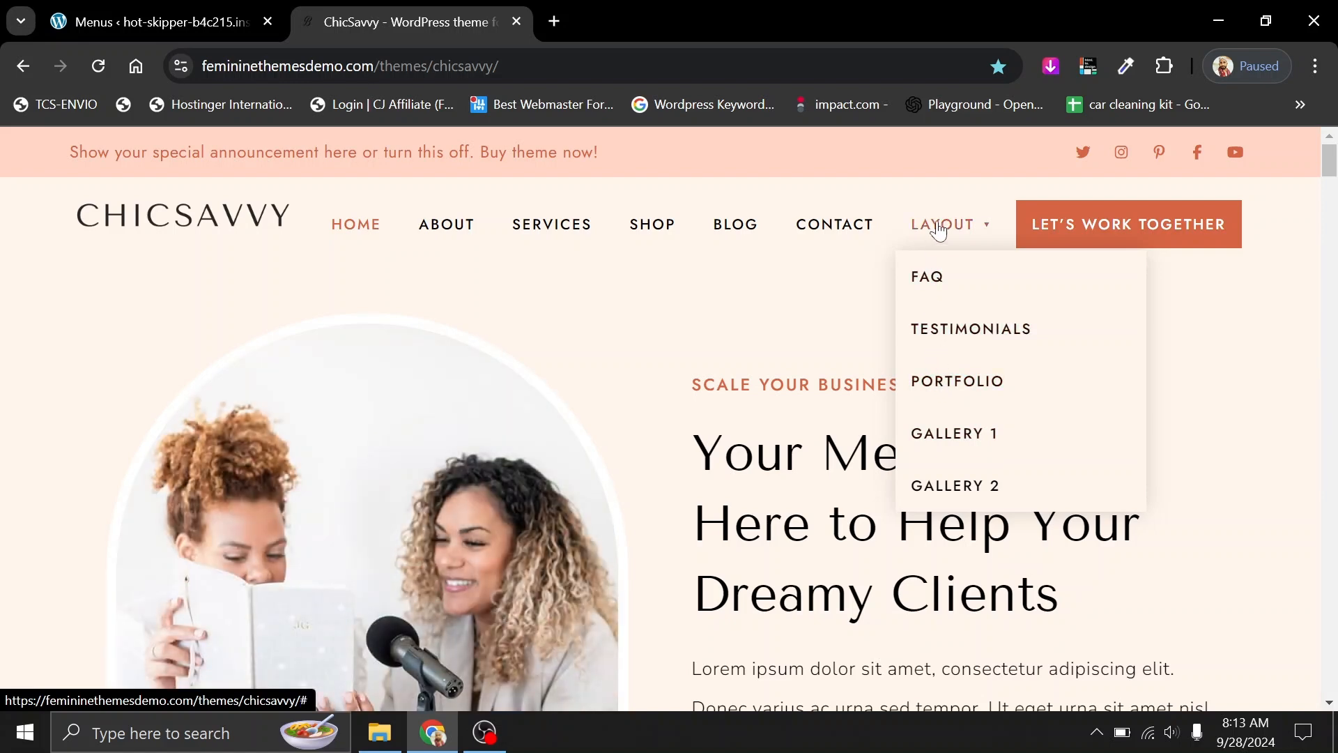
left_click(939, 229)
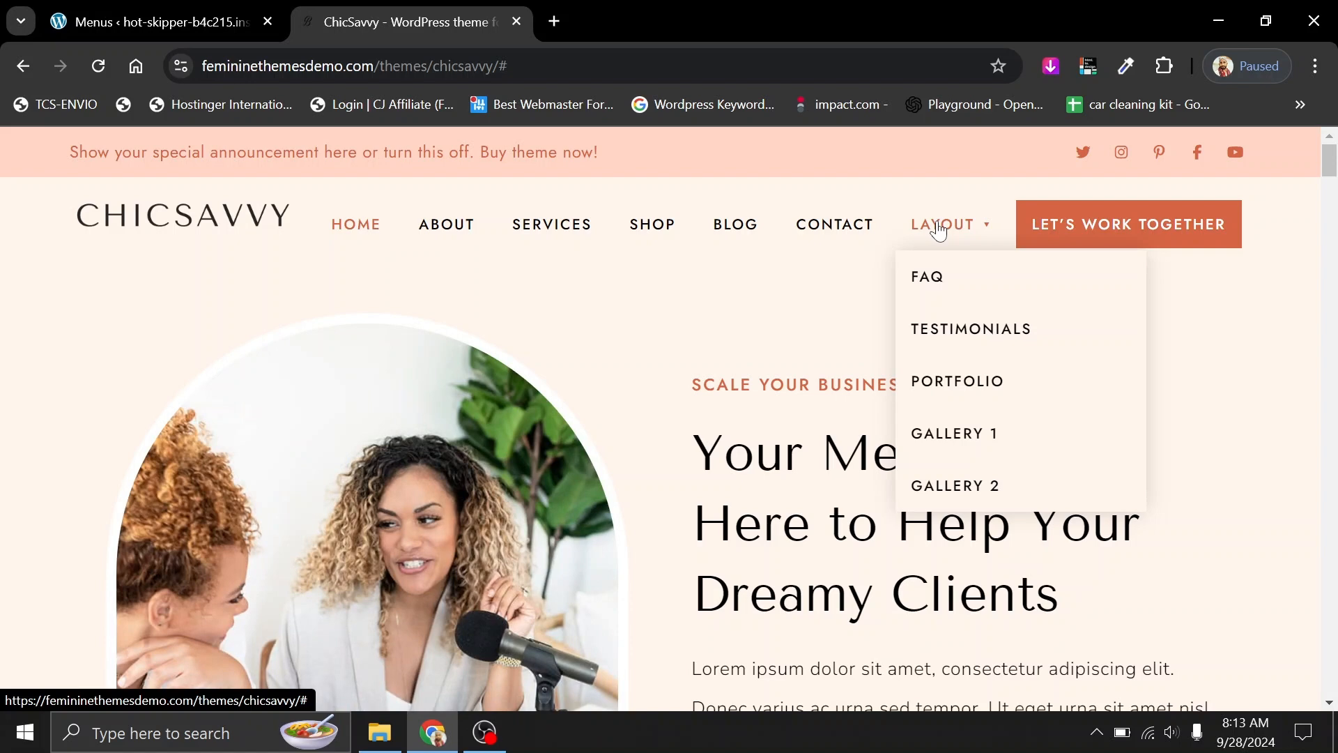
left_click_drag(906, 230, 965, 223)
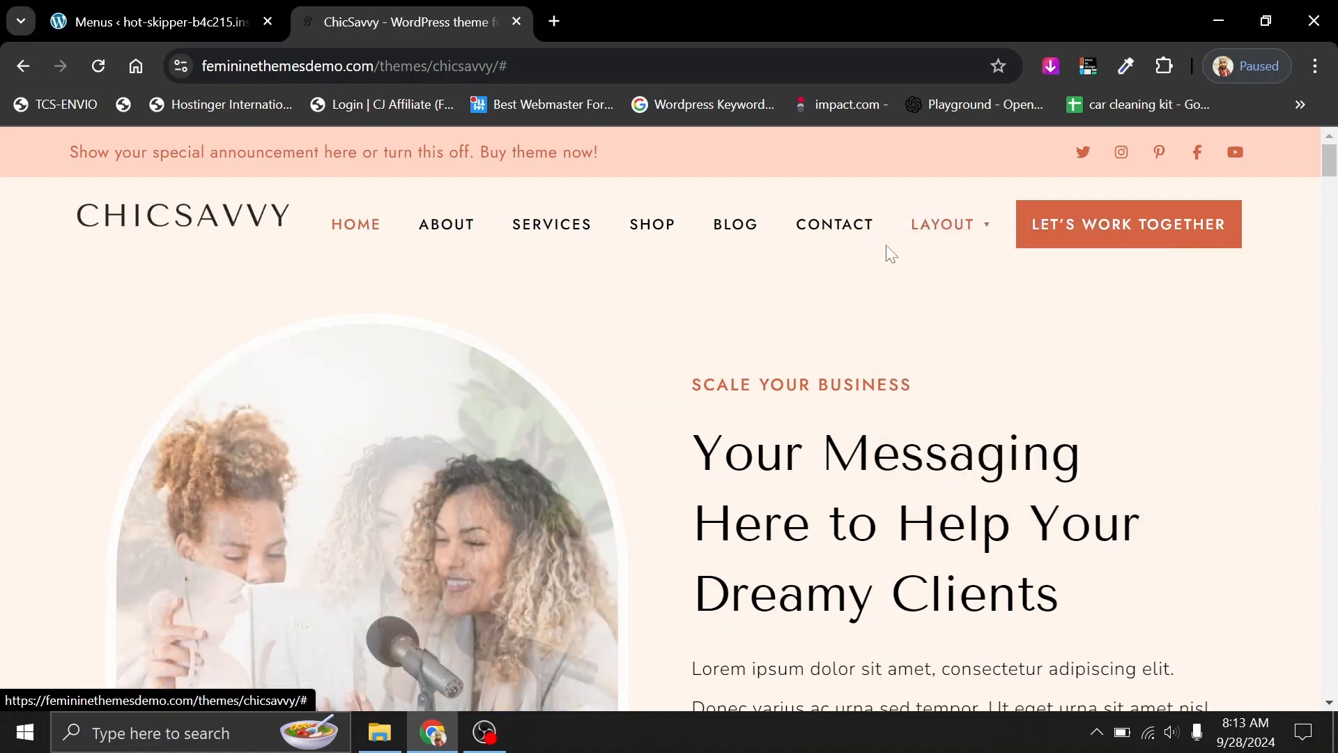
left_click(132, 22)
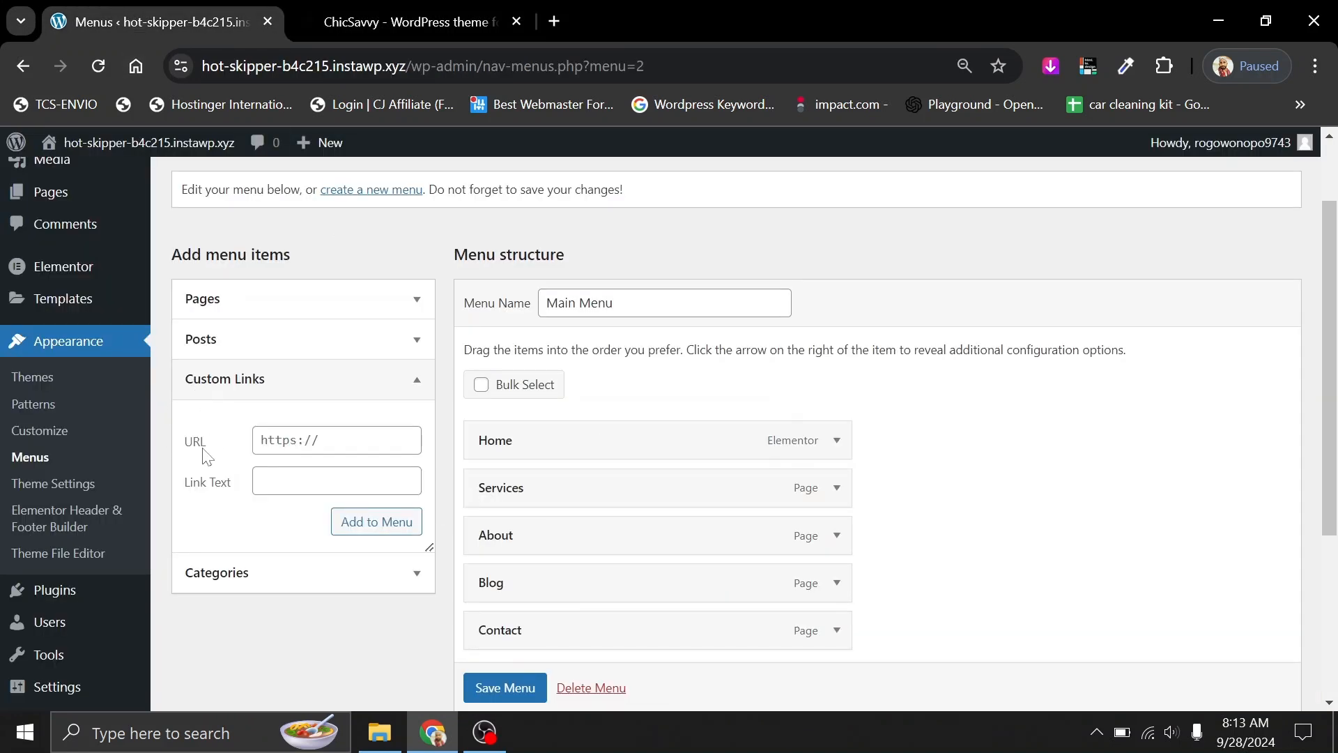
left_click(259, 439)
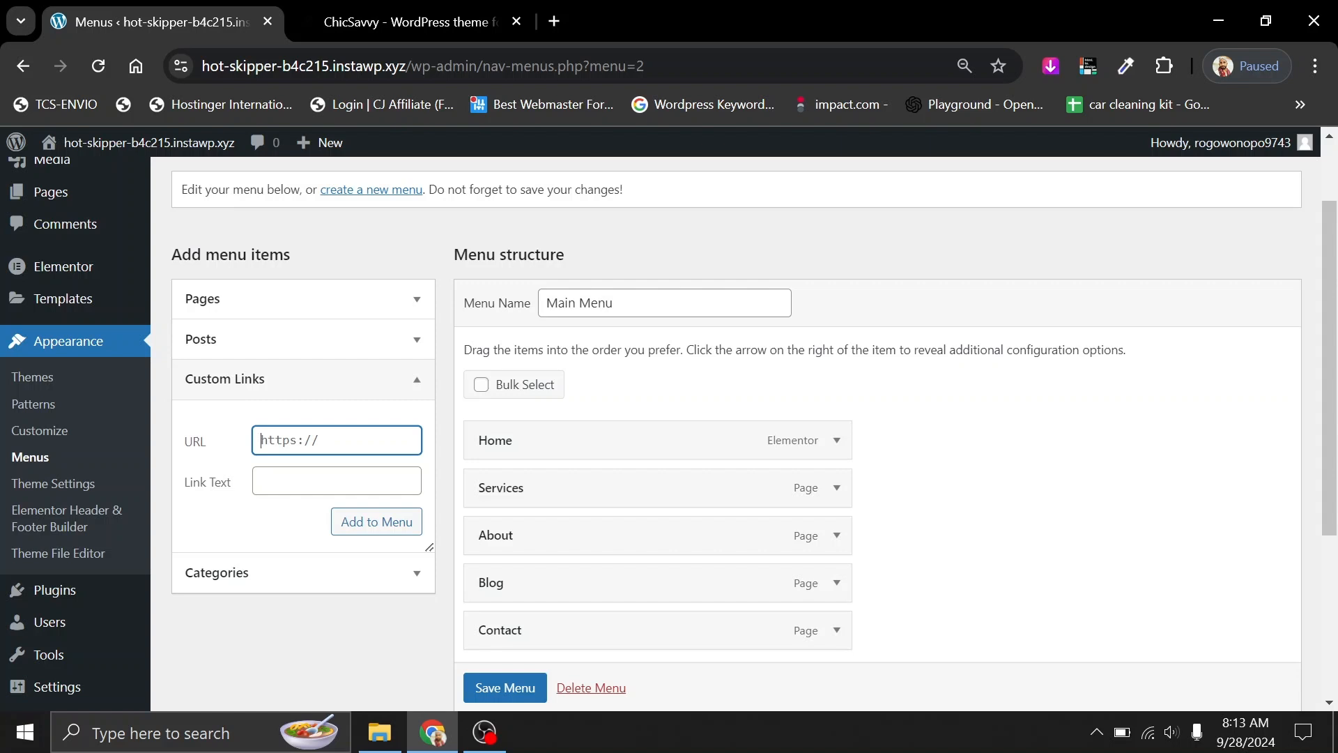
type("#")
left_click(310, 481)
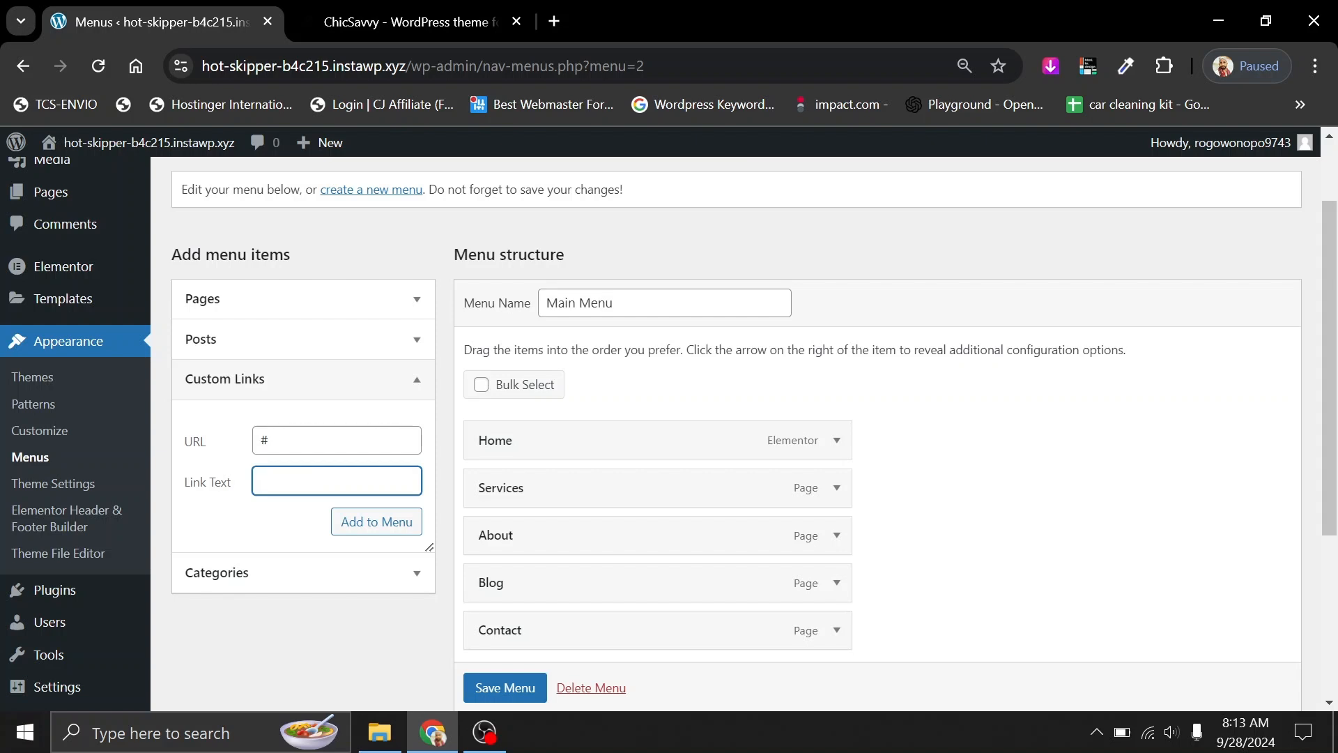
type("Layout")
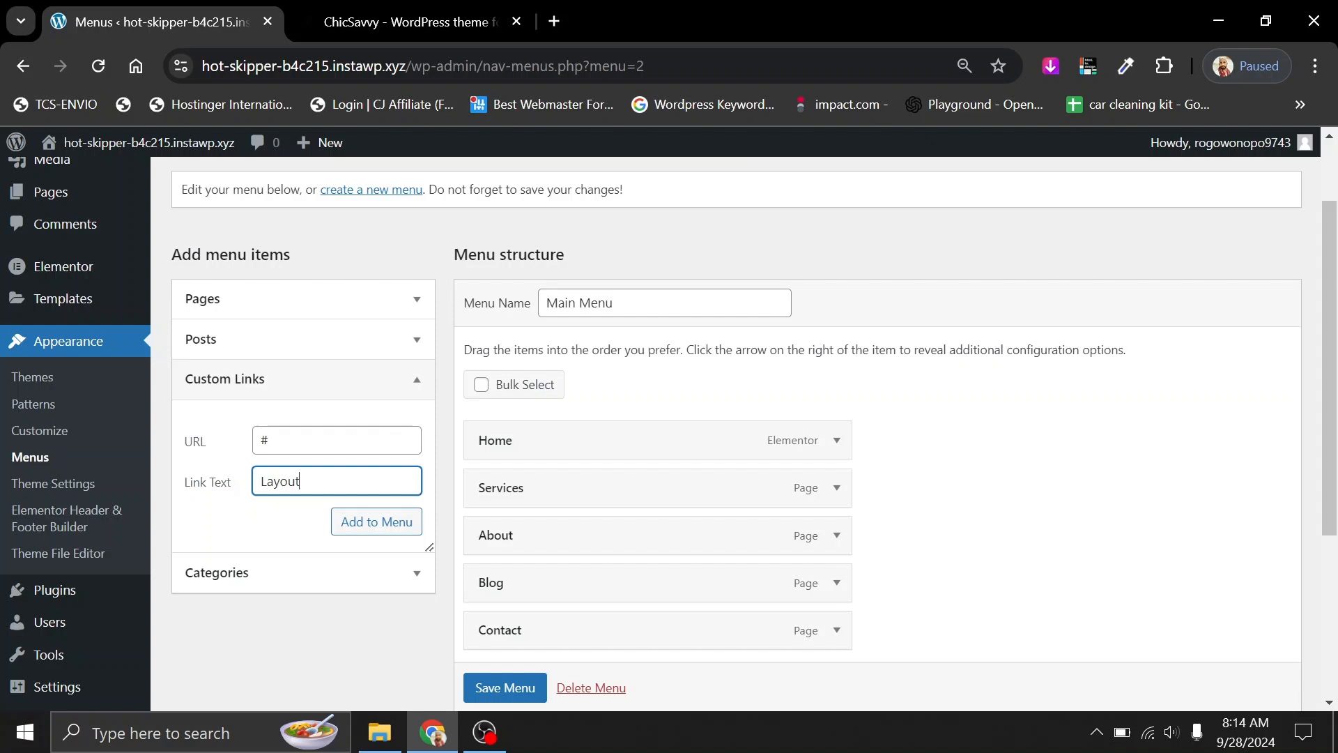
left_click(351, 532)
scroll(767, 519, "down", 2)
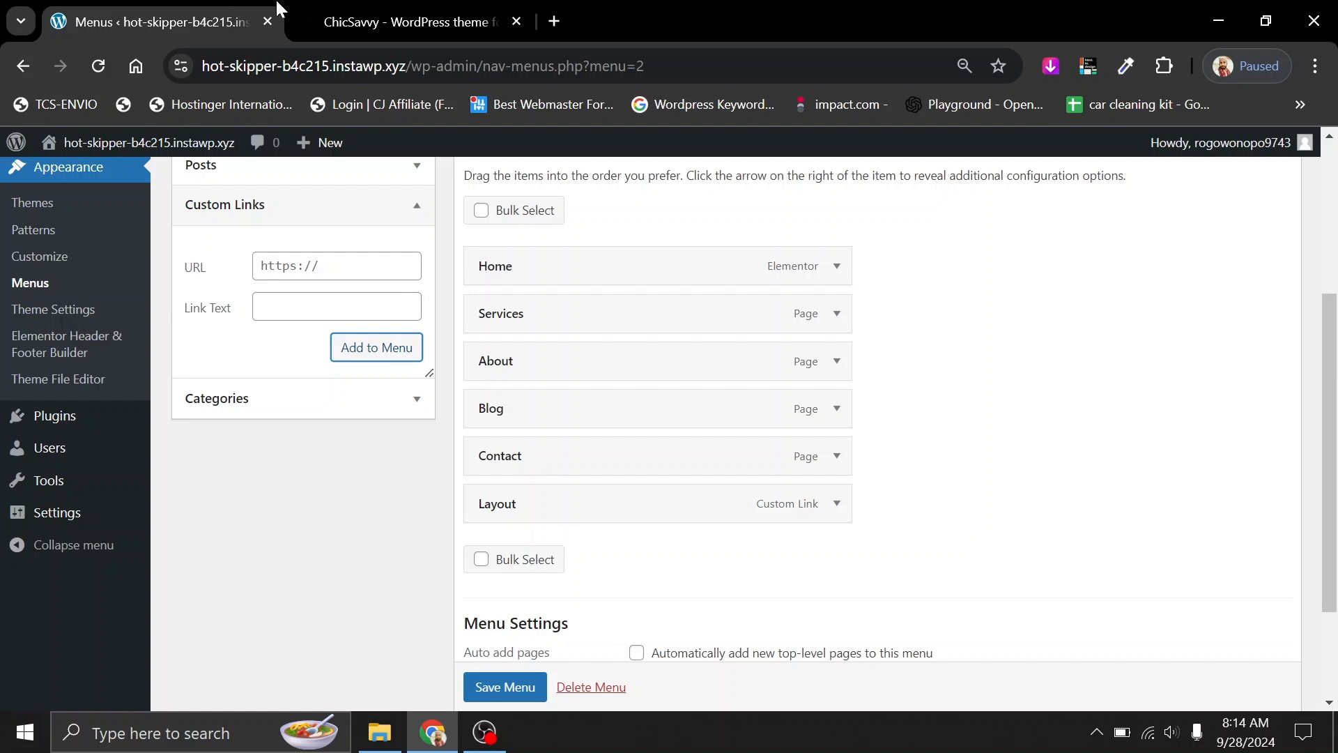
Consult the demo's Layout dropdown and add a custom link "Testimonials" with URL # to Main Menu.
left_click(383, 21)
mouse_move(936, 222)
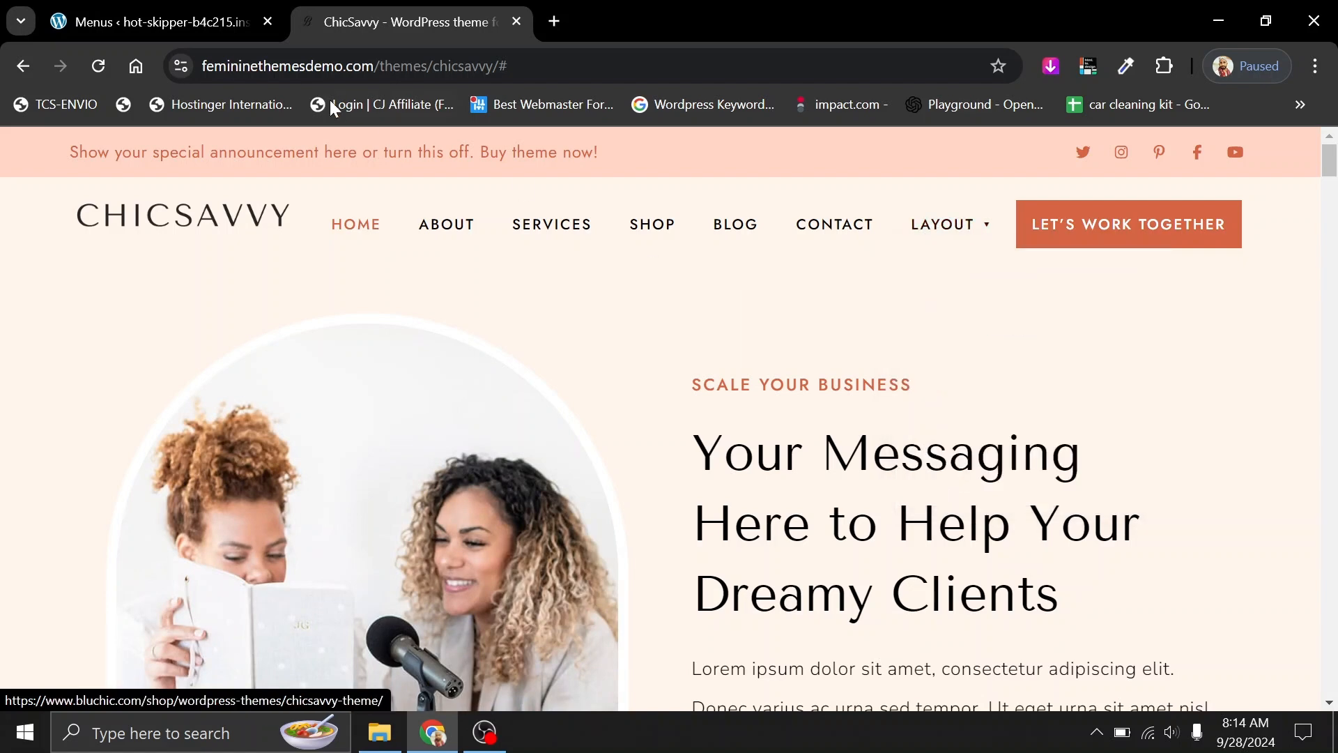
left_click(141, 11)
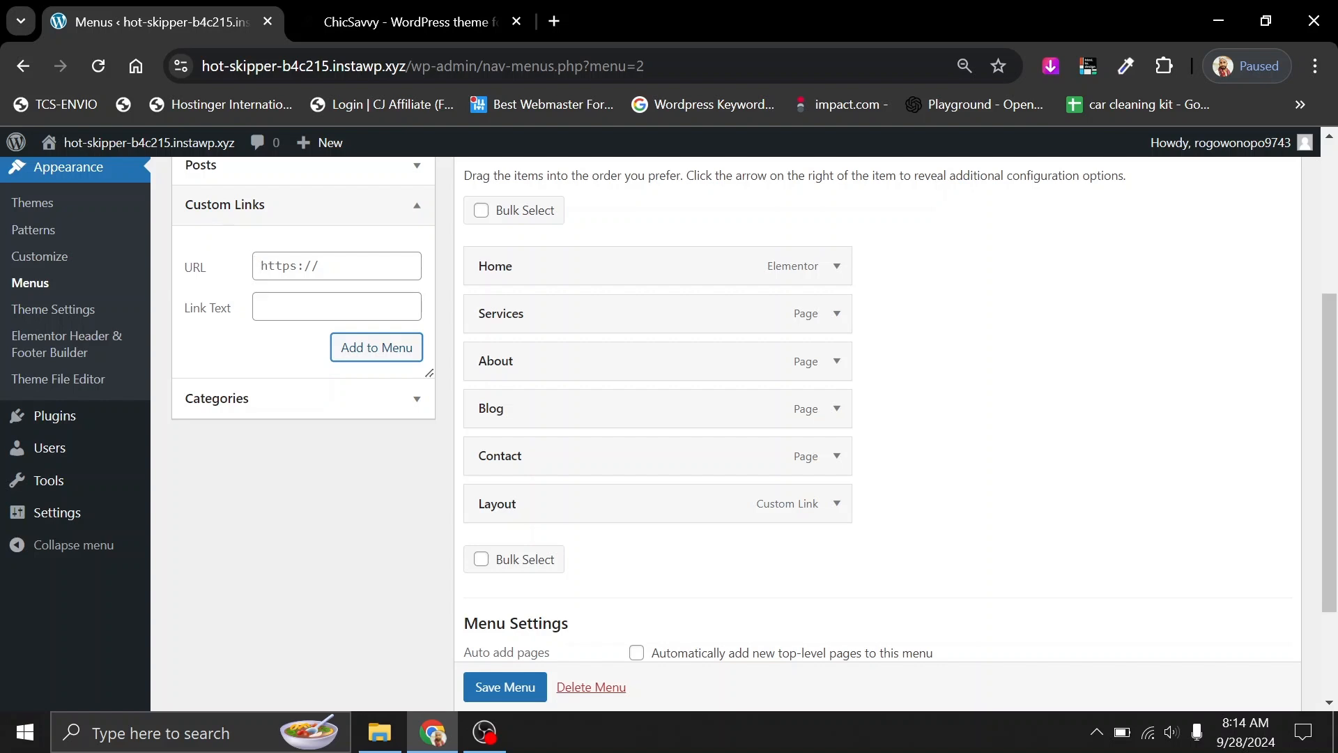
left_click(260, 265)
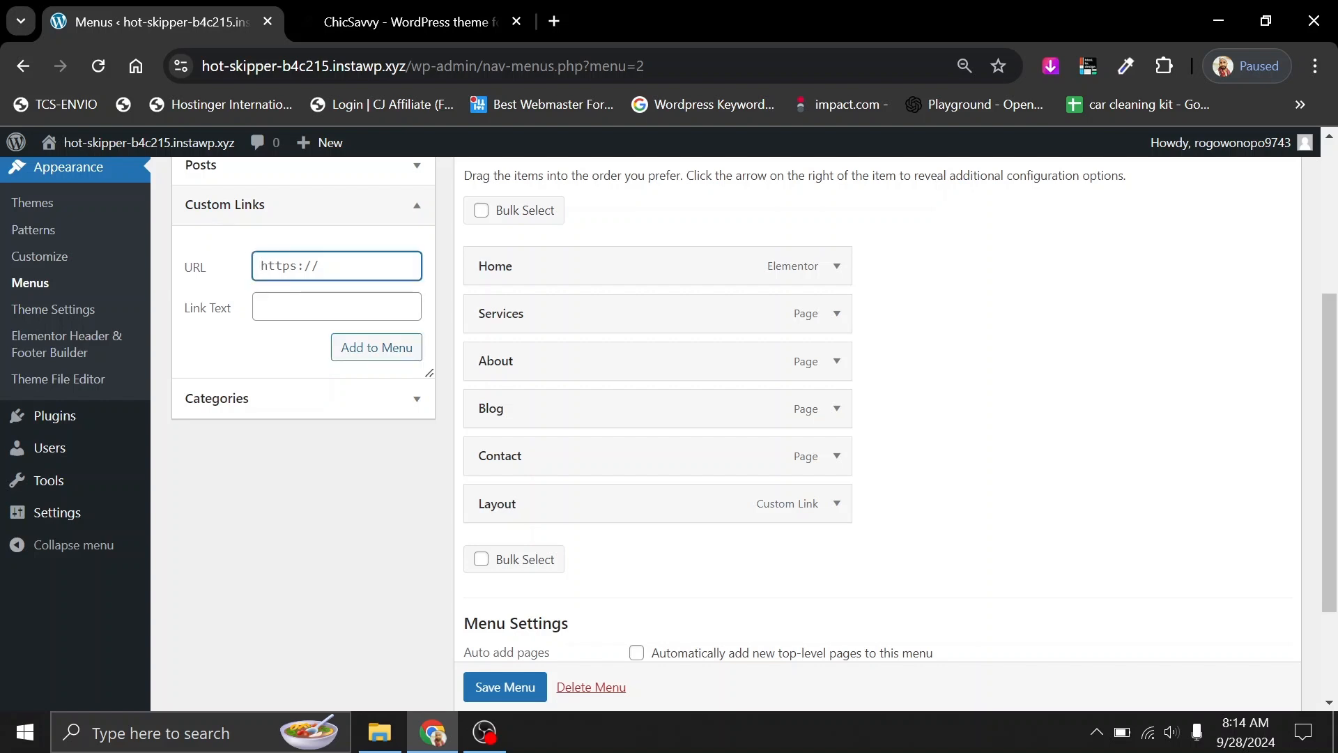
type("#")
left_click(262, 306)
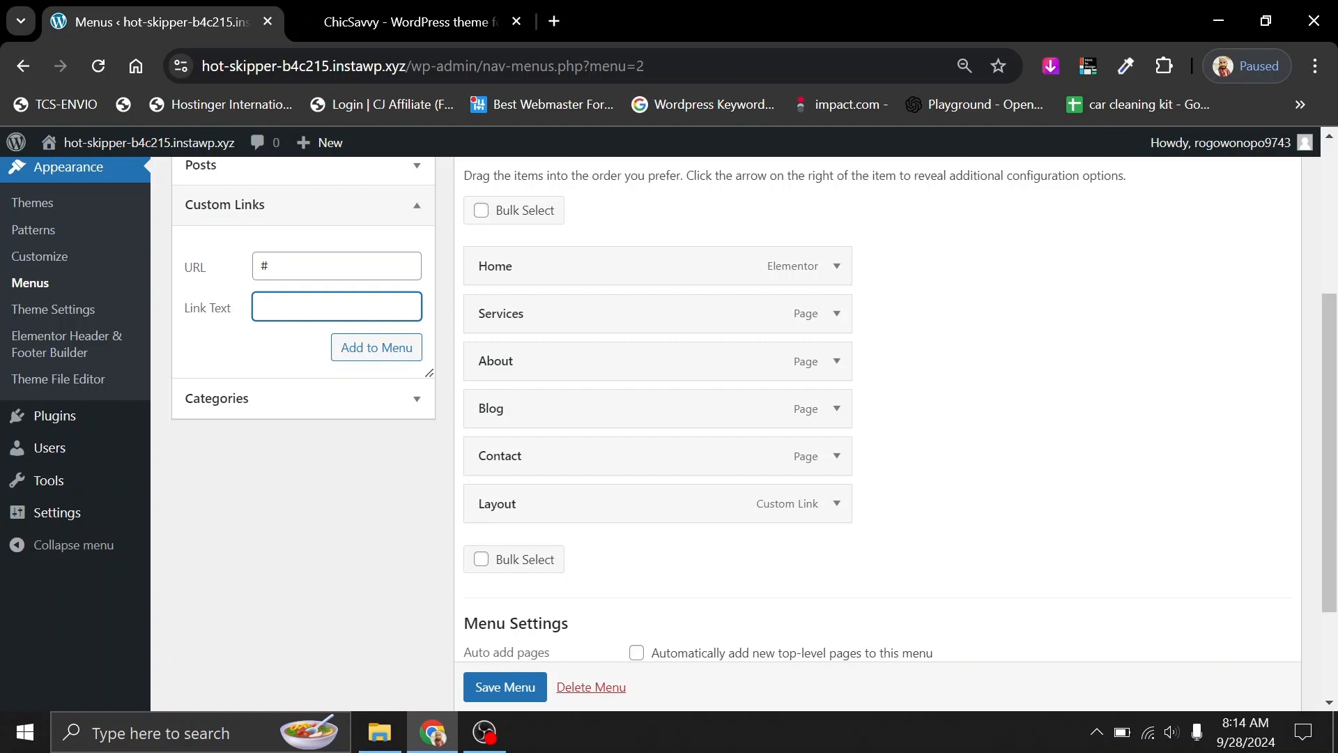
type("Testimonials")
left_click(366, 352)
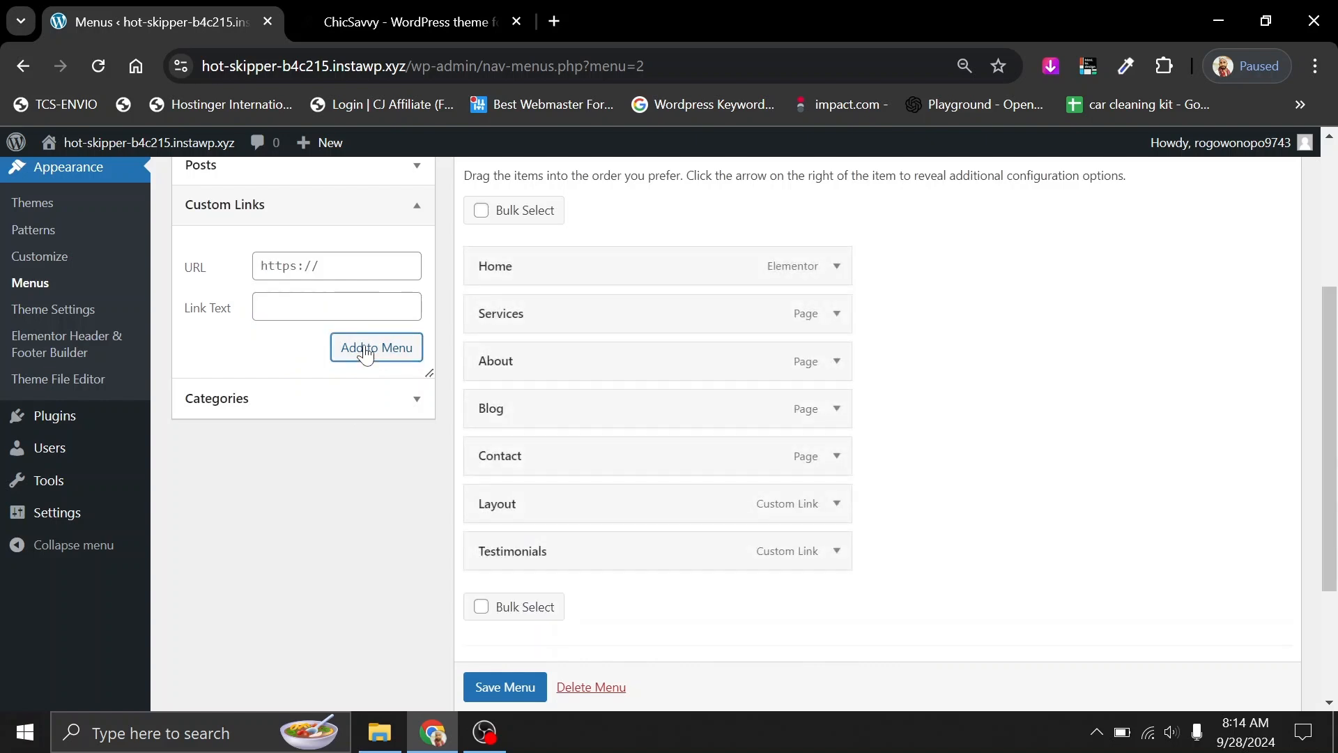
Consult the demo's Layout dropdown again and add a custom link "Portfolio" with URL # to Main Menu.
left_click(426, 9)
mouse_move(941, 221)
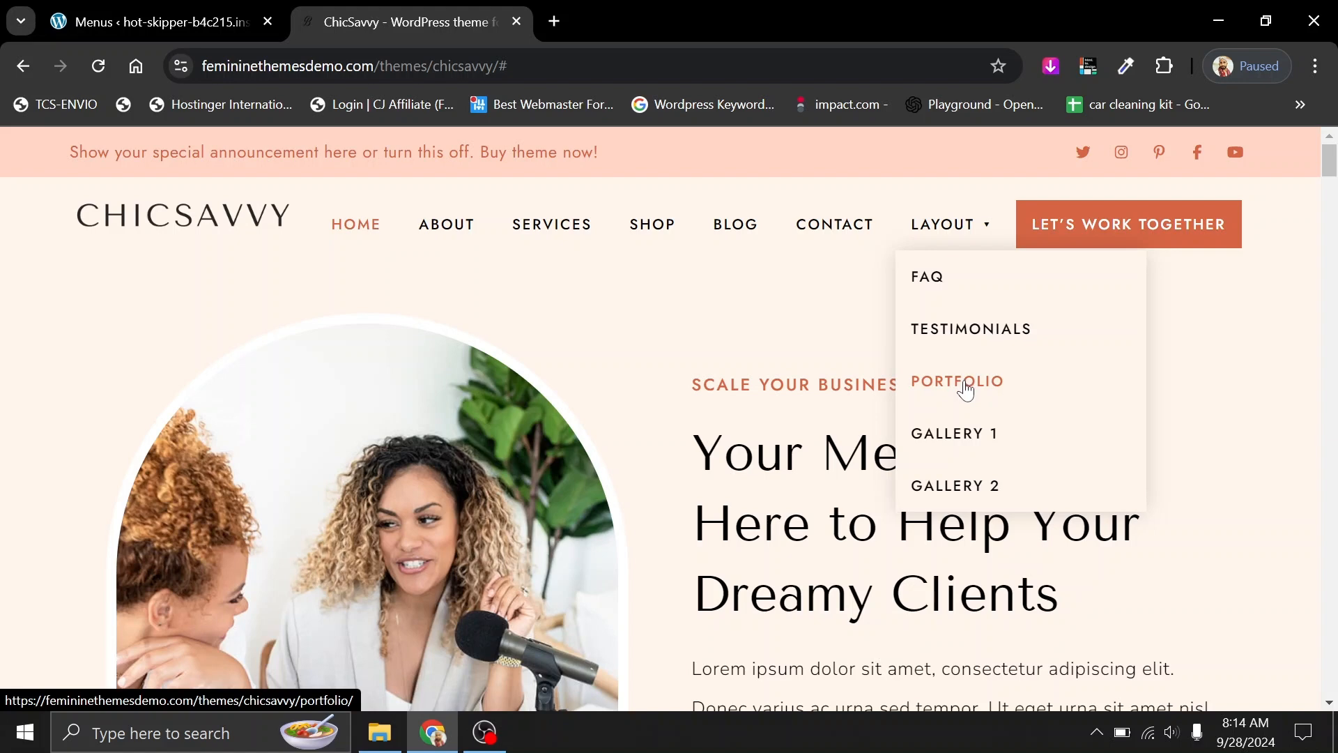
left_click(110, 9)
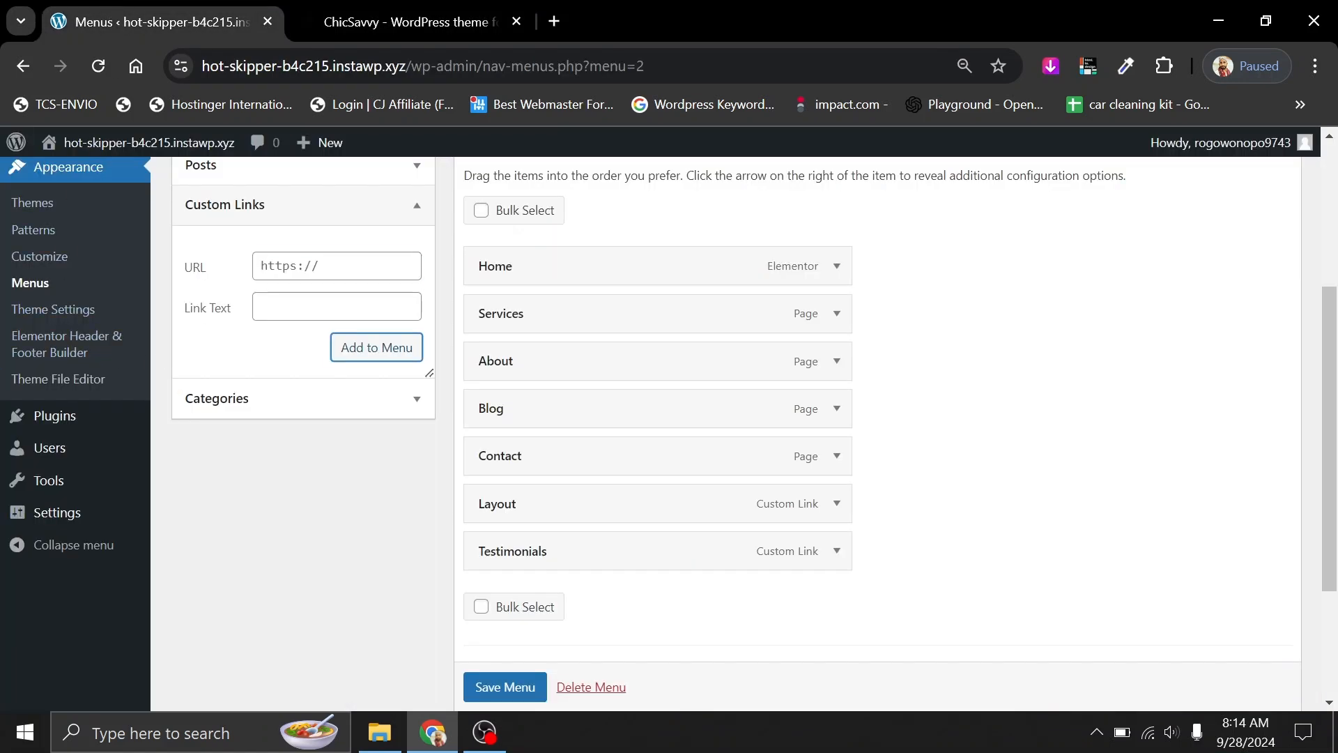
left_click(260, 266)
type("#")
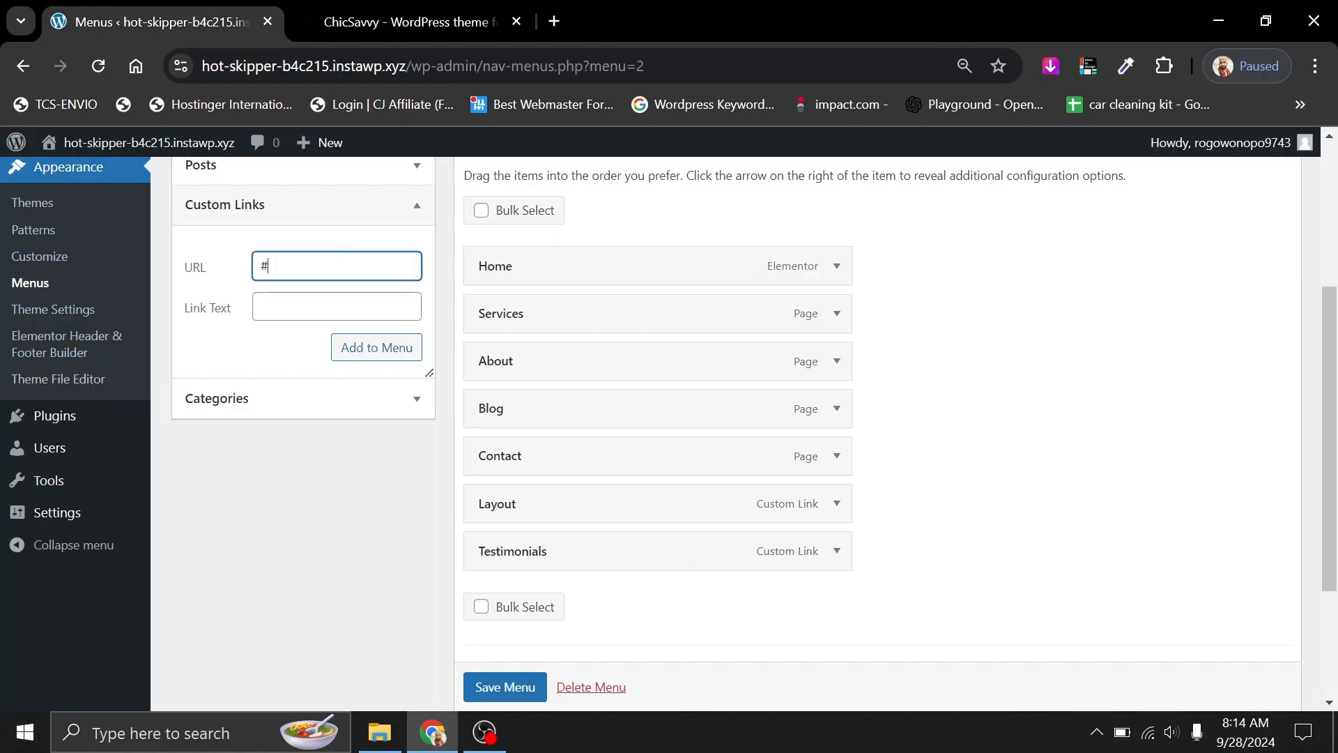
key("Tab")
type("P")
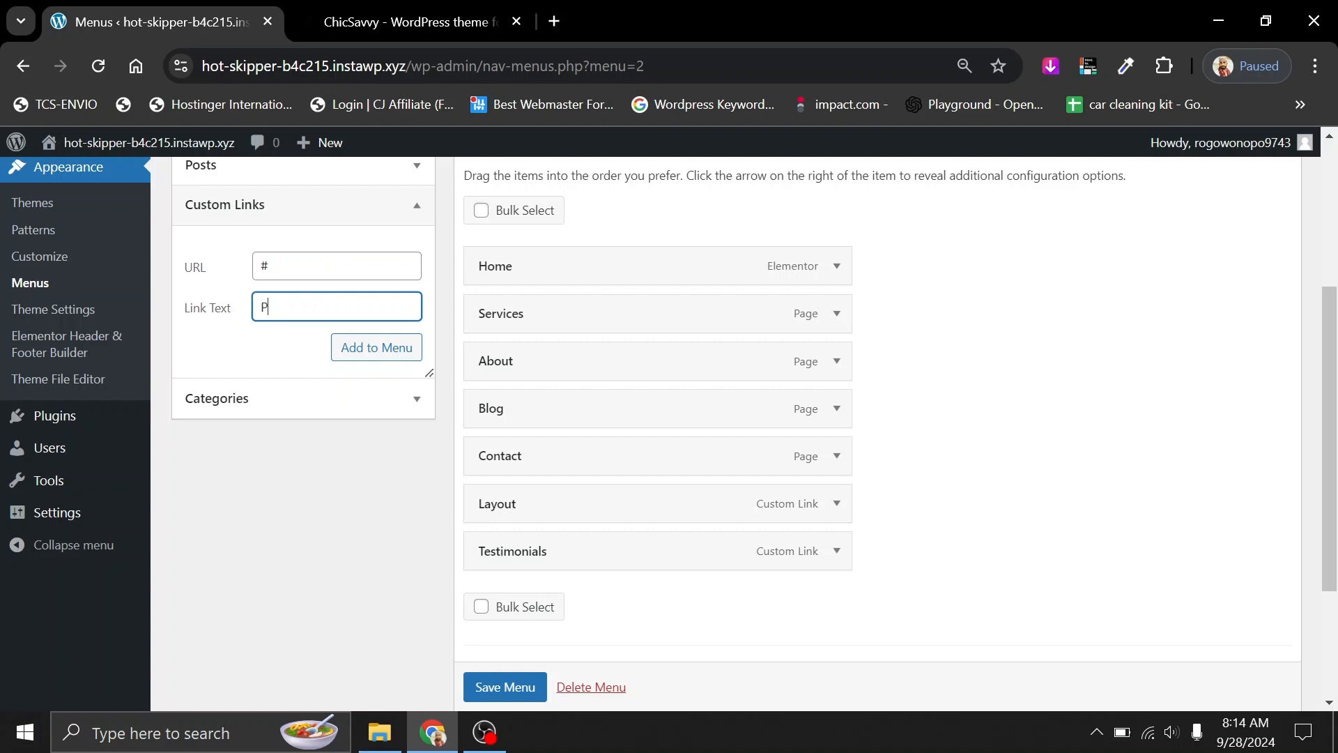
type("ortfolio")
left_click(351, 355)
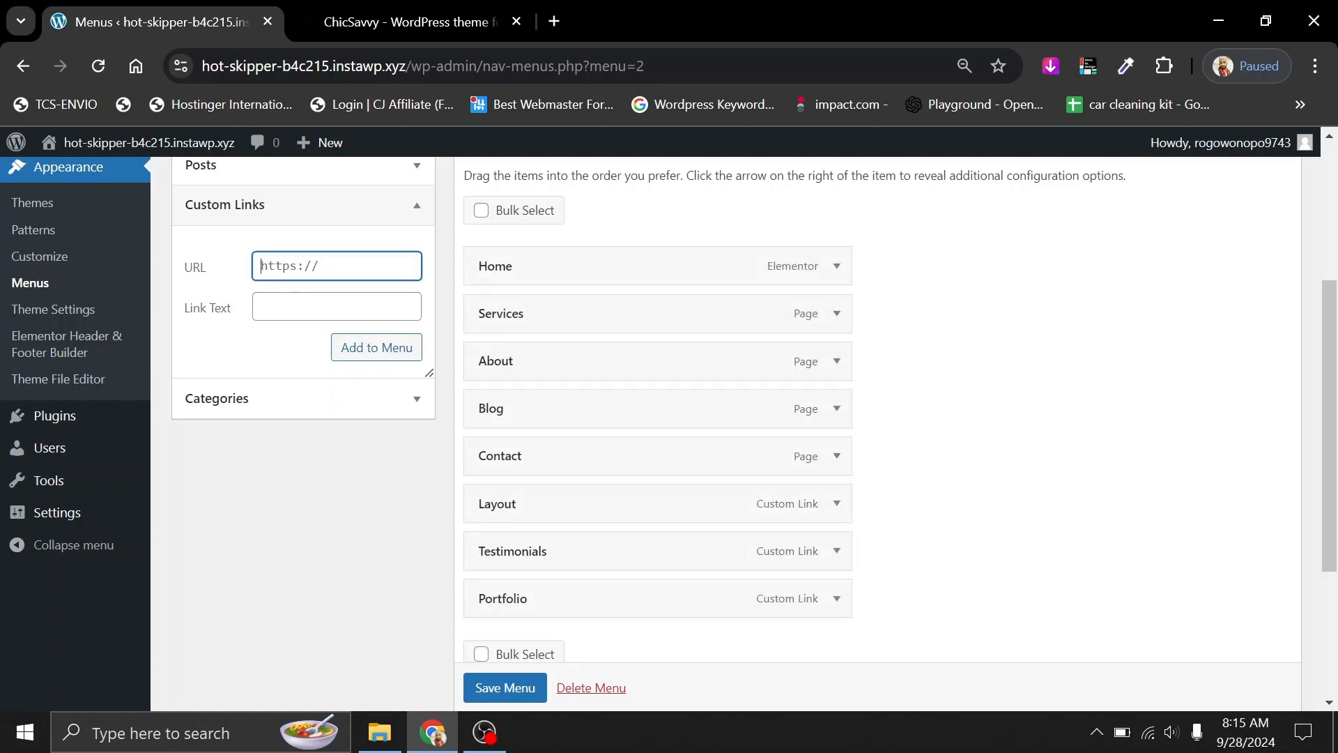
Add a custom link "Gallery" with URL # to Main Menu.
type("#")
key("Tab")
type("Gallery")
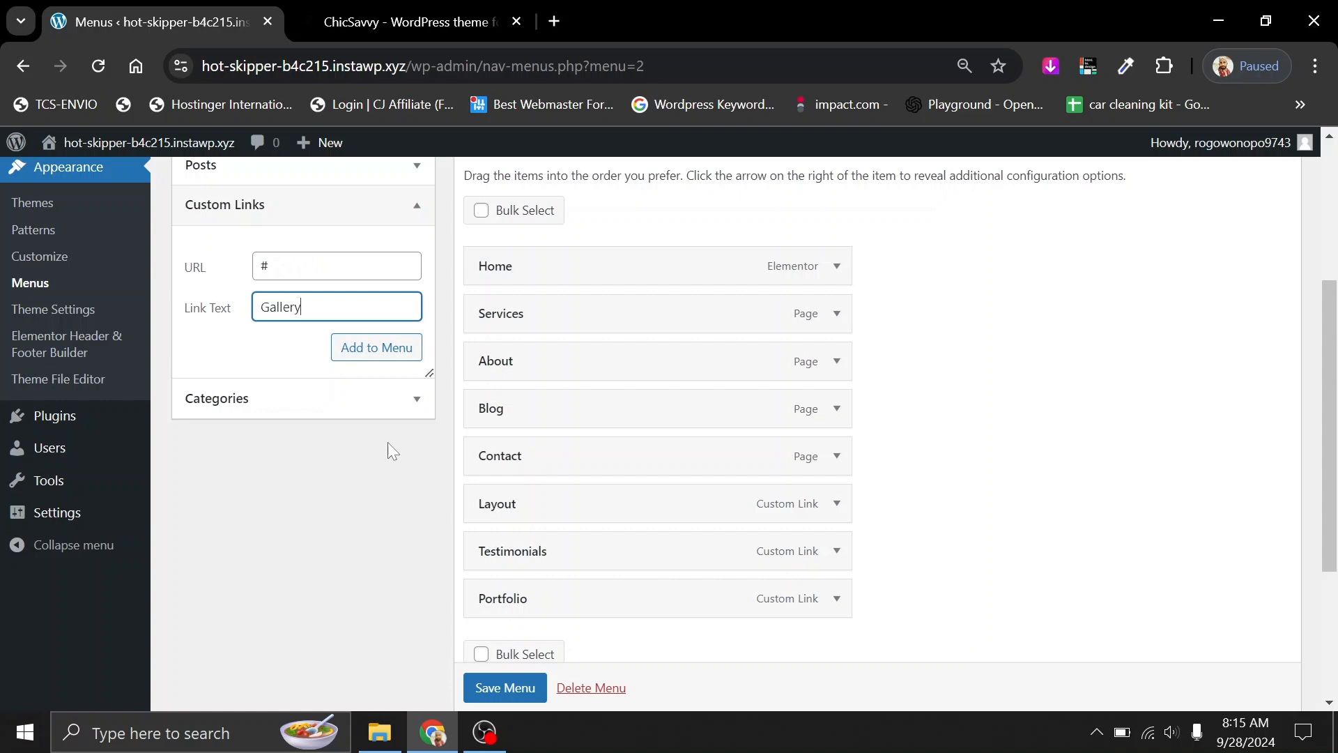
left_click(357, 352)
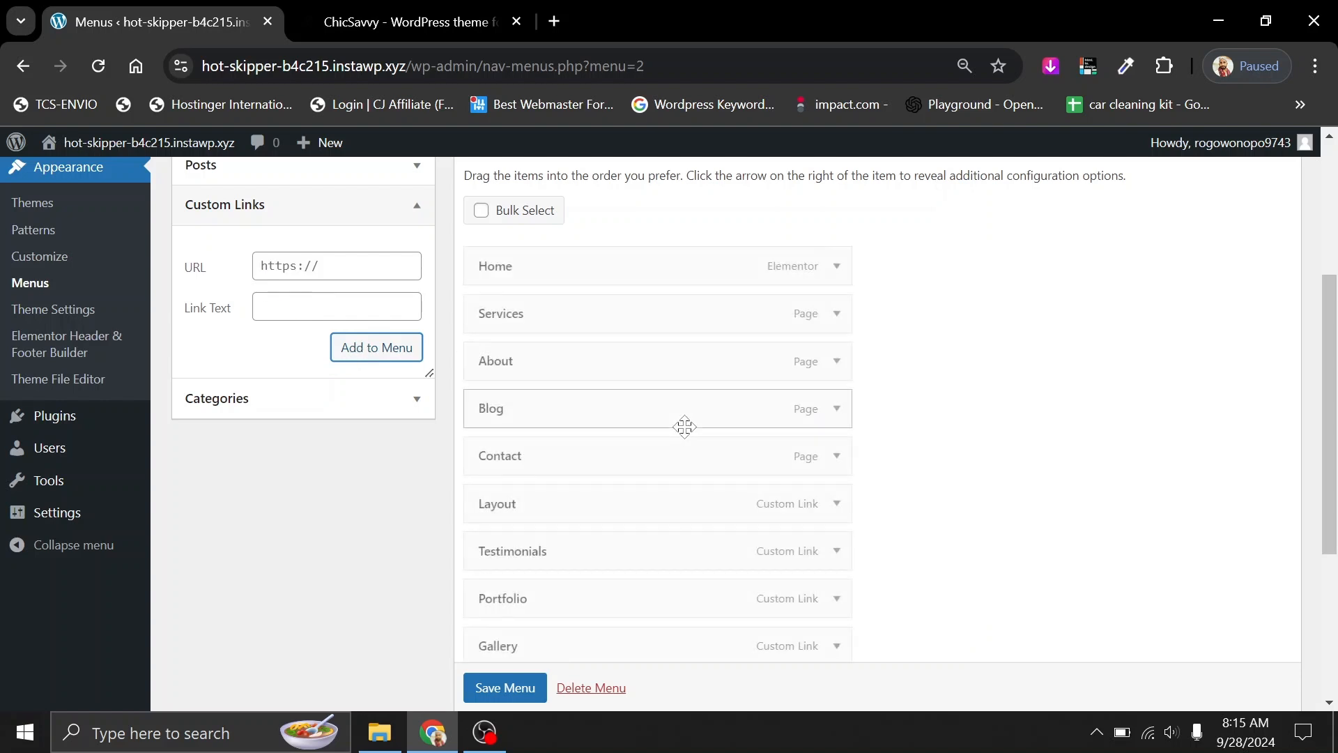
Consult the demo's Layout dropdown and nest Testimonials, Portfolio and Gallery as sub items under Layout in Main Menu.
scroll(684, 424, "down", 5)
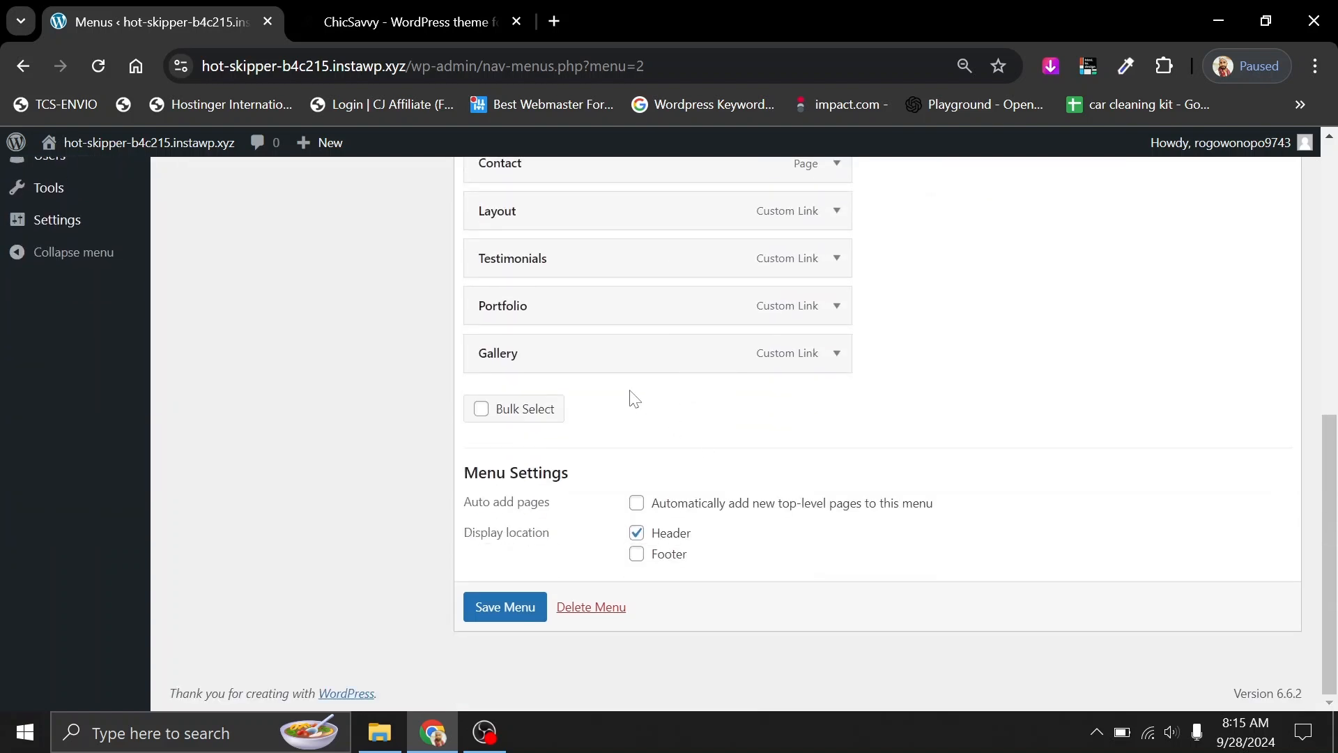
scroll(638, 398, "up", 2)
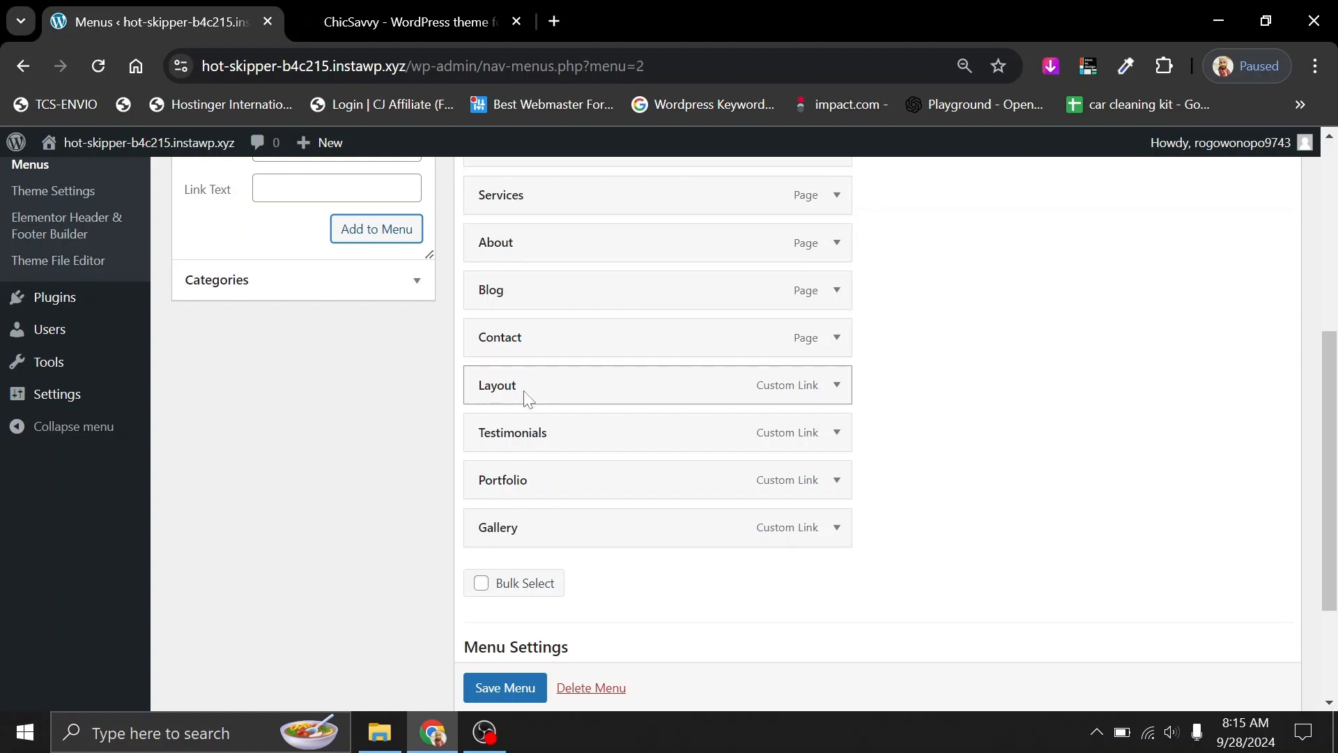
left_click(341, 21)
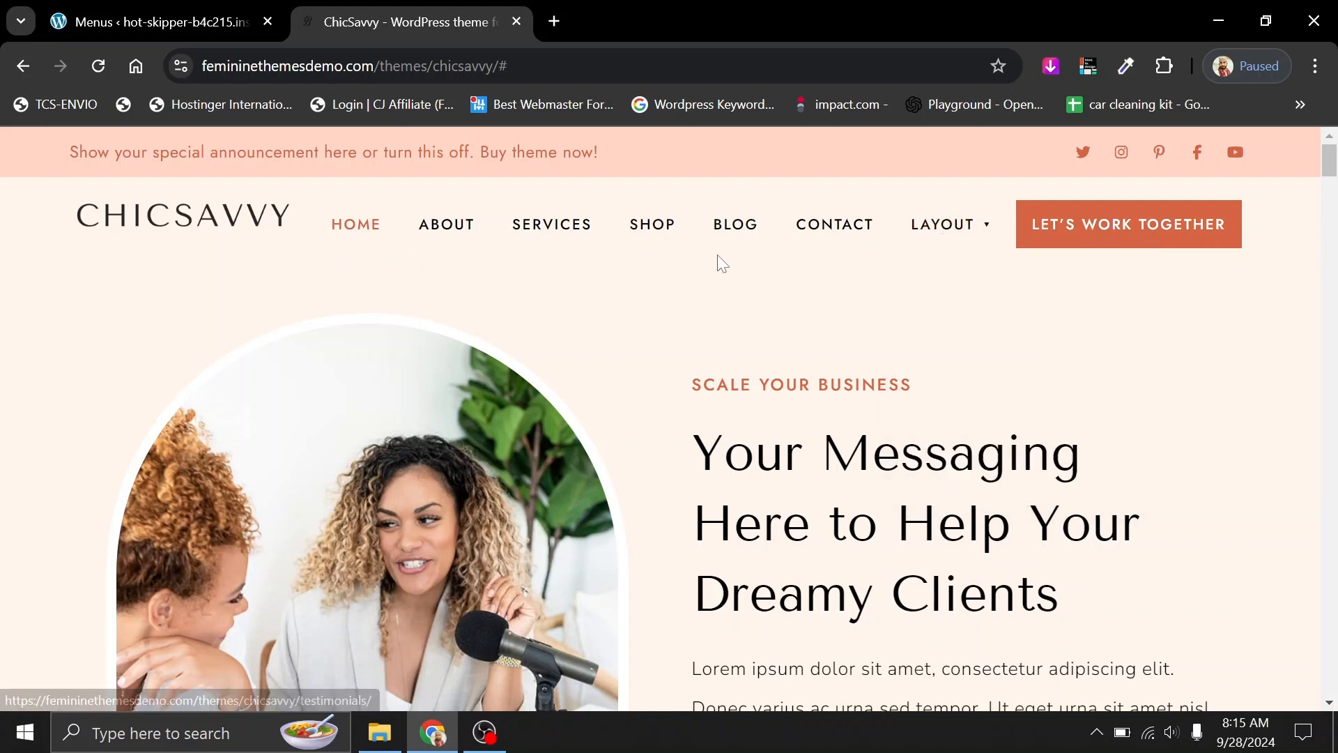
mouse_move(962, 239)
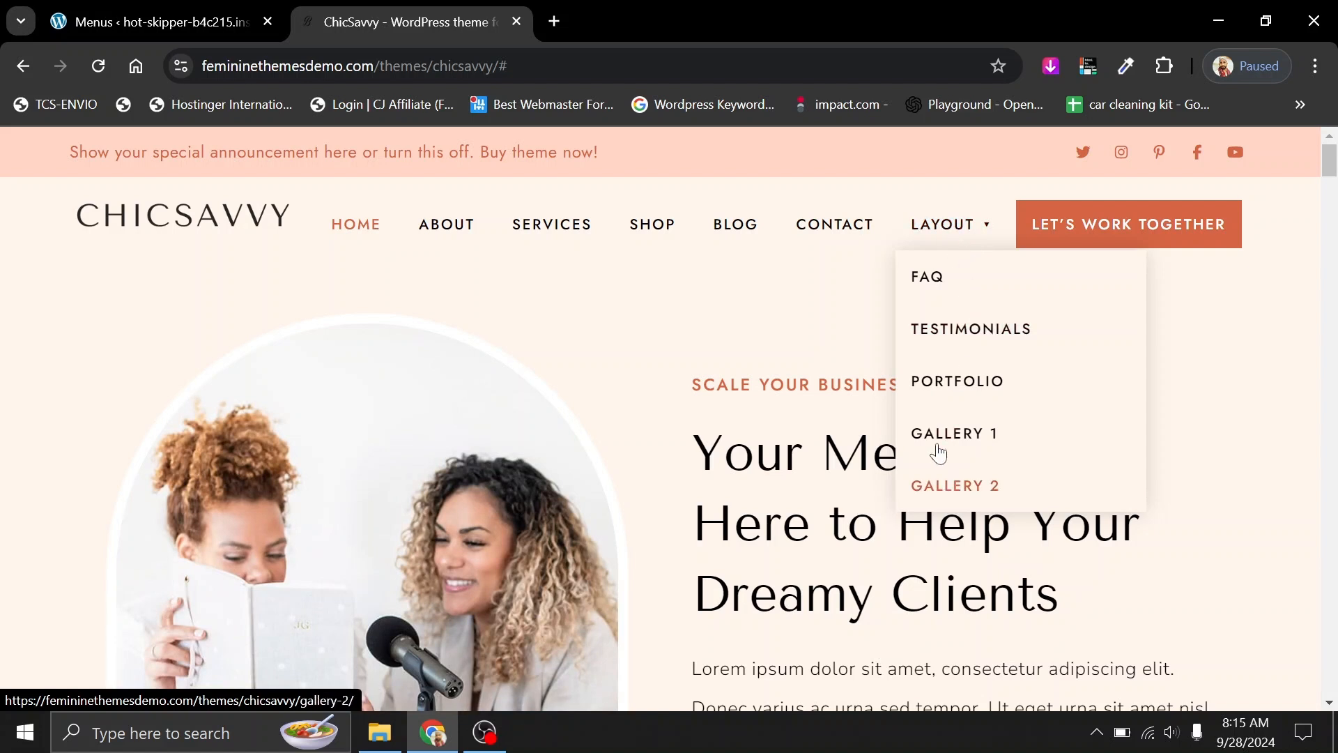
left_click(160, 23)
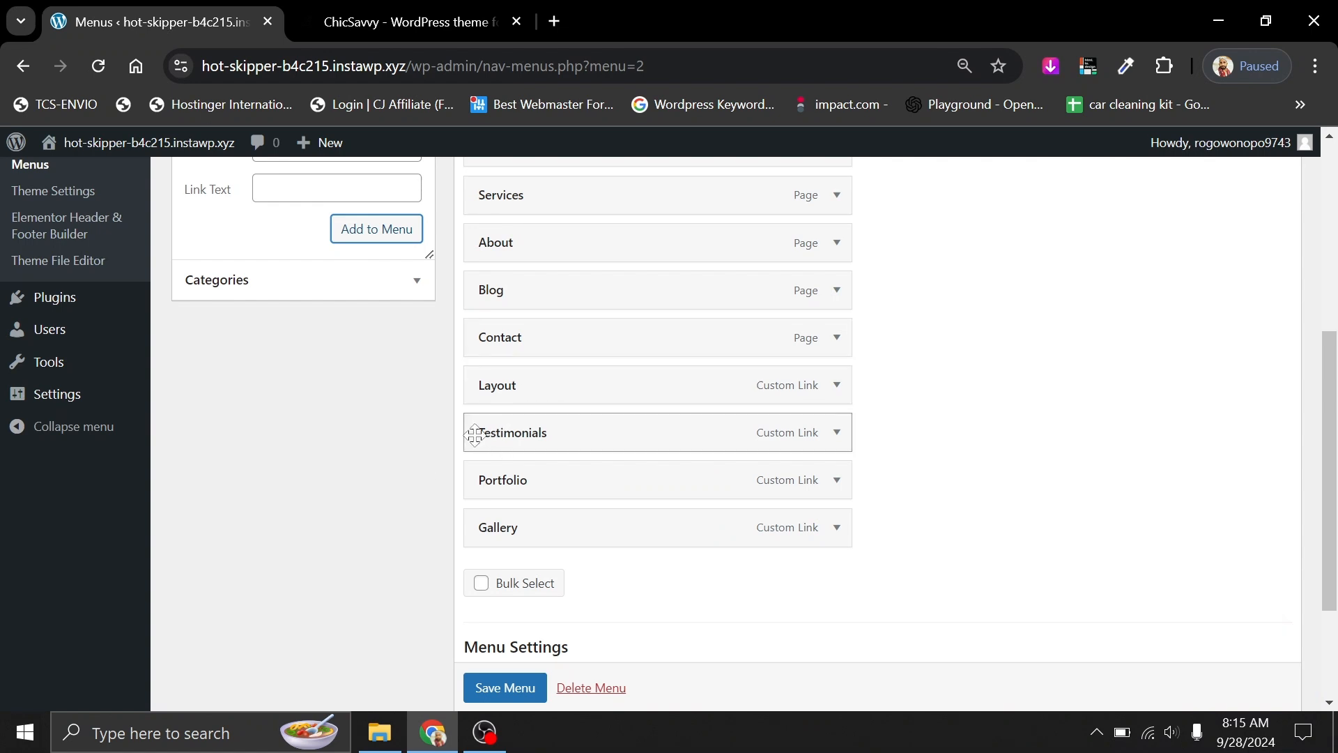
left_click_drag(474, 435, 509, 436)
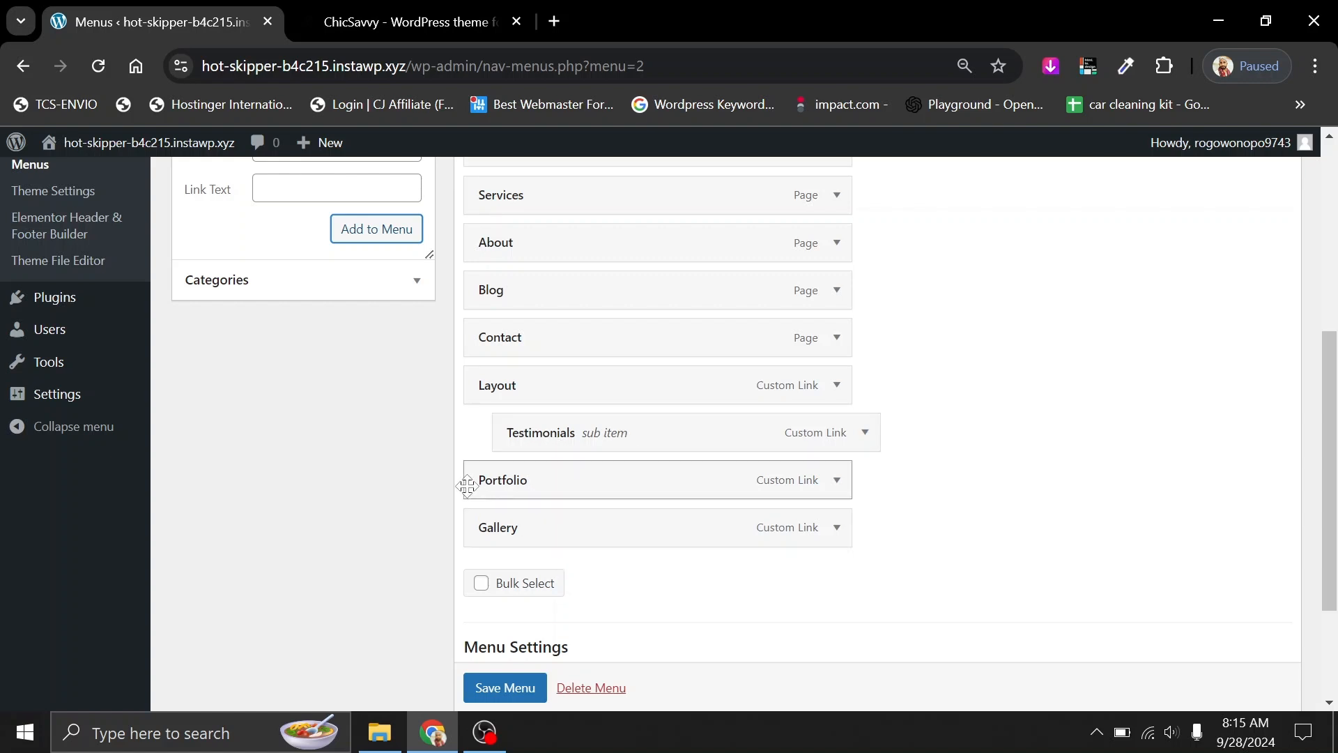
left_click_drag(473, 483, 505, 481)
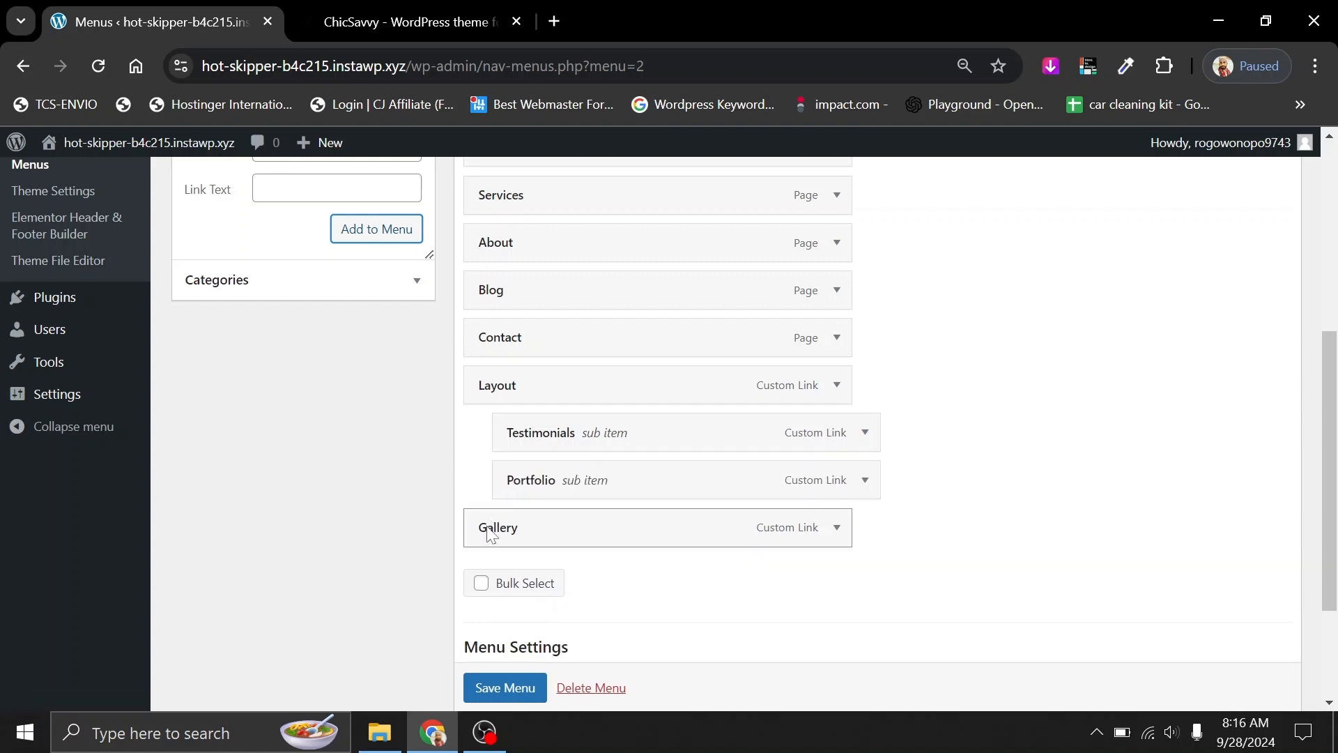
left_click_drag(493, 527, 524, 530)
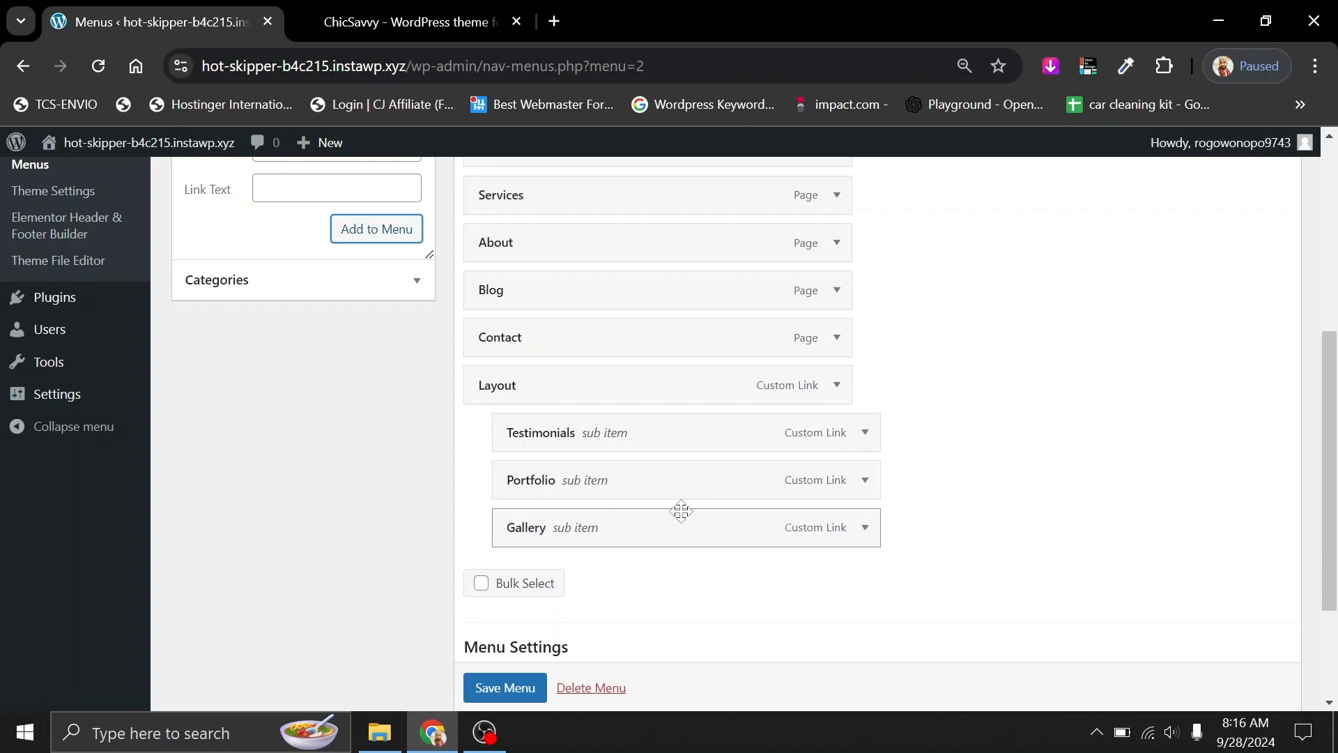
Compare the menu structure with the ChicSavvy demo's header and save Main Menu.
left_click(398, 9)
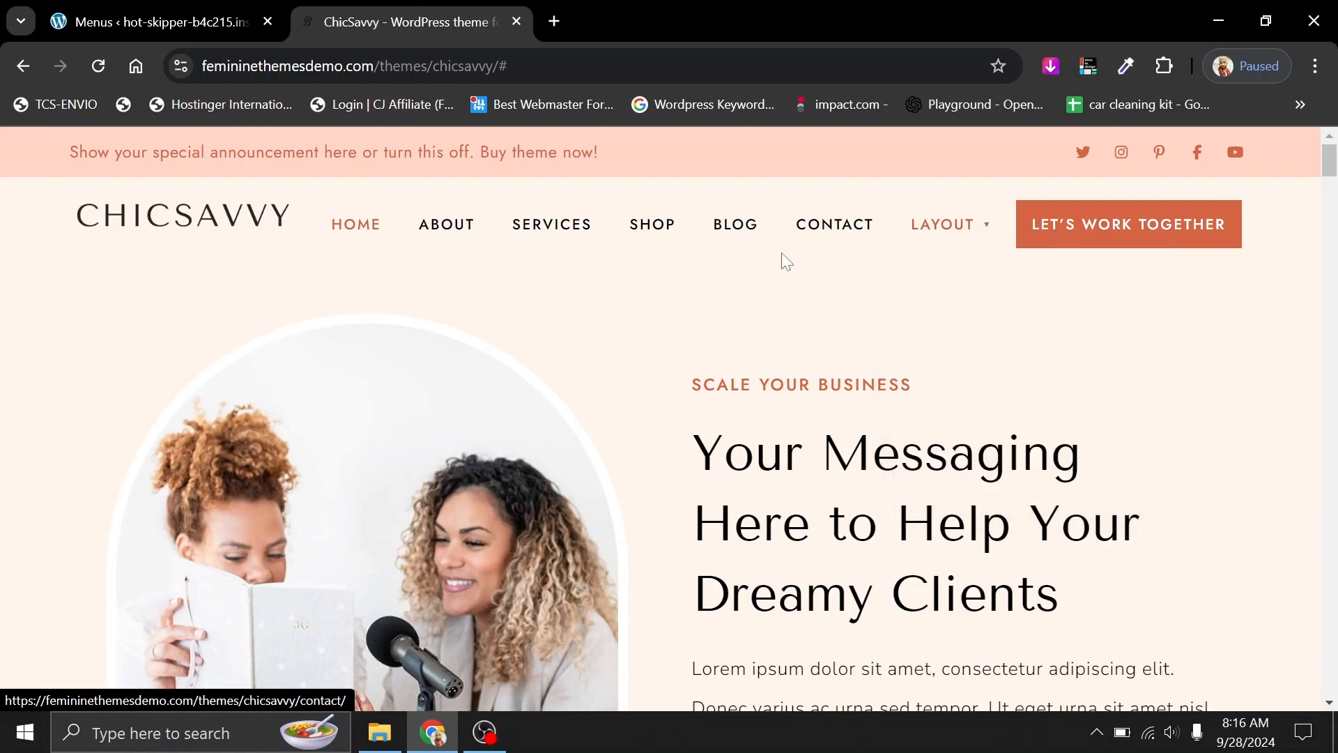
left_click(175, 9)
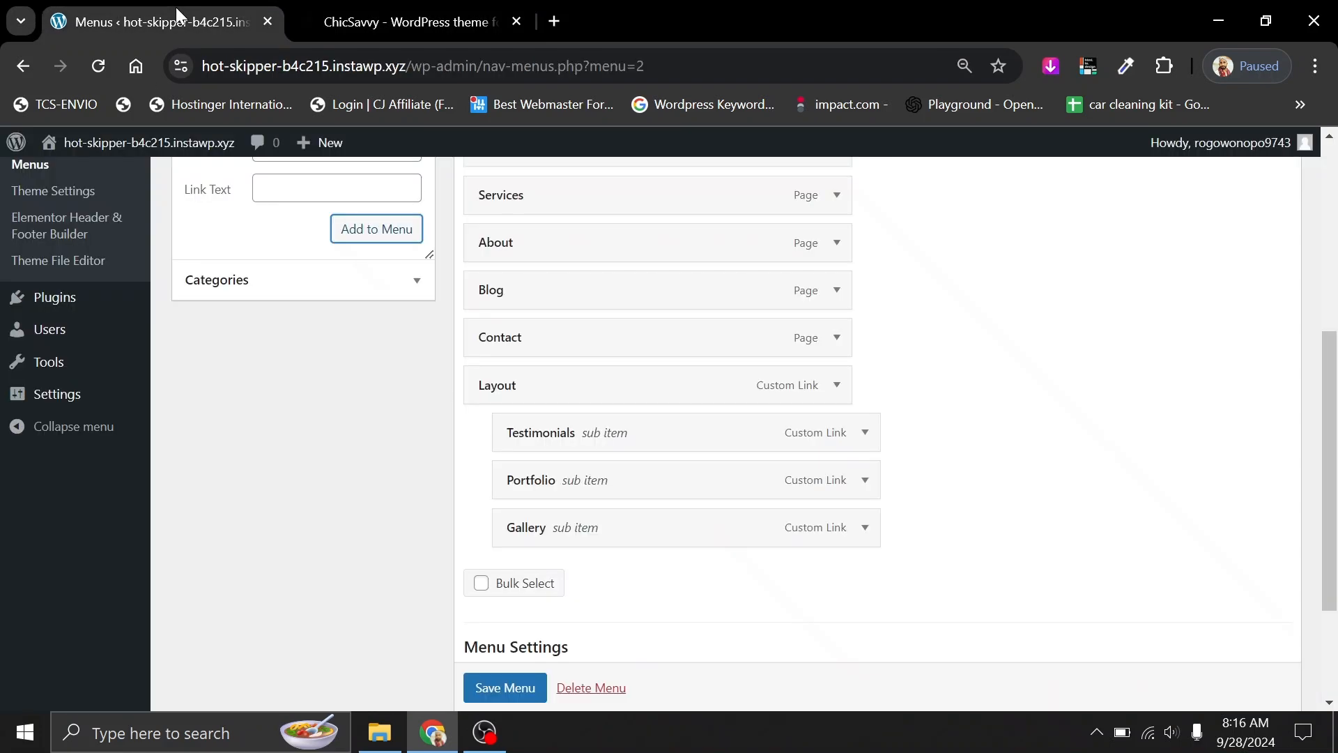
scroll(637, 583, "down", 3)
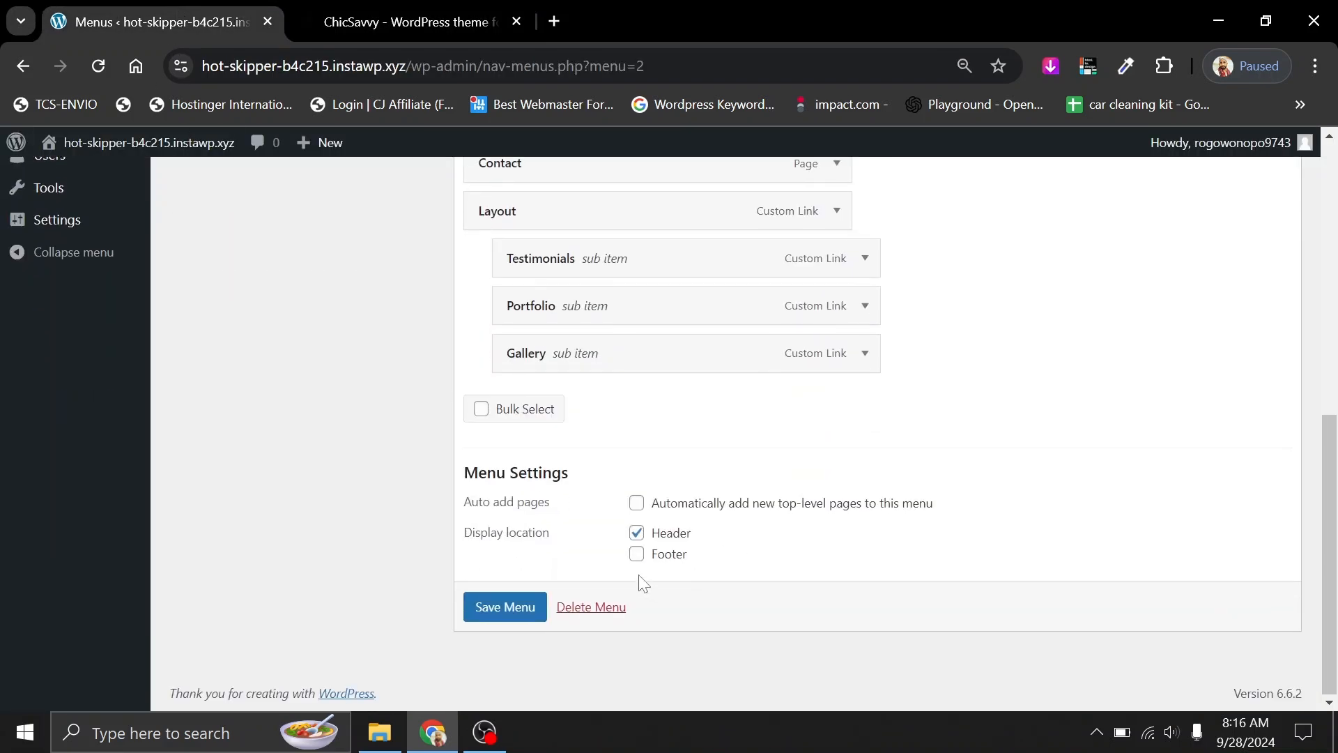
left_click(523, 606)
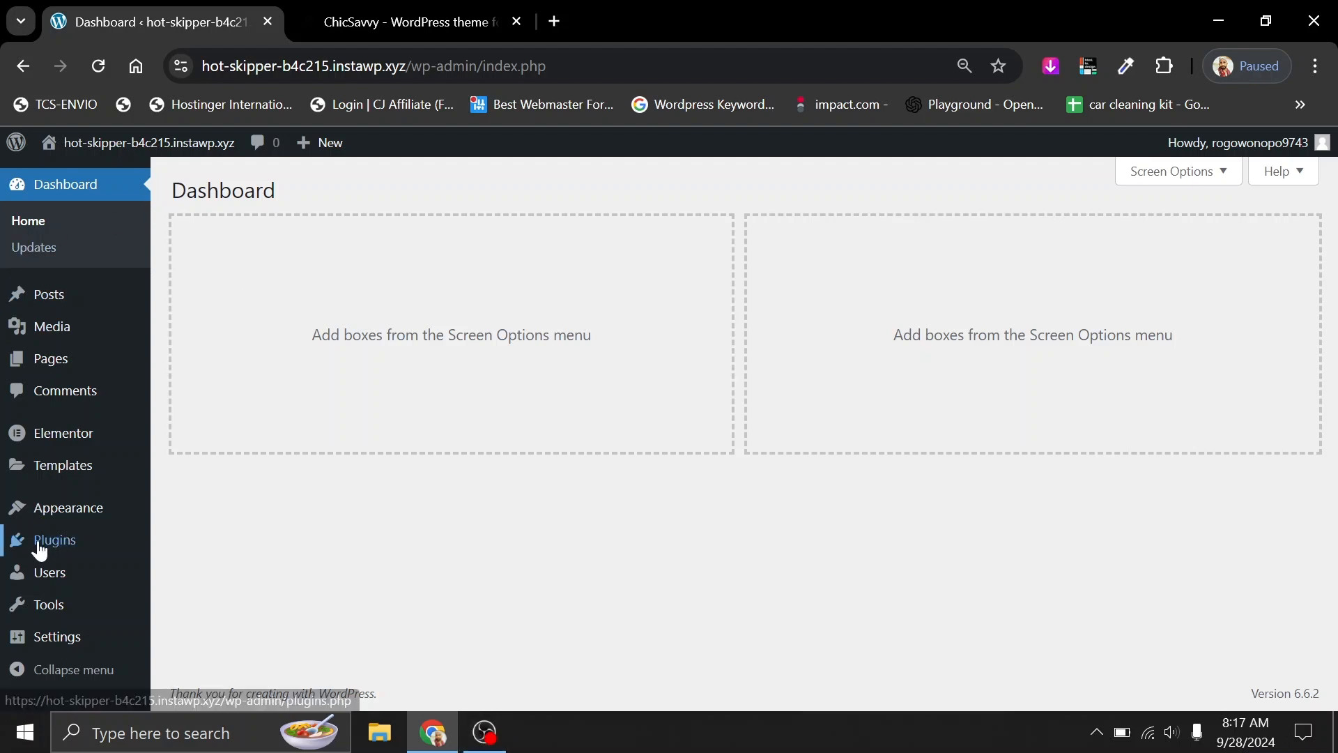
Start a new template in Elementor Header & Footer Builder, skipping the introductory questionnaire.
mouse_move(59, 519)
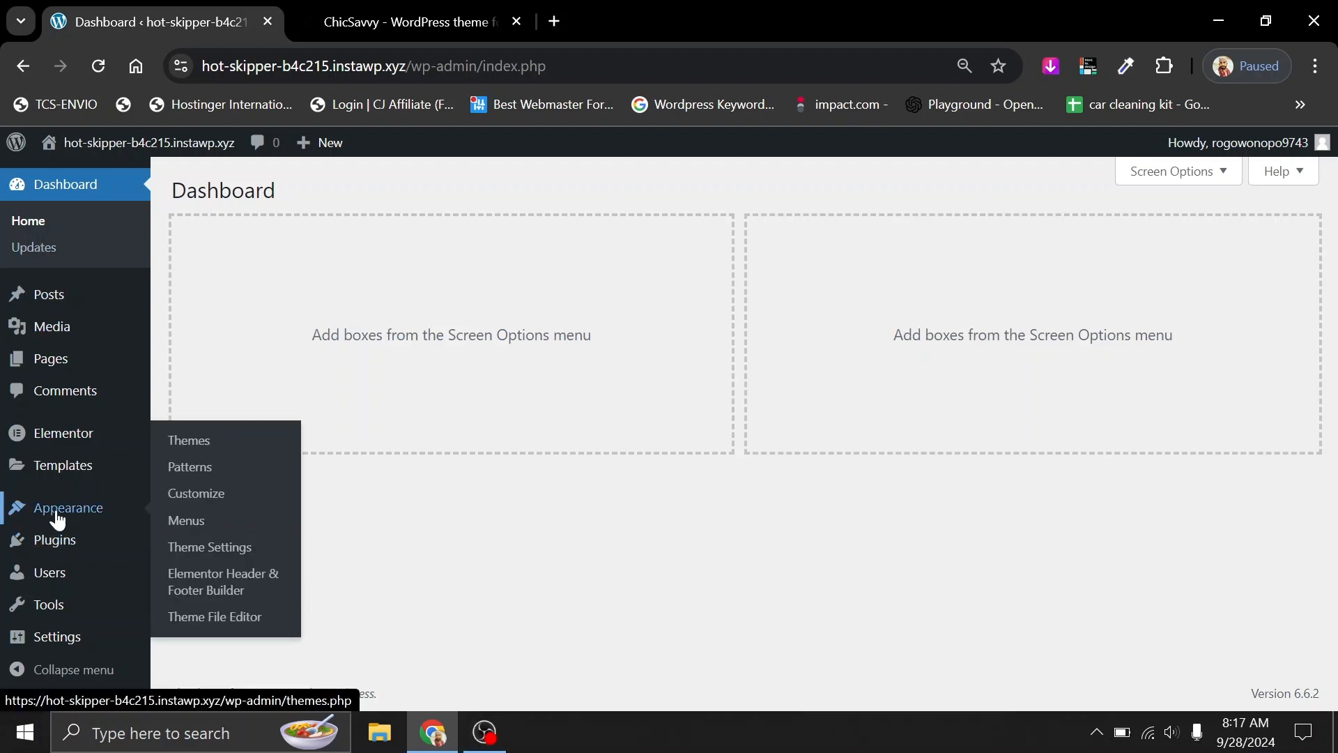
left_click(216, 597)
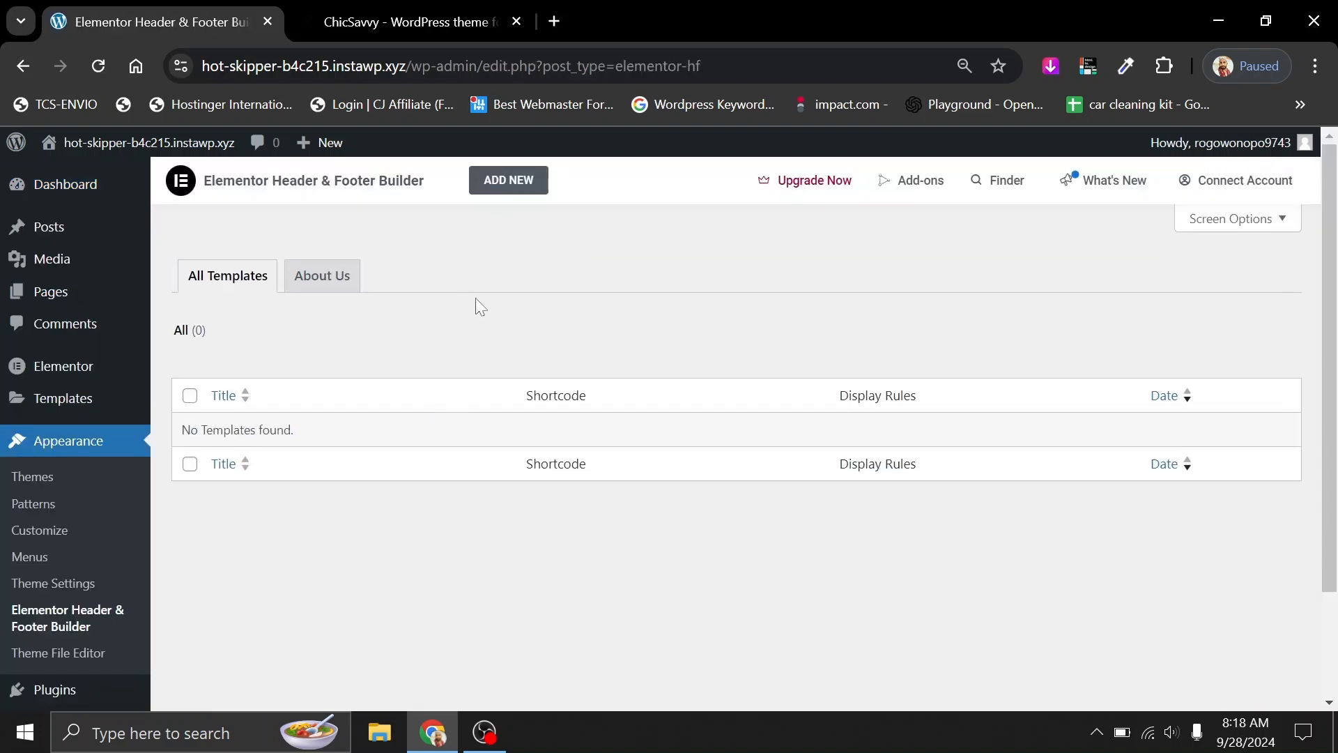
left_click(497, 178)
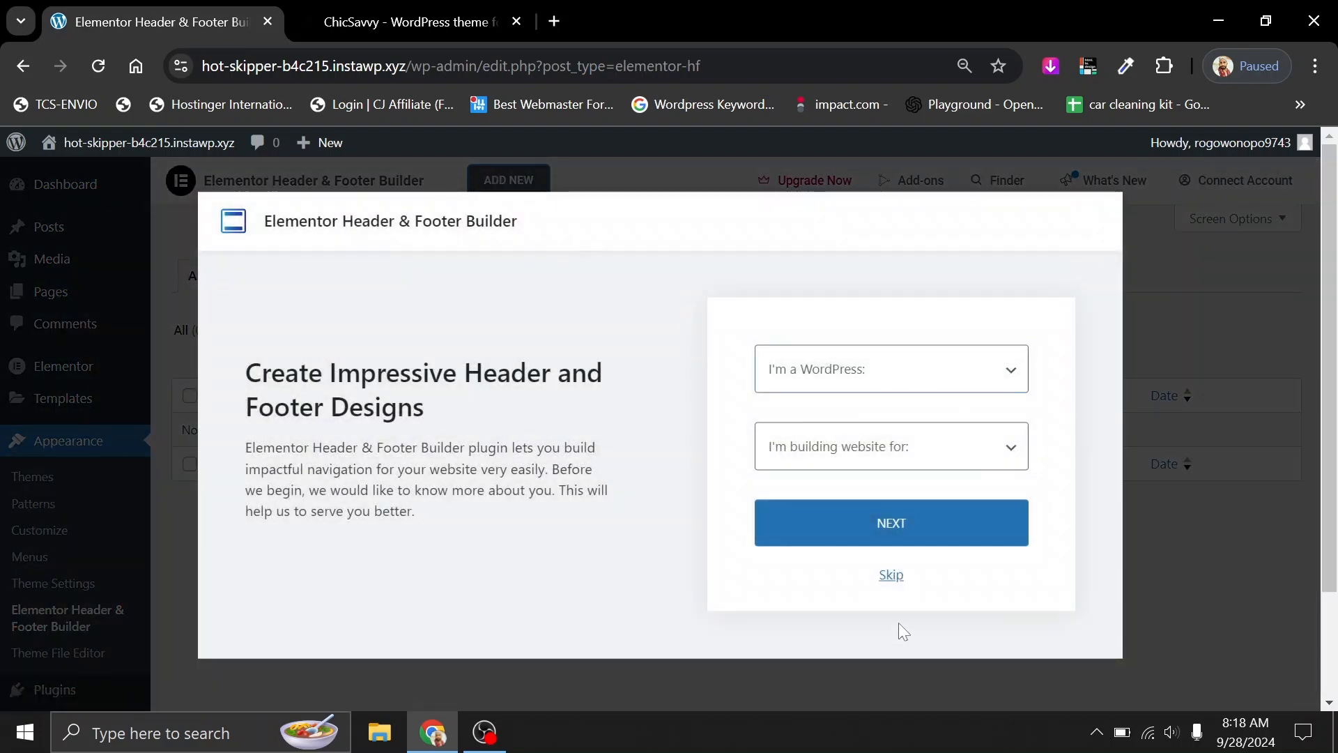
left_click(890, 576)
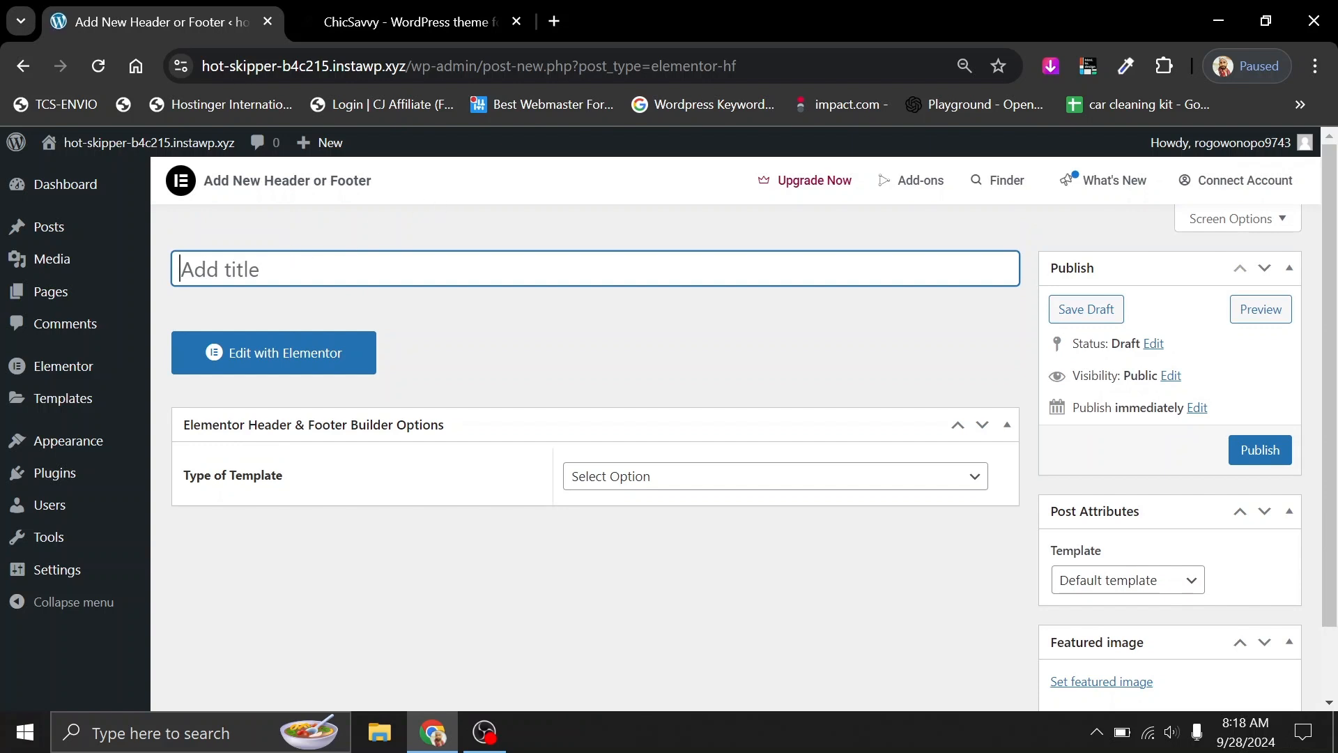
Title the new template "Header" and set its type of template to Header.
type("Header")
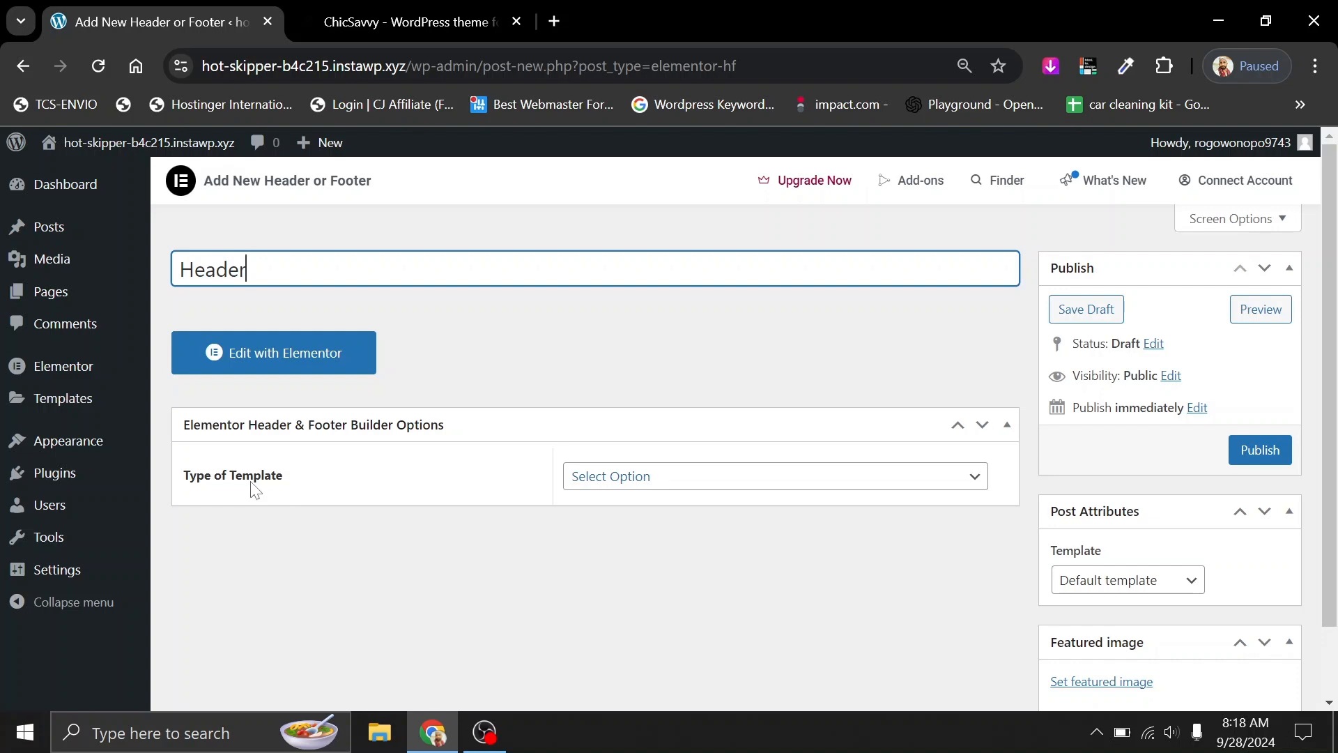
left_click(644, 491)
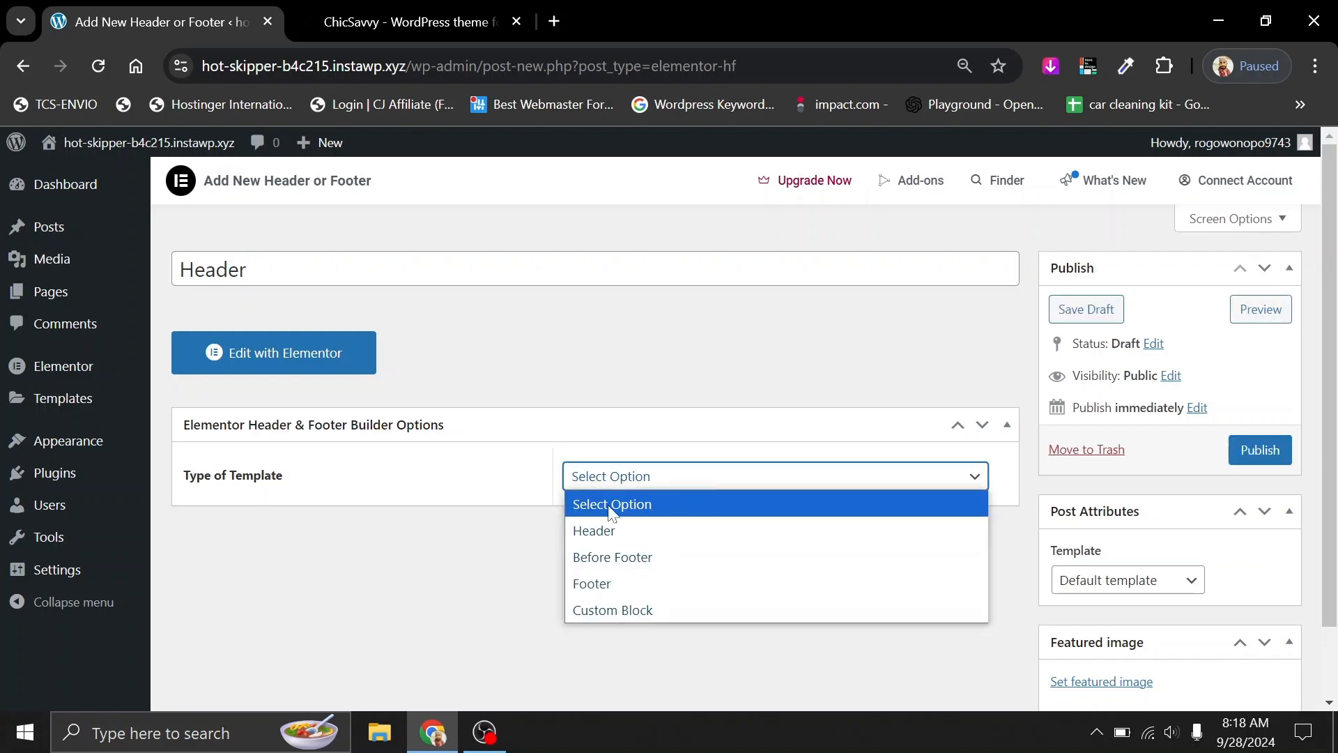
left_click(609, 537)
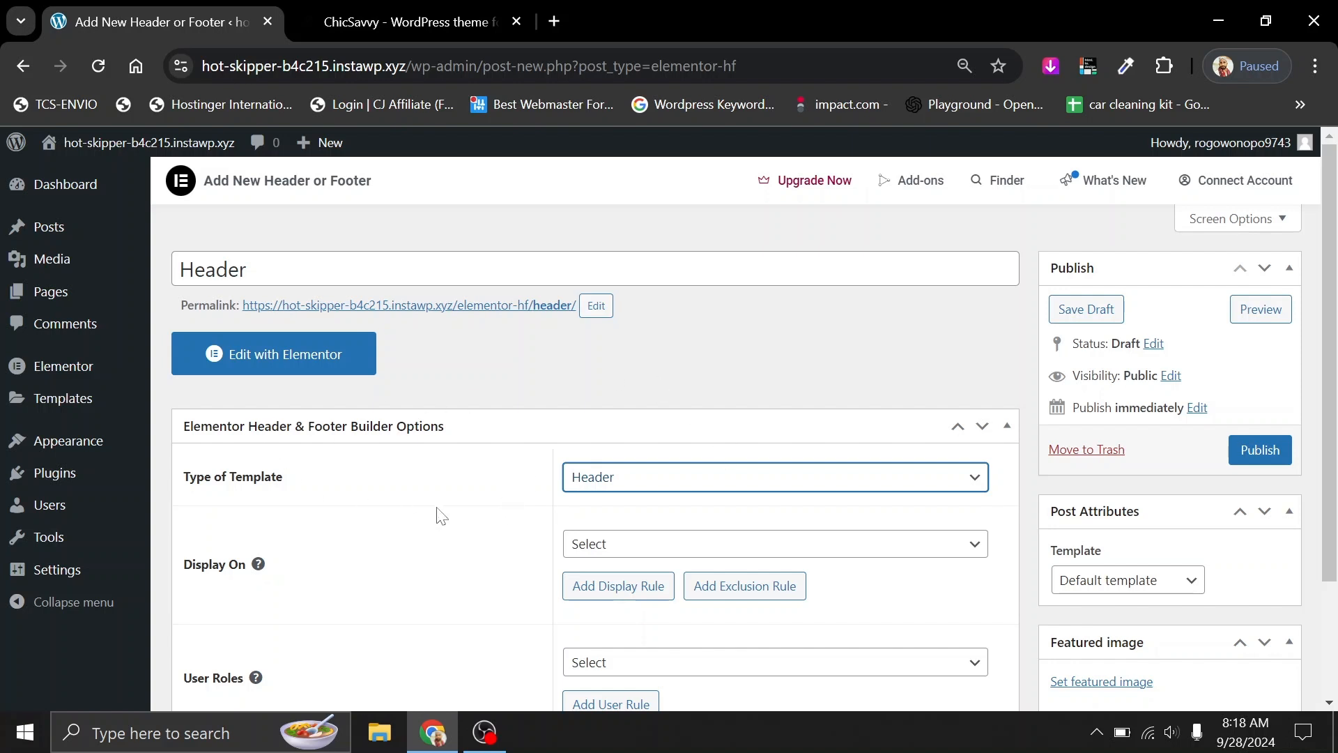
scroll(614, 376, "down", 2)
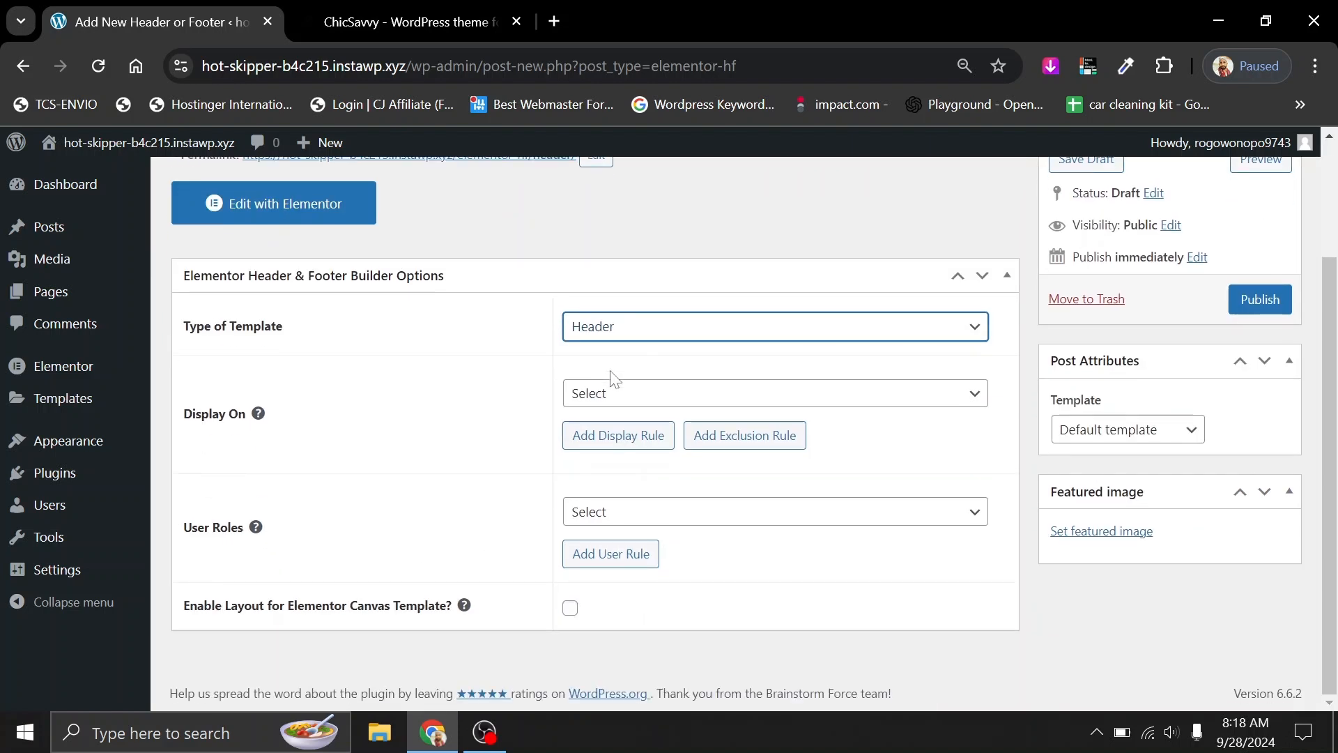
left_click(787, 340)
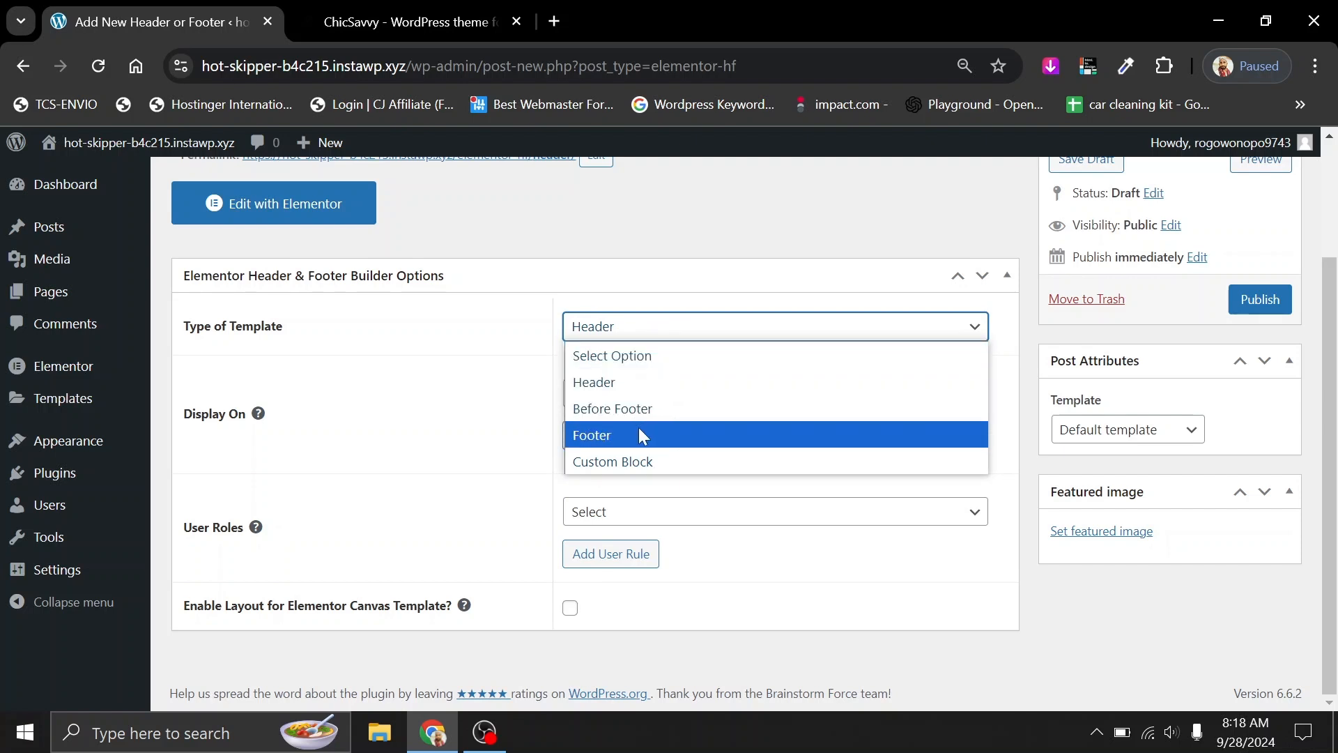
left_click(631, 394)
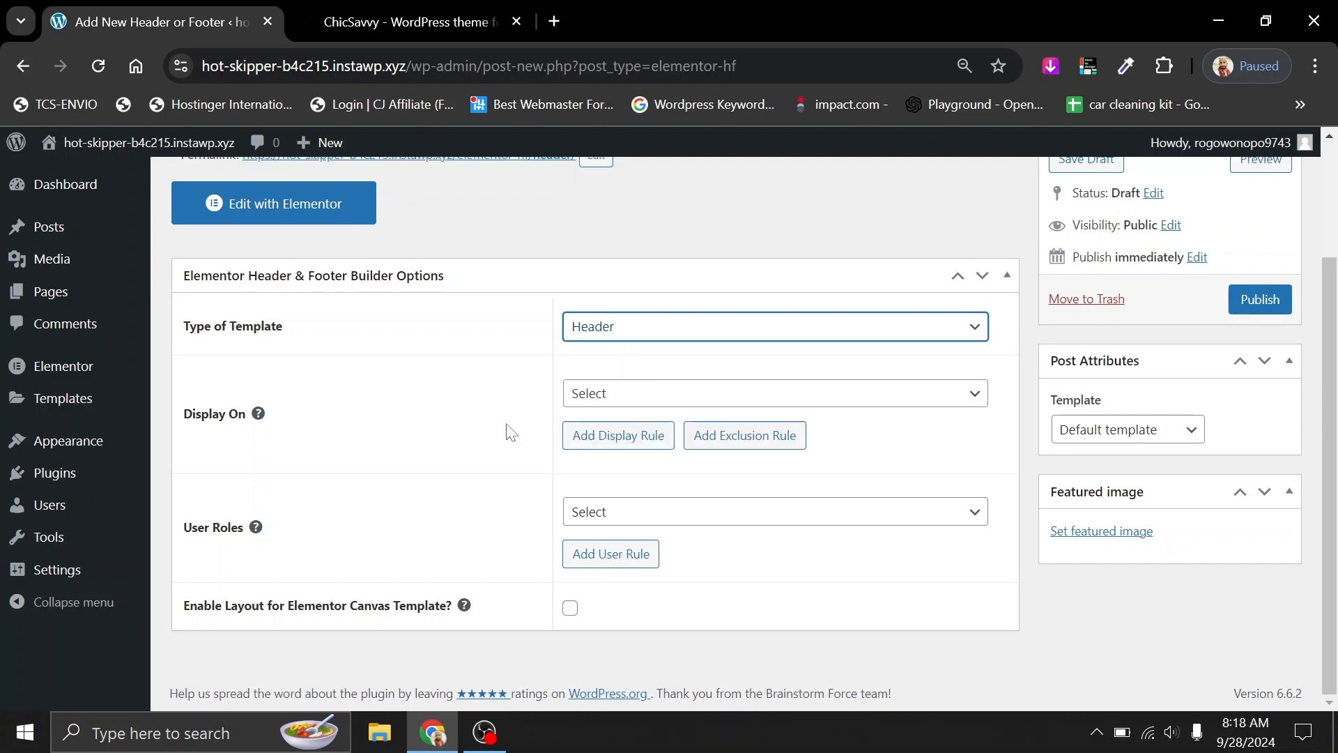
Set the header template to display on Entire Website and publish it.
left_click(708, 403)
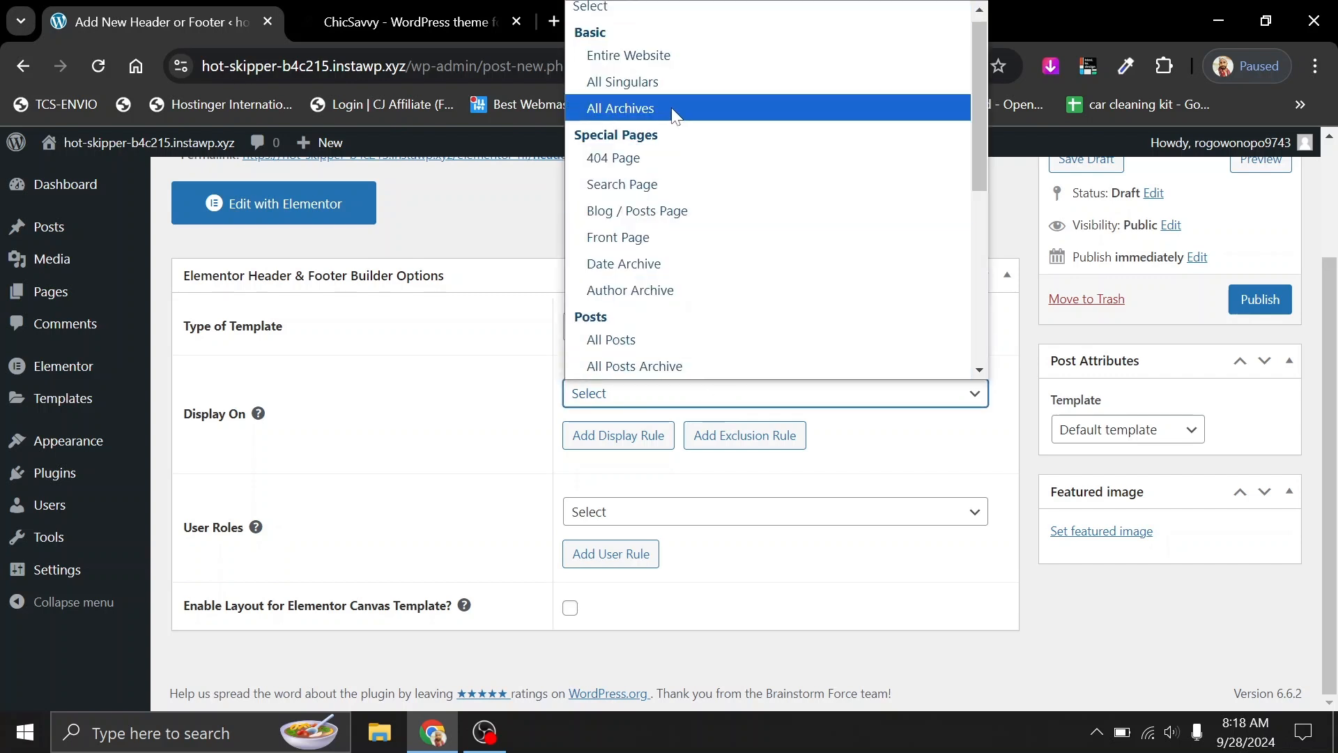
left_click(640, 65)
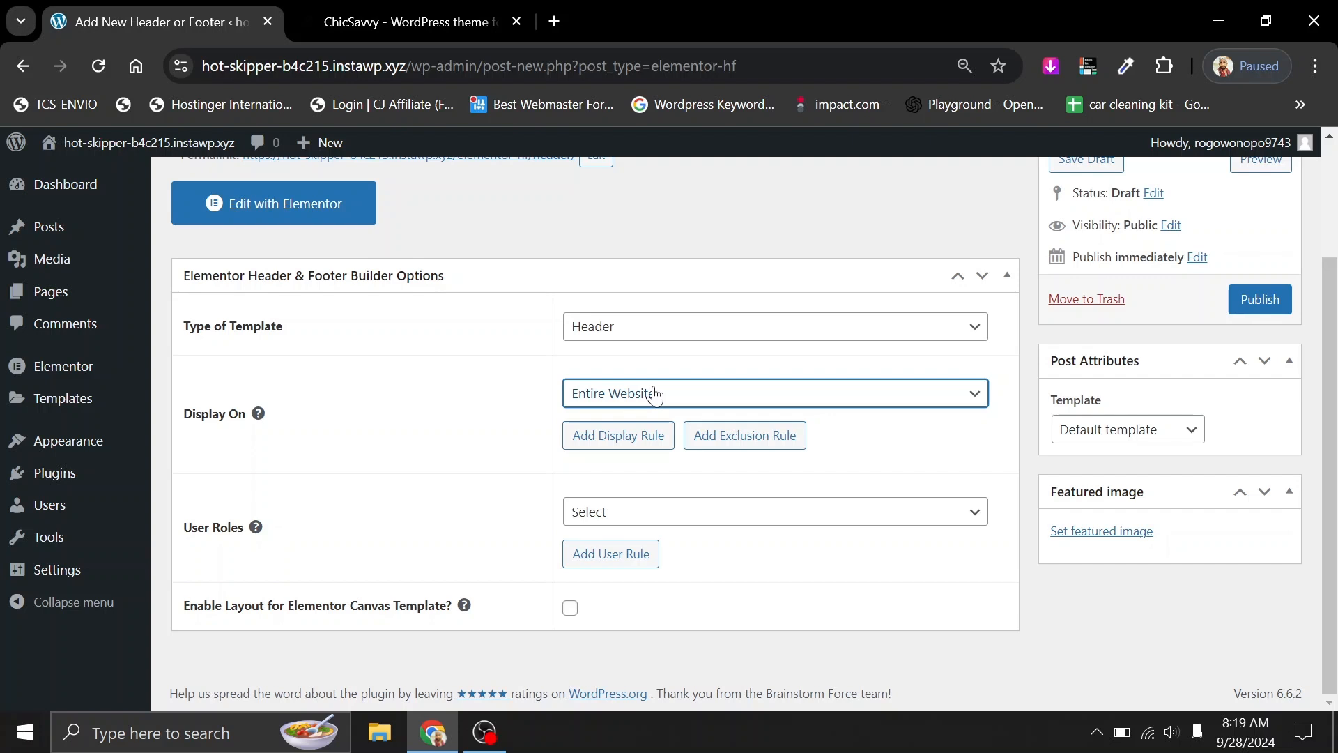
left_click(1268, 305)
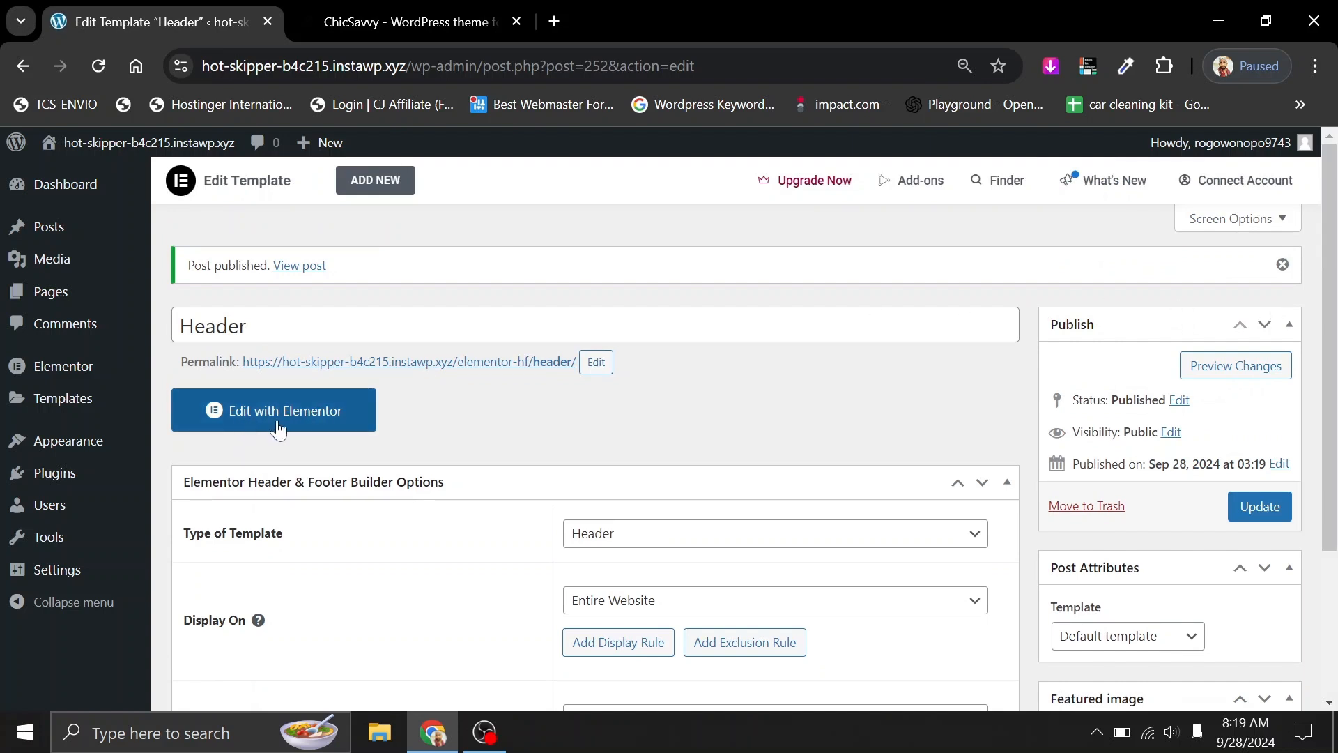
Open the header template in Elementor and add a flexbox container with two equal side-by-side columns, following the demo's top bar.
left_click(278, 426)
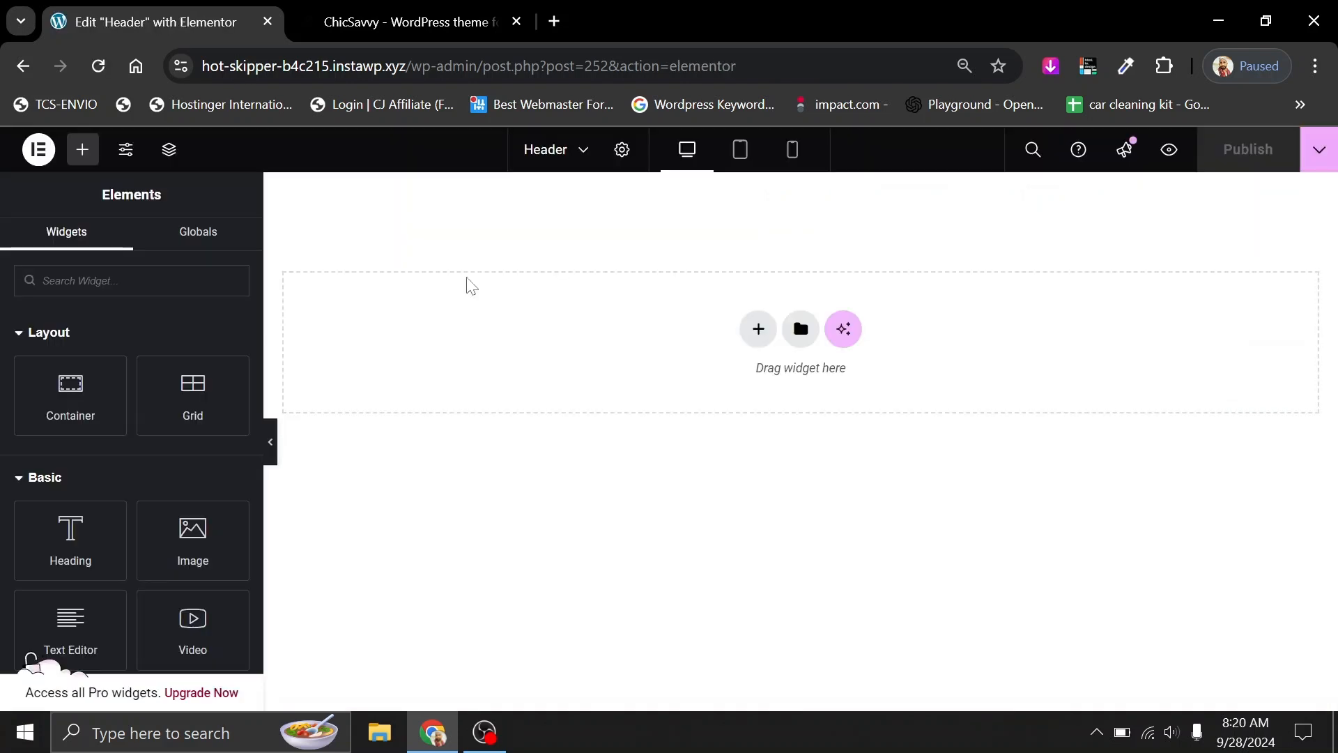
left_click(386, 31)
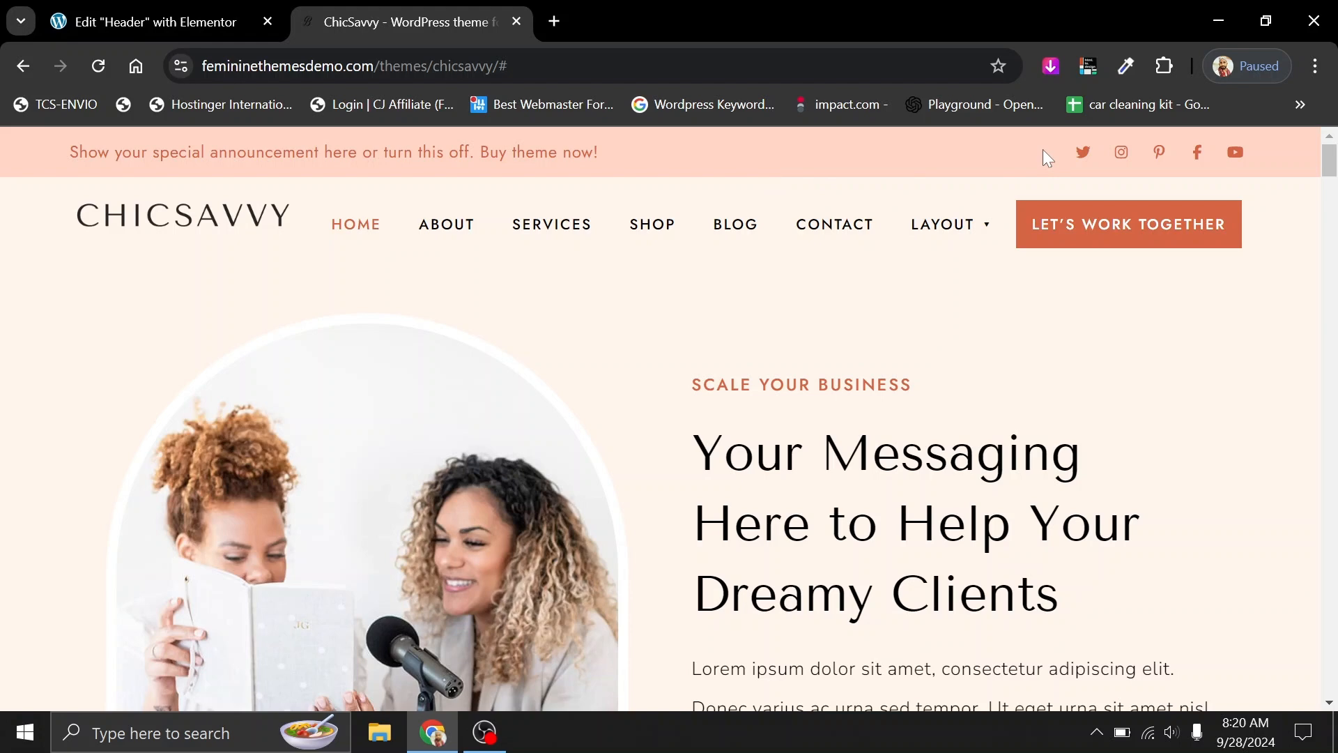
left_click(150, 22)
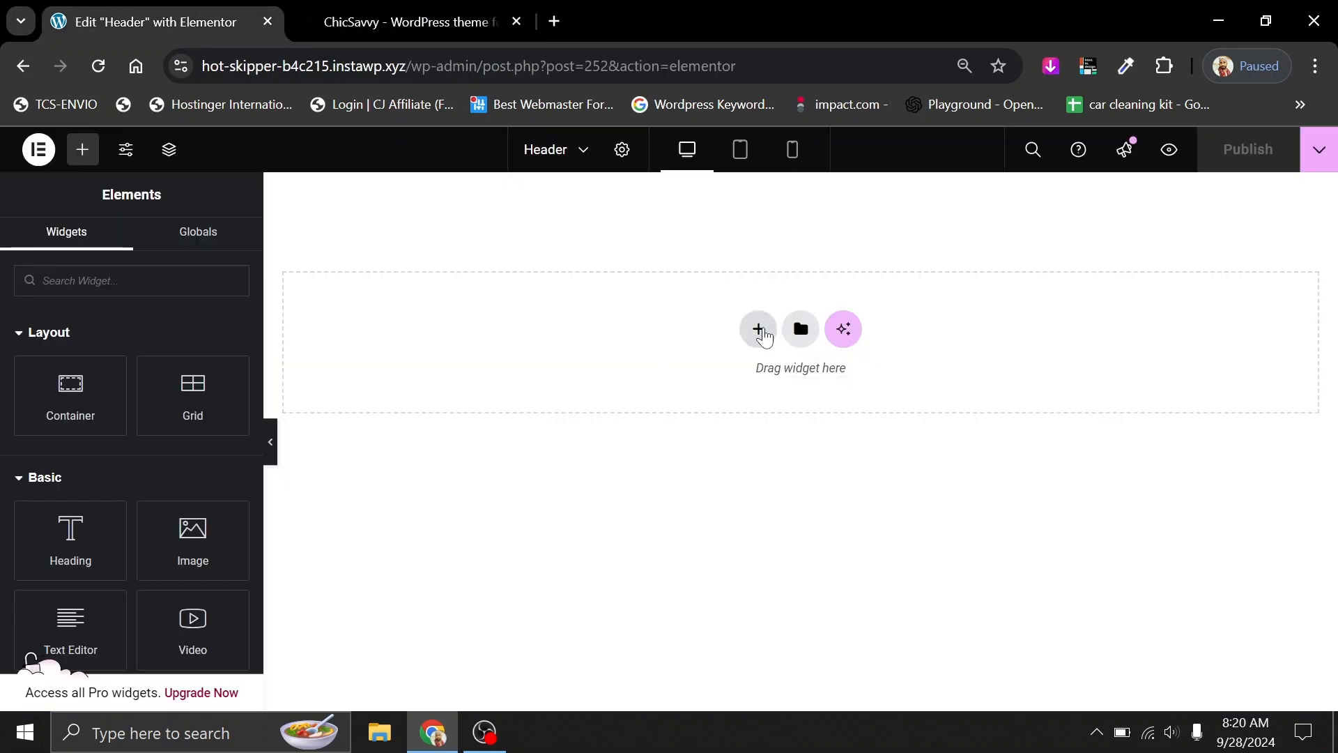
left_click(763, 330)
left_click(724, 410)
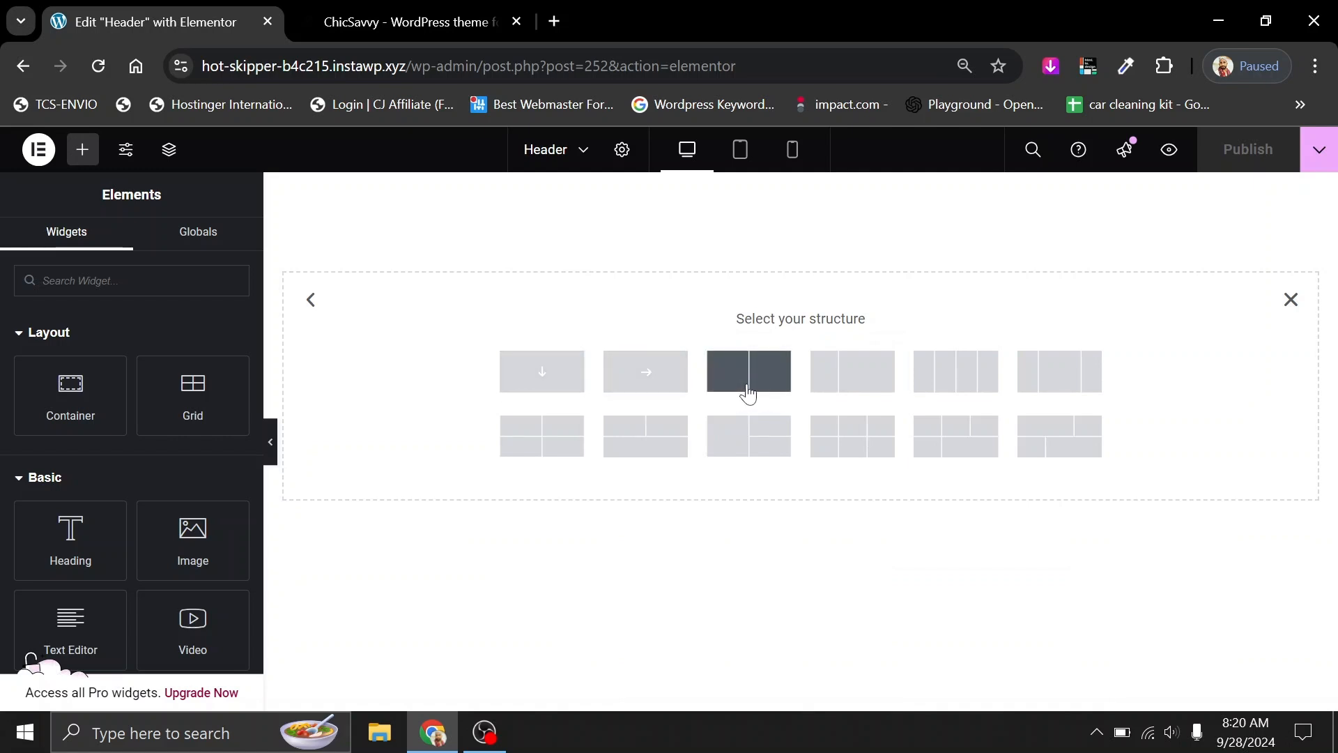
left_click(748, 393)
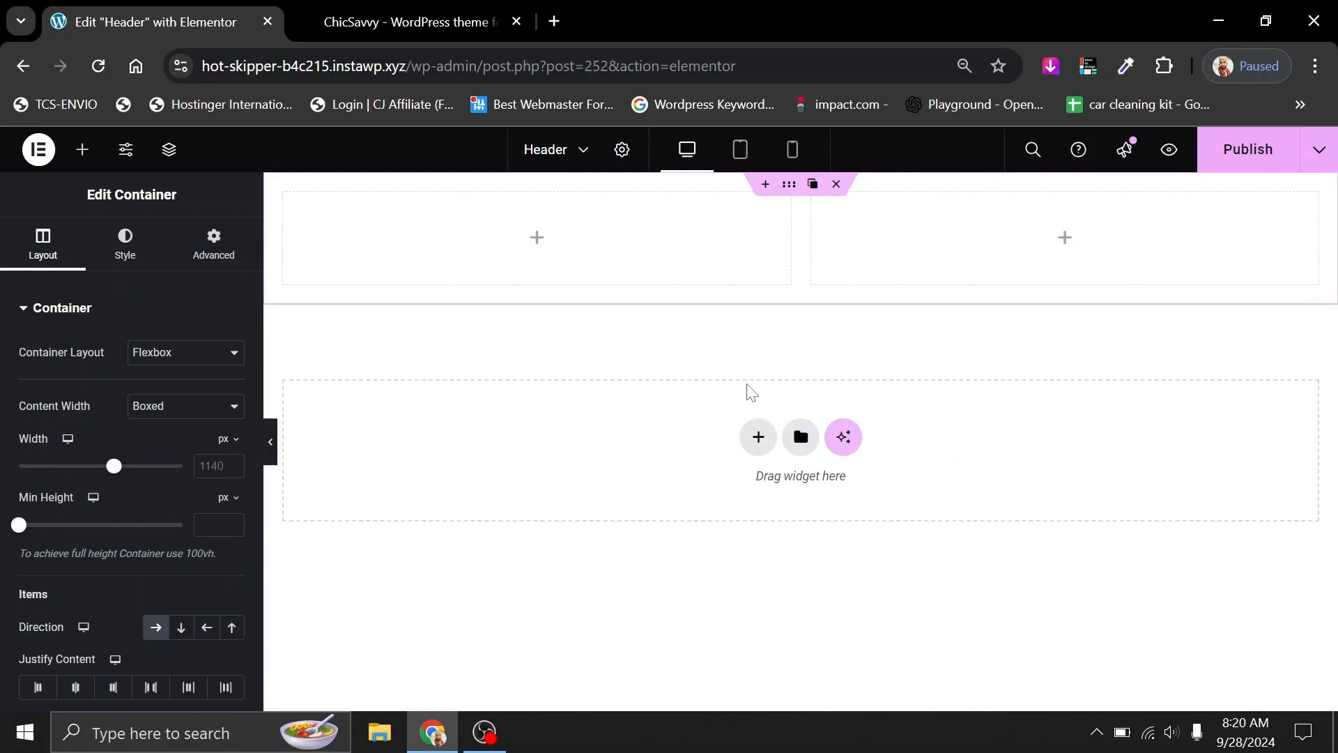
Show the page structure and rename the outer container "Top Bar".
left_click(170, 159)
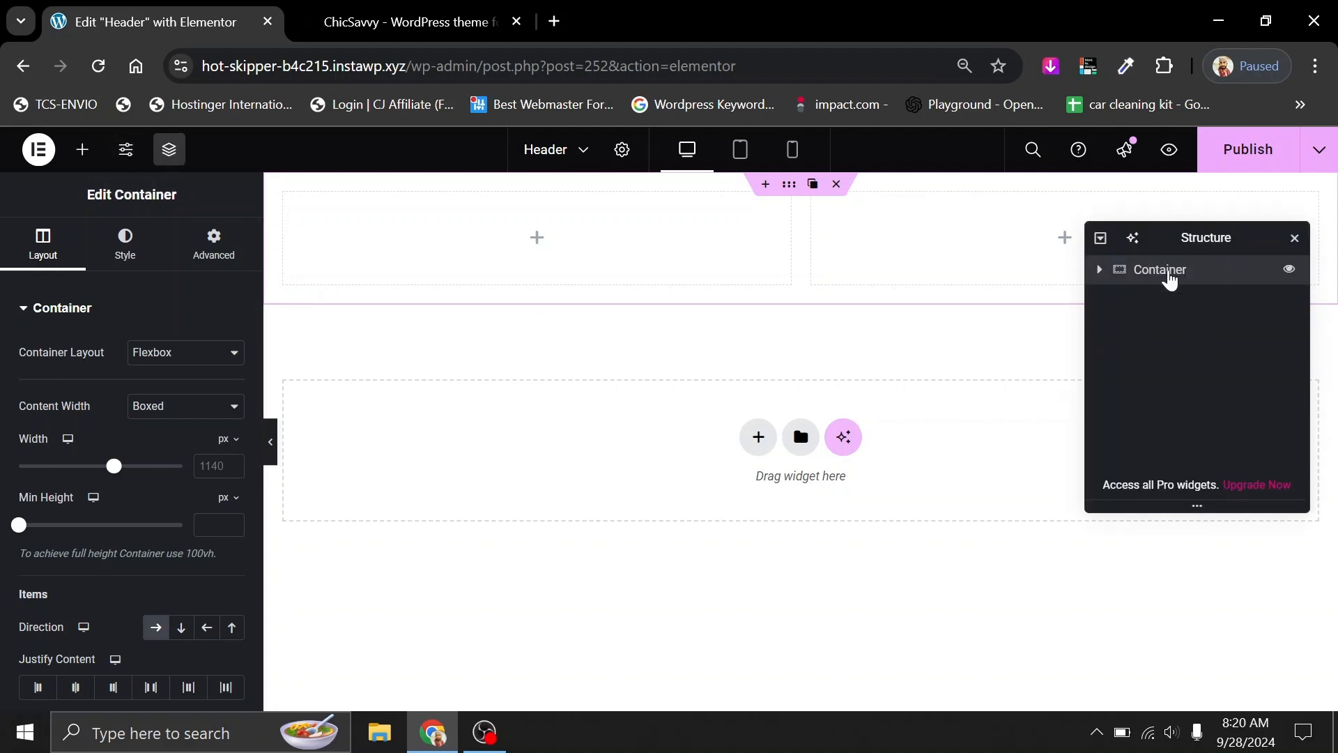
left_click(1099, 271)
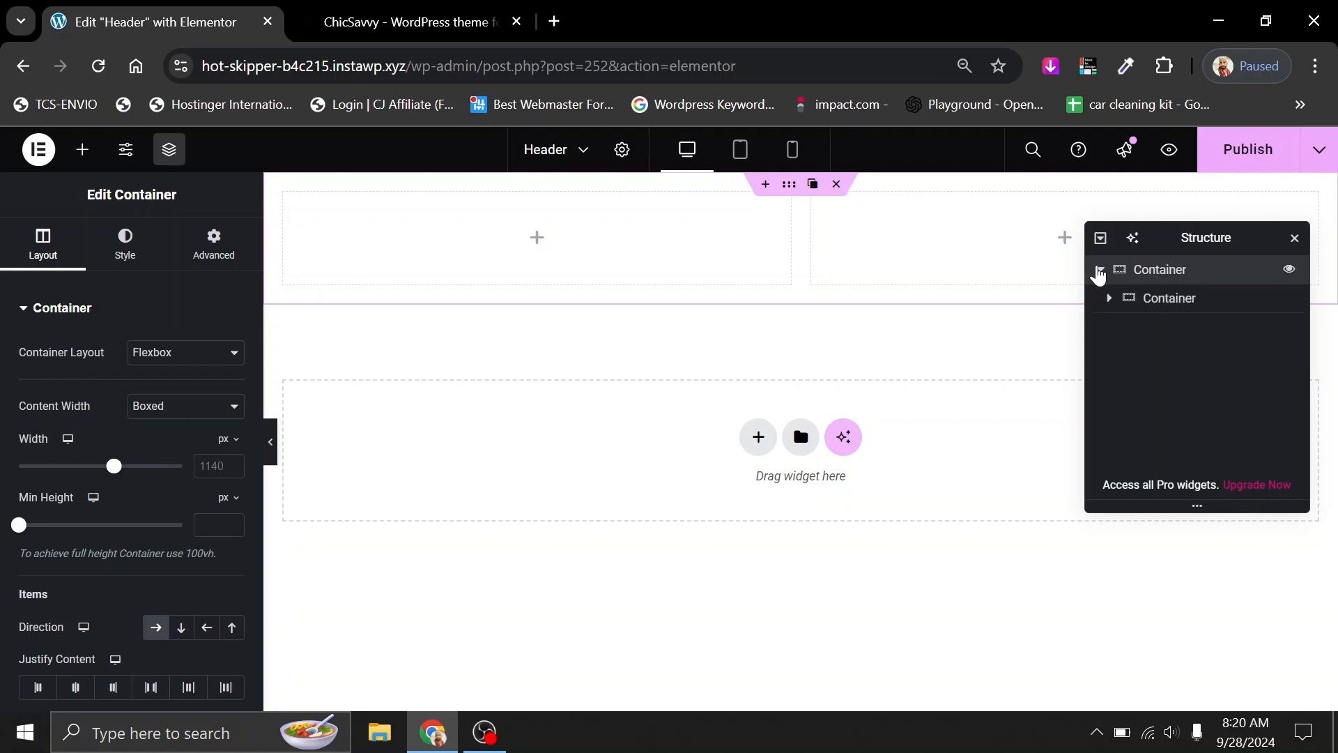
left_click(1162, 299)
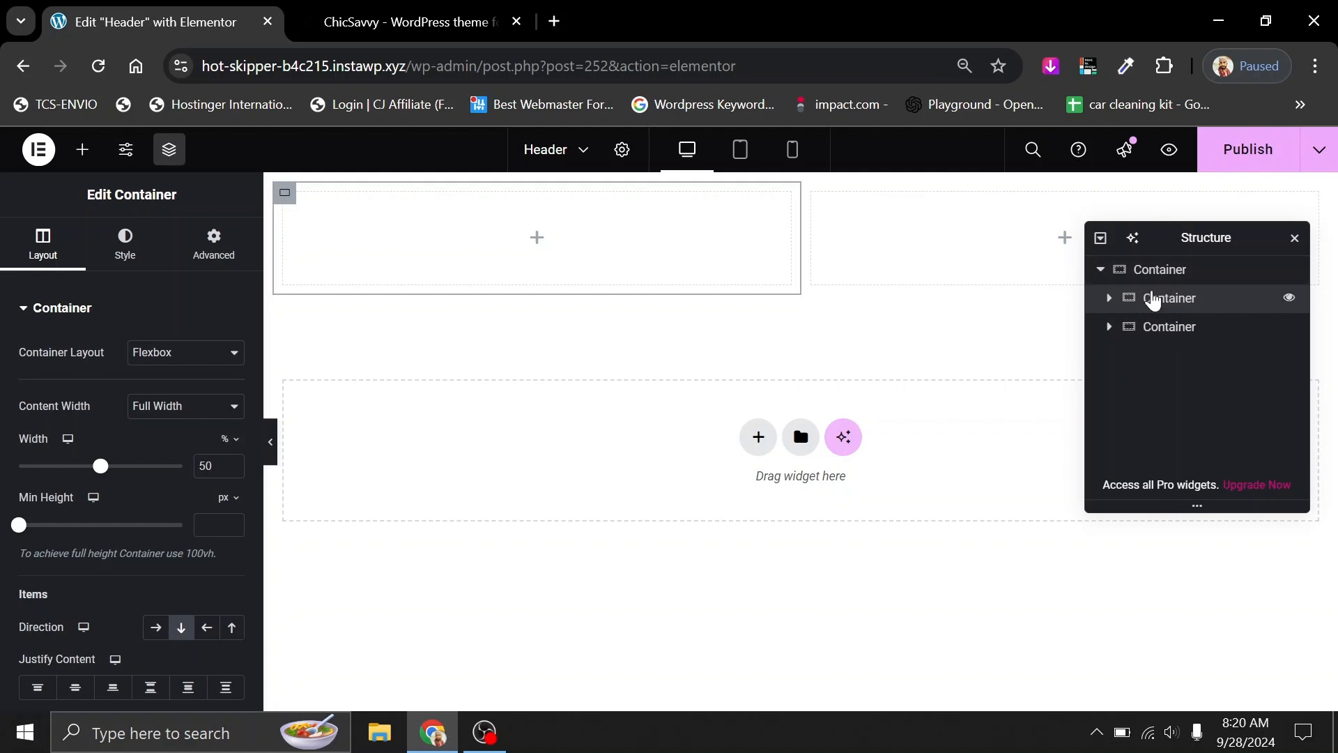
double_click(1161, 270)
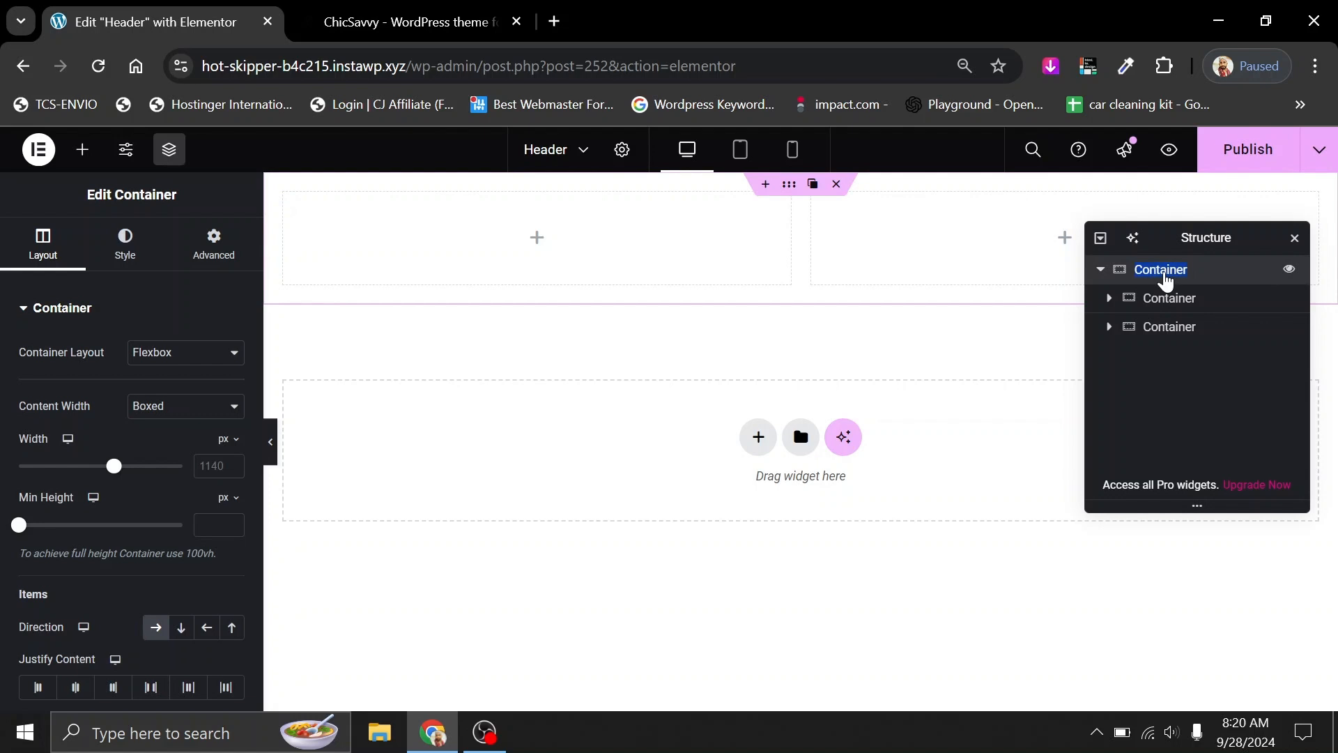
type("Top ")
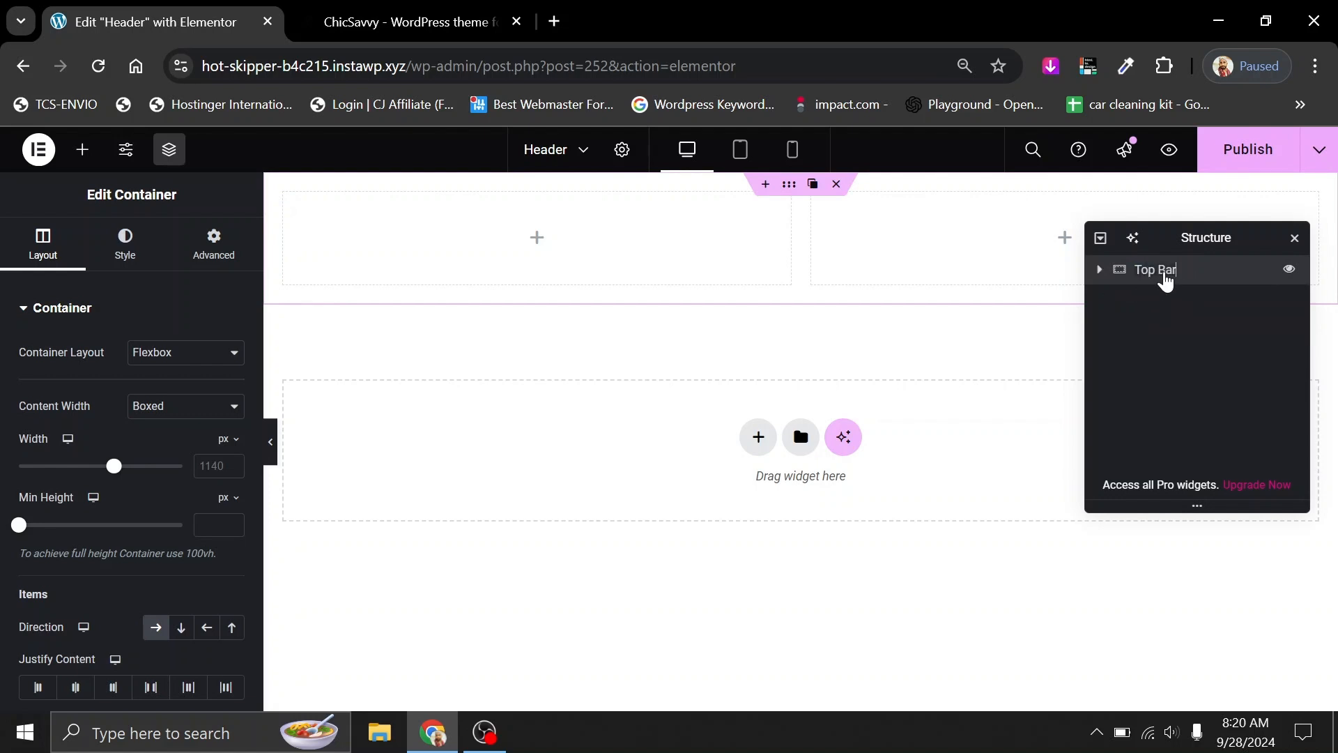
Finish naming the outer container "Top Bar" and expand it in the structure to list its two inner containers.
type("Bar")
key("Return")
left_click(1101, 271)
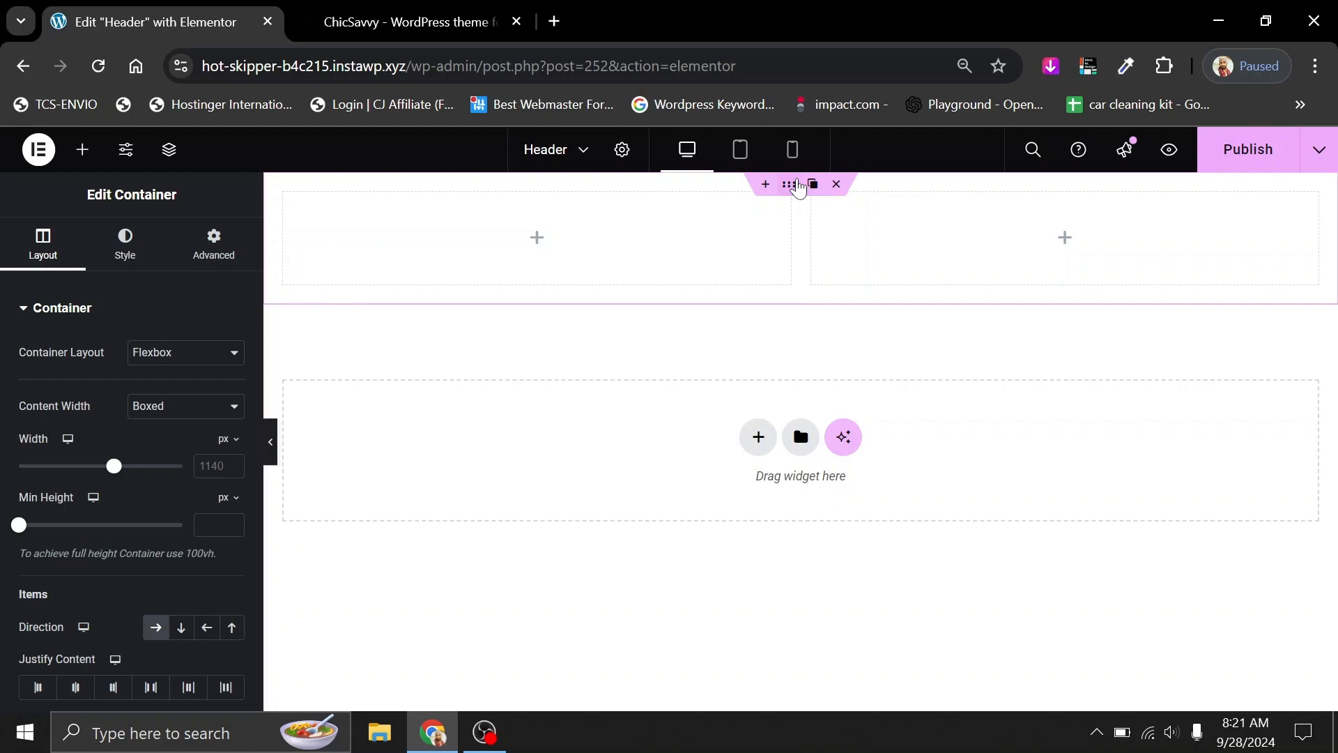
Set all margins and paddings of the Top Bar container to 0 px.
left_click(214, 257)
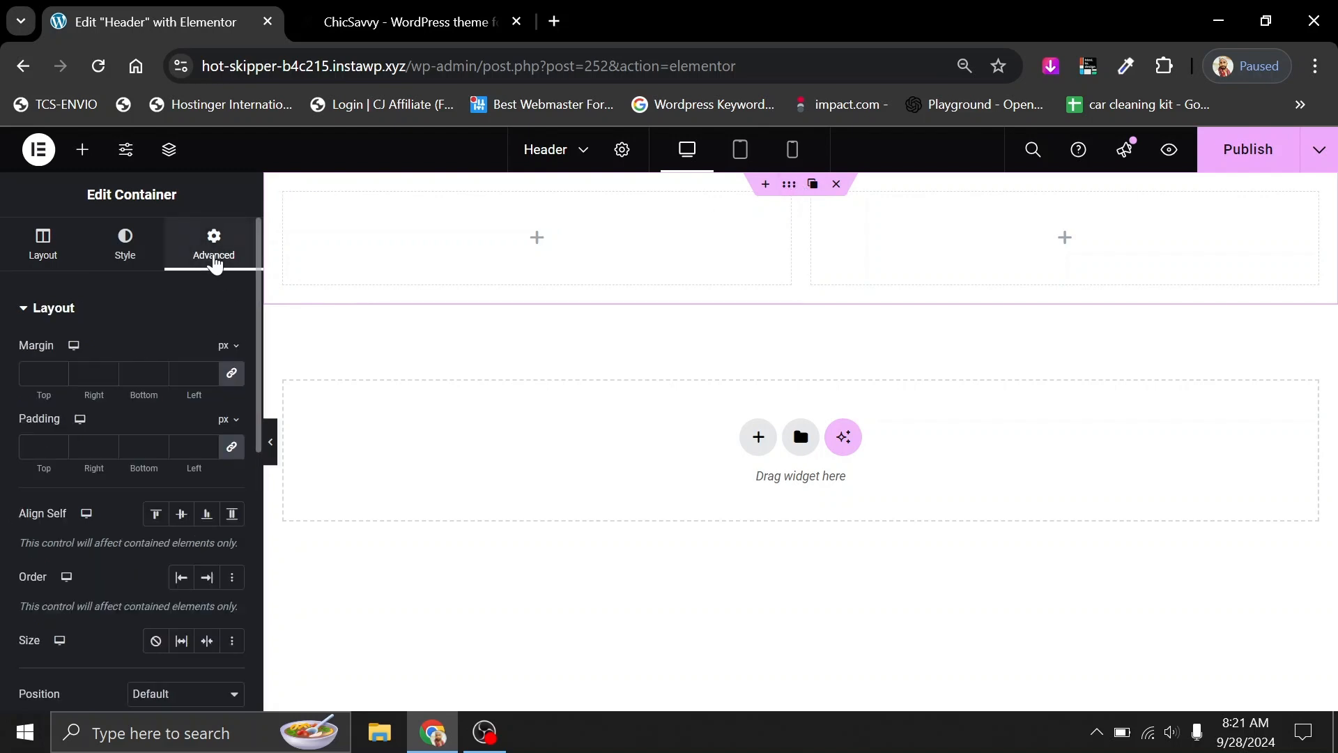
left_click(231, 378)
left_click(232, 449)
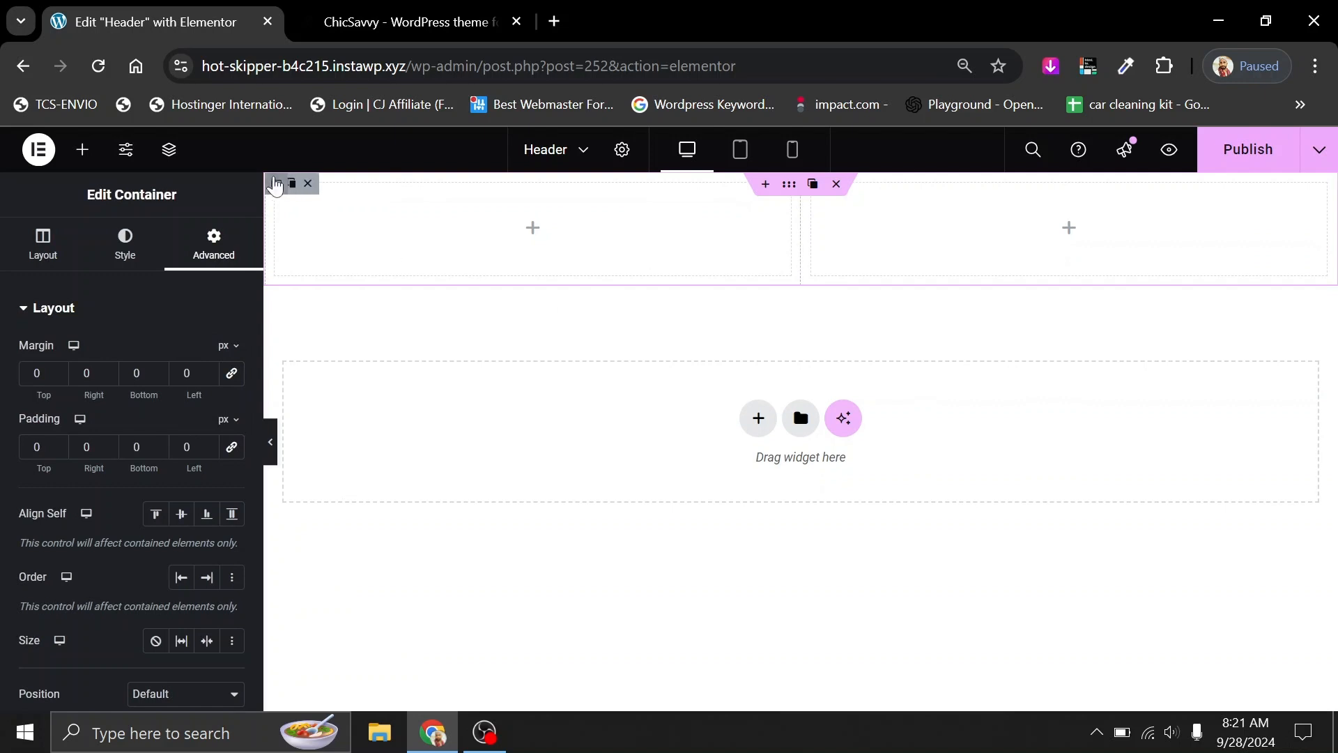
Set all margins and paddings of the first inner column of the Top Bar to 0 px.
left_click(276, 187)
left_click(222, 247)
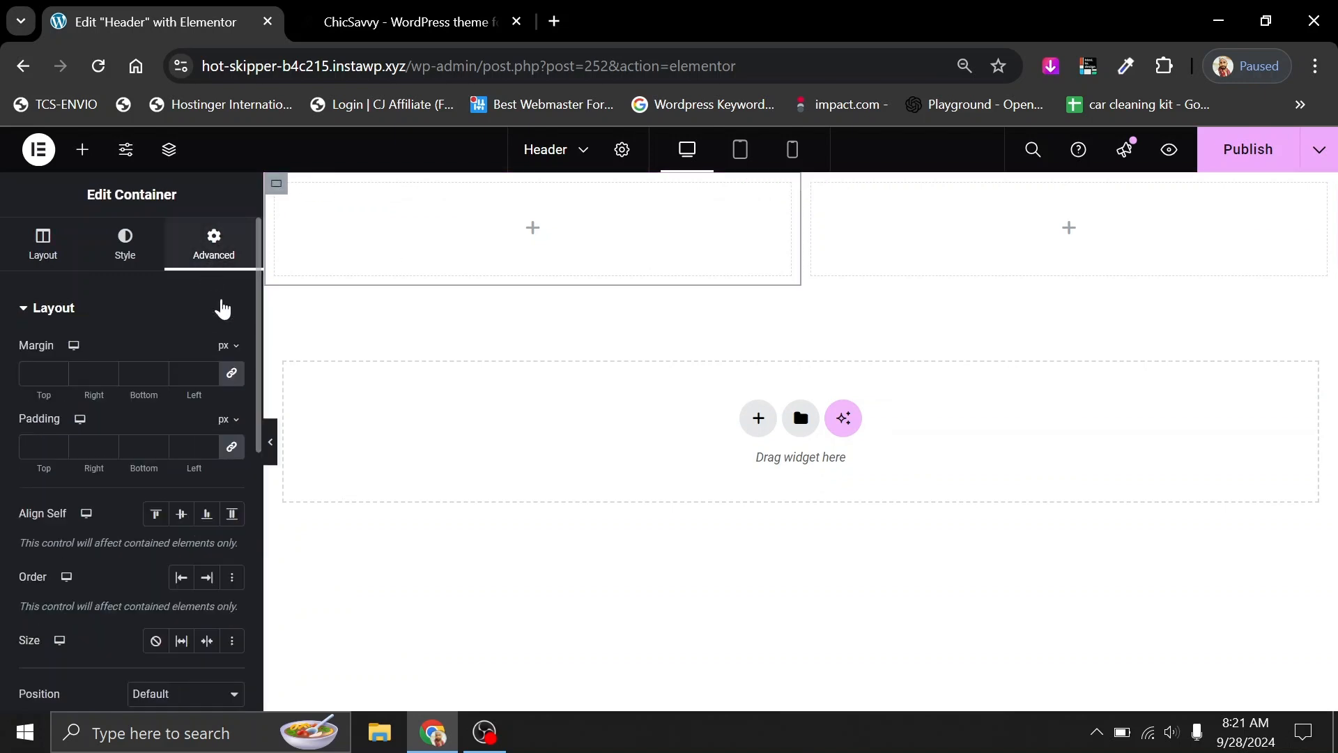
left_click(232, 375)
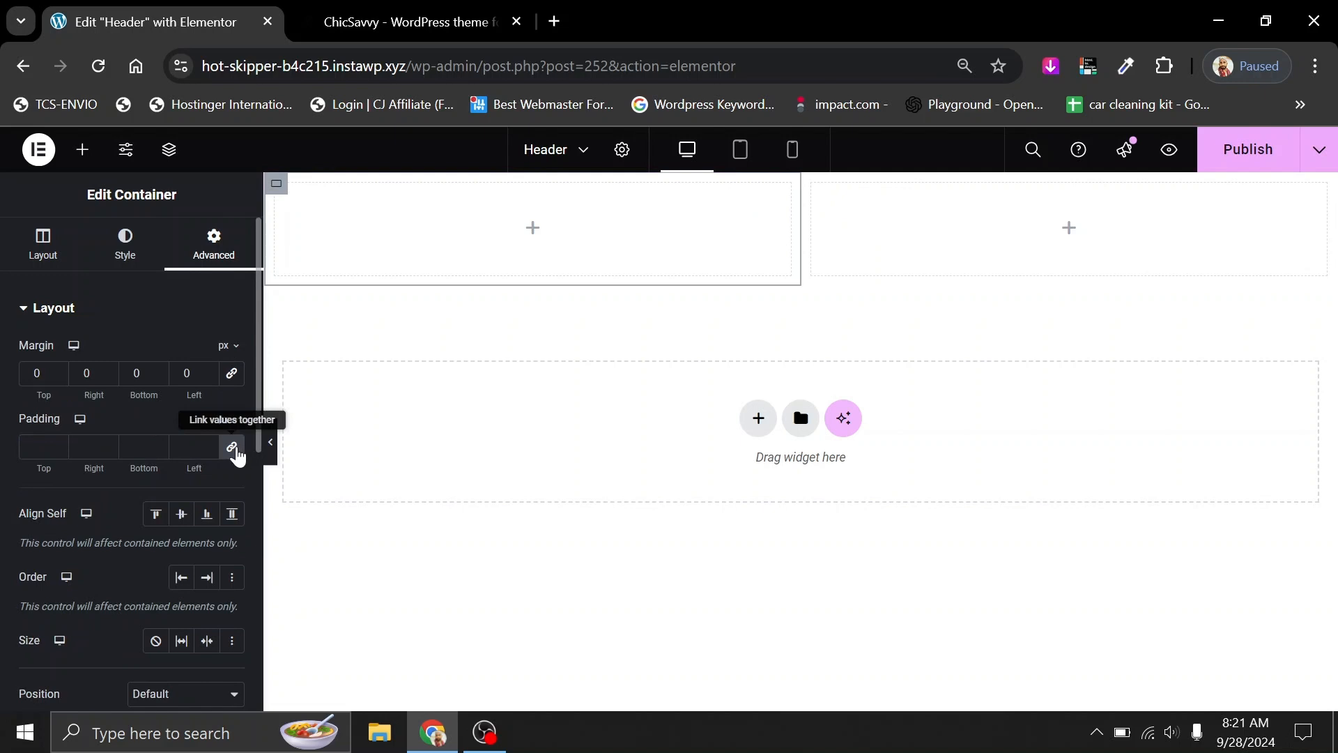
left_click(233, 448)
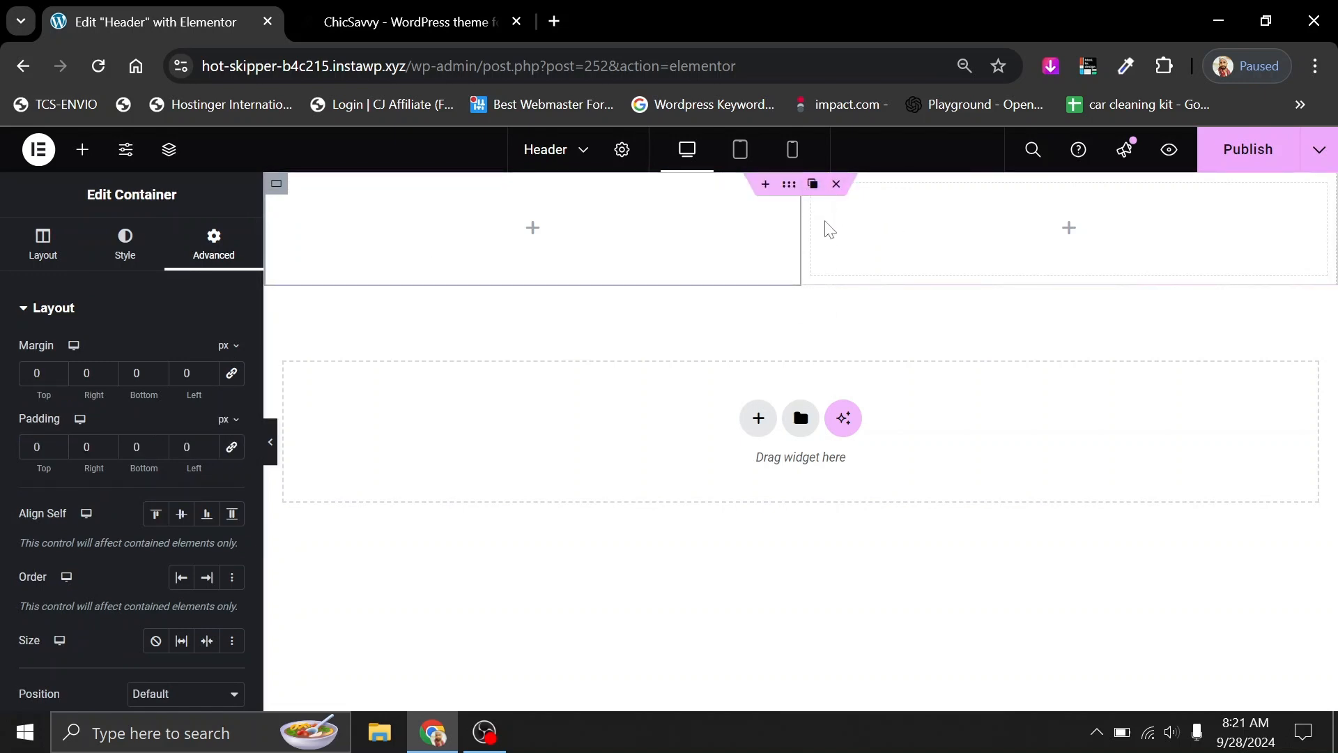
Set all margins and paddings of the Top Bar's second inner column to 0 px and hide the page structure.
left_click(168, 149)
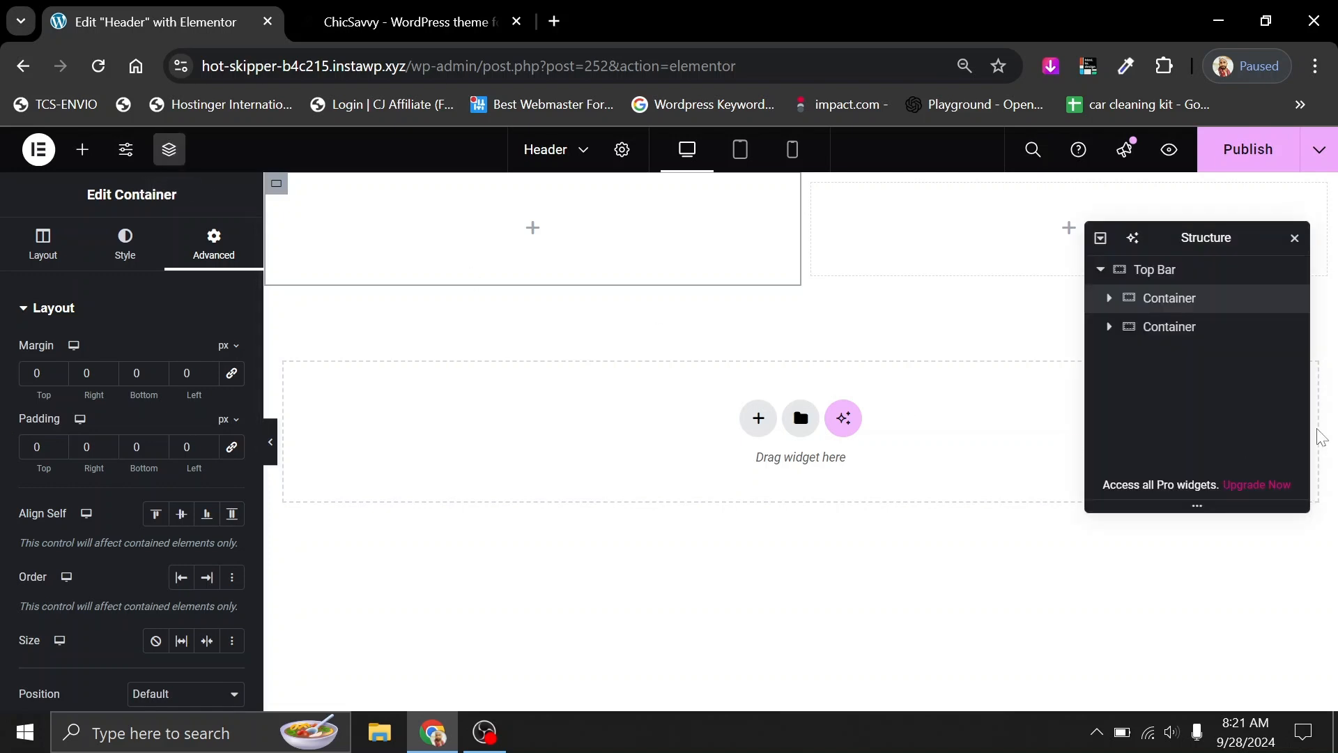
left_click(1164, 328)
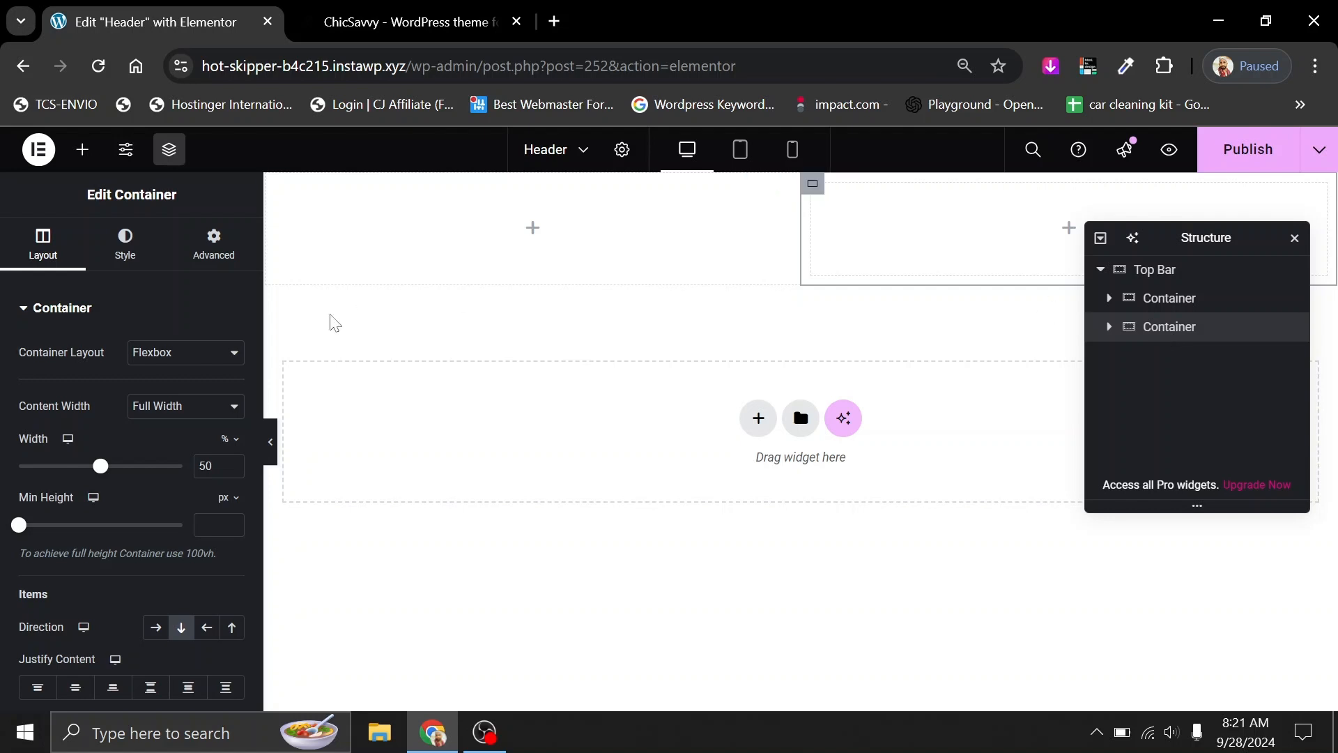
left_click(210, 261)
left_click(233, 374)
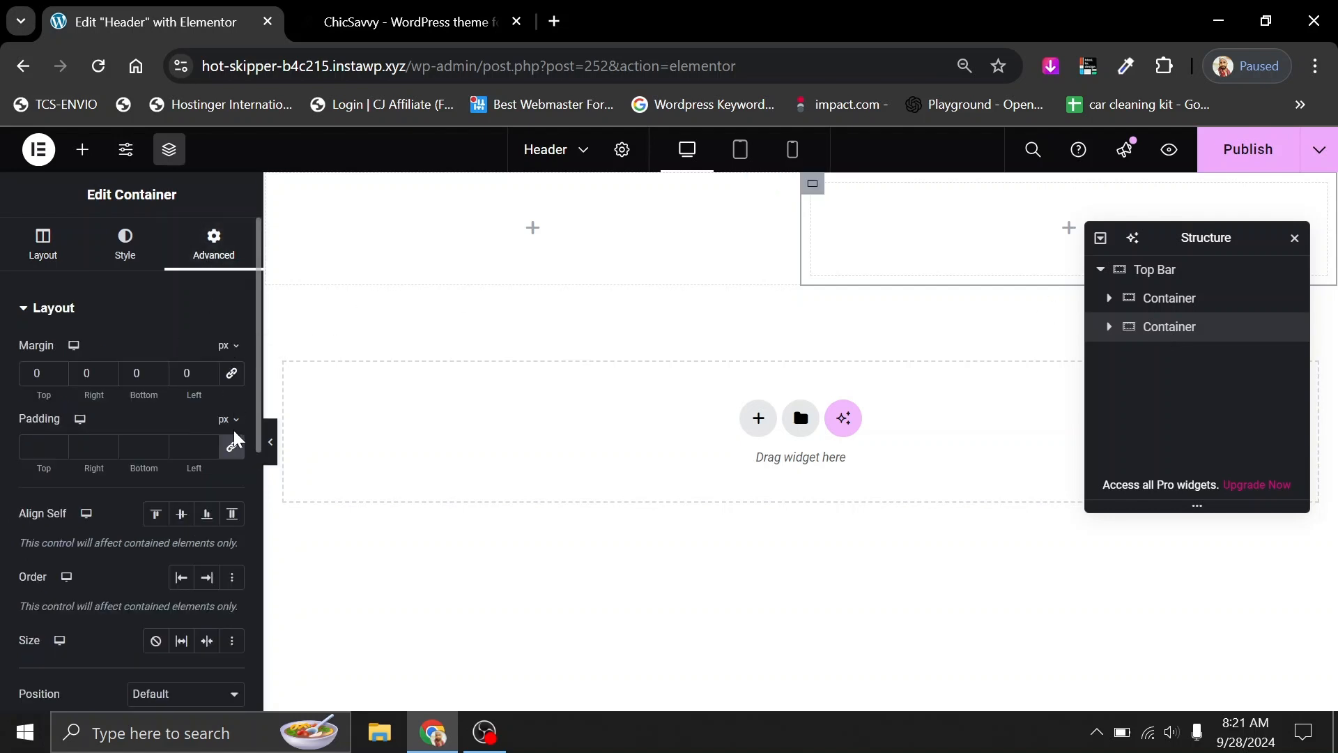
left_click(231, 446)
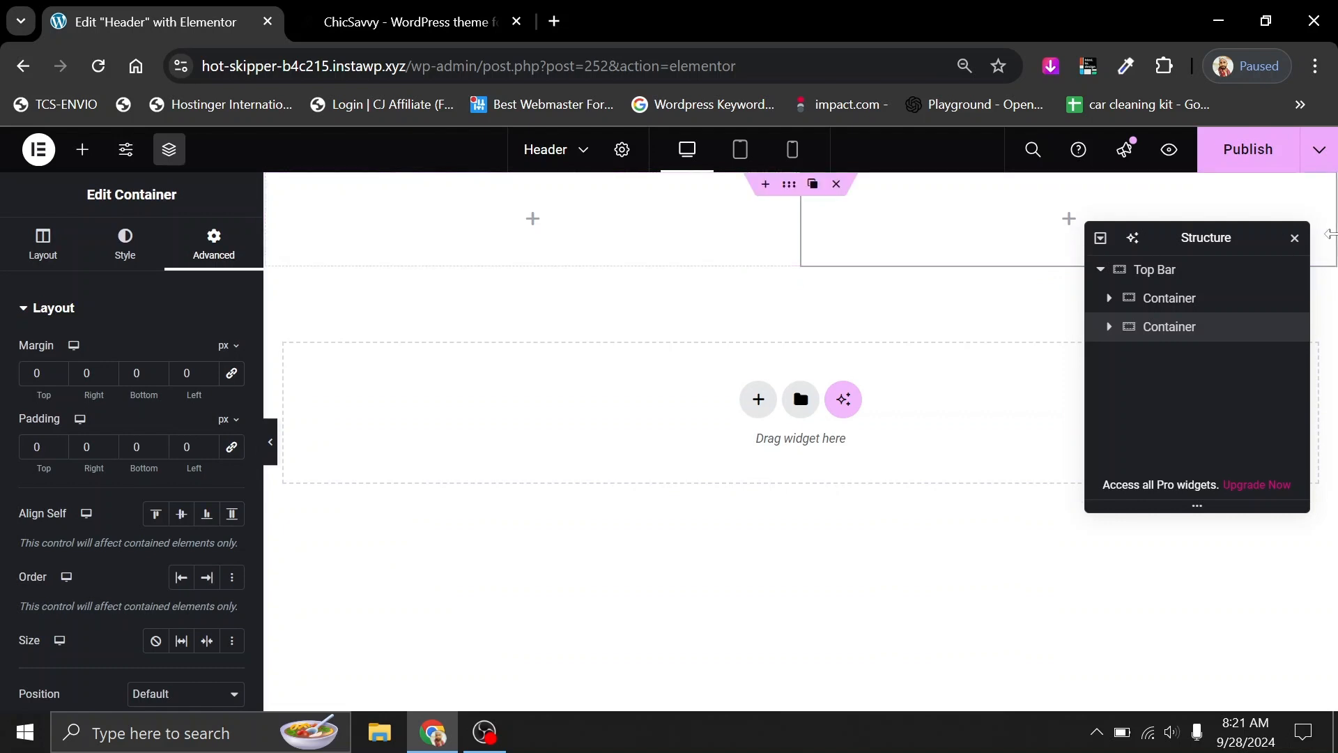
left_click(1295, 240)
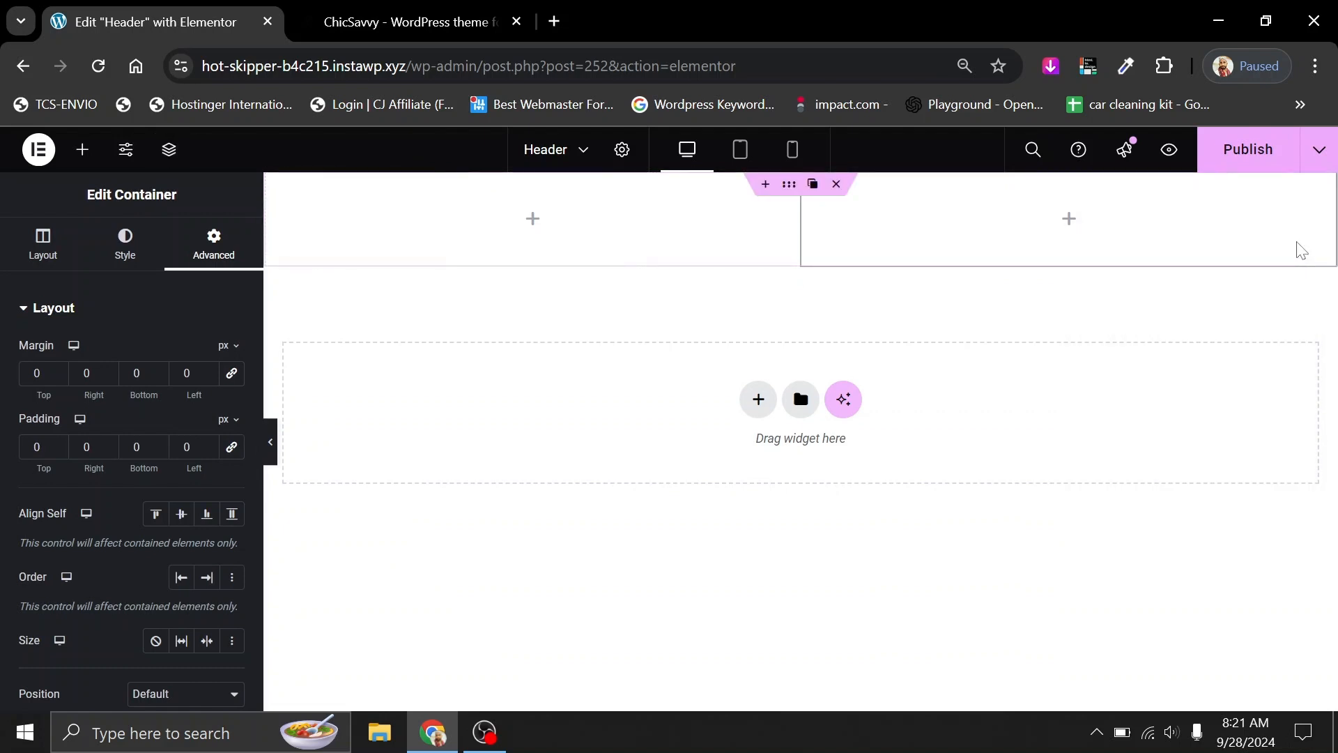
Check the top bar proportions in the ChicSavvy demo and set the first column's width to 80%.
left_click(349, 23)
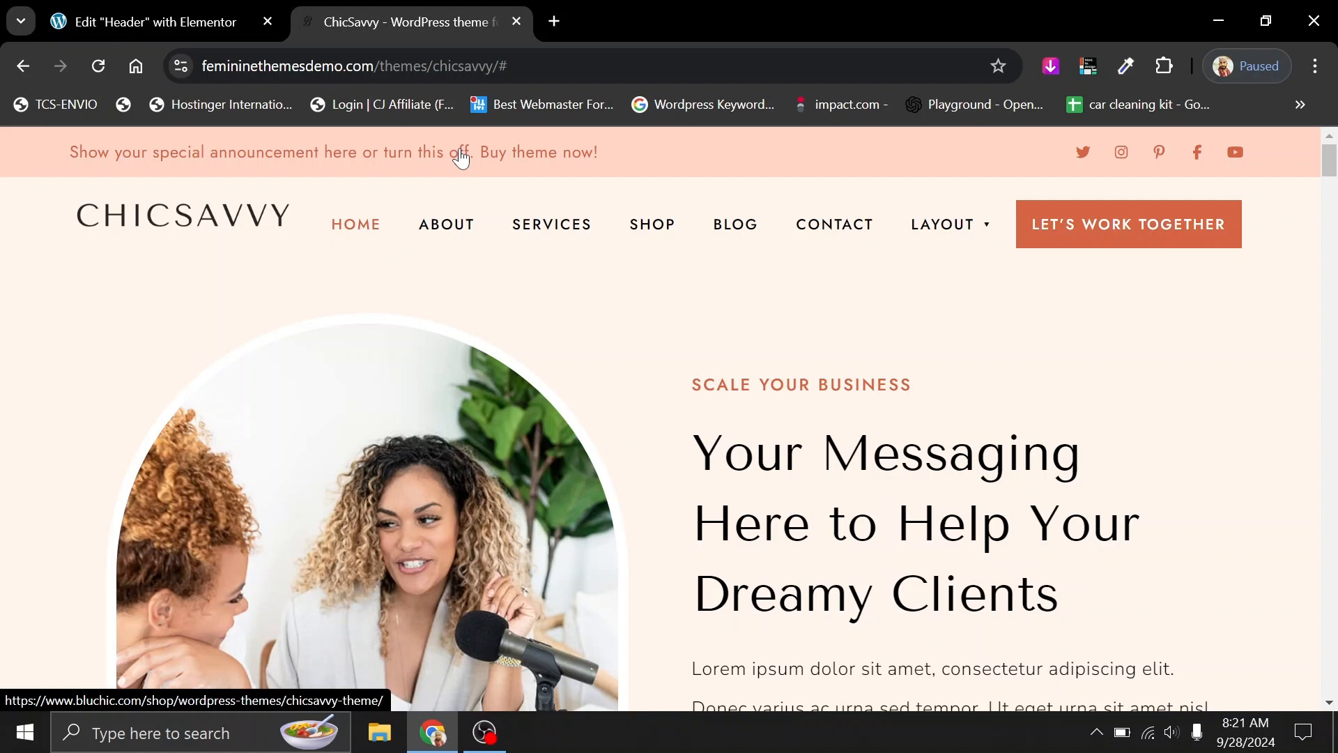
left_click(157, 22)
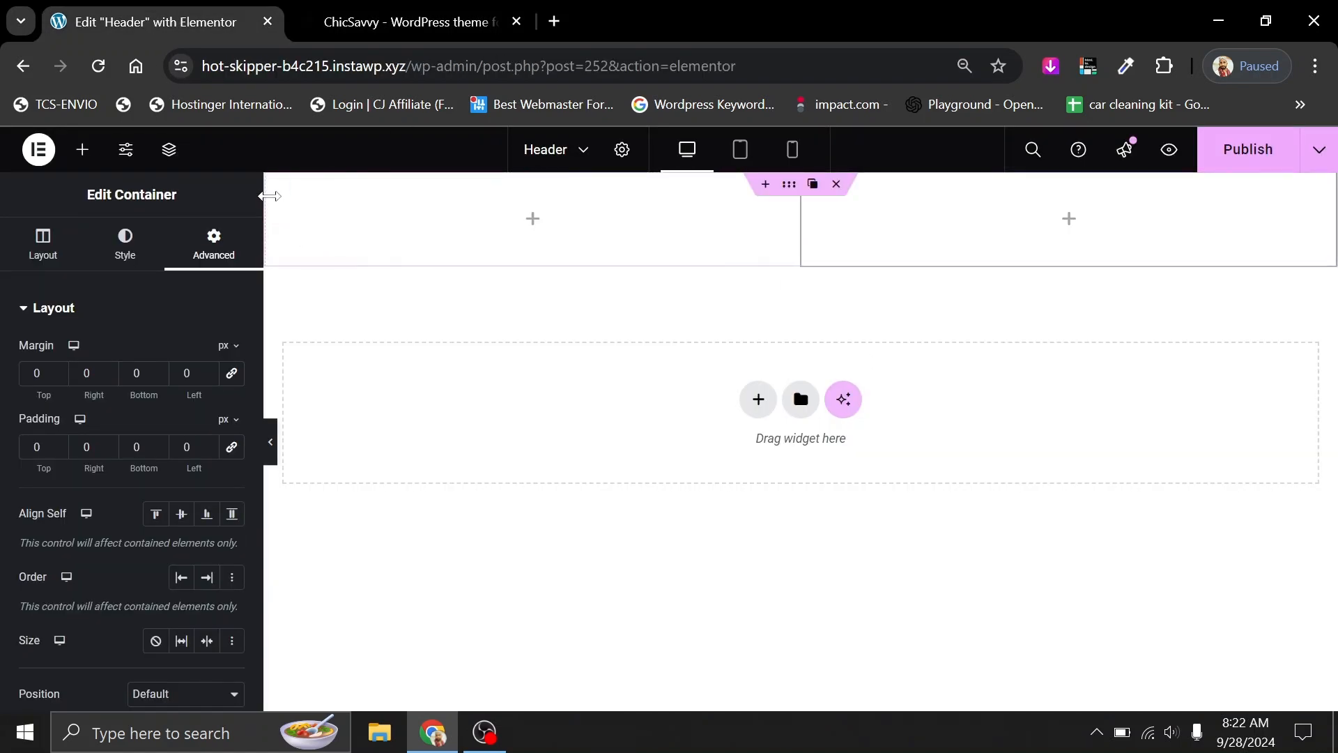
left_click(274, 196)
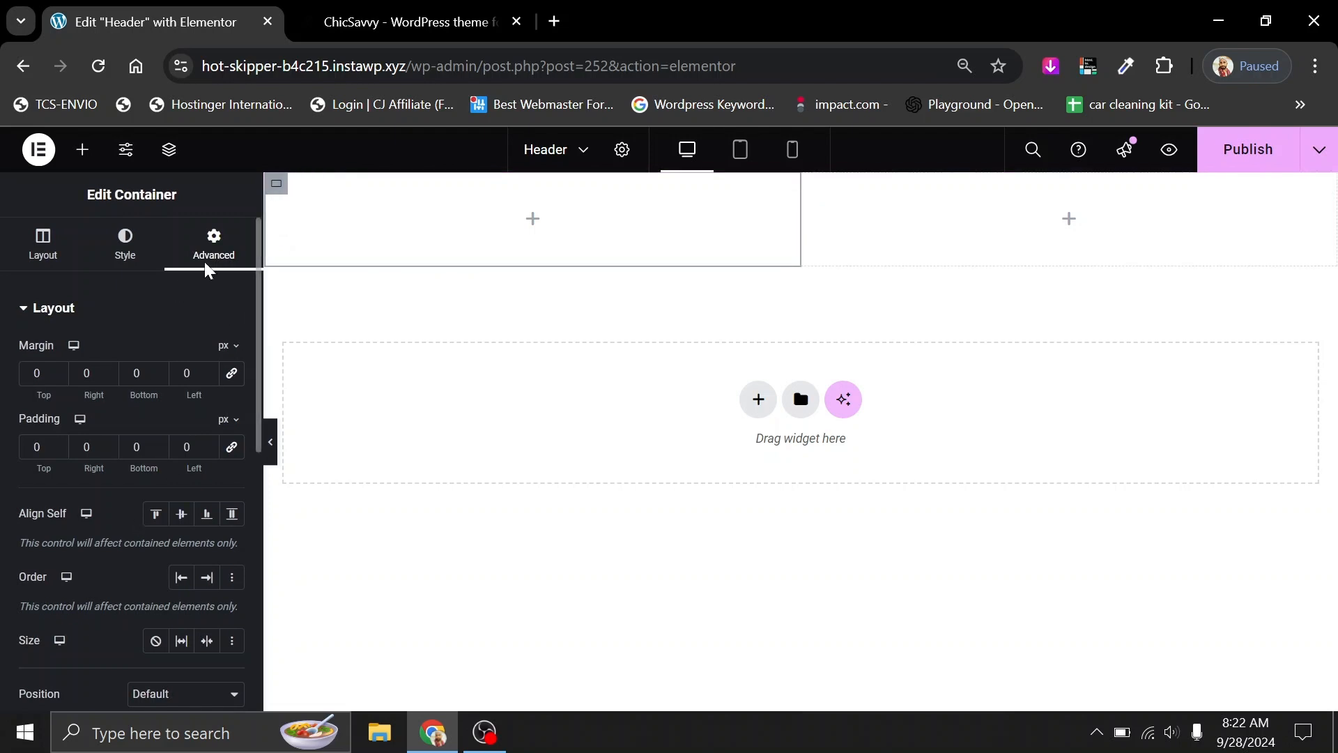
left_click(61, 258)
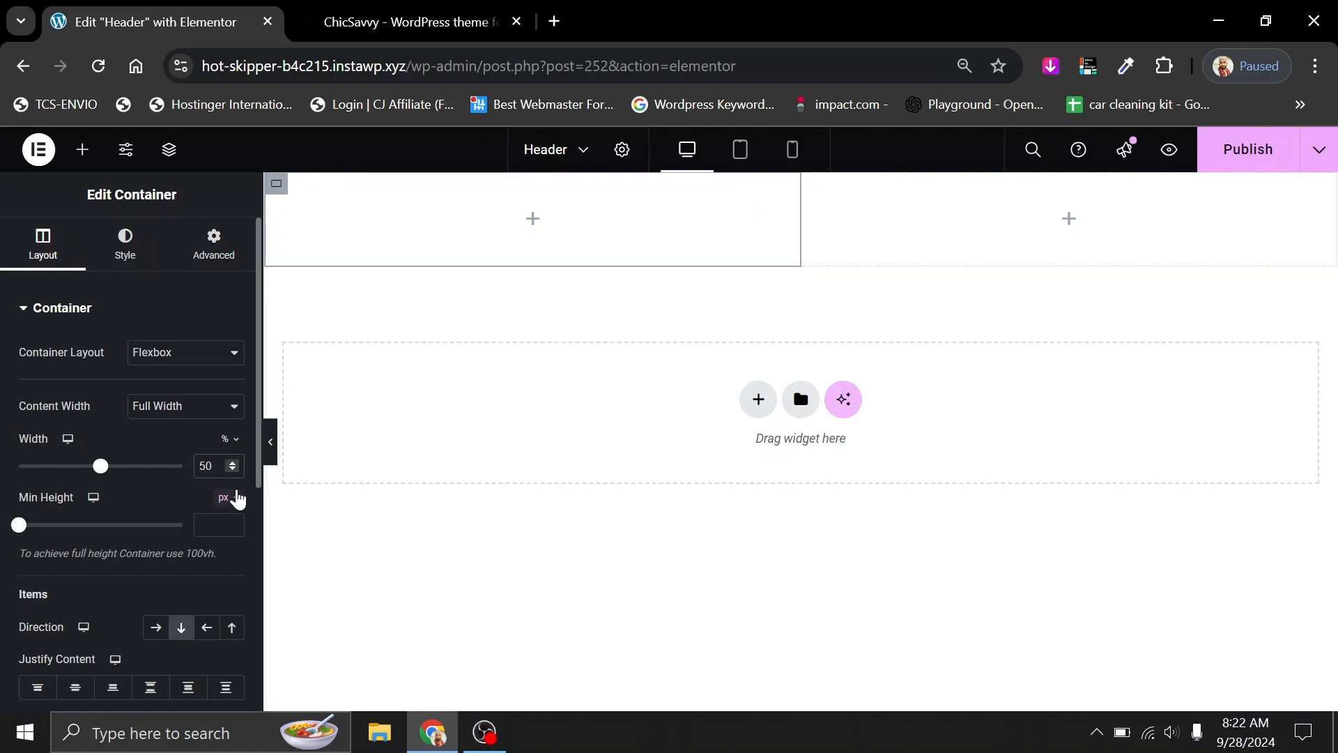
key("BackSpace")
type("7")
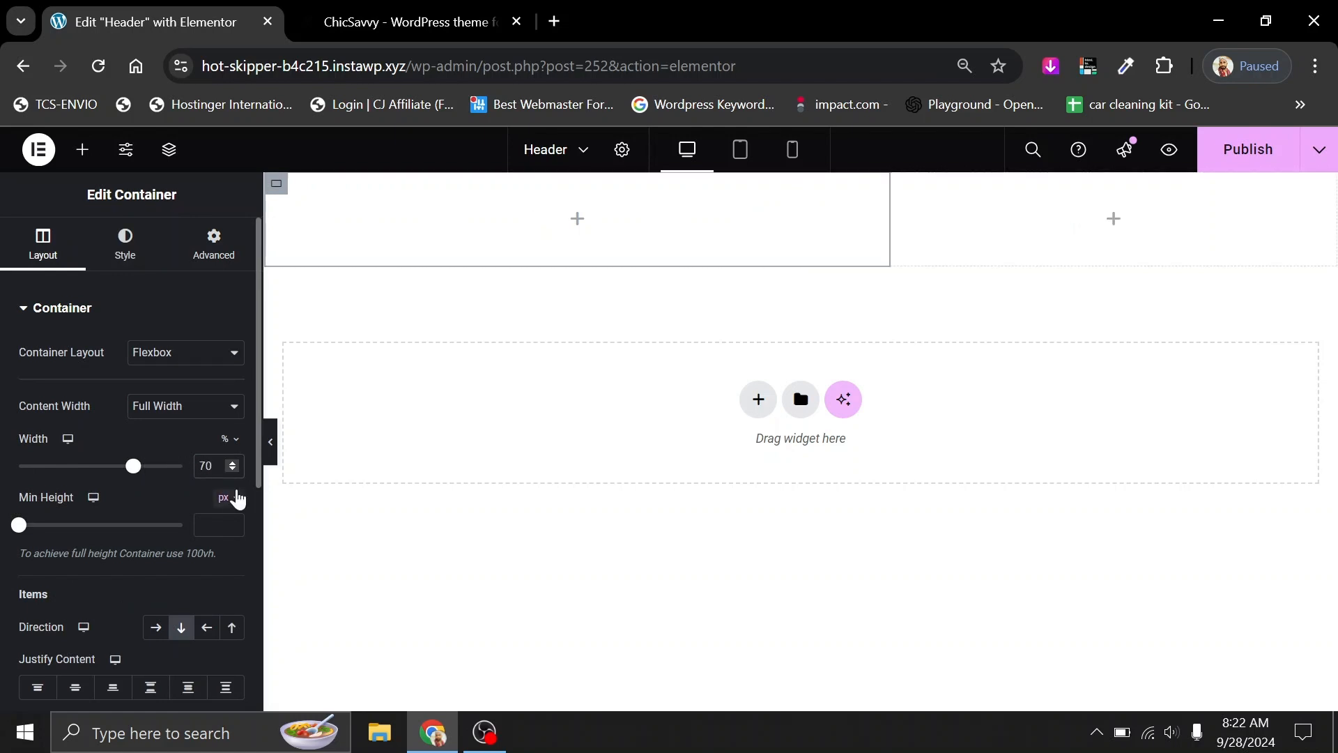
key("BackSpace")
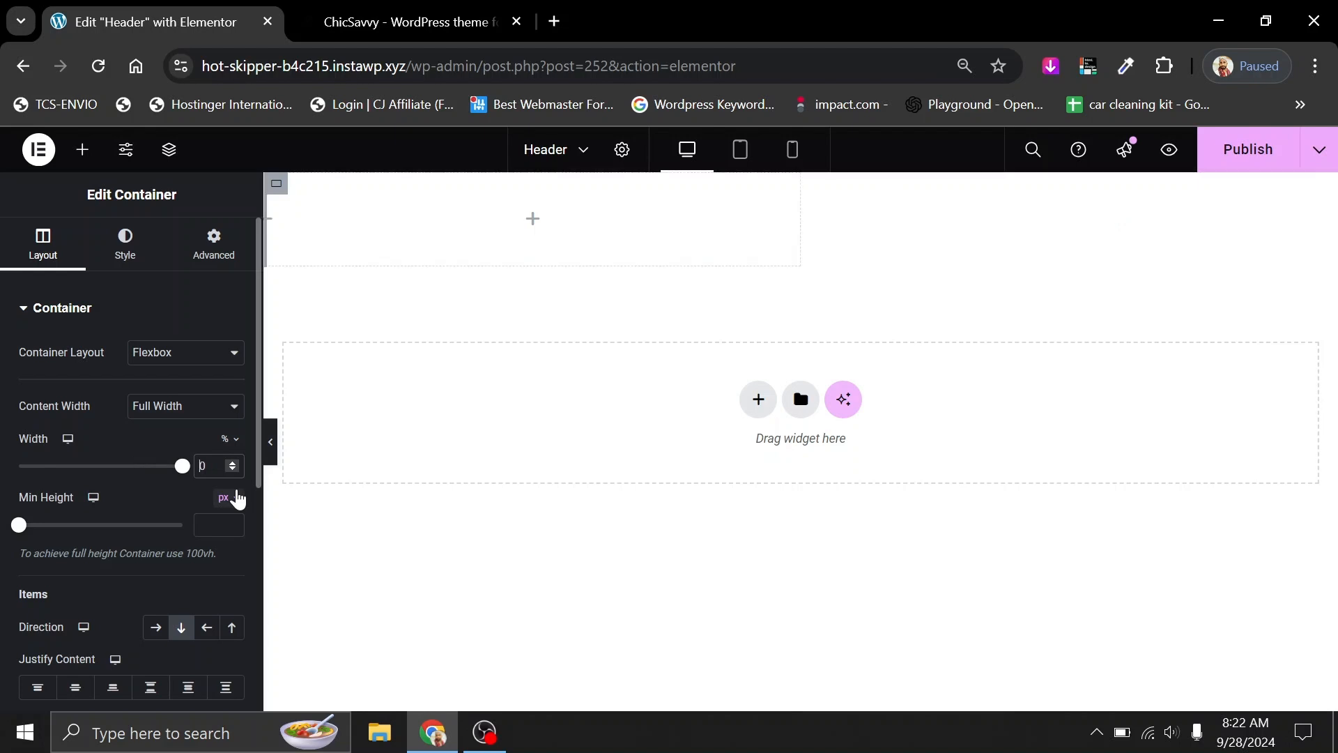
type("8")
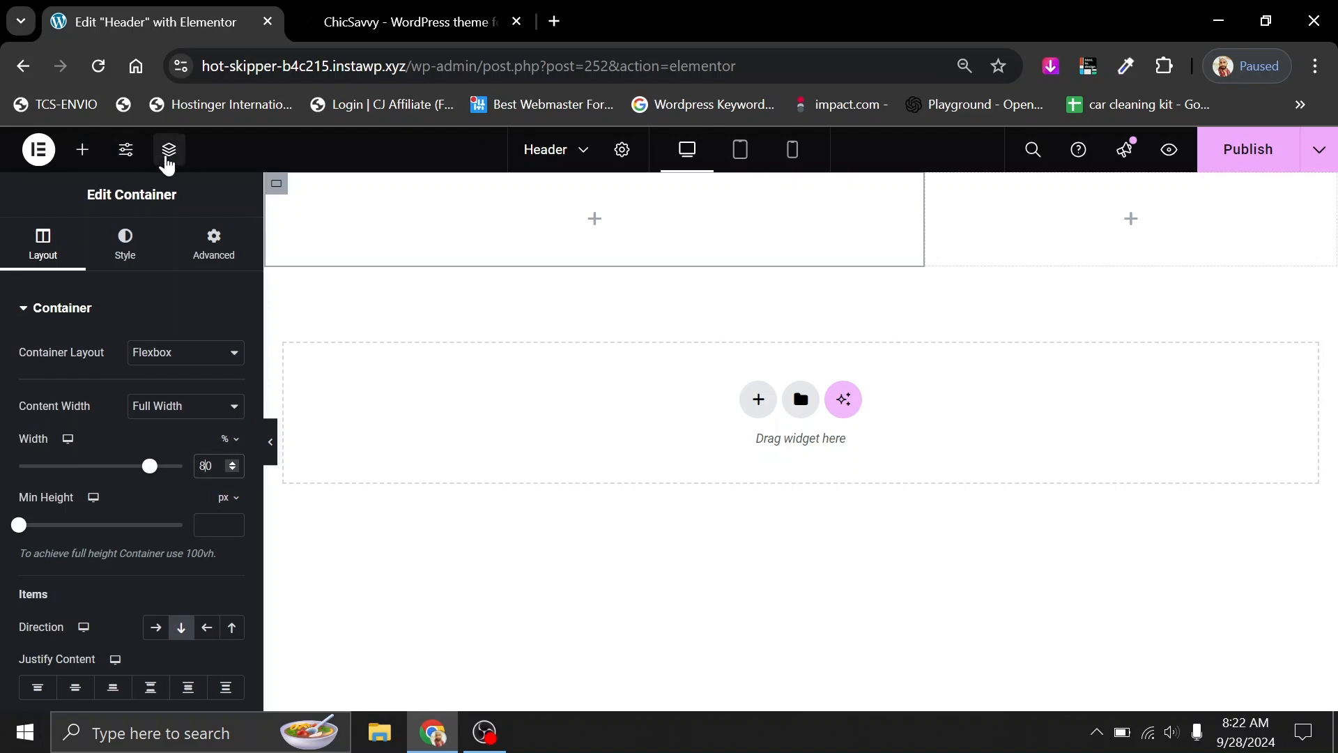
Show the page structure and set the width of the Top Bar's second column to 20%.
left_click(169, 149)
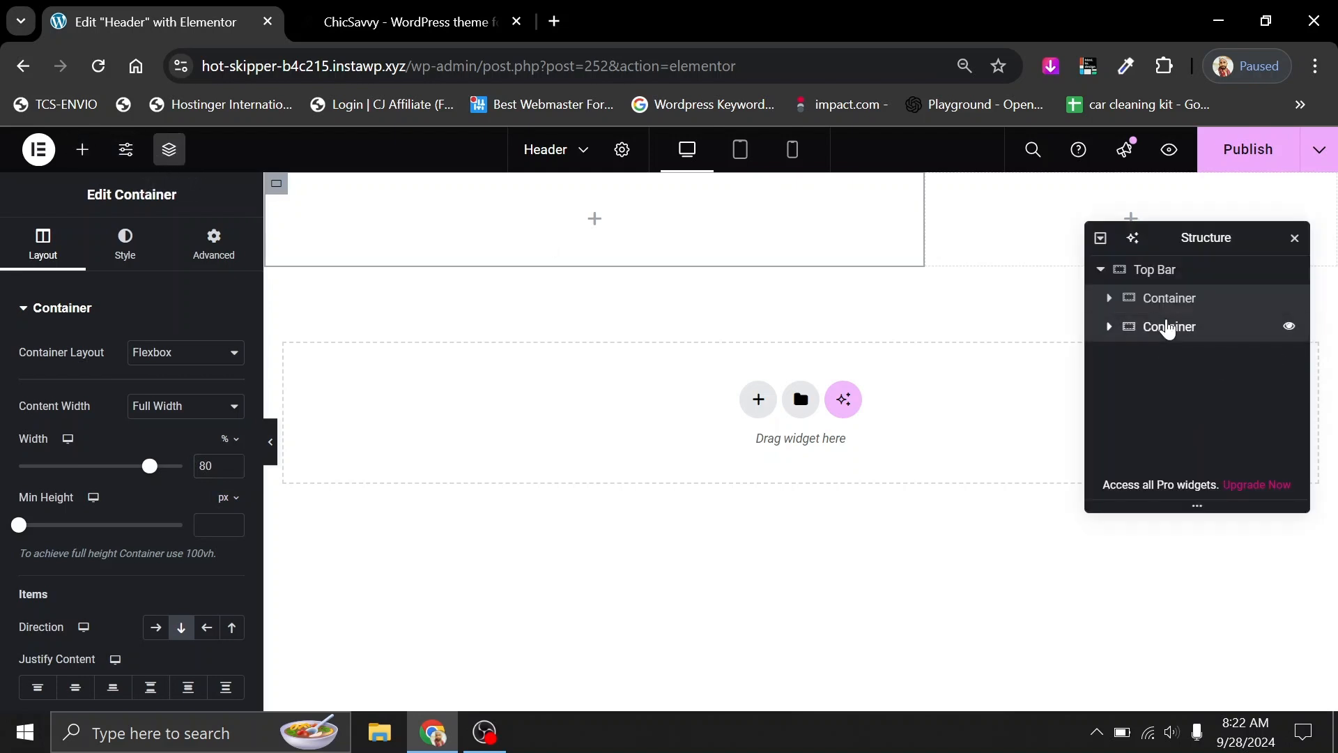
left_click(1167, 327)
left_click(42, 244)
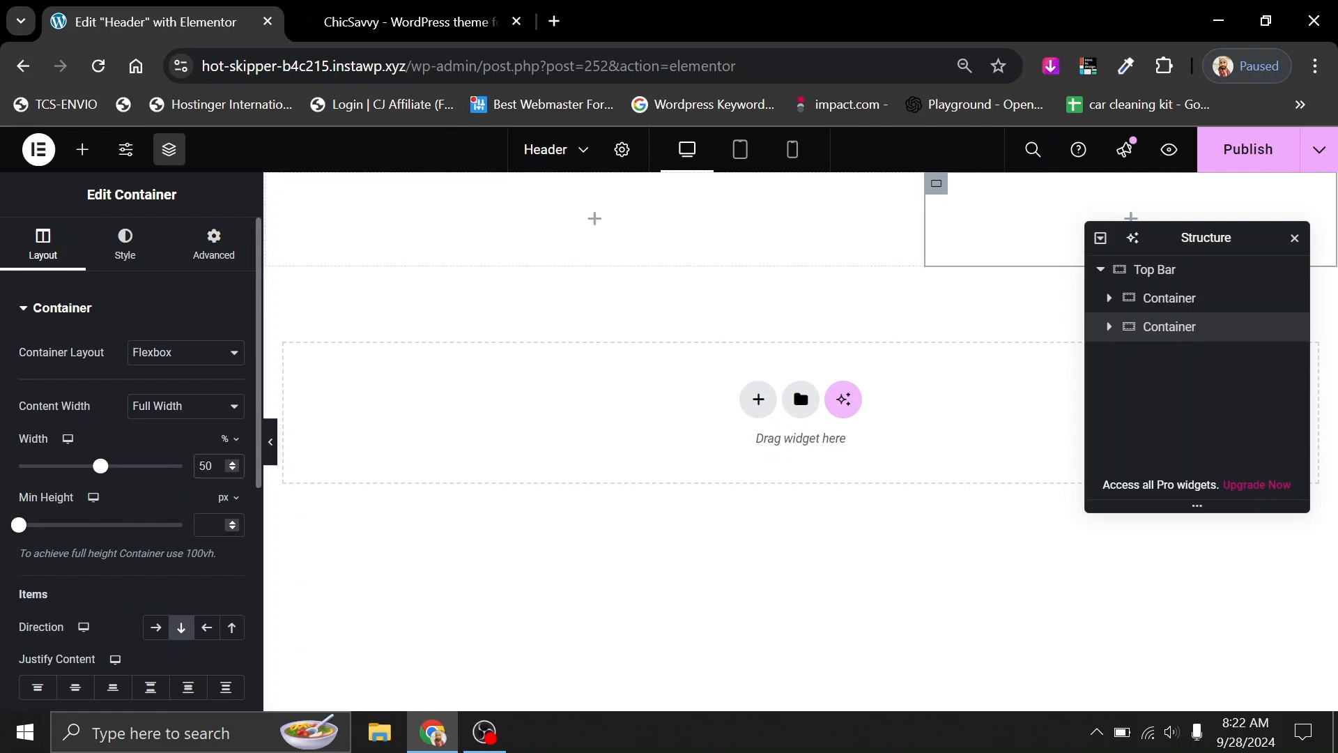
key("BackSpace")
type("2")
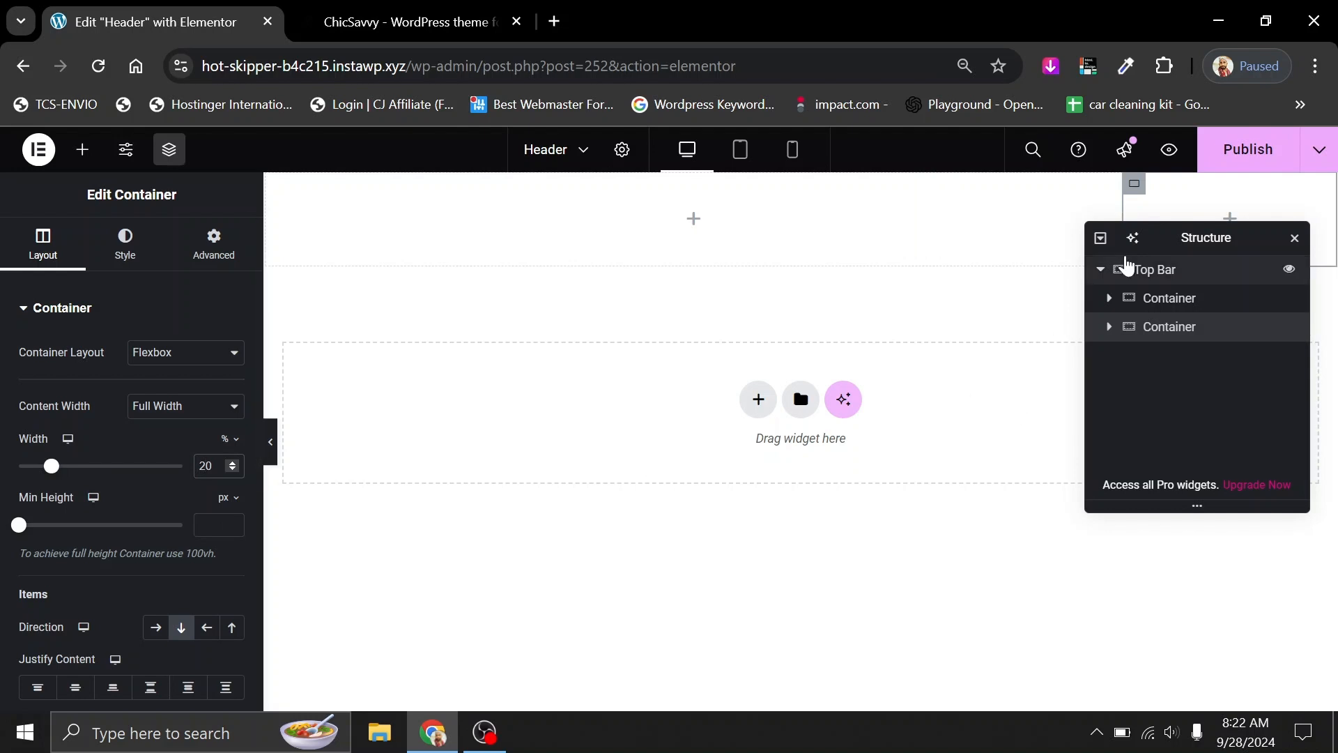
Select the Top Bar container, move the structure window clear of the columns and publish the header.
left_click(1188, 272)
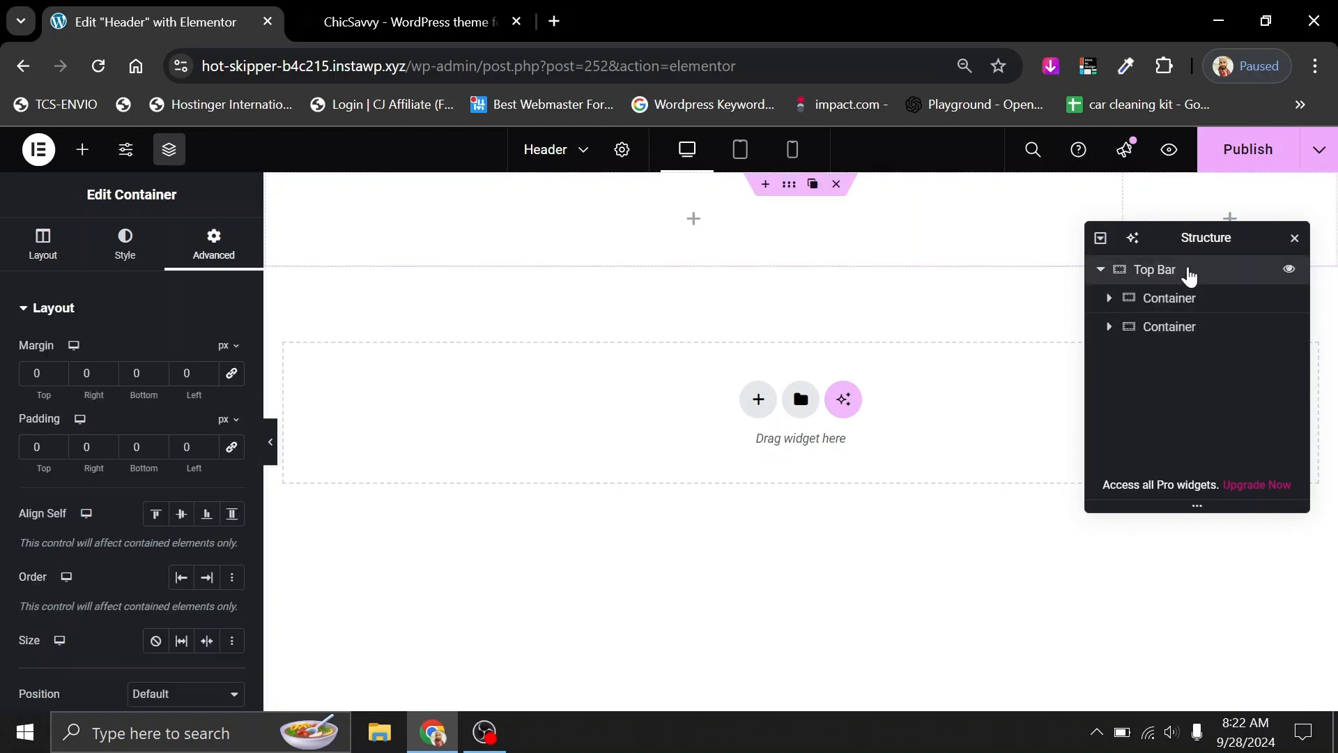
left_click_drag(1245, 250, 1269, 412)
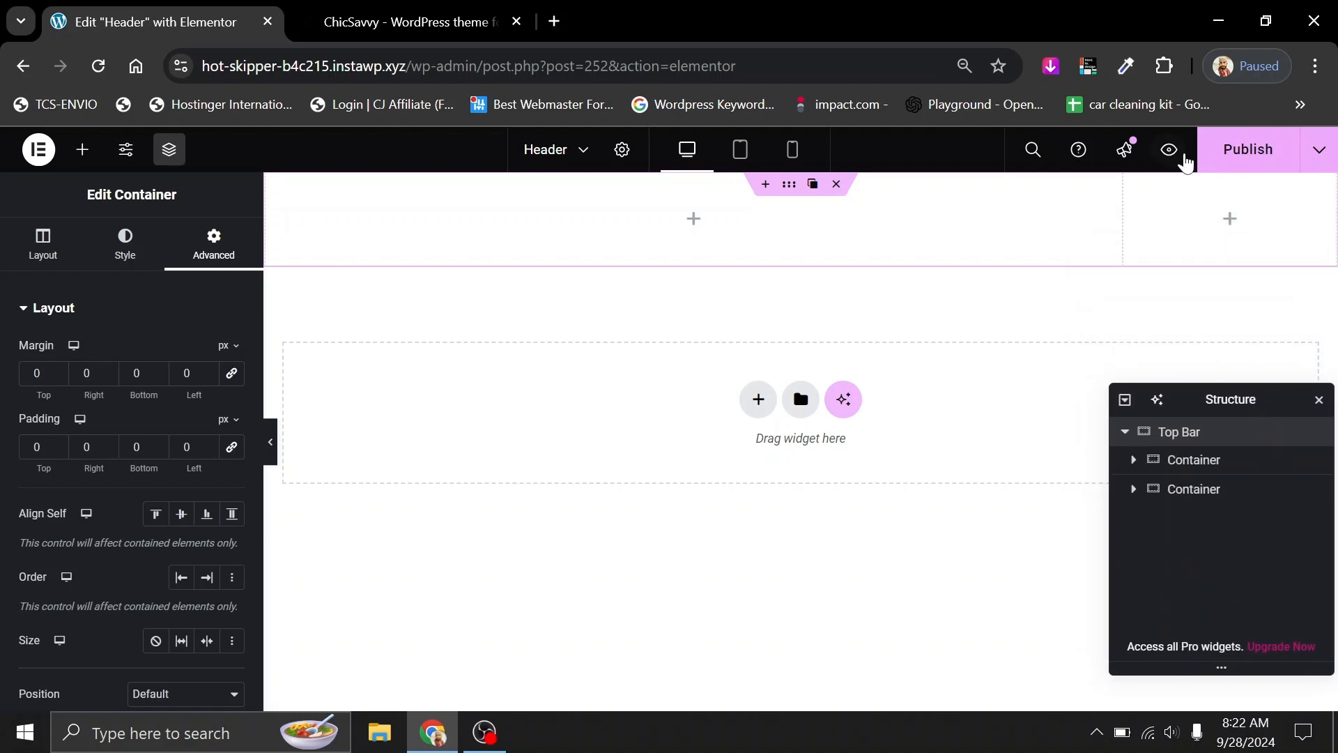
left_click(1243, 166)
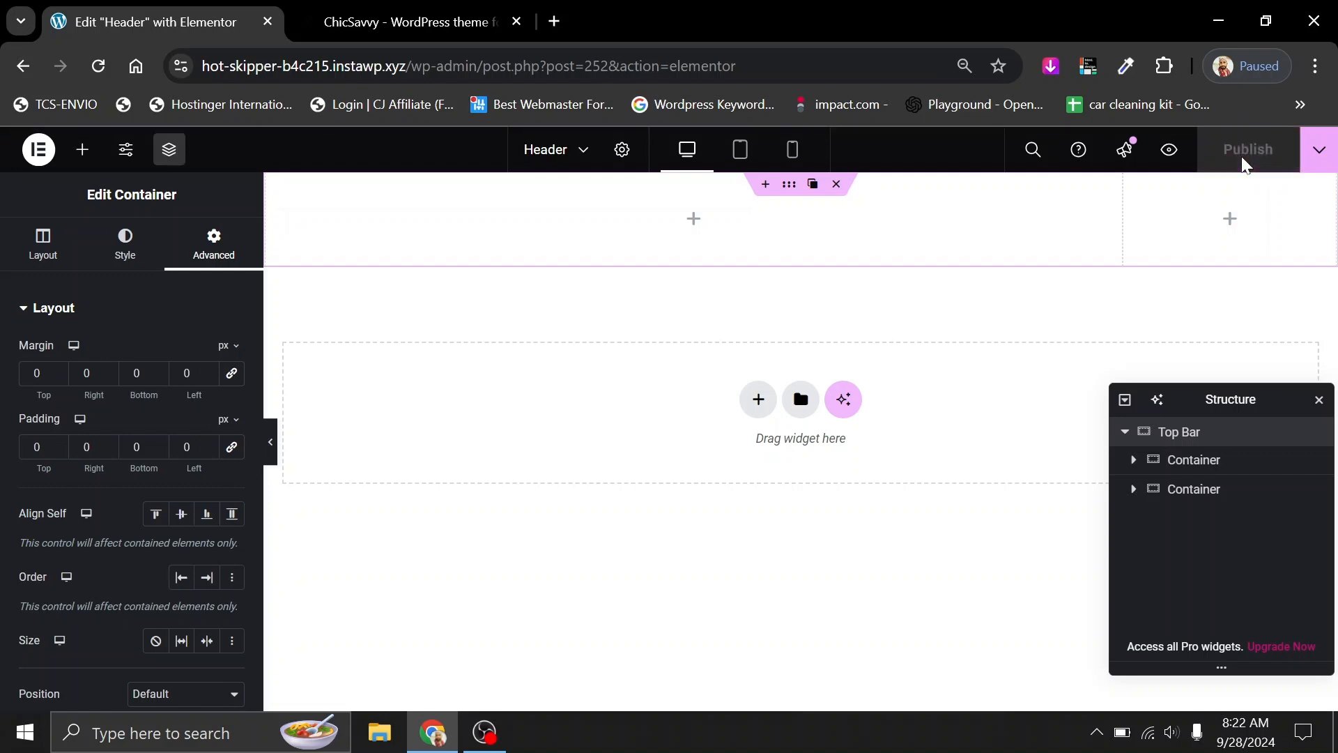
Check the announcement in the ChicSavvy demo and add a Heading widget to the Top Bar's 80% column.
left_click(388, 21)
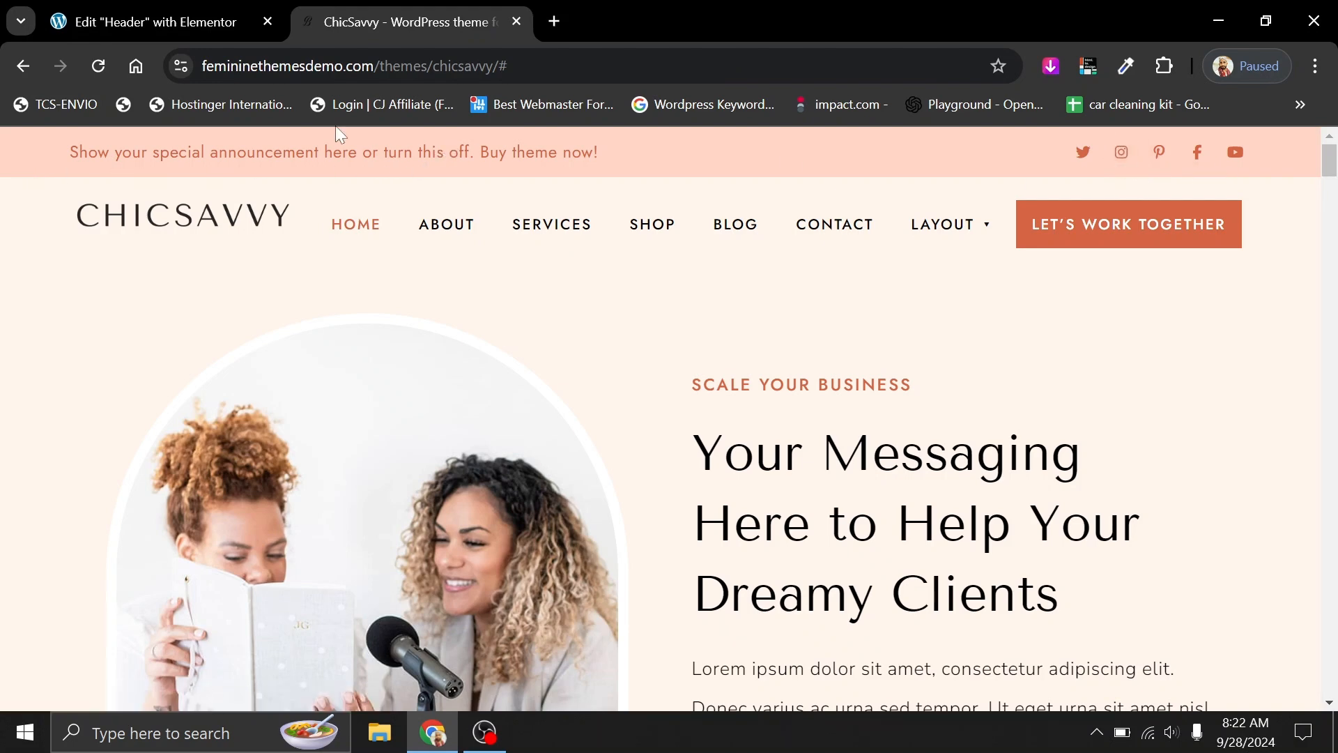
left_click(115, 8)
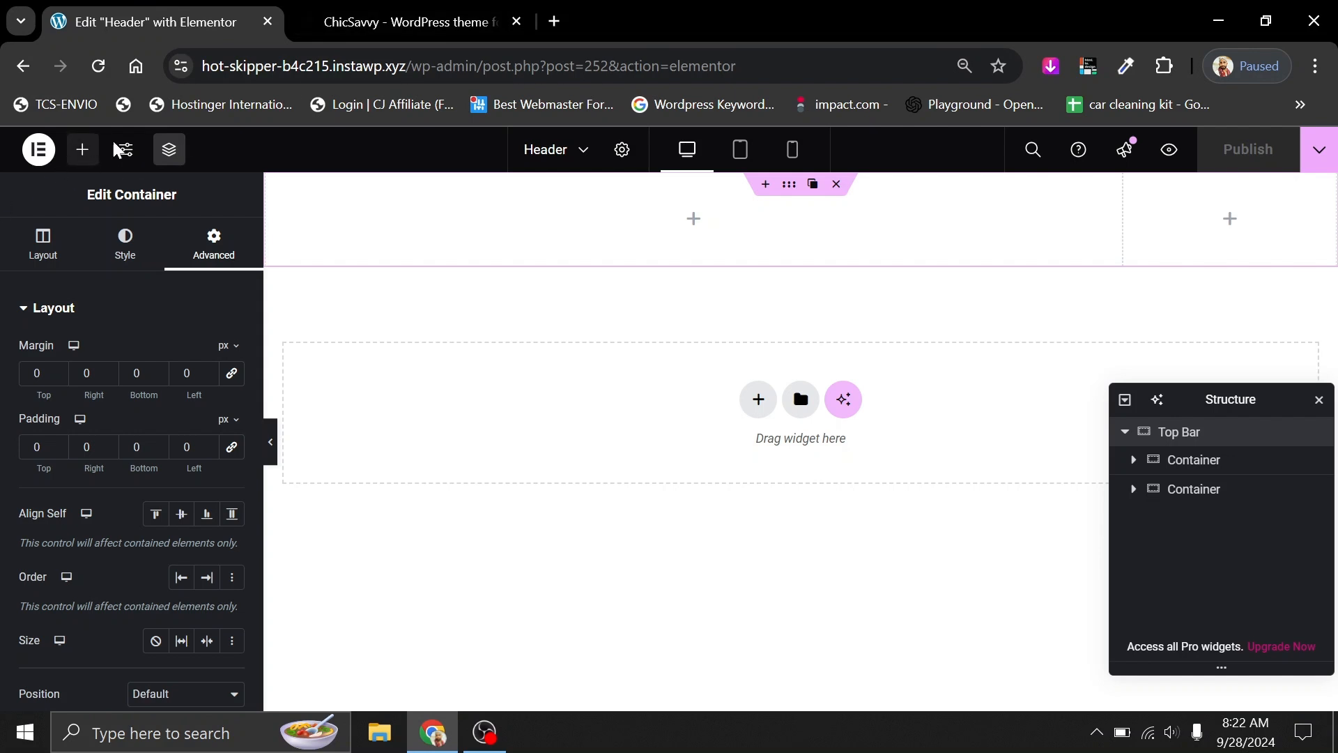
left_click(77, 154)
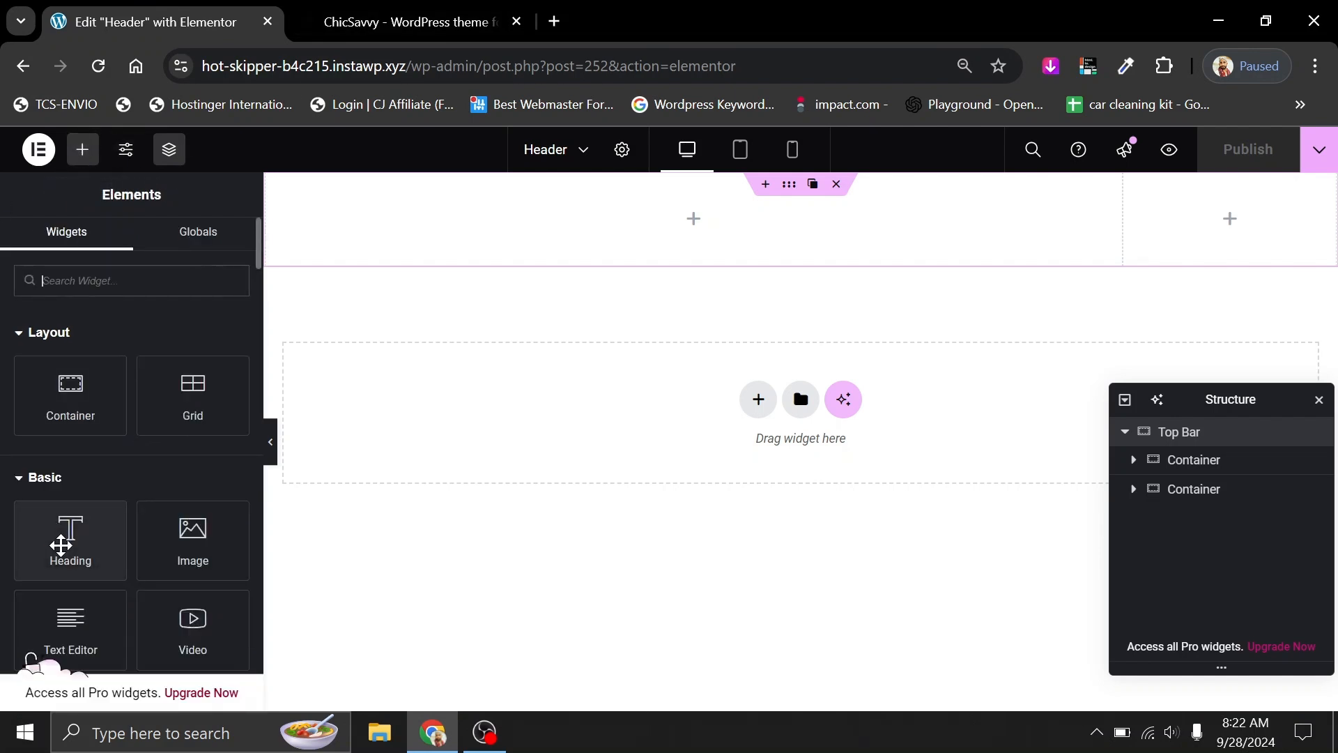
left_click_drag(60, 544, 527, 204)
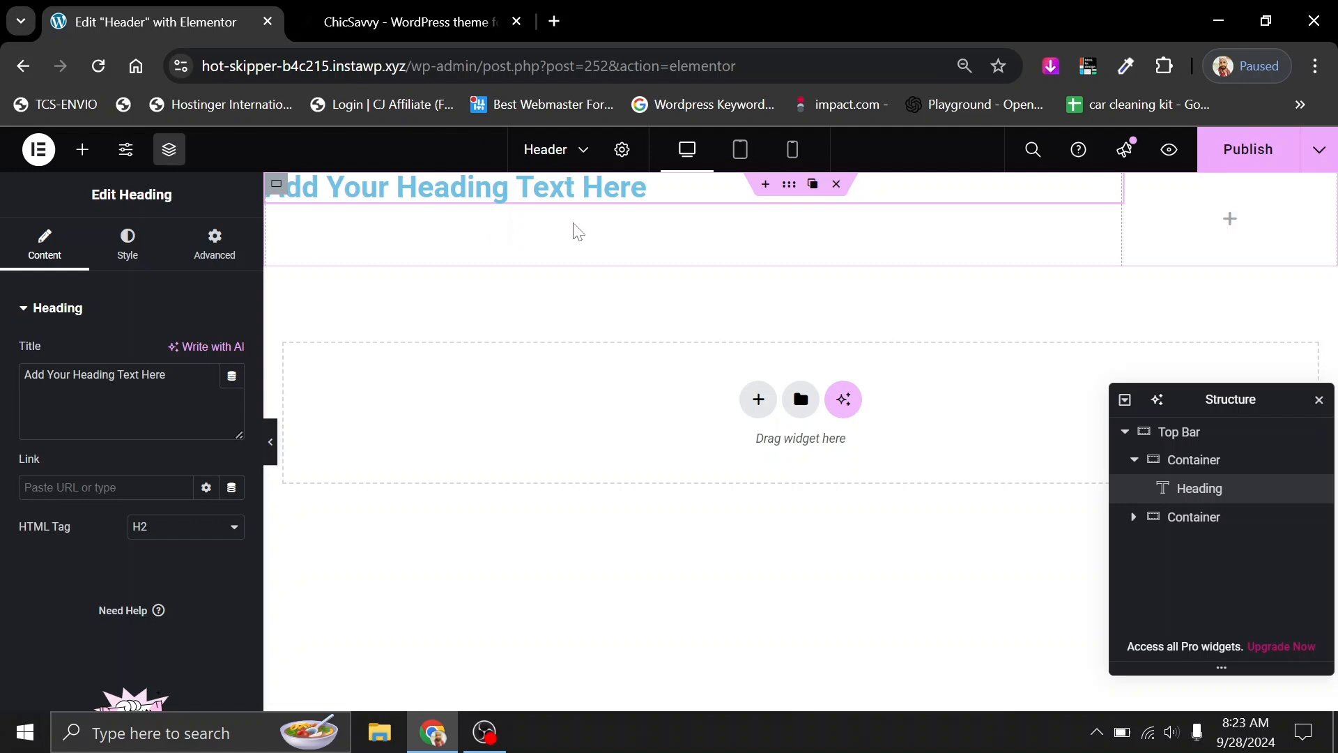
Set Justify Content of the column holding the heading to Center.
left_click(277, 184)
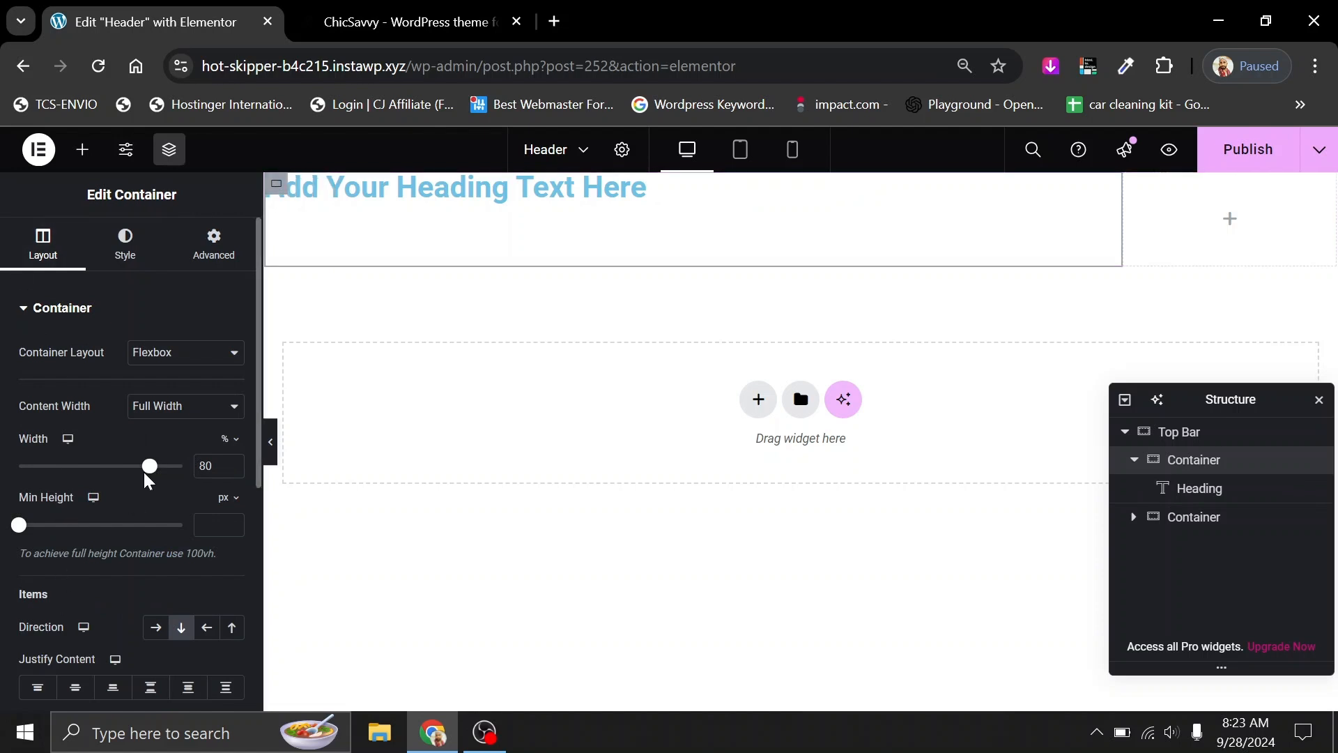
scroll(90, 592, "down", 3)
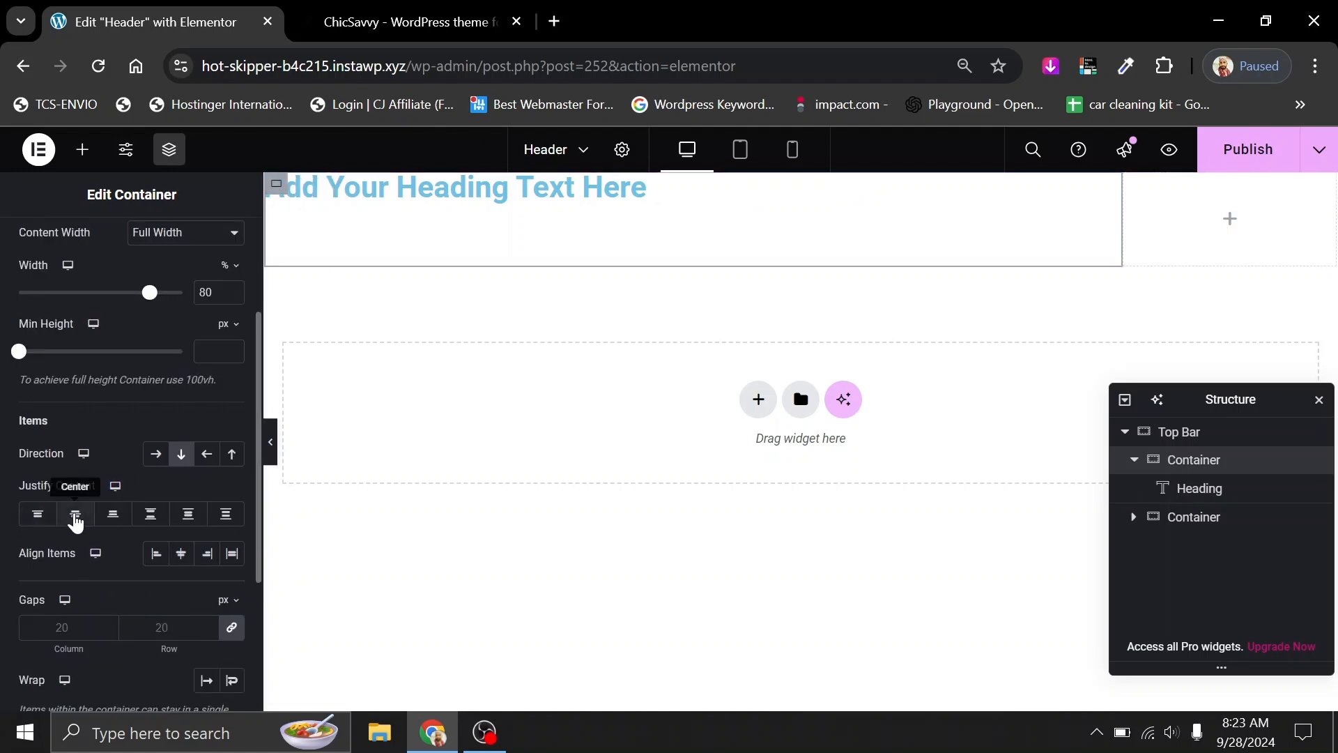
left_click(75, 517)
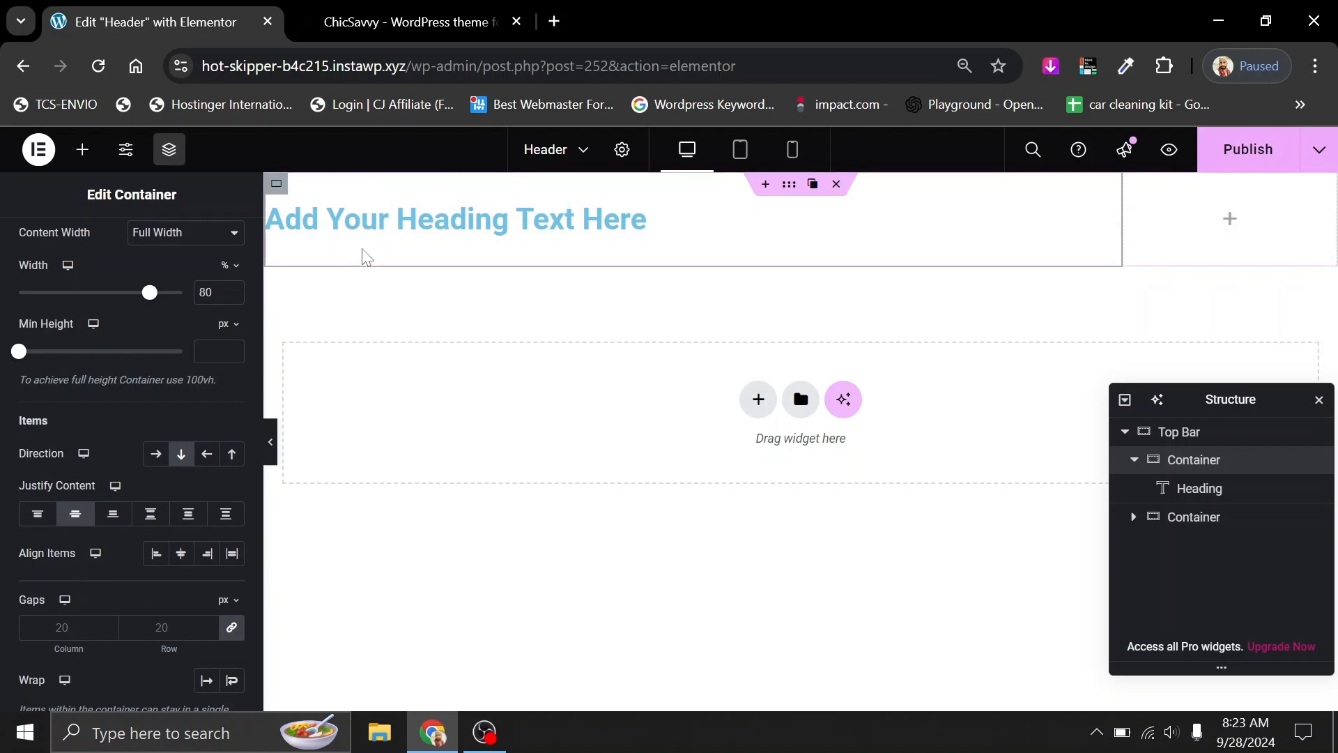
Copy the announcement "Show your special announcement here or turn this off. Buy theme now!" from the ChicSavvy demo and paste it as the heading's title.
left_click(370, 23)
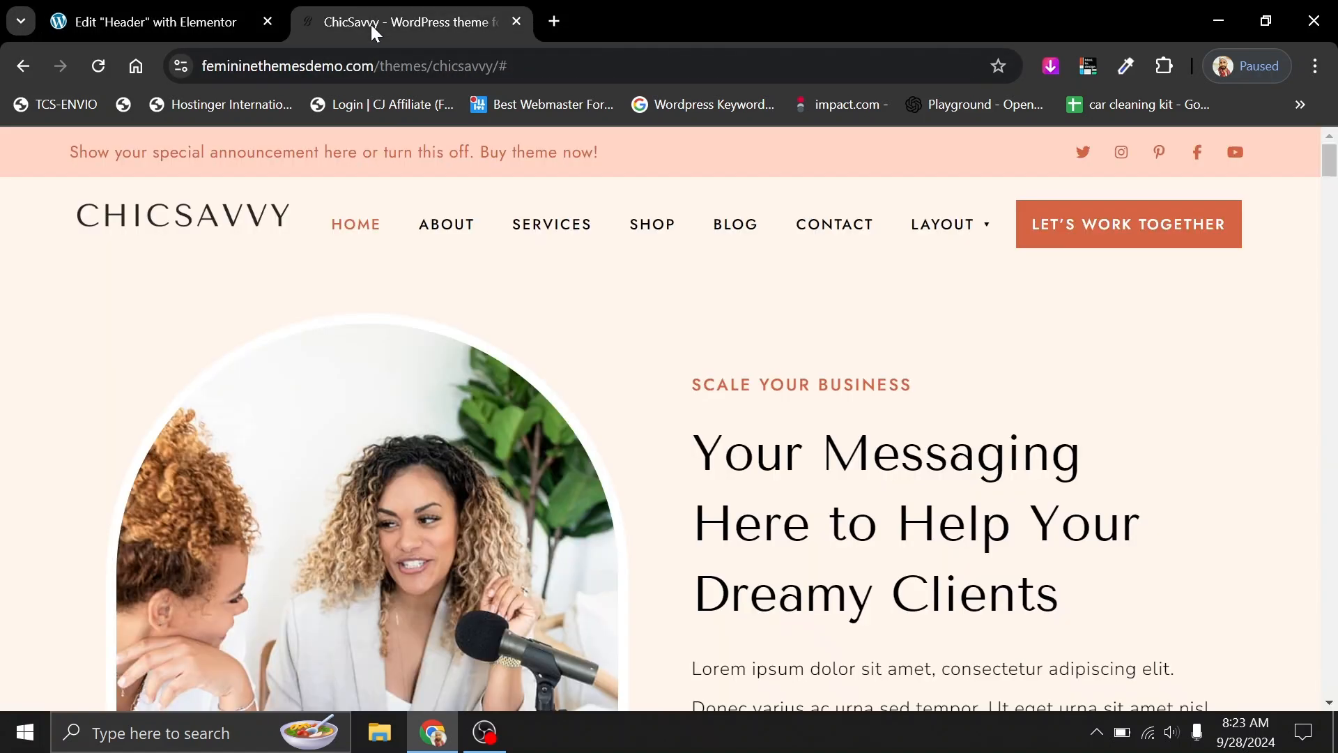
left_click_drag(49, 143, 614, 155)
key("ctrl+c")
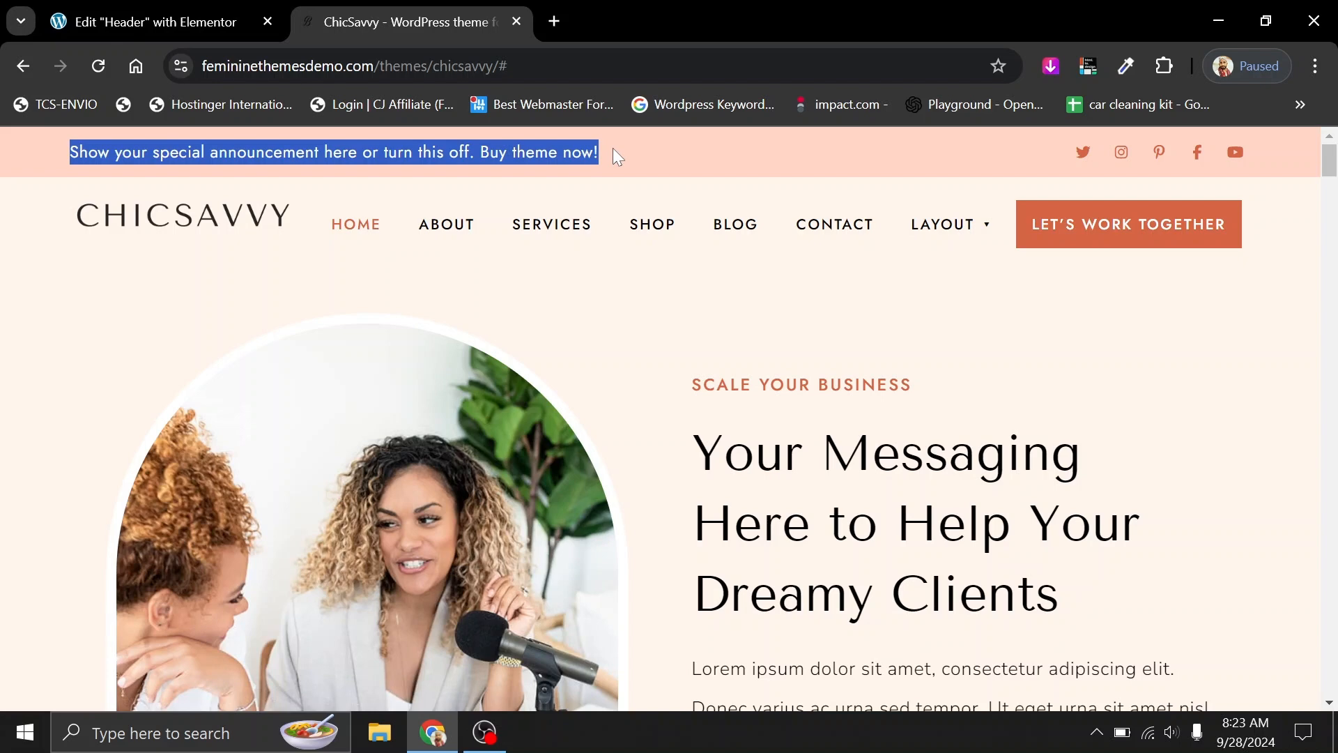
left_click(185, 19)
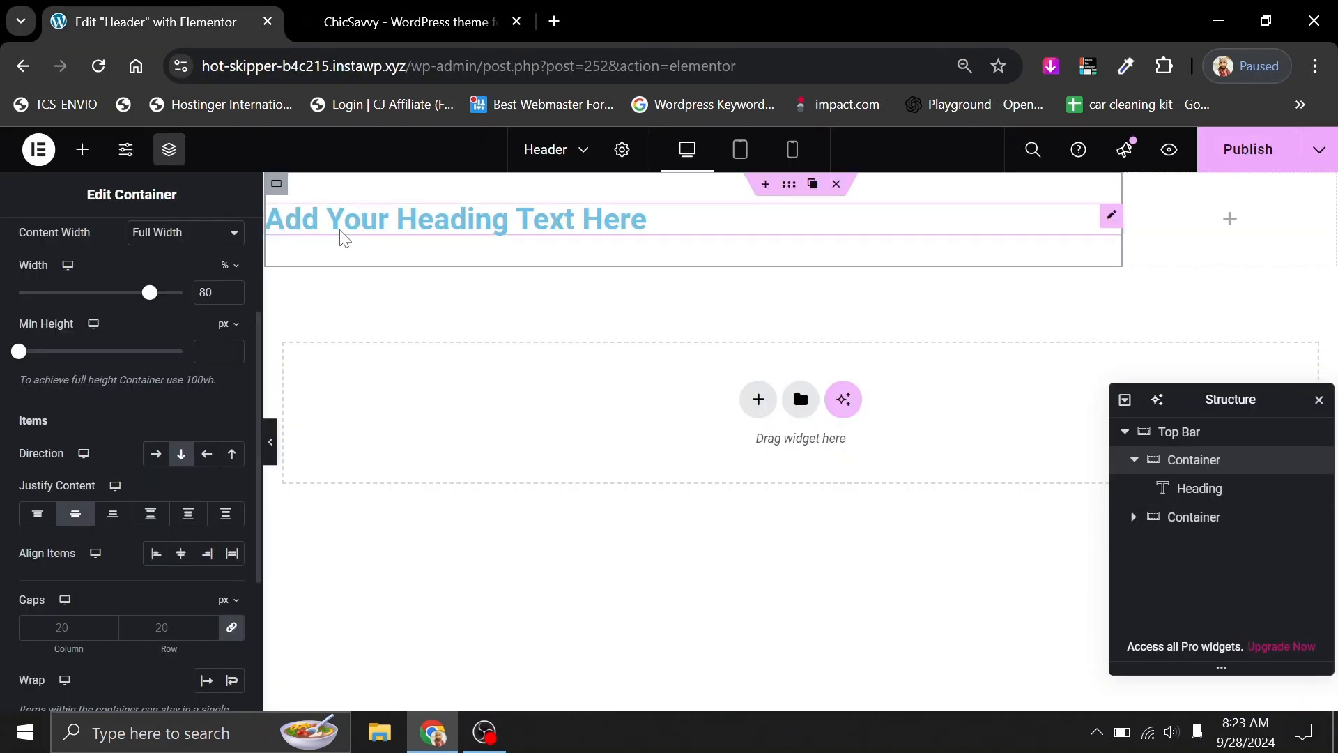
left_click(423, 232)
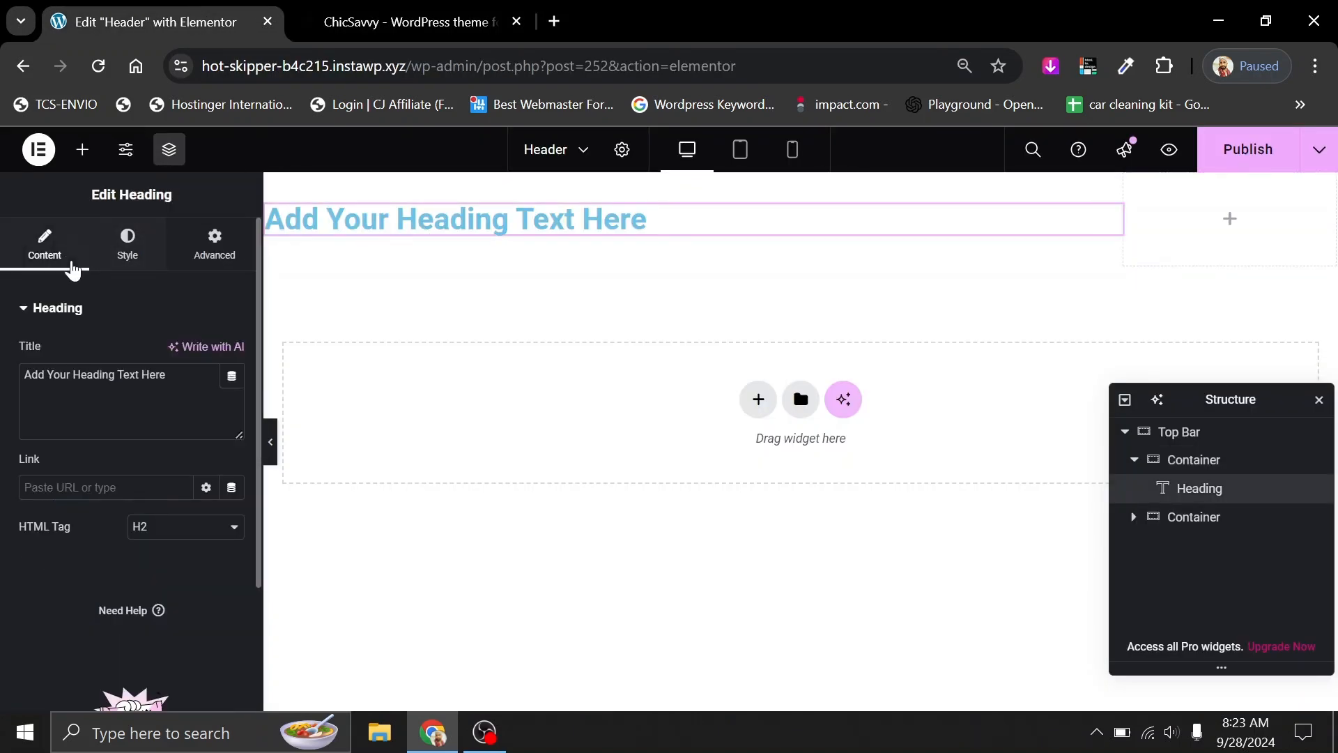
left_click(115, 401)
key("ctrl+a")
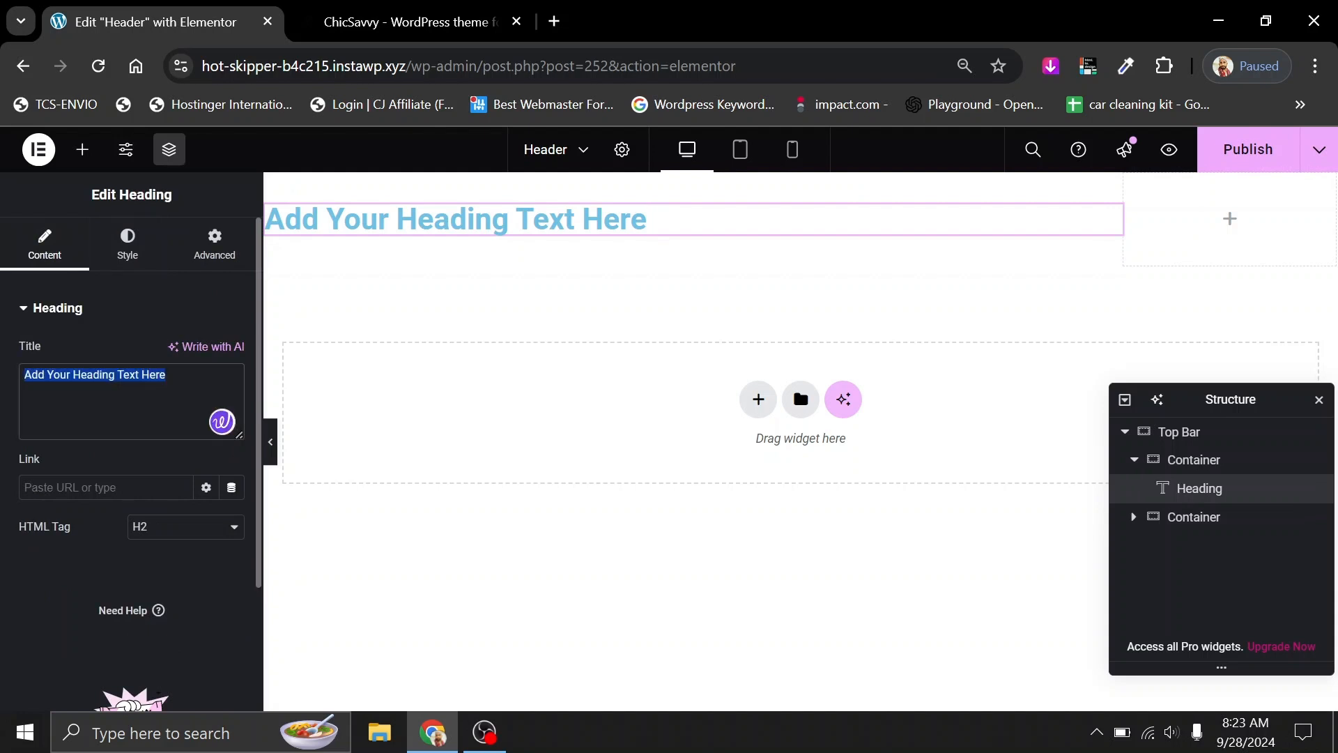
key("ctrl+v")
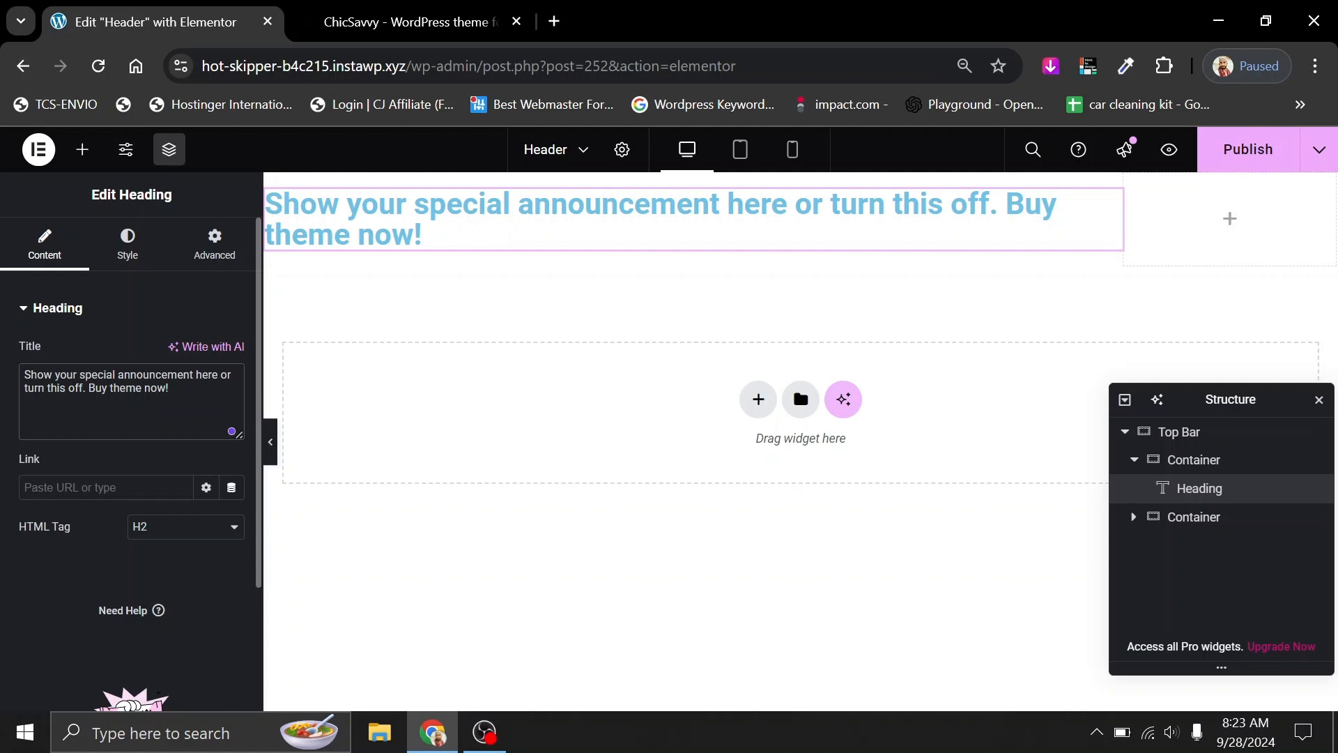
Inspect the announcement text in the ChicSavvy demo for its font, size and color.
left_click(404, 22)
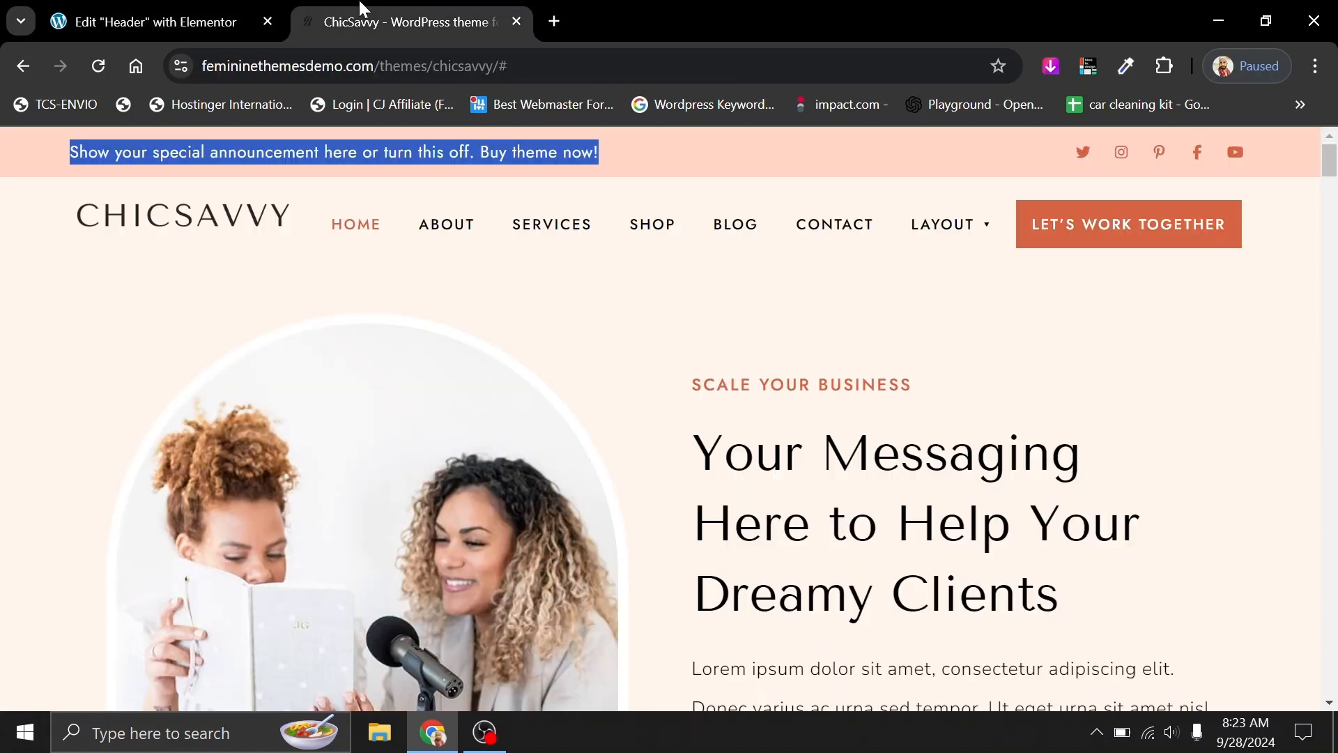
left_click(22, 278)
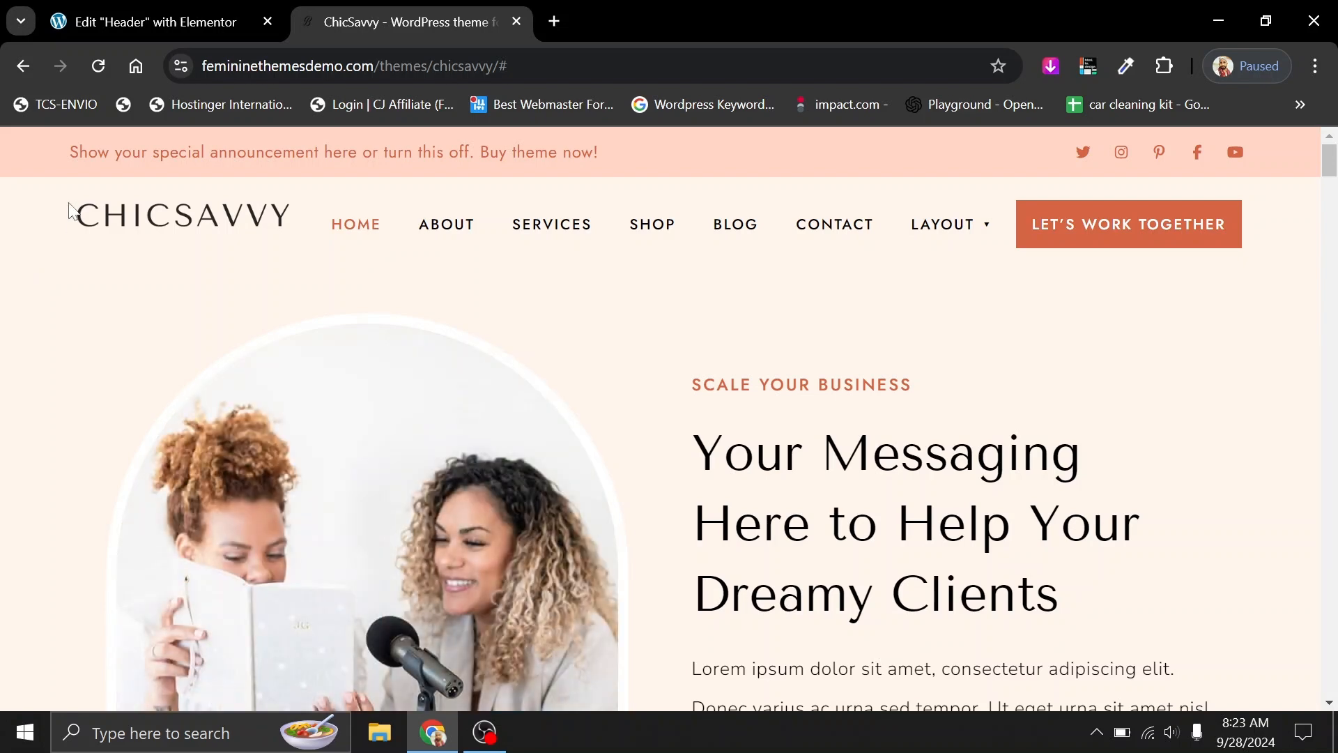
right_click(82, 150)
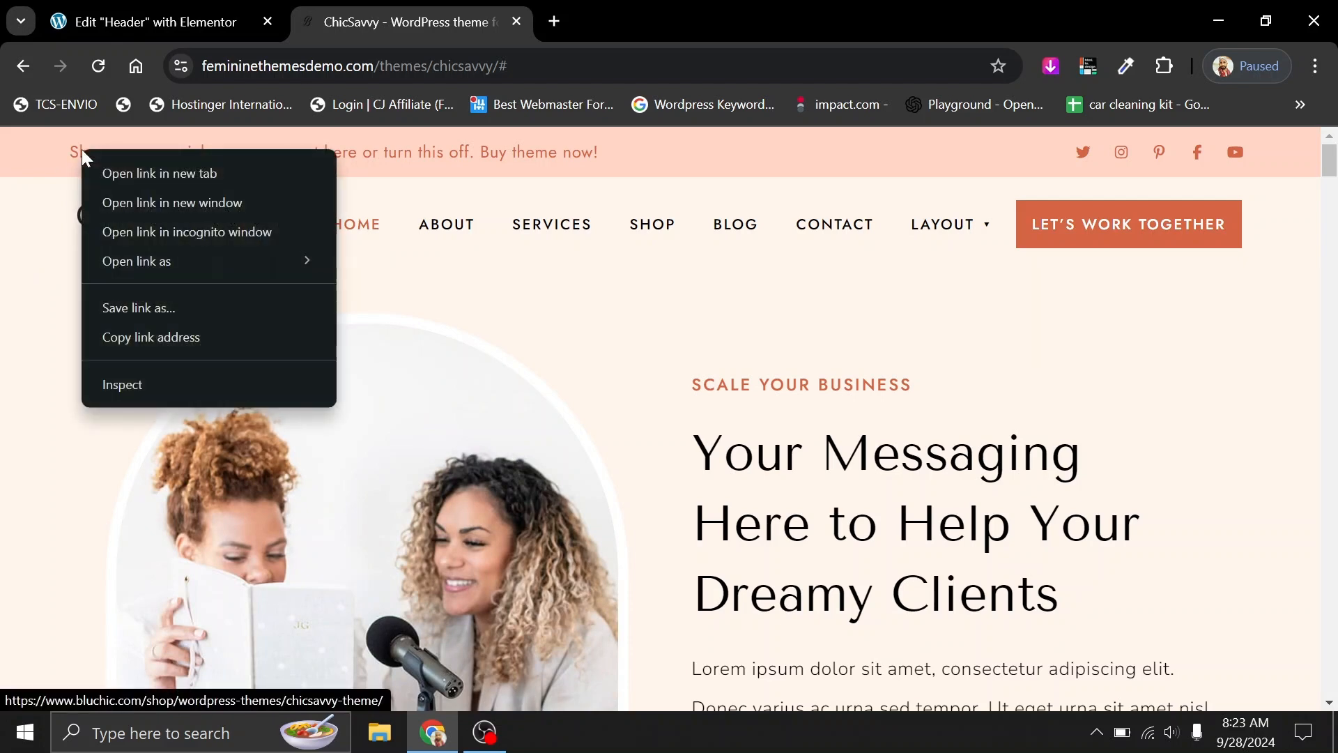
left_click(149, 392)
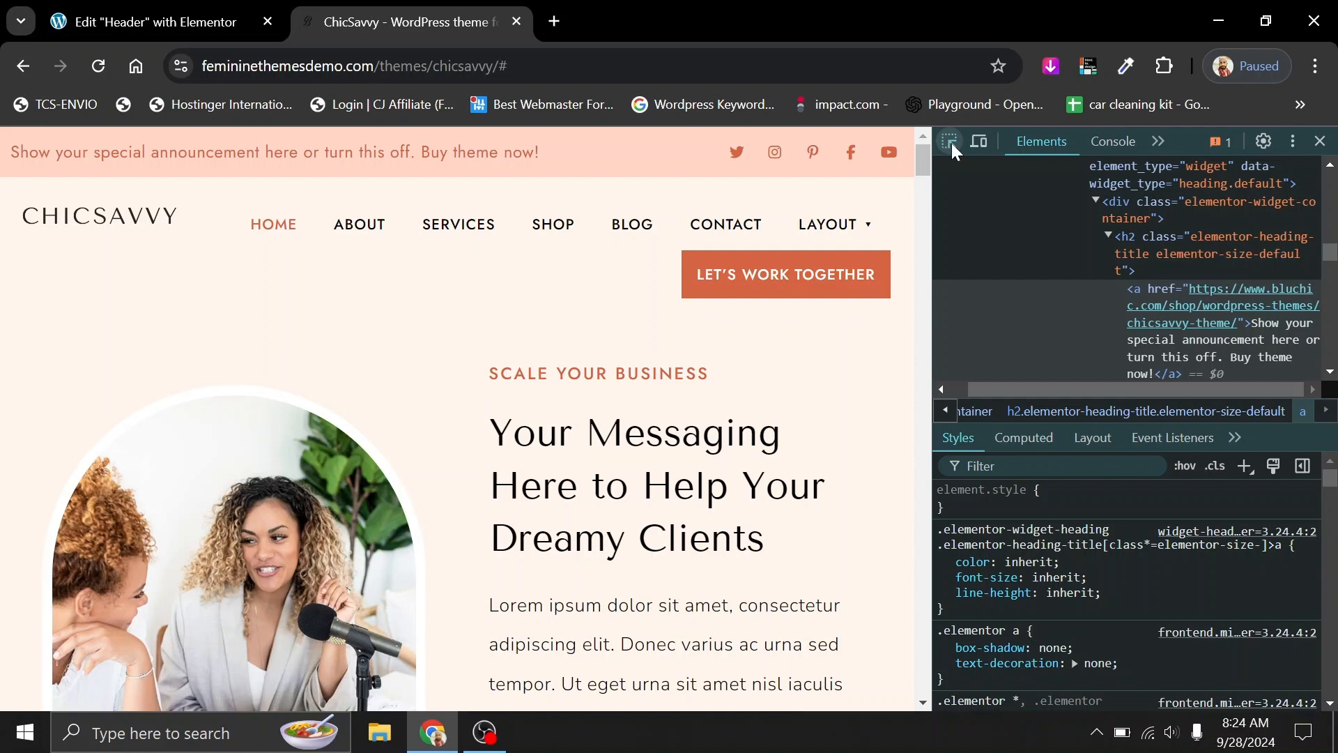
left_click(950, 142)
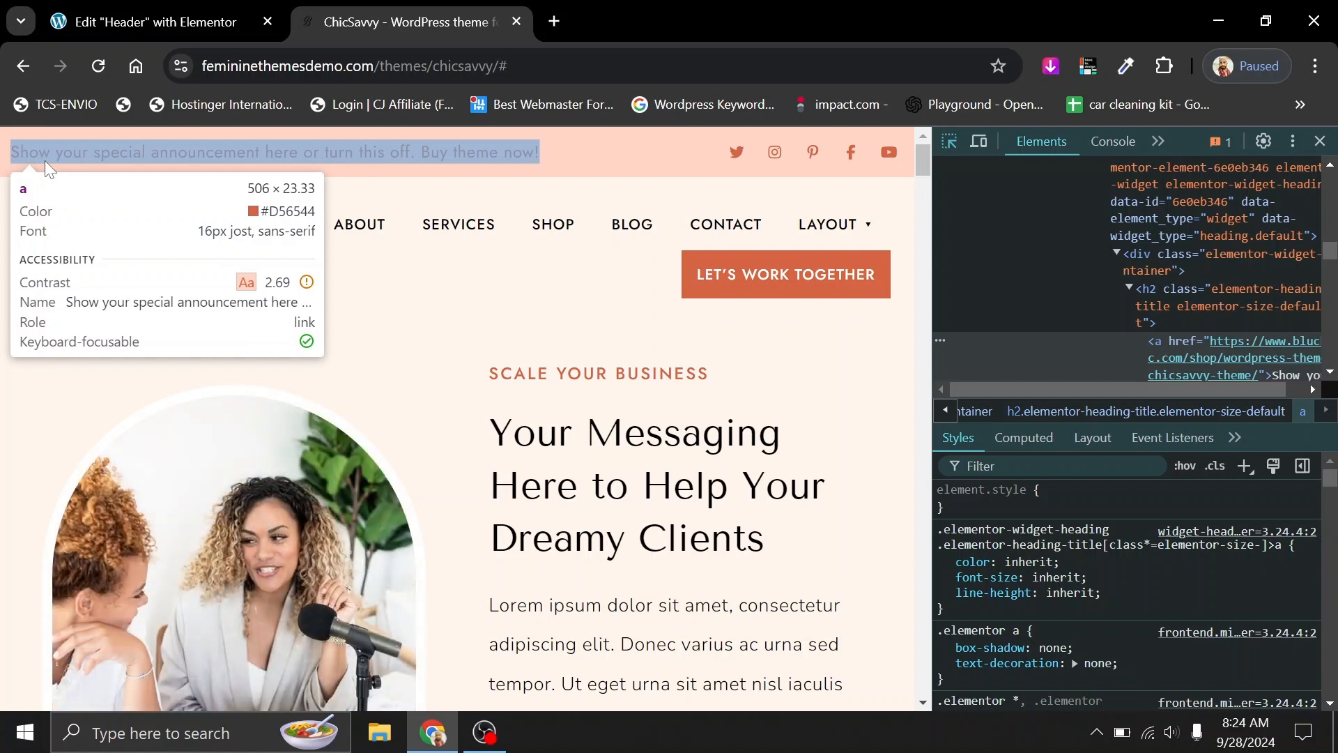
Return to the Elementor header and set the heading's typography to the Jost family at 16 px.
left_click(160, 21)
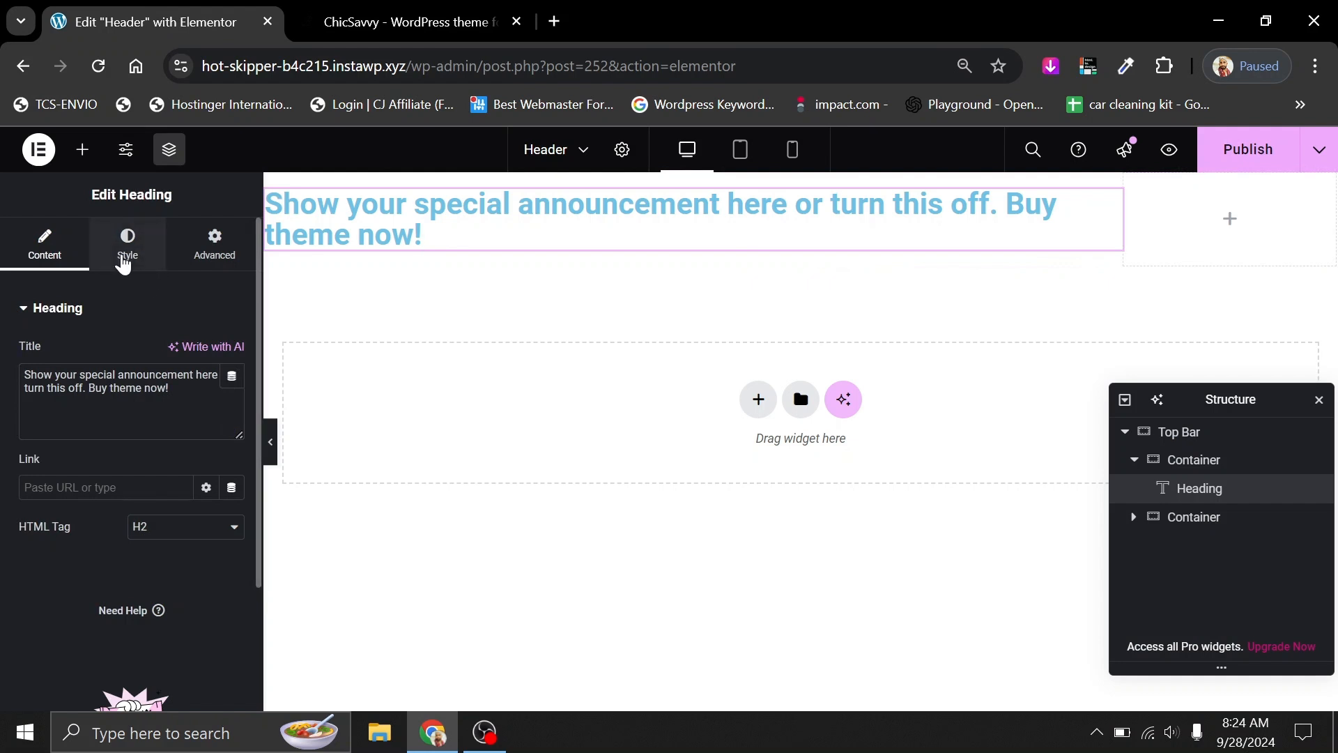
left_click(125, 257)
left_click(232, 432)
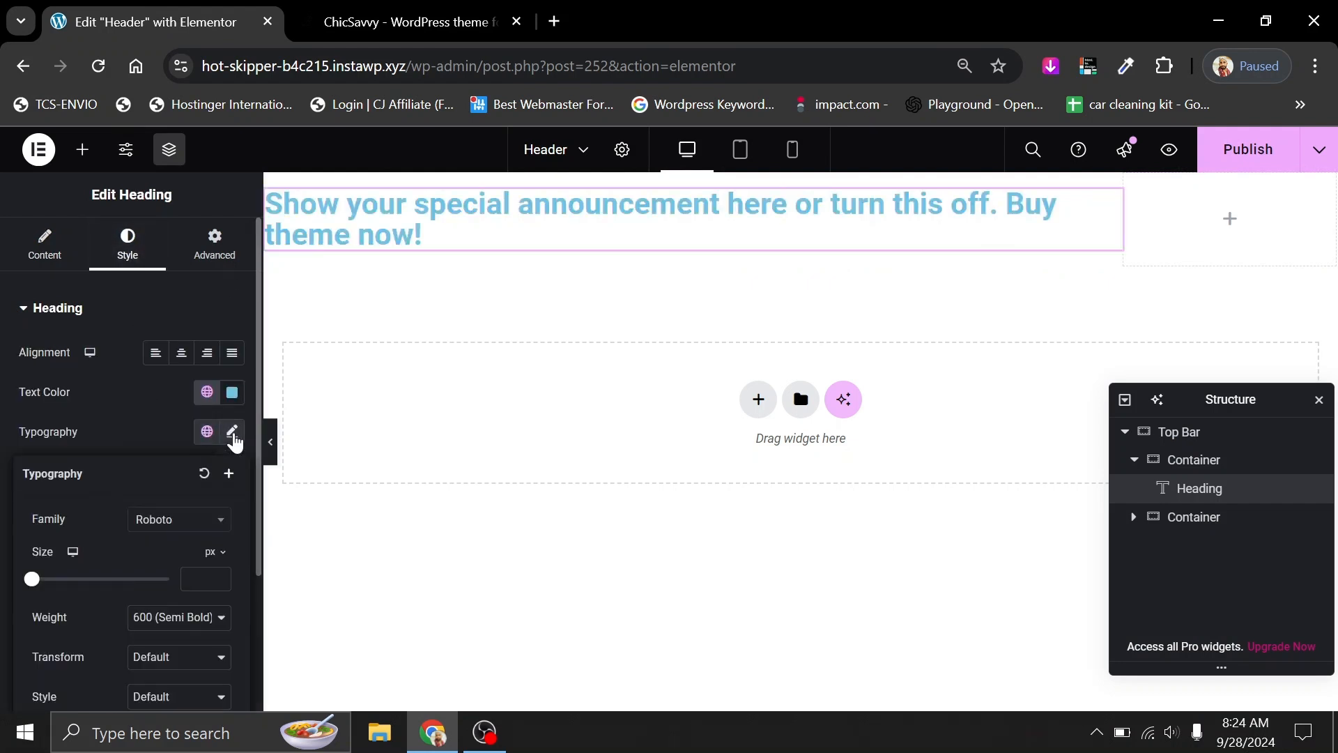
left_click(136, 529)
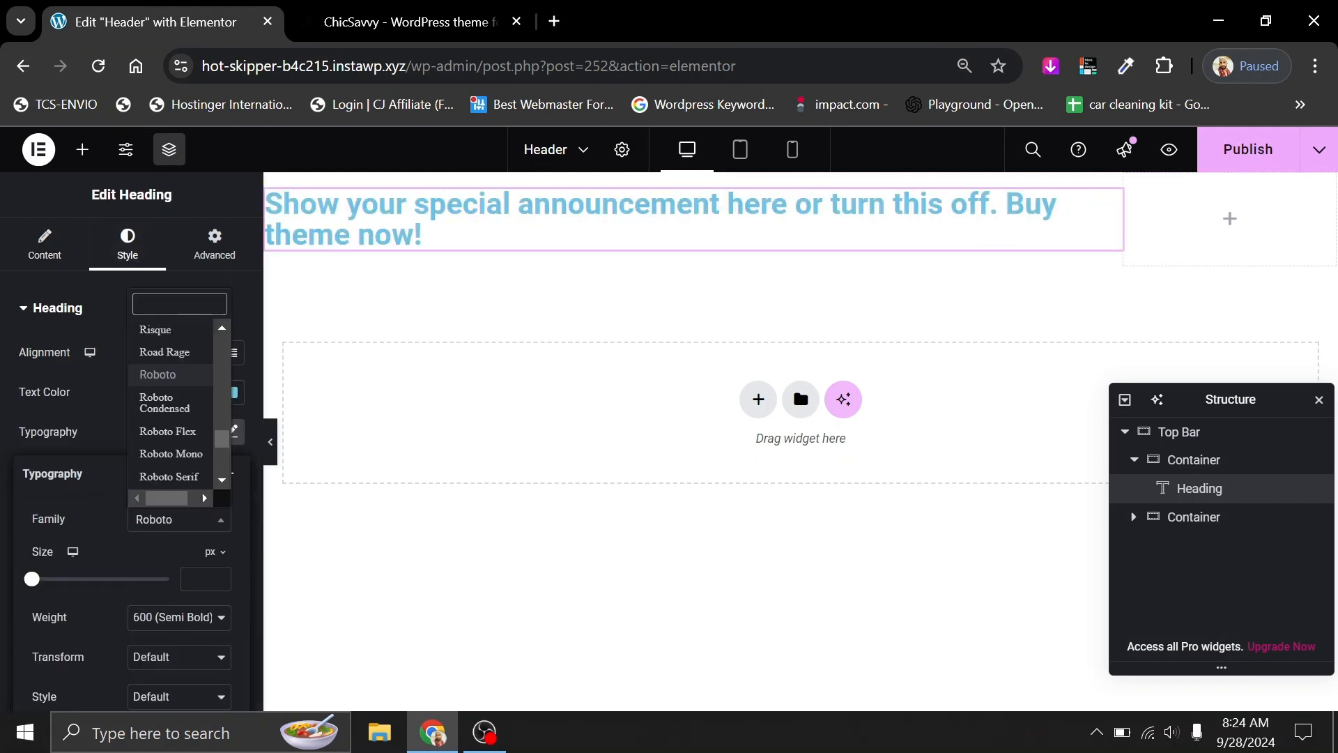
type("jost")
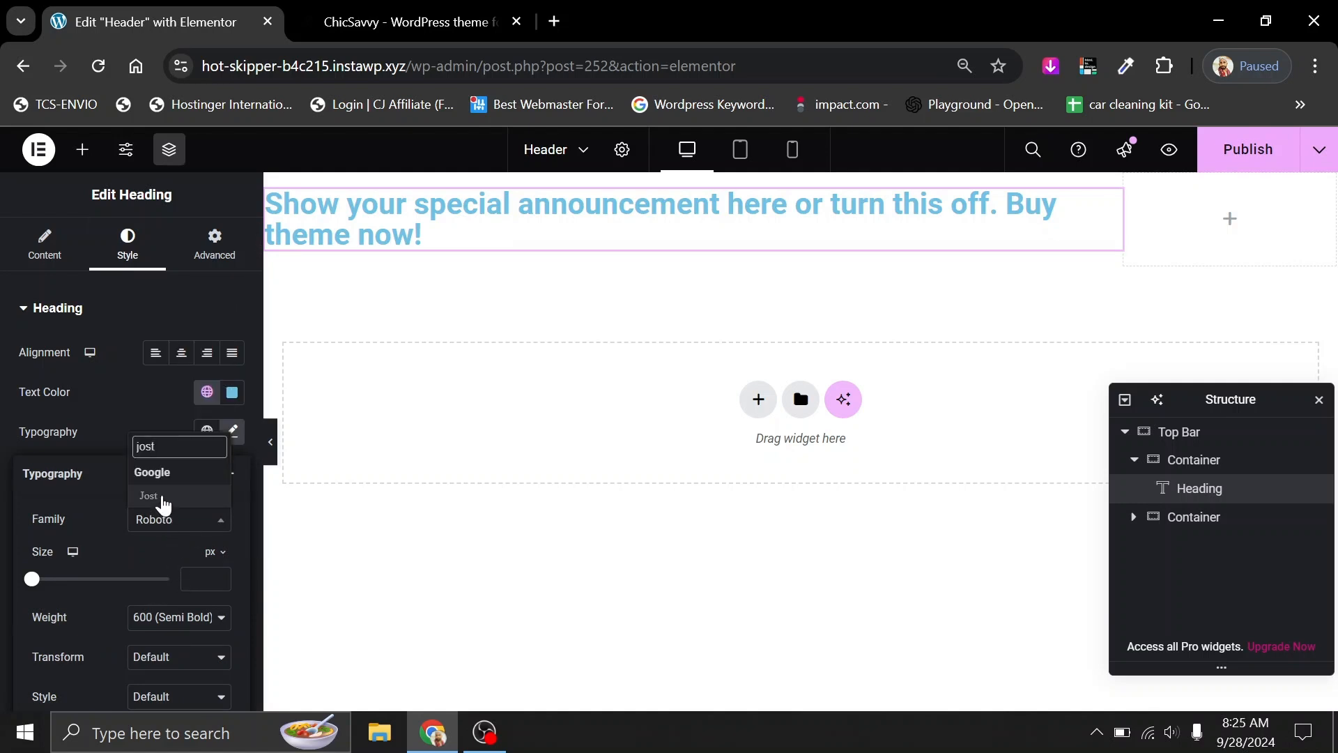
left_click(158, 497)
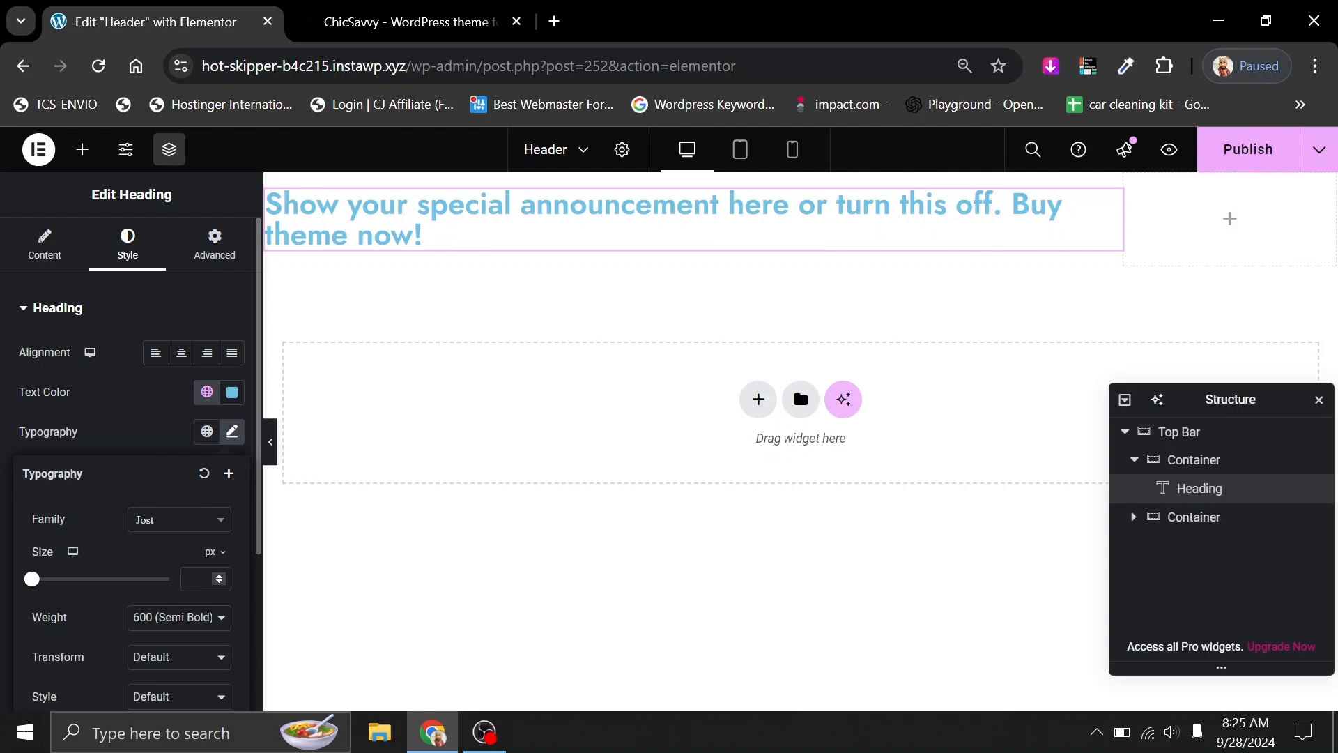
type("16")
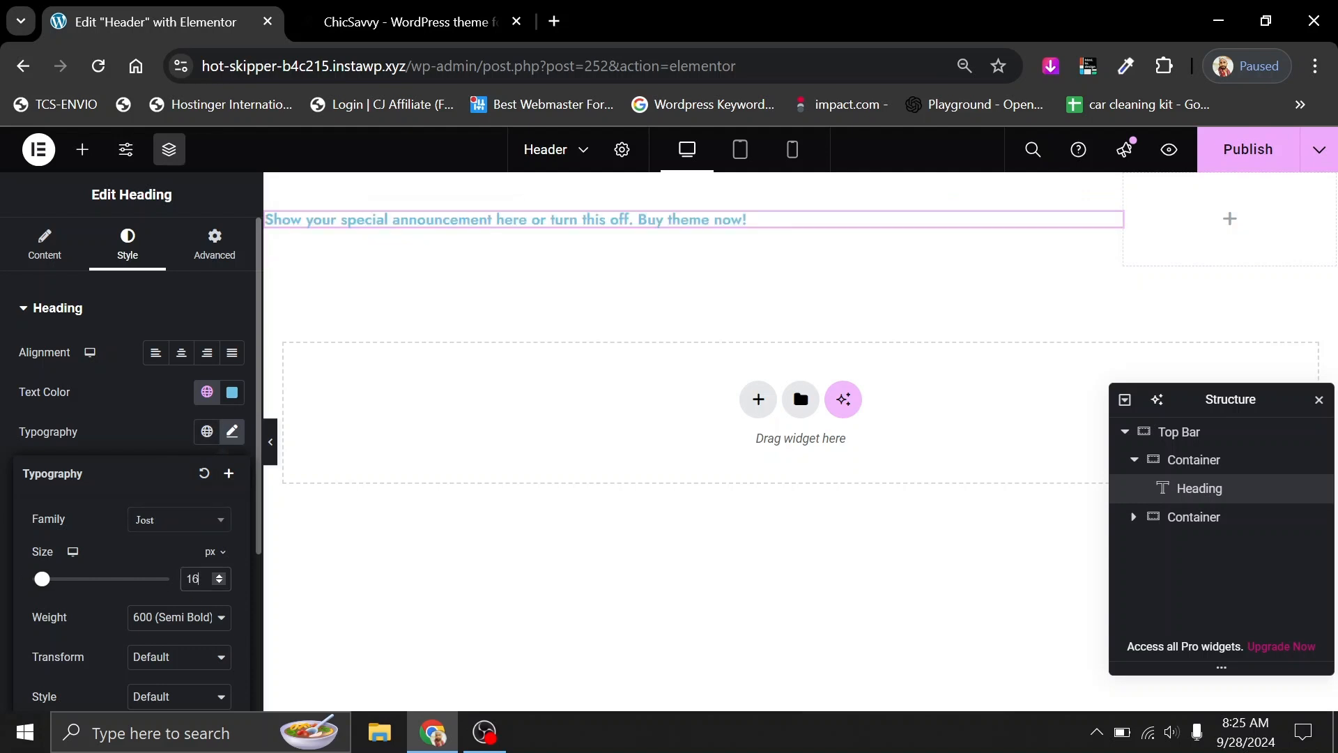
Recheck the announcement's color in the ChicSavvy demo and set the heading's text color to #d56544.
left_click(232, 392)
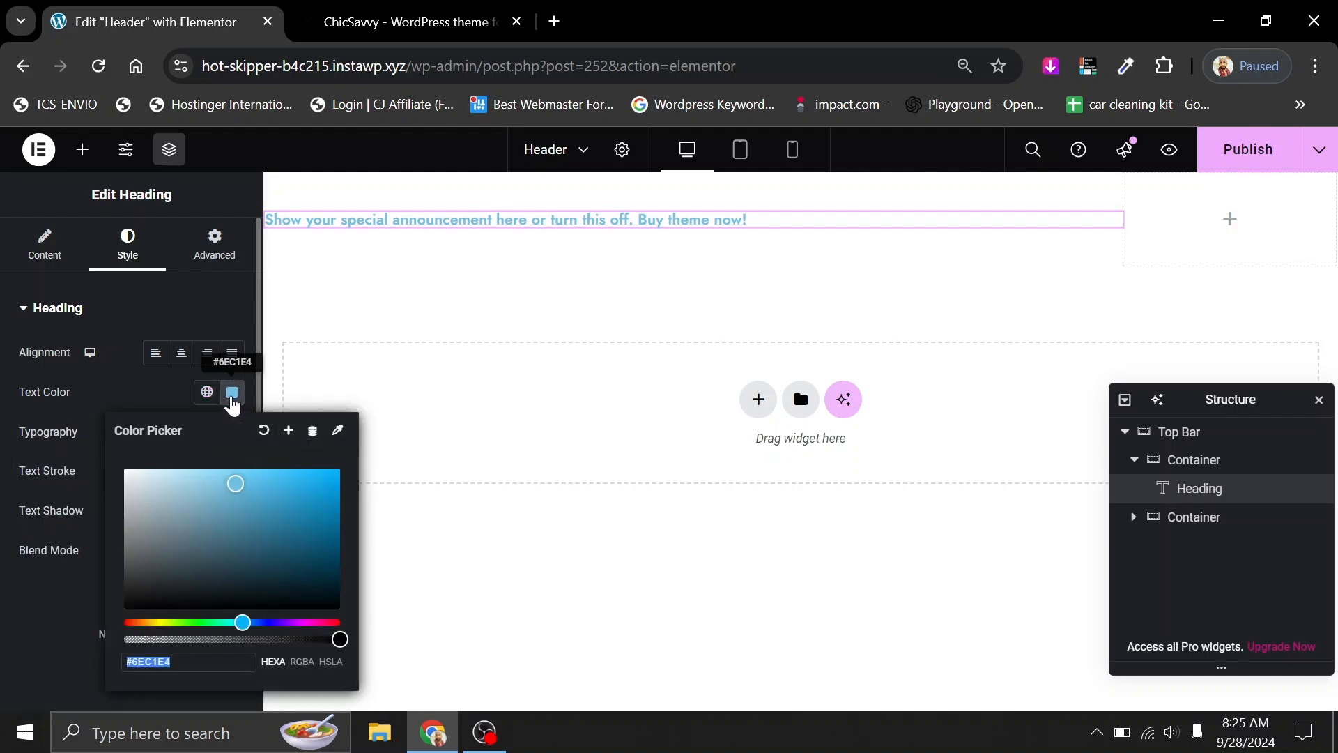
left_click(401, 23)
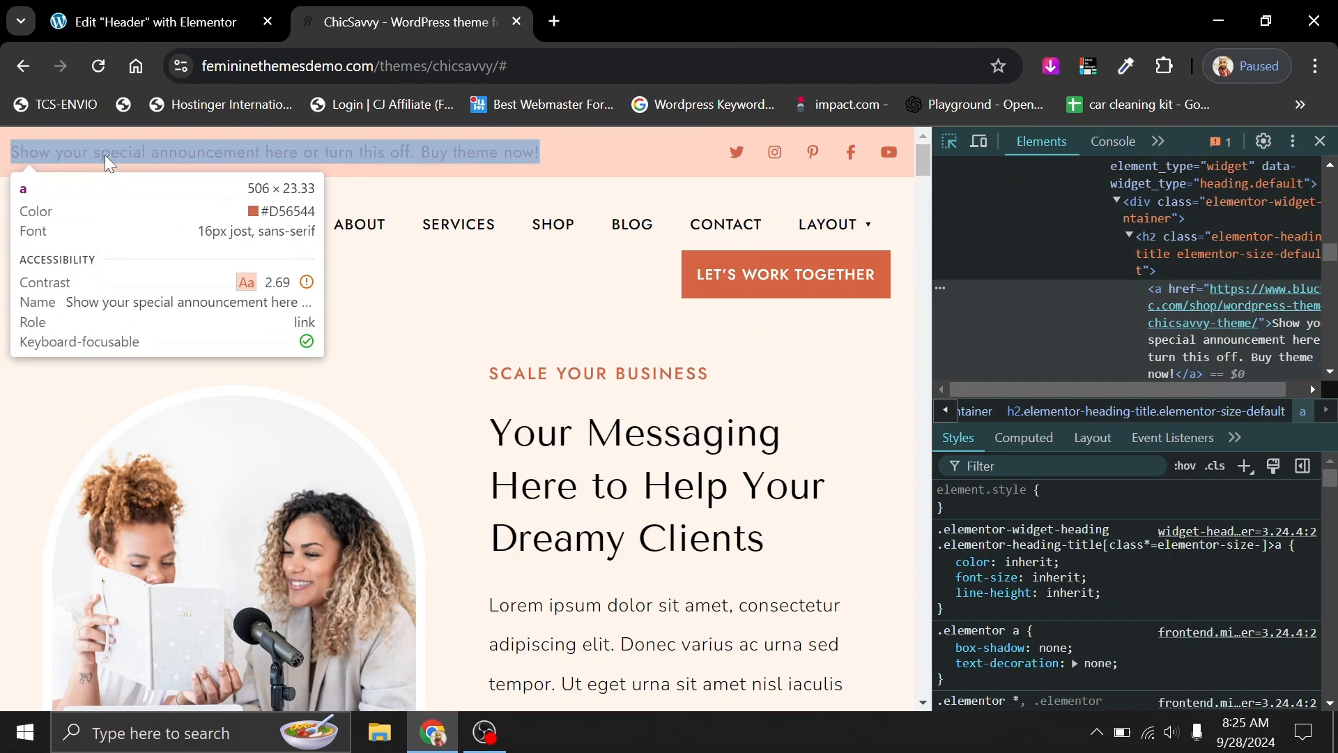
left_click(175, 10)
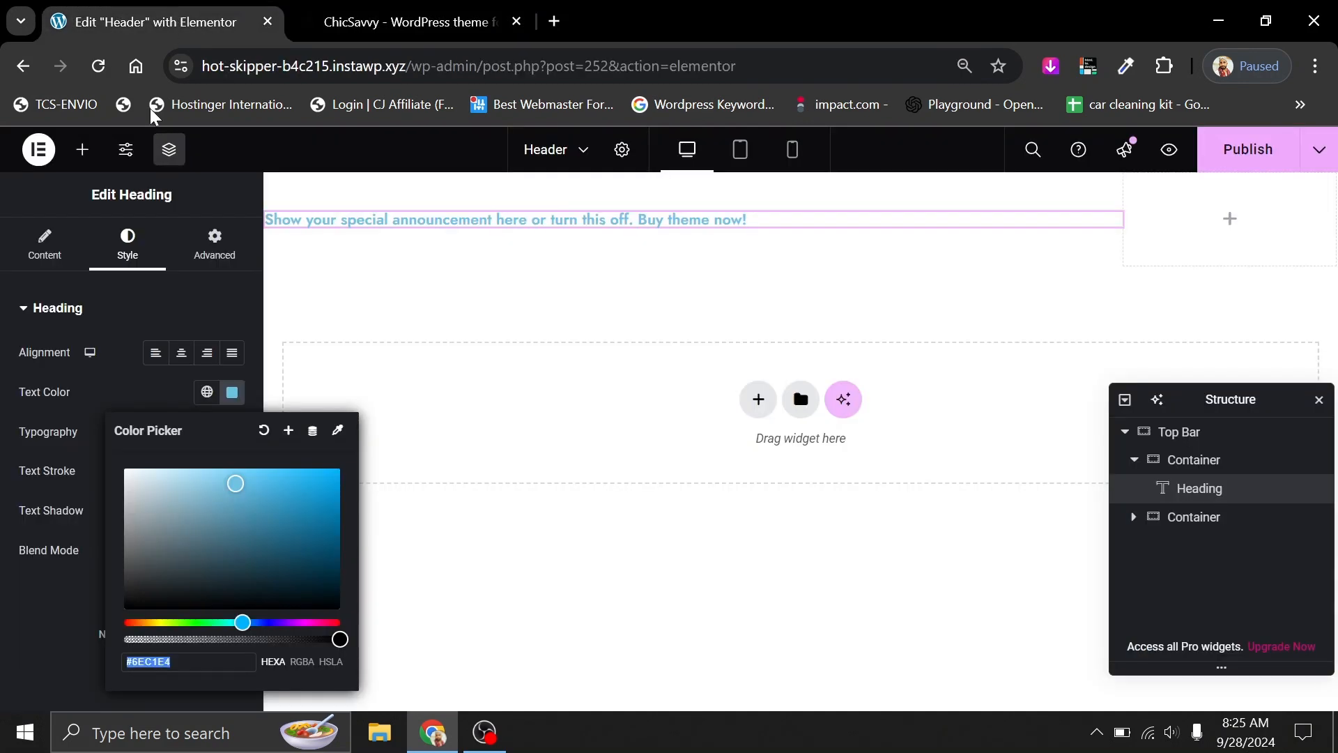
left_click(211, 662)
key("BackSpace")
key("BackSpace")
key("BackSpace")
key("BackSpace")
key("BackSpace")
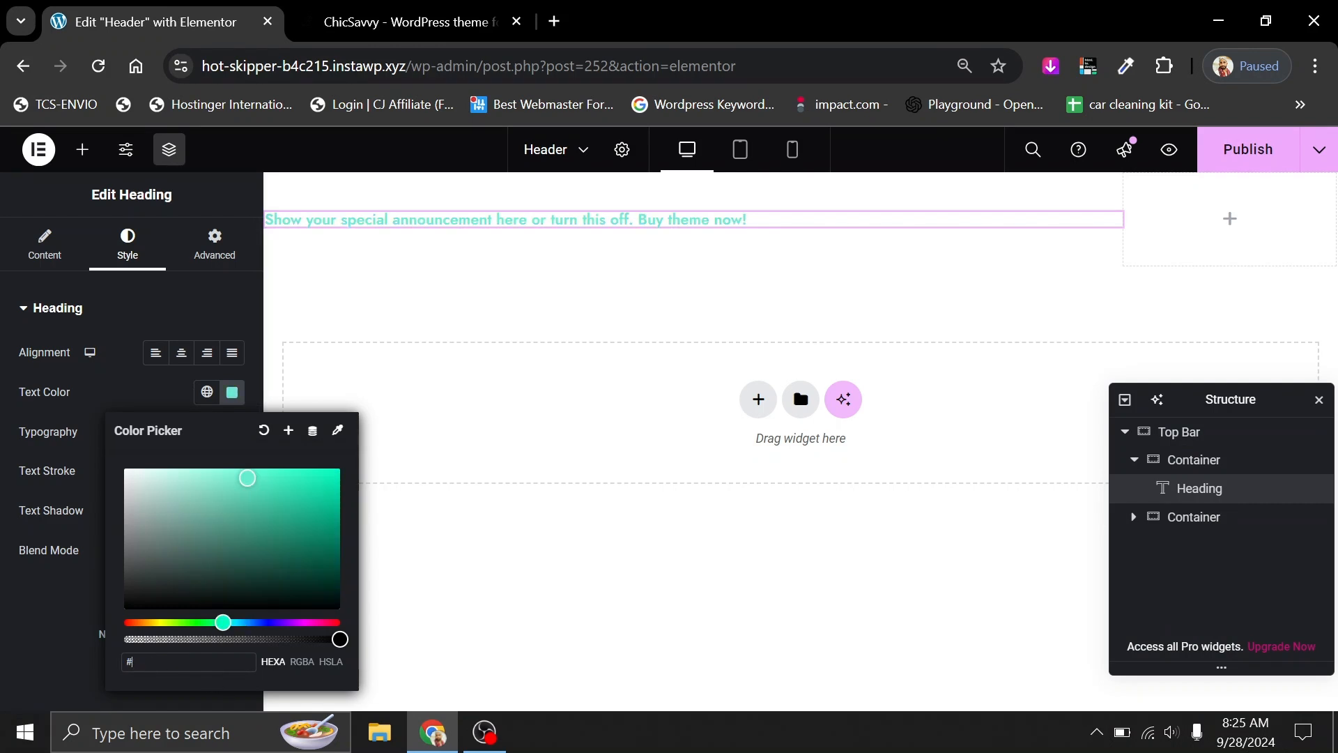
type("d56544")
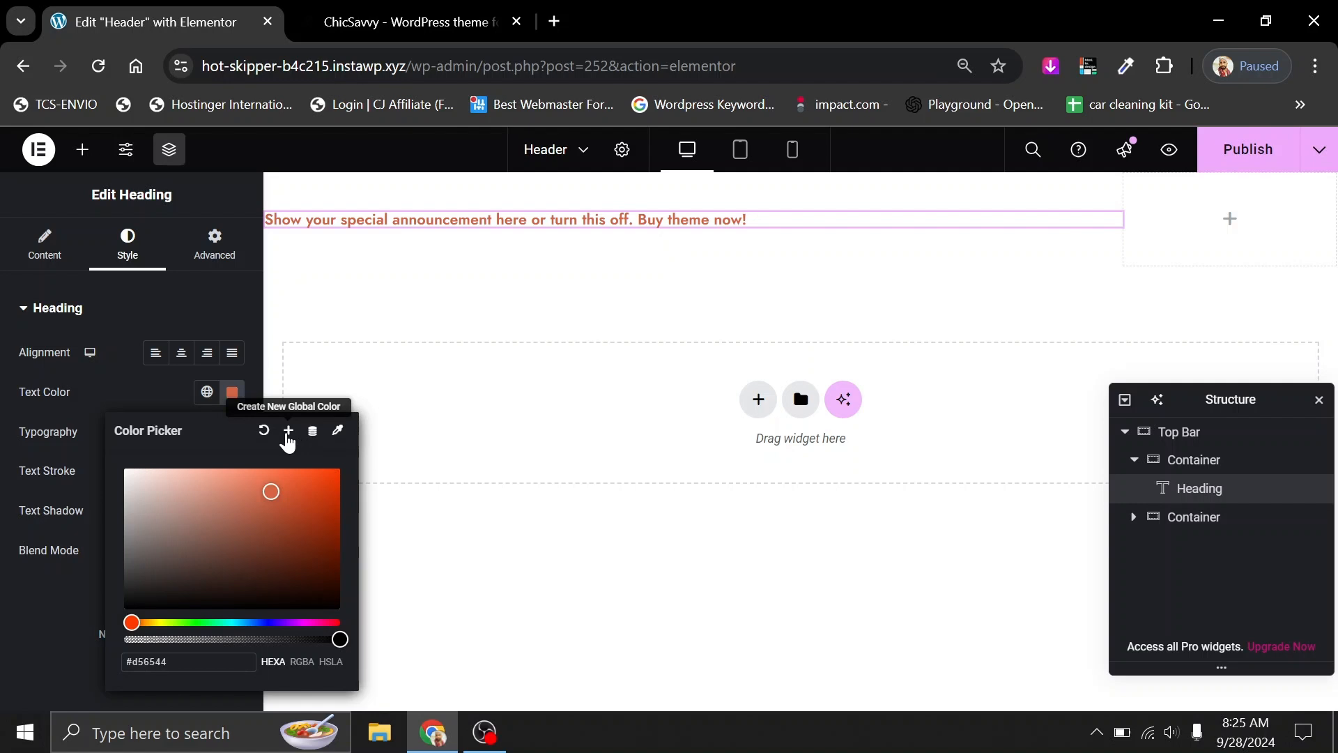
Save the heading's text color as a new global color named Primary Color.
left_click(287, 434)
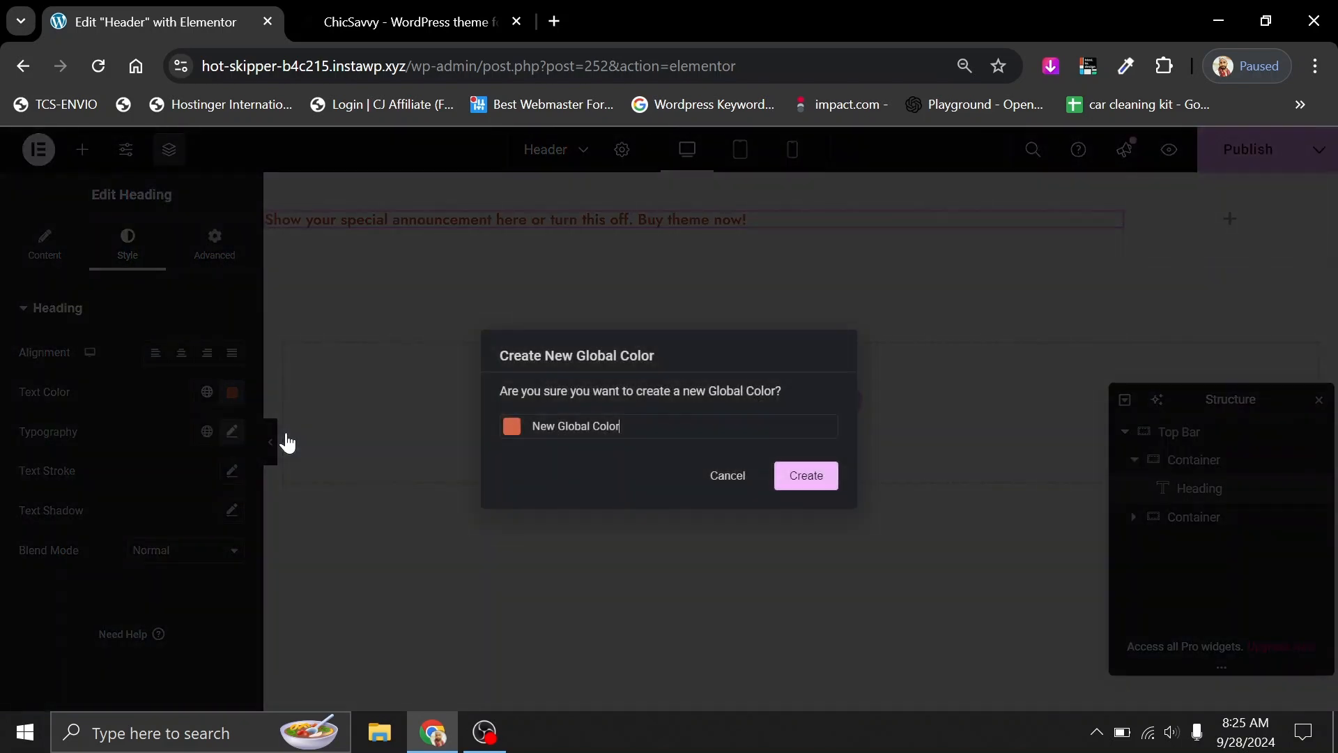
left_click_drag(625, 428, 528, 429)
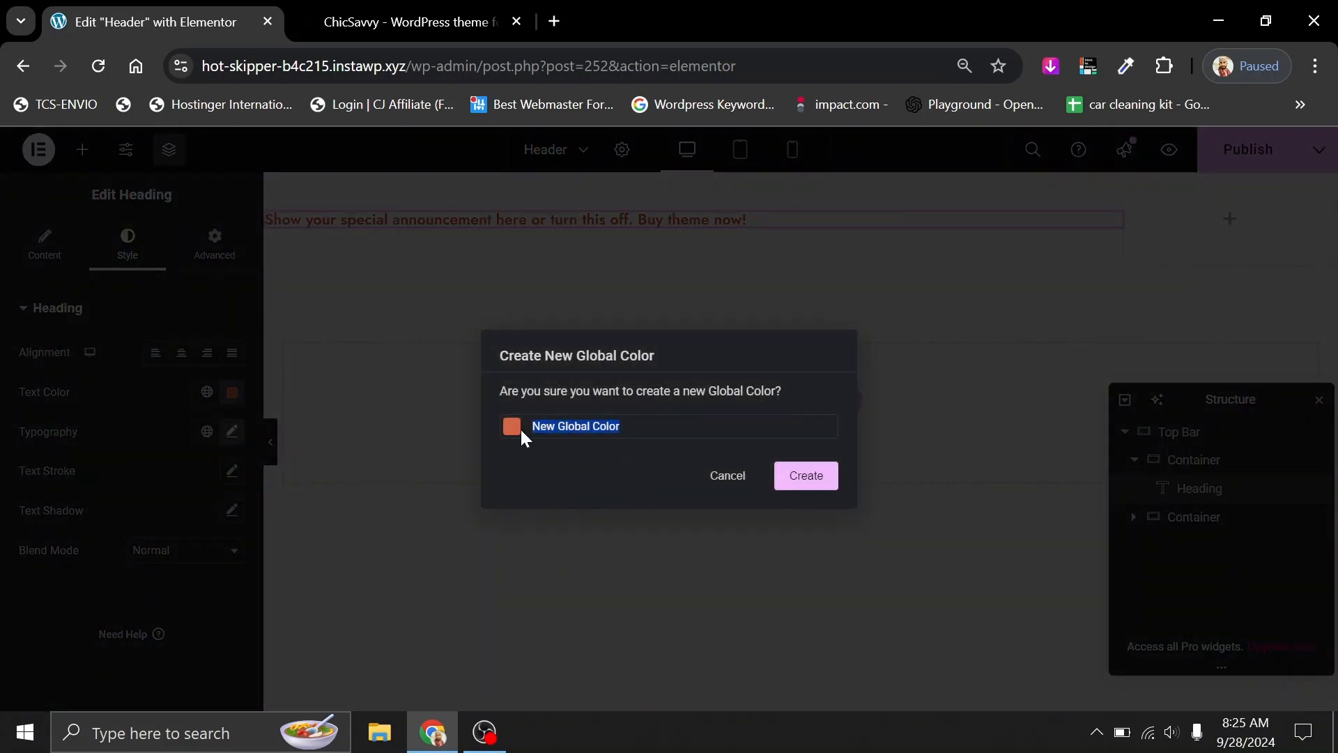
type("Prim")
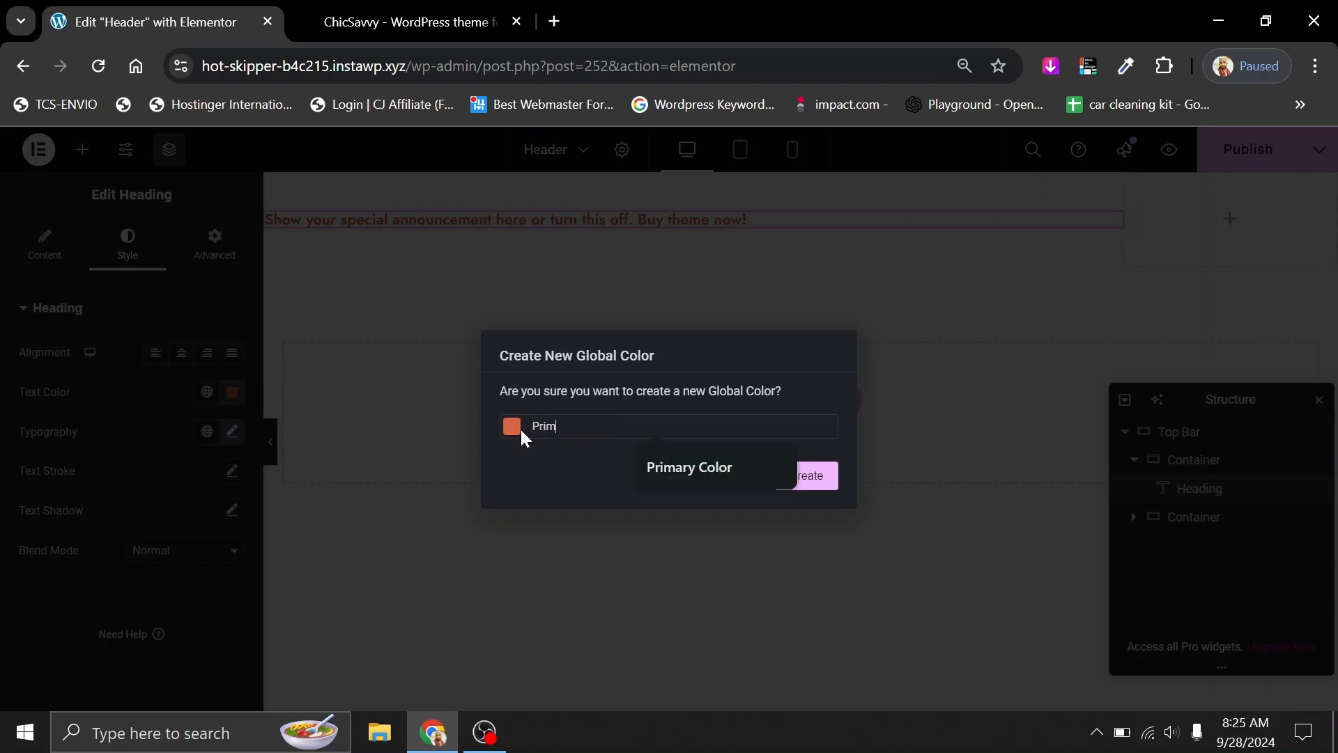
type("ary Color")
left_click(706, 477)
left_click(798, 482)
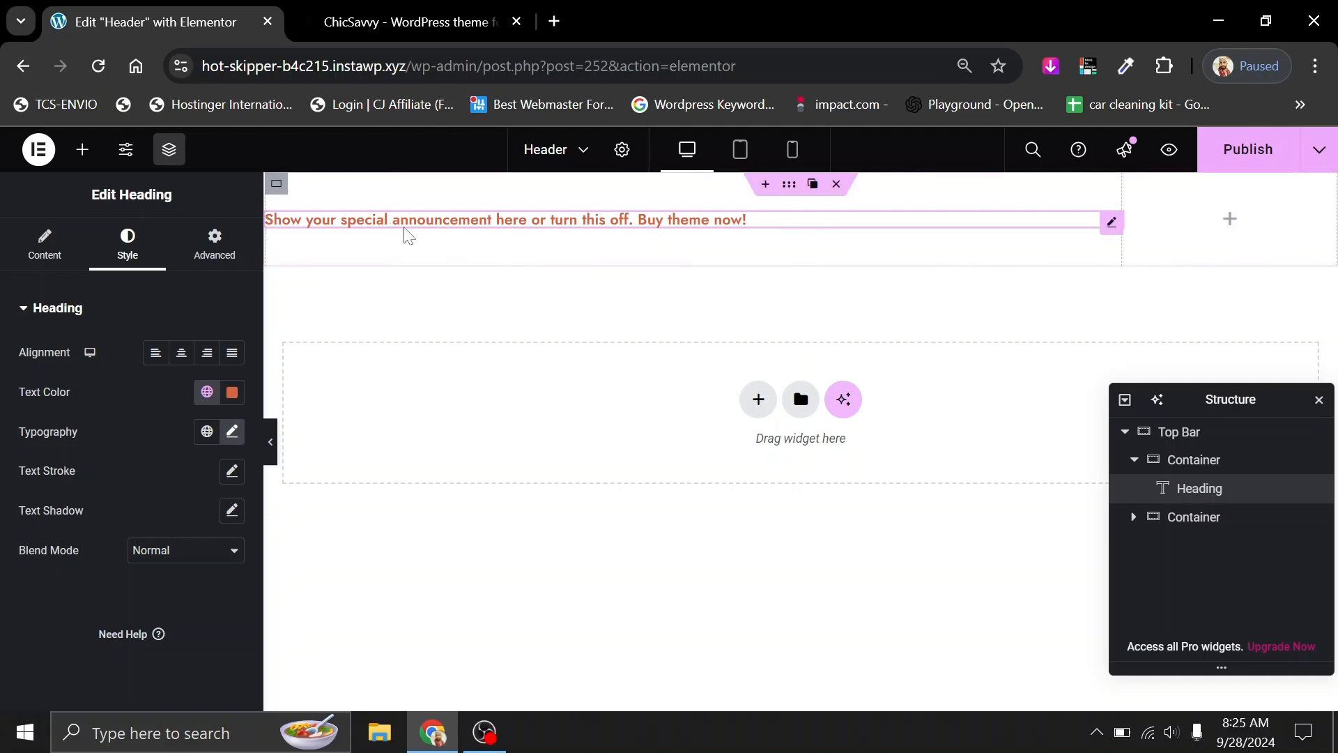
Set the announcement heading's font weight to 500 (Medium).
left_click(232, 431)
left_click(180, 618)
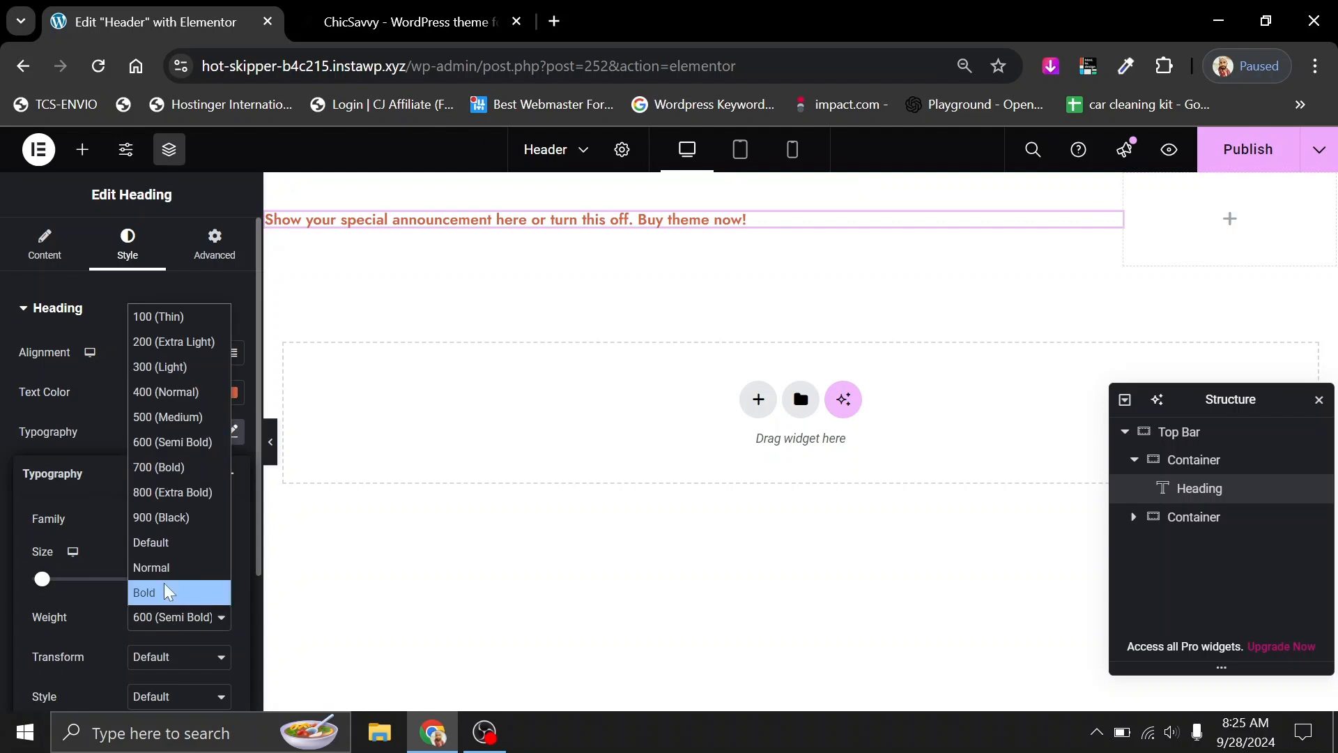
left_click(156, 422)
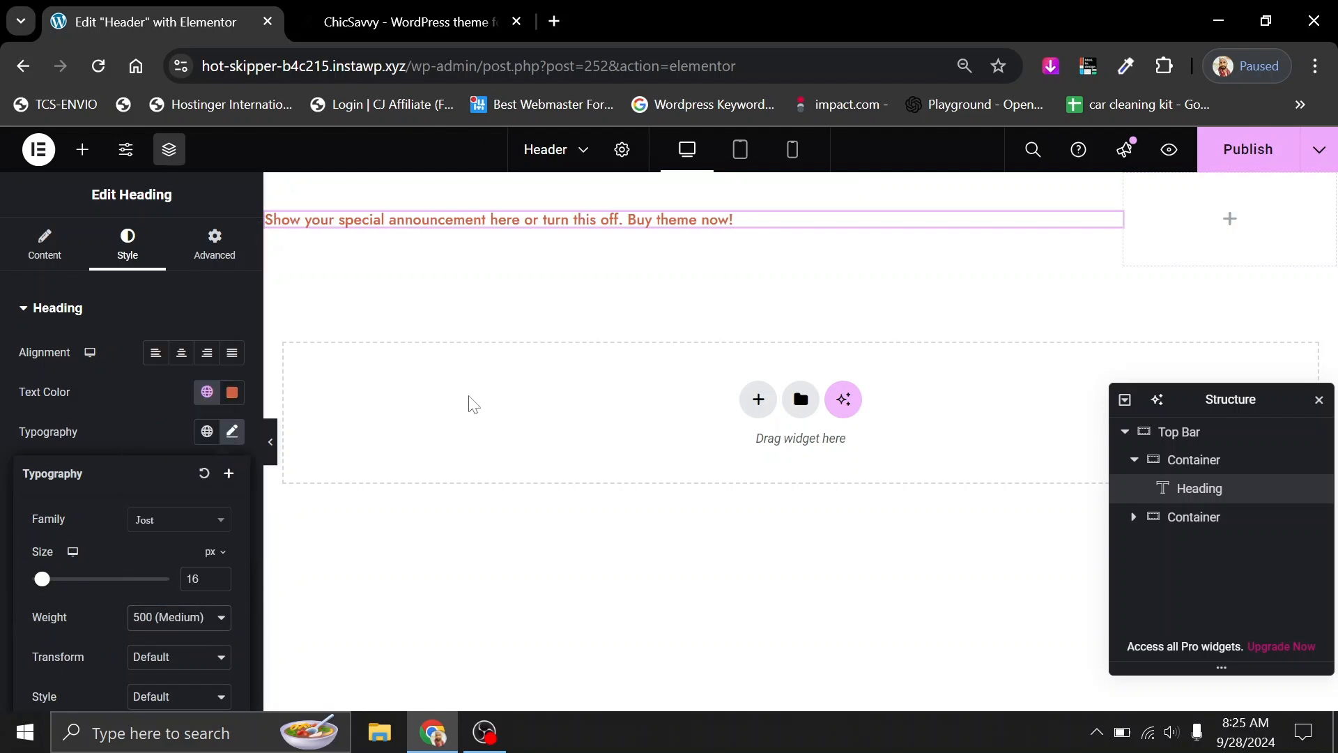
Find the Social Icons widget and add it to the Top Bar's empty 20% column.
left_click(1227, 232)
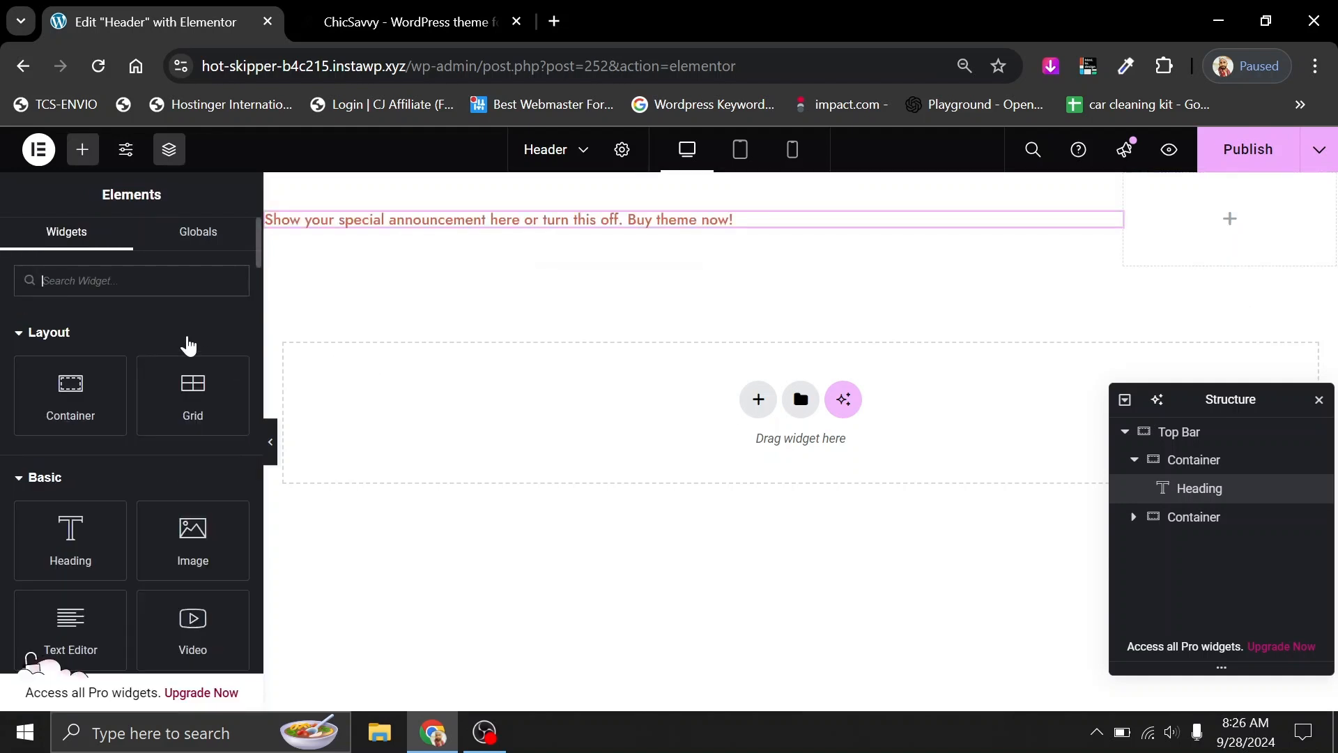
type("so")
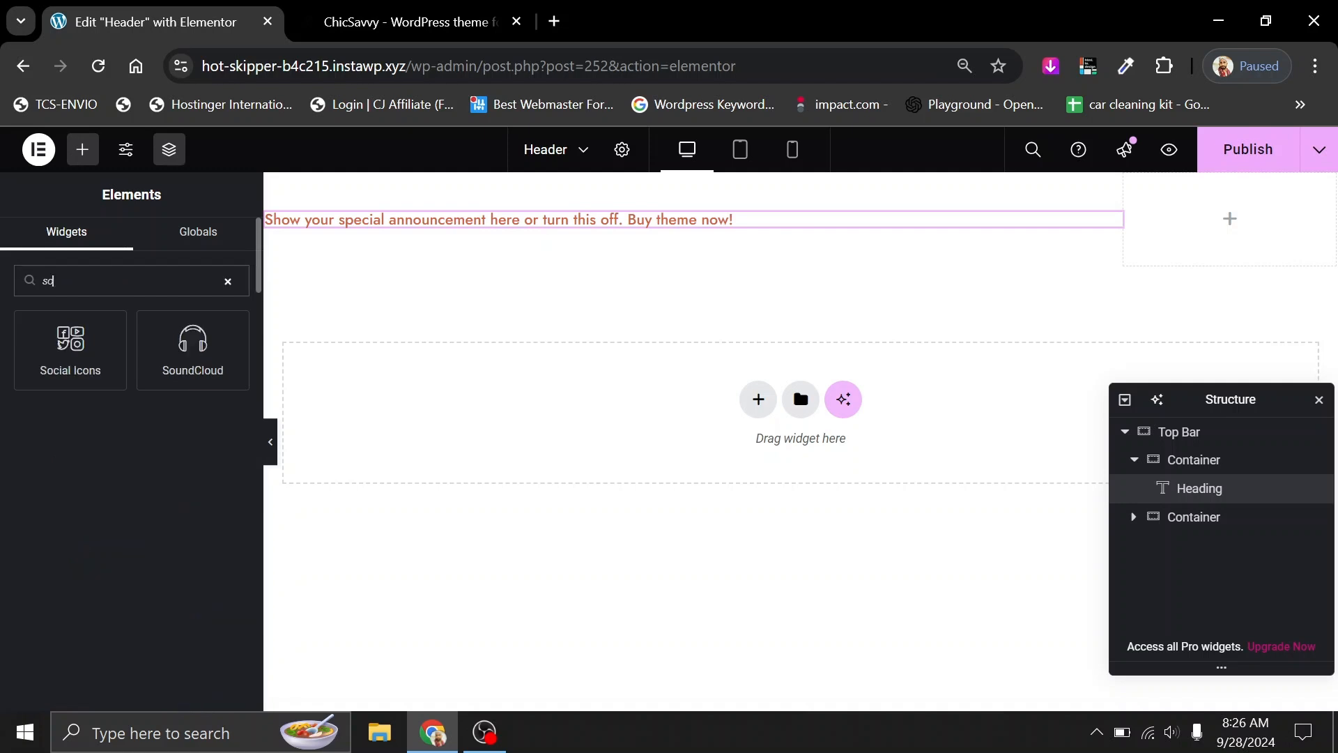
left_click_drag(69, 342, 1234, 244)
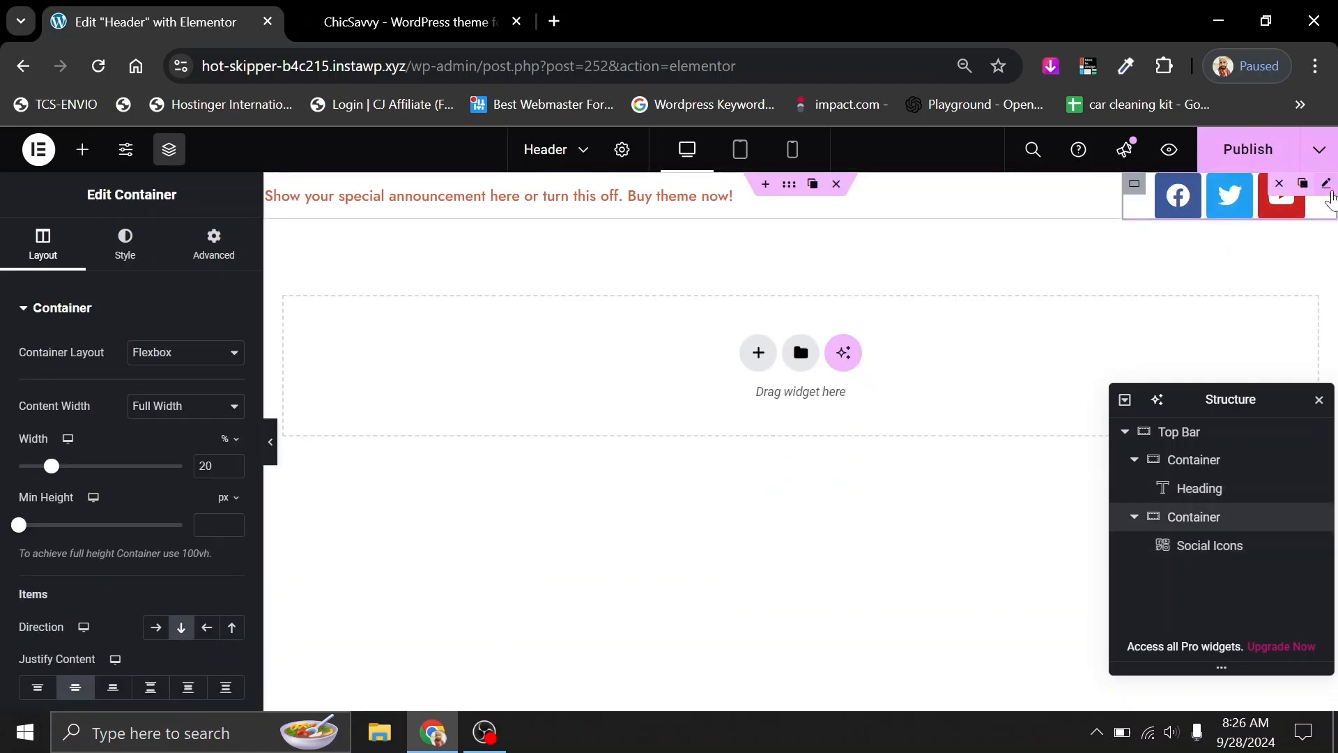
Open the Social Icons widget's style settings and change its icon color mode to Custom.
left_click(1326, 186)
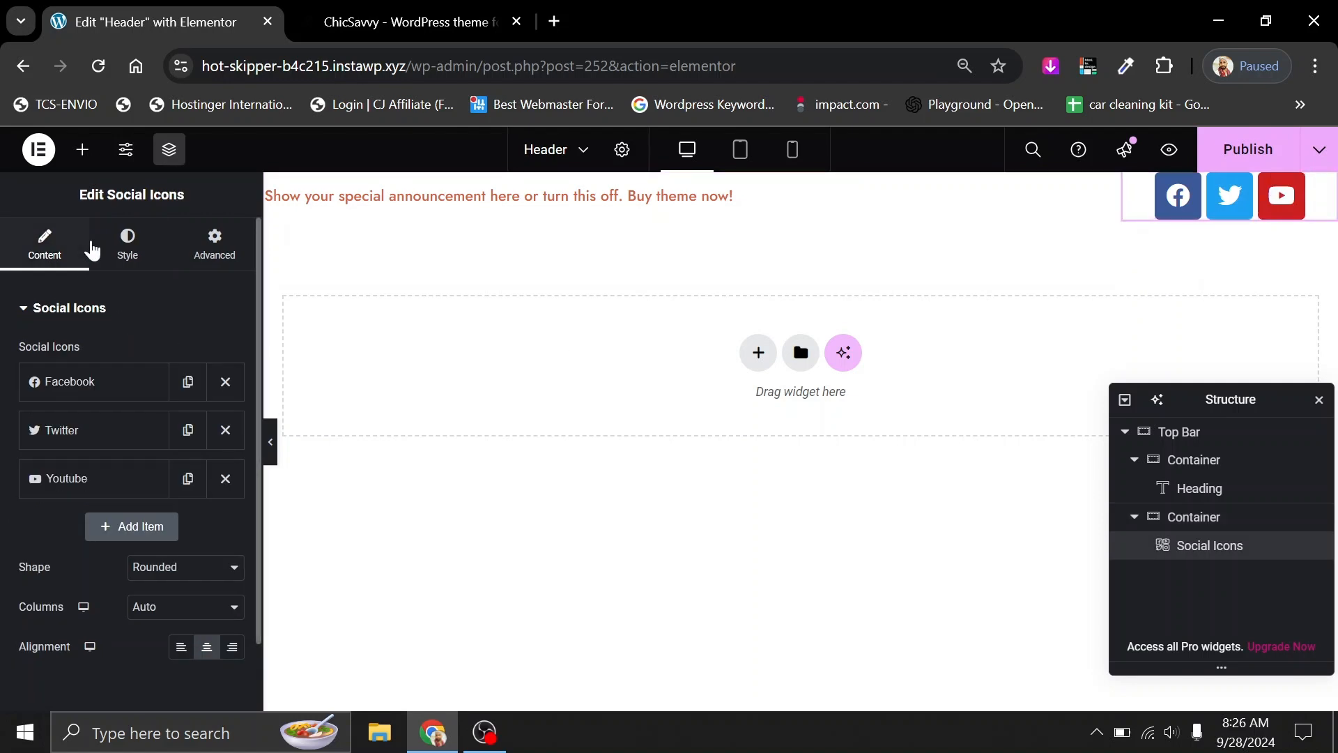
left_click(128, 240)
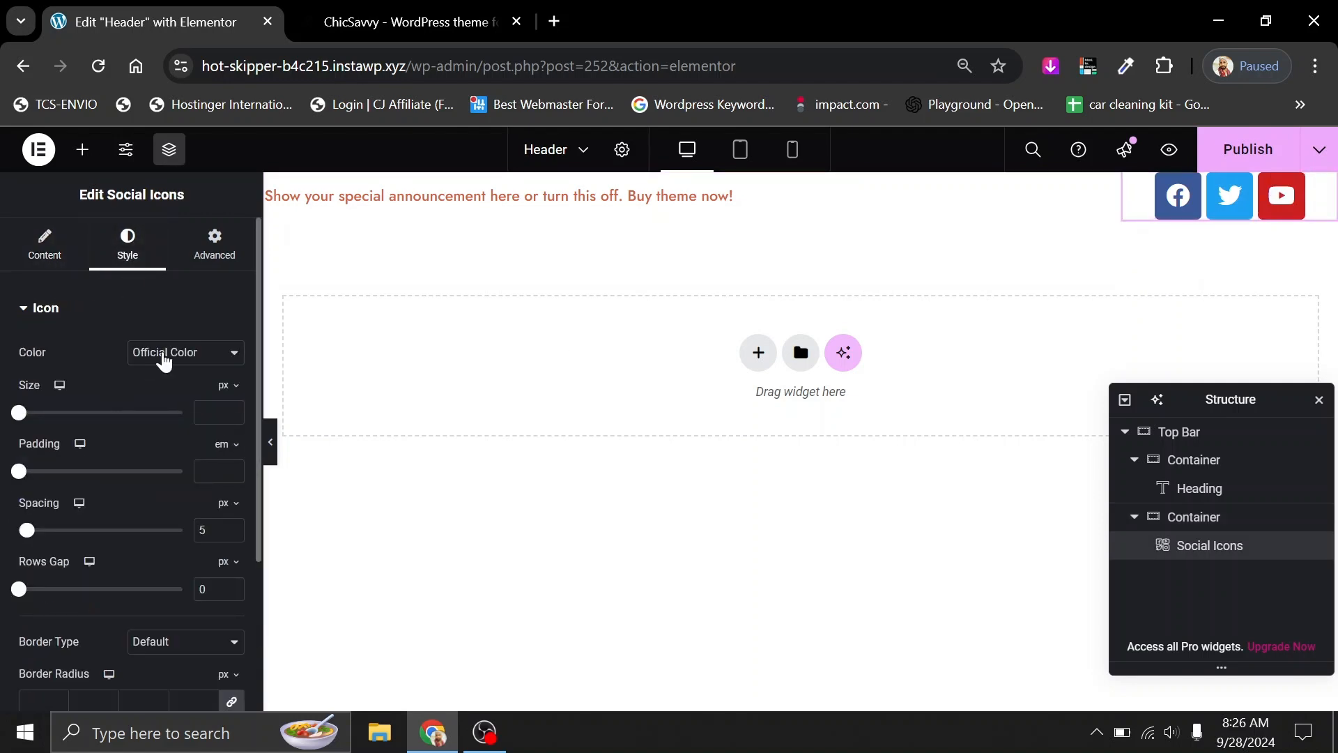
left_click(161, 354)
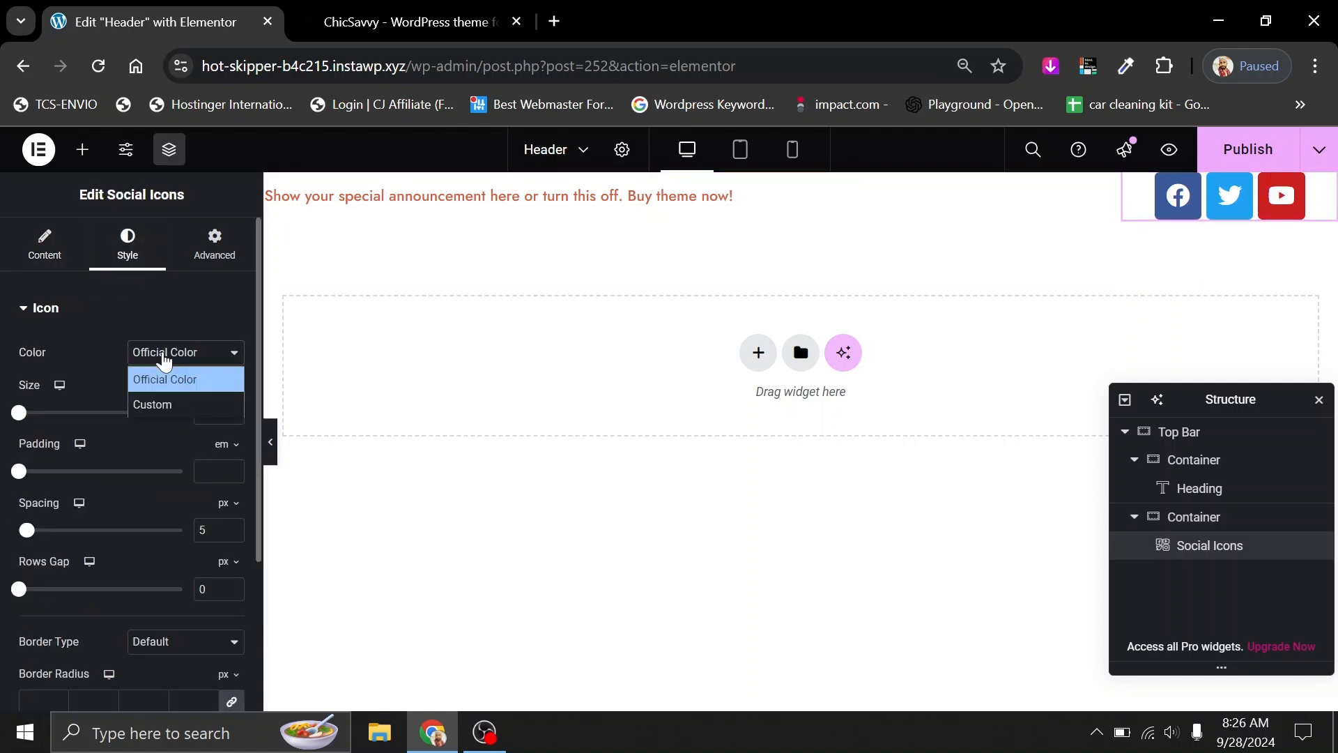
left_click(157, 405)
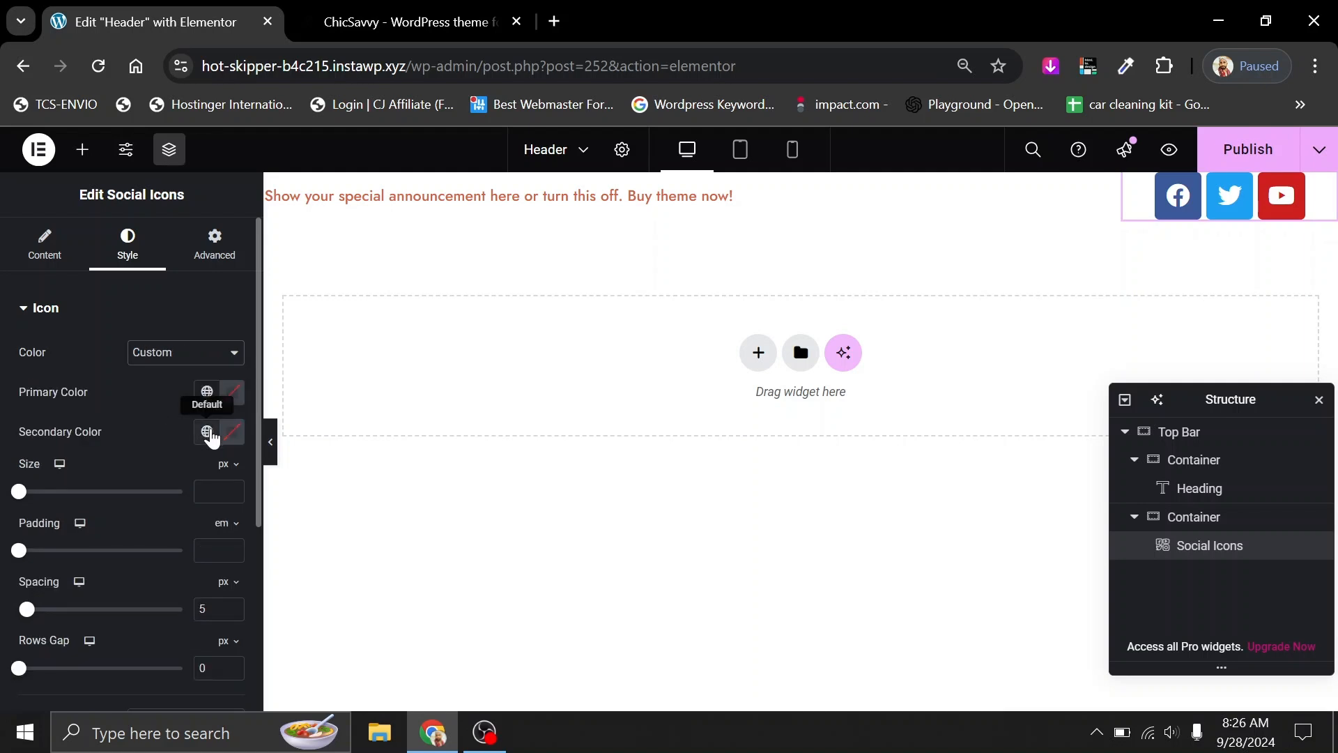
Apply the global Primary Color as the social icons' secondary color and compare with the icons in the ChicSavvy demo's announcement bar.
left_click(209, 434)
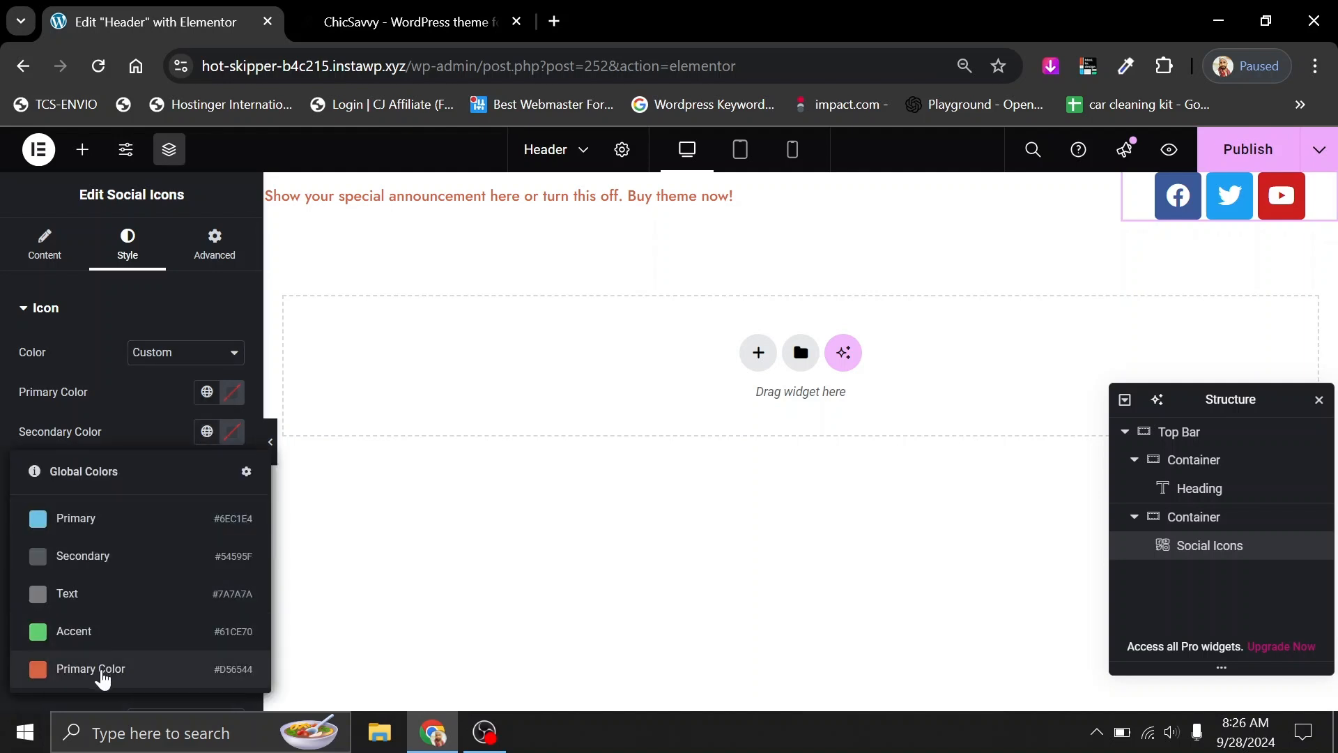
left_click(91, 669)
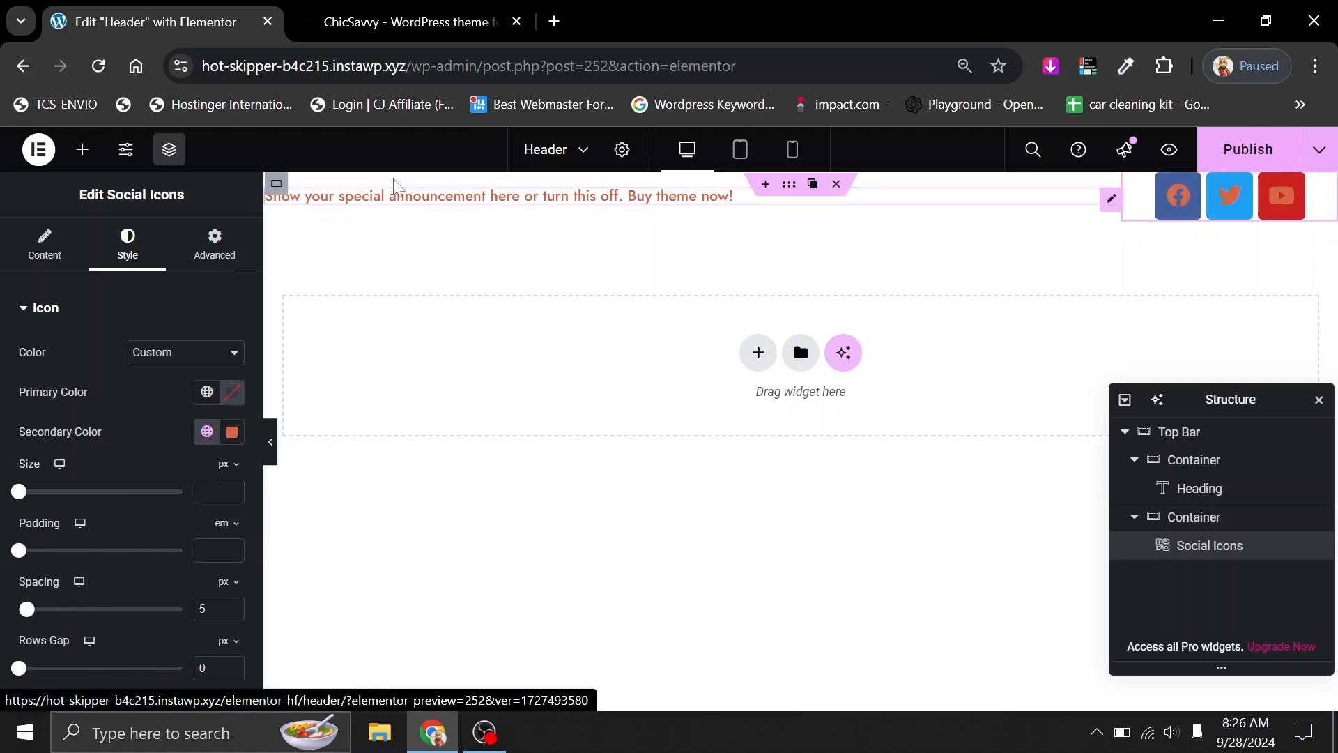
left_click(396, 22)
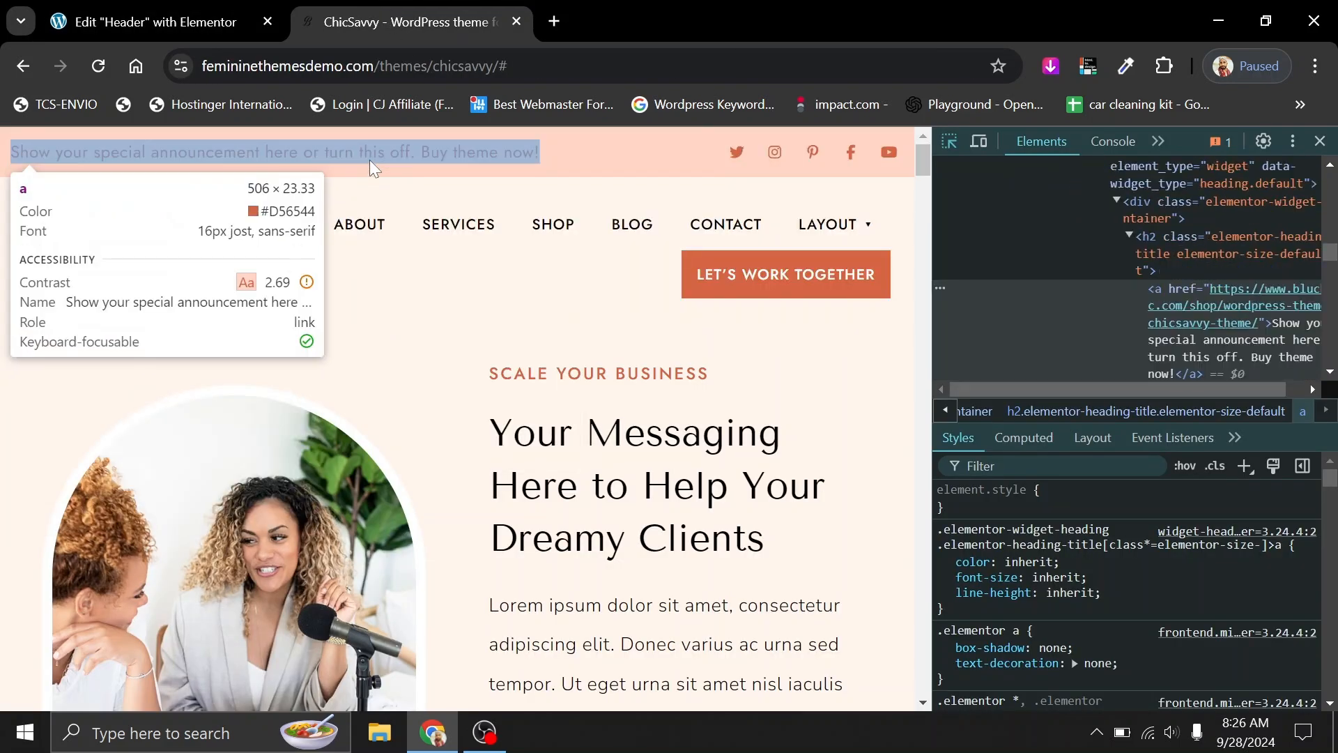
left_click(851, 161)
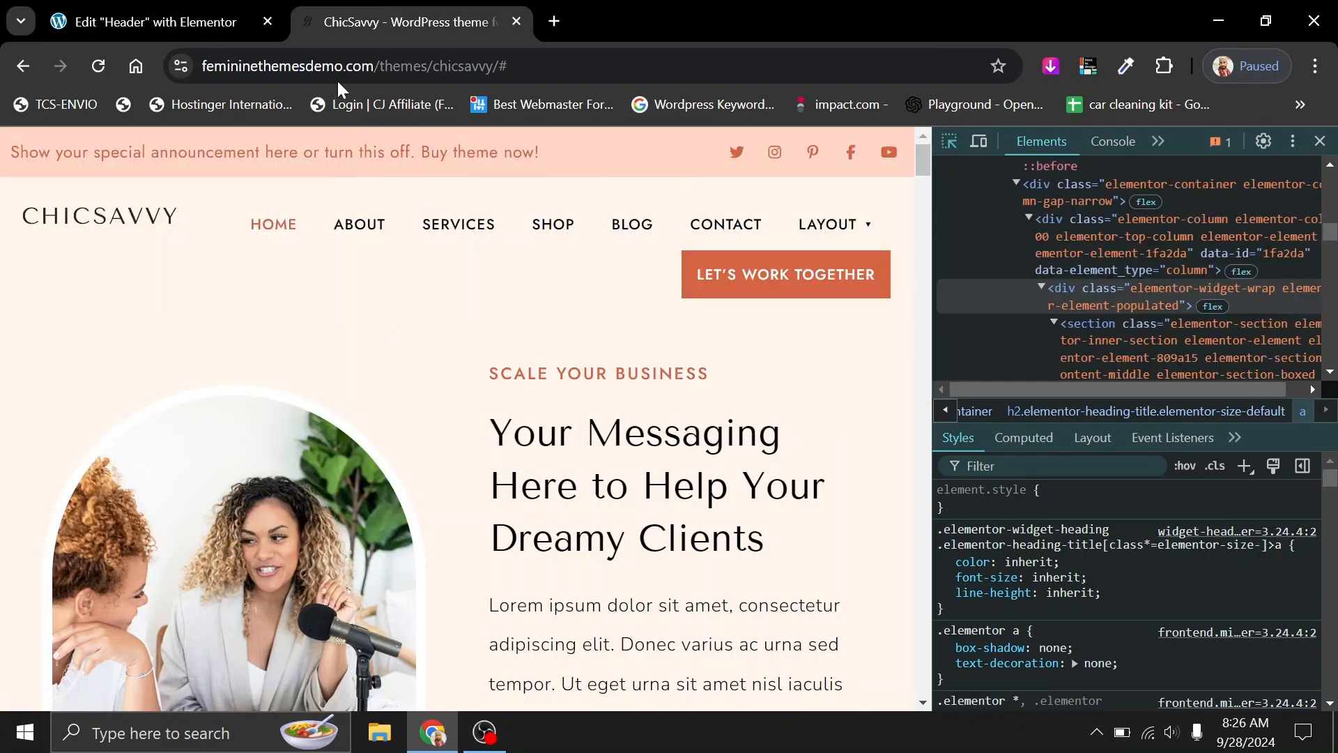
left_click(117, 16)
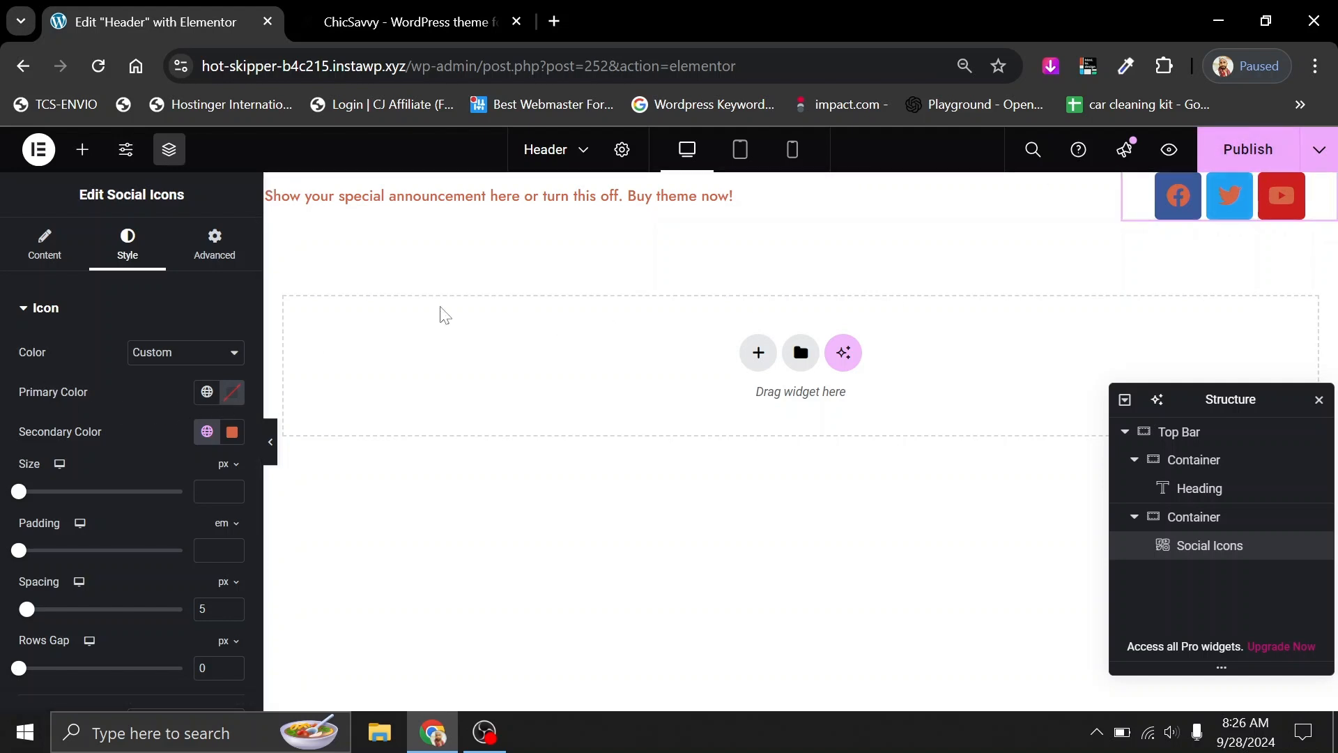
Make the social icons' primary color fully transparent (#02010100) and set their size to 20 px.
left_click(232, 409)
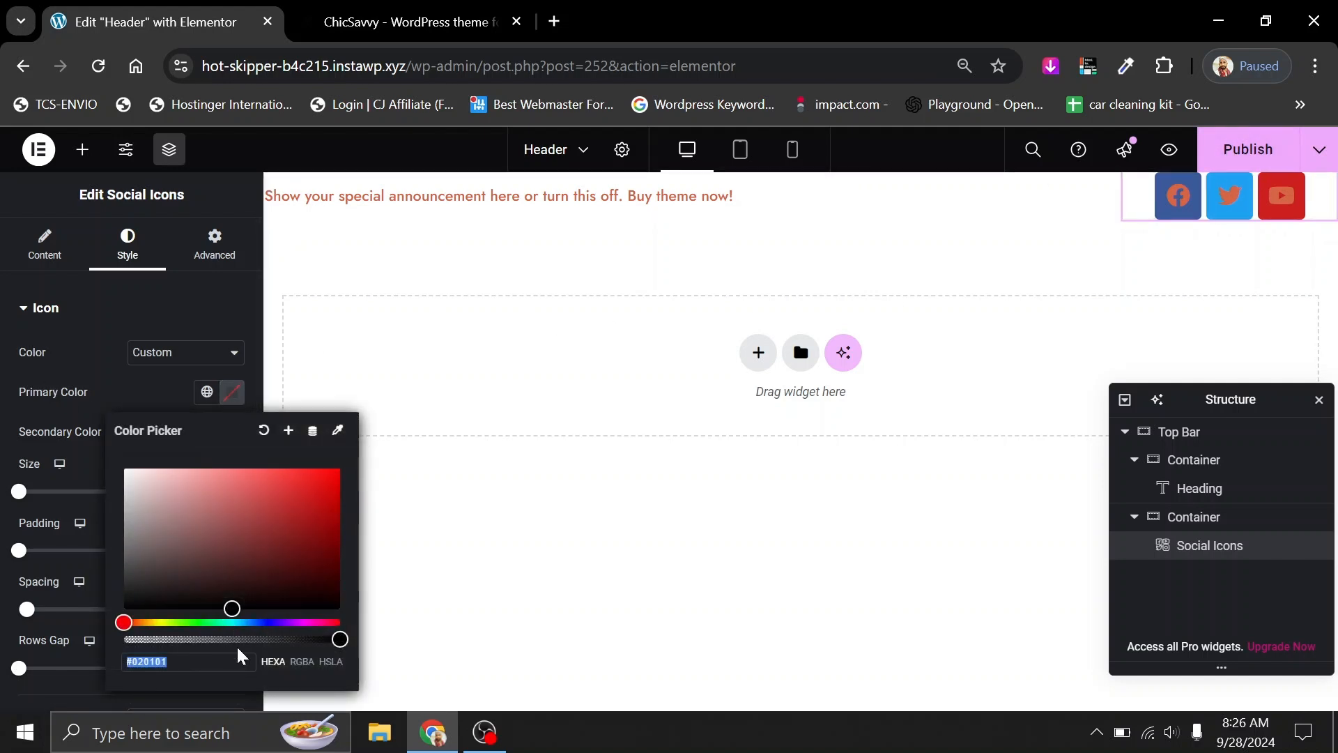
left_click_drag(340, 640, 119, 641)
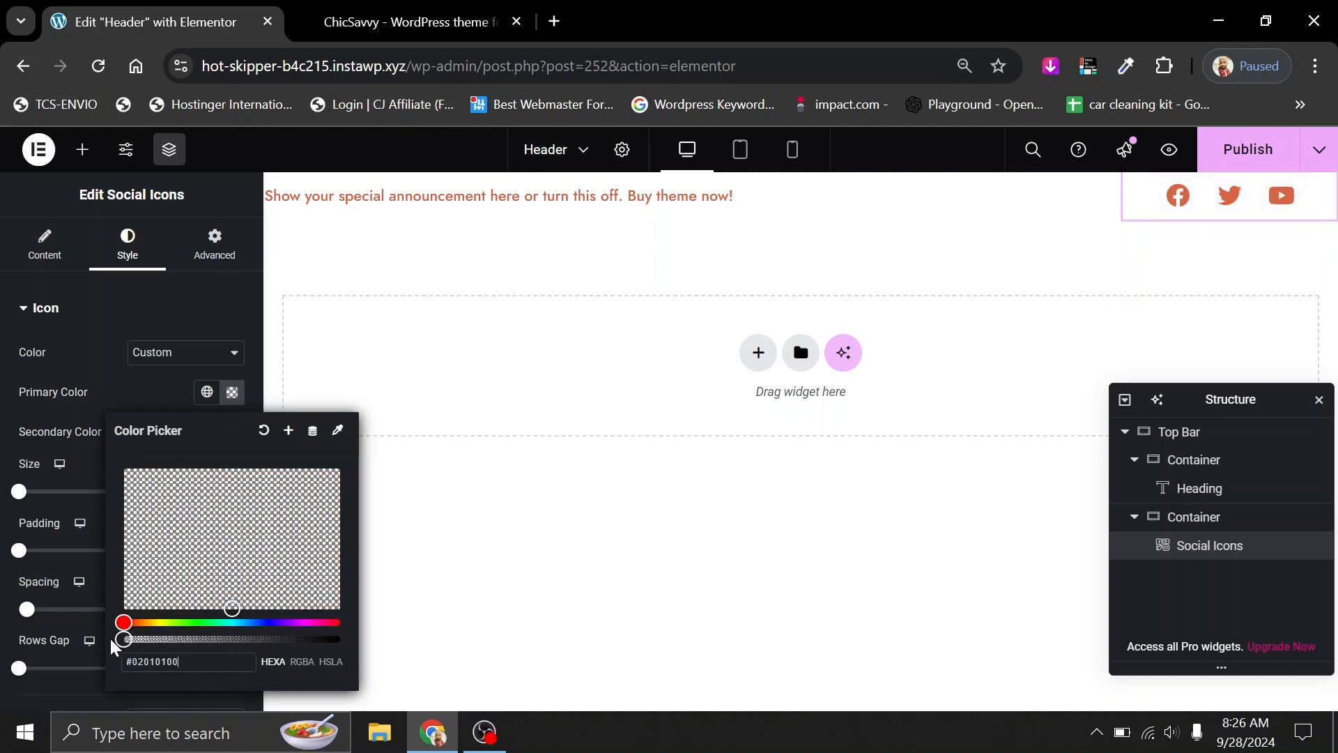
left_click(230, 397)
left_click(232, 496)
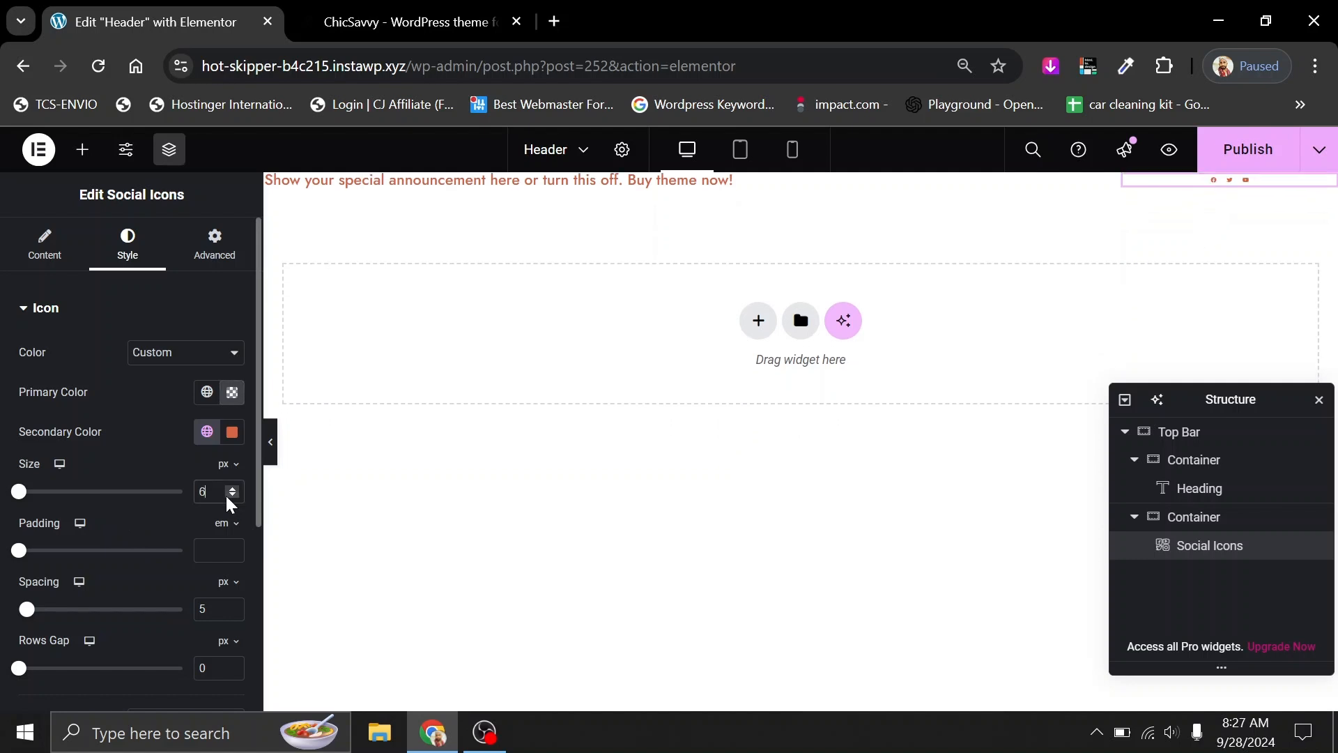
key("BackSpace")
type("20")
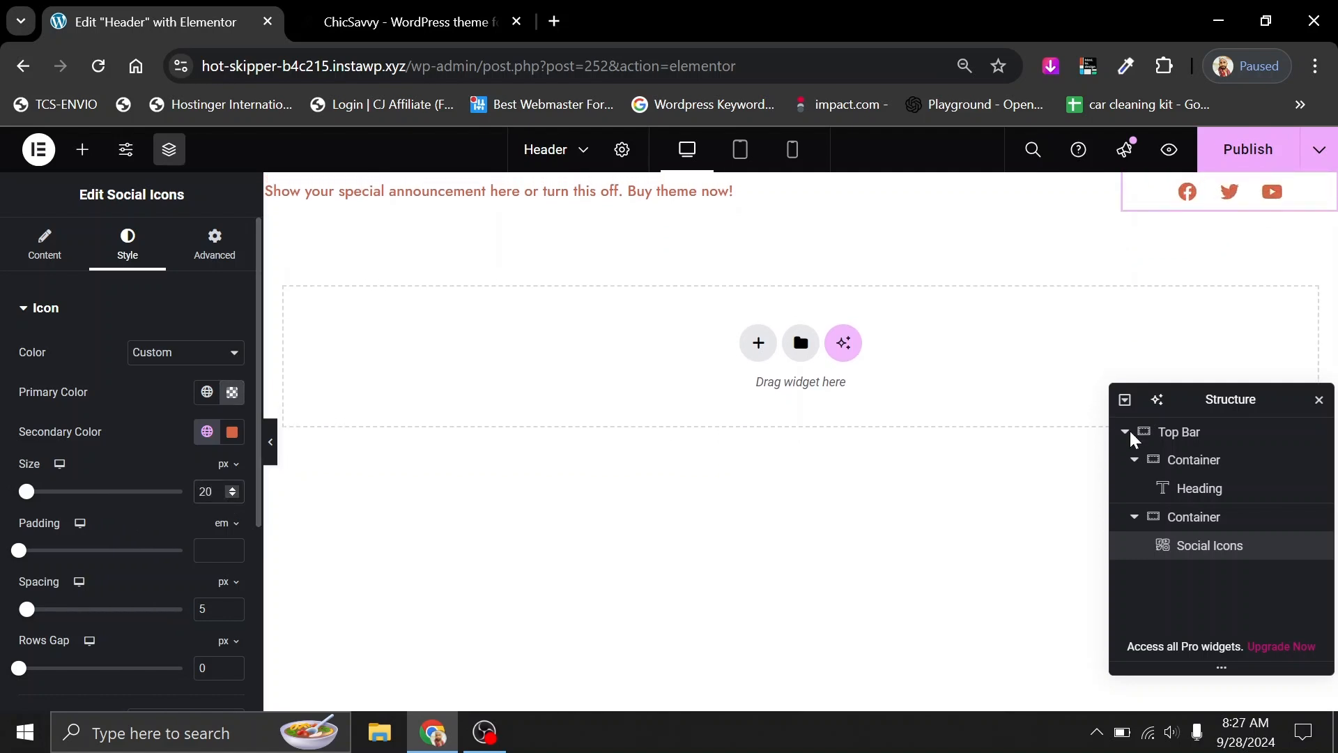
Add a new item to the Social Icons widget using the Pinterest icon from the icon library.
left_click(1134, 187)
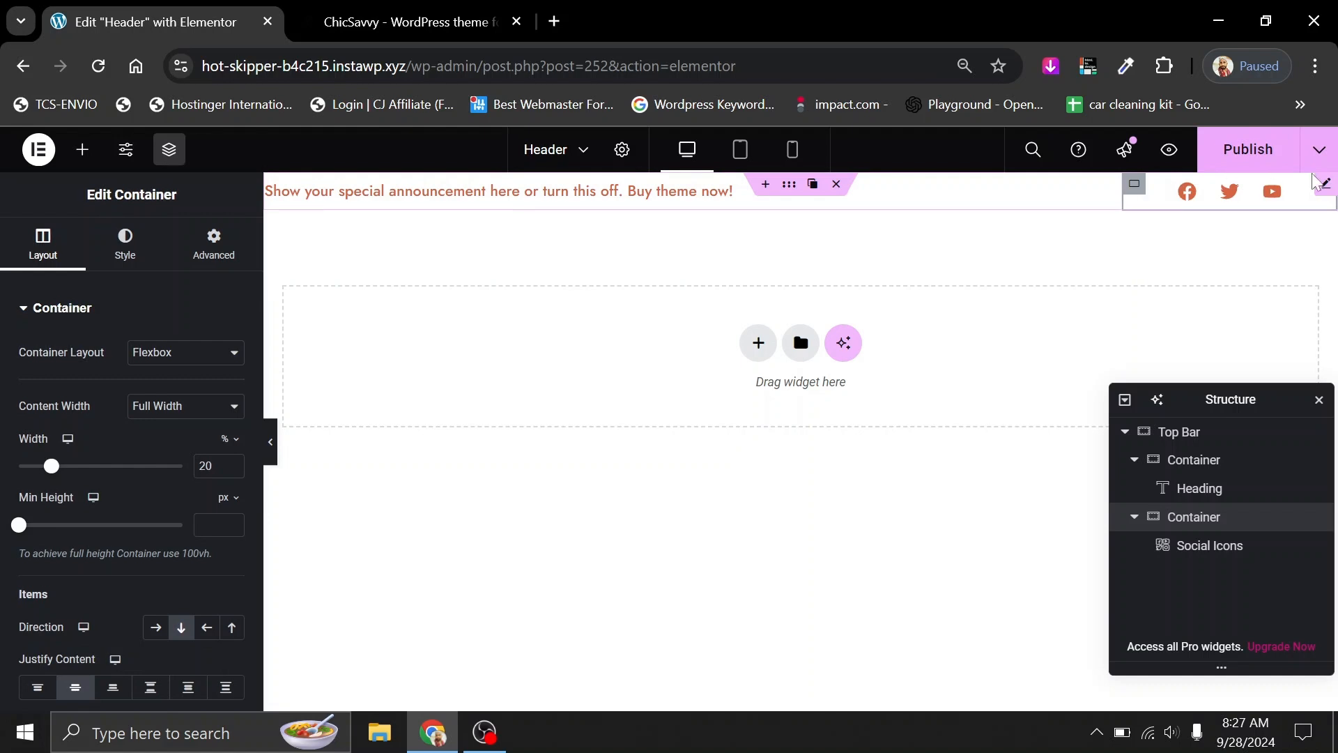
left_click(1287, 209)
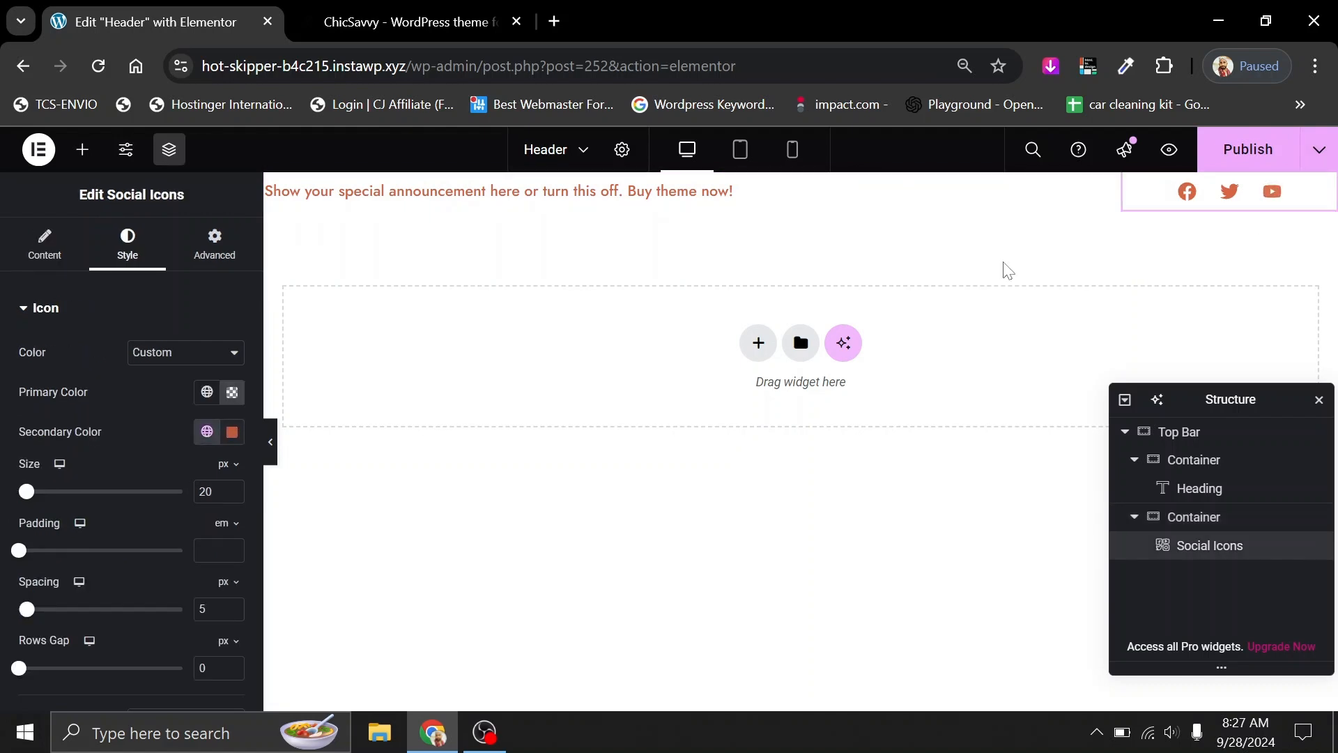
left_click(45, 244)
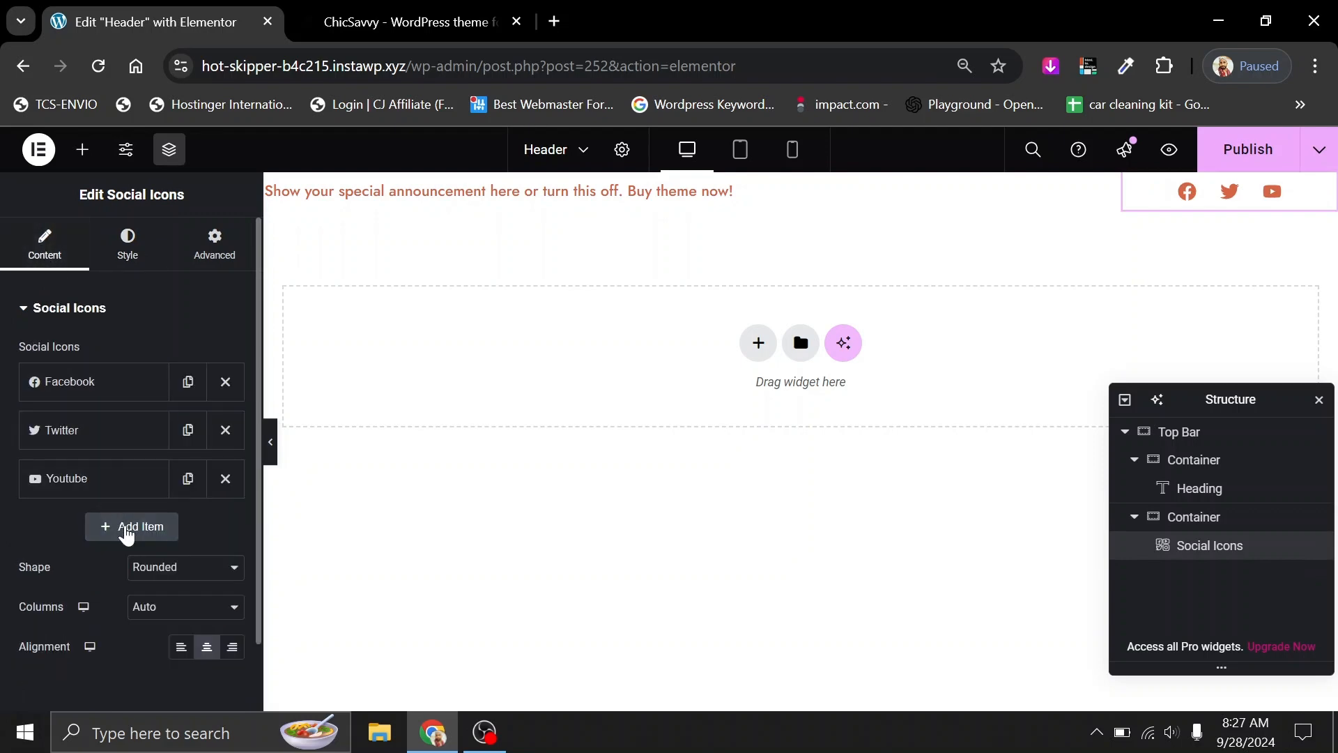
left_click(127, 528)
left_click(124, 624)
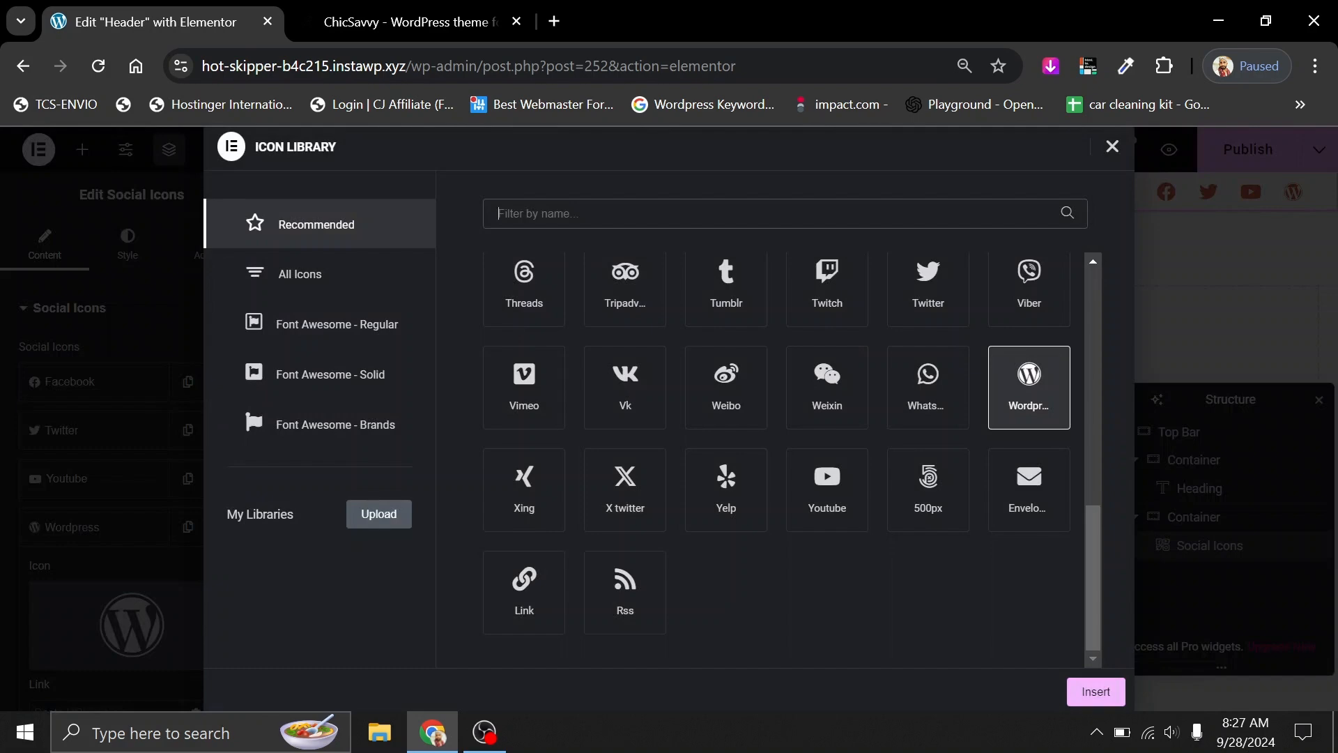
type("pin")
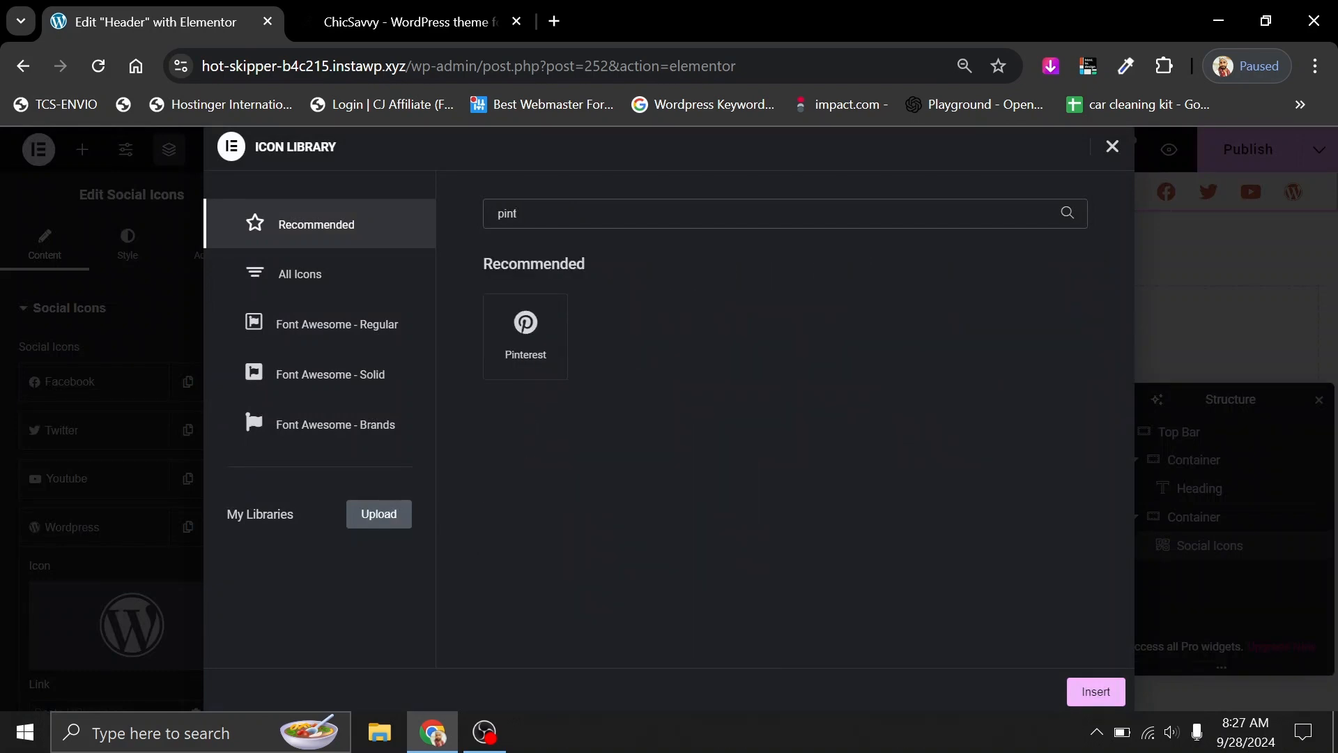
type("t")
left_click(519, 338)
left_click(1093, 693)
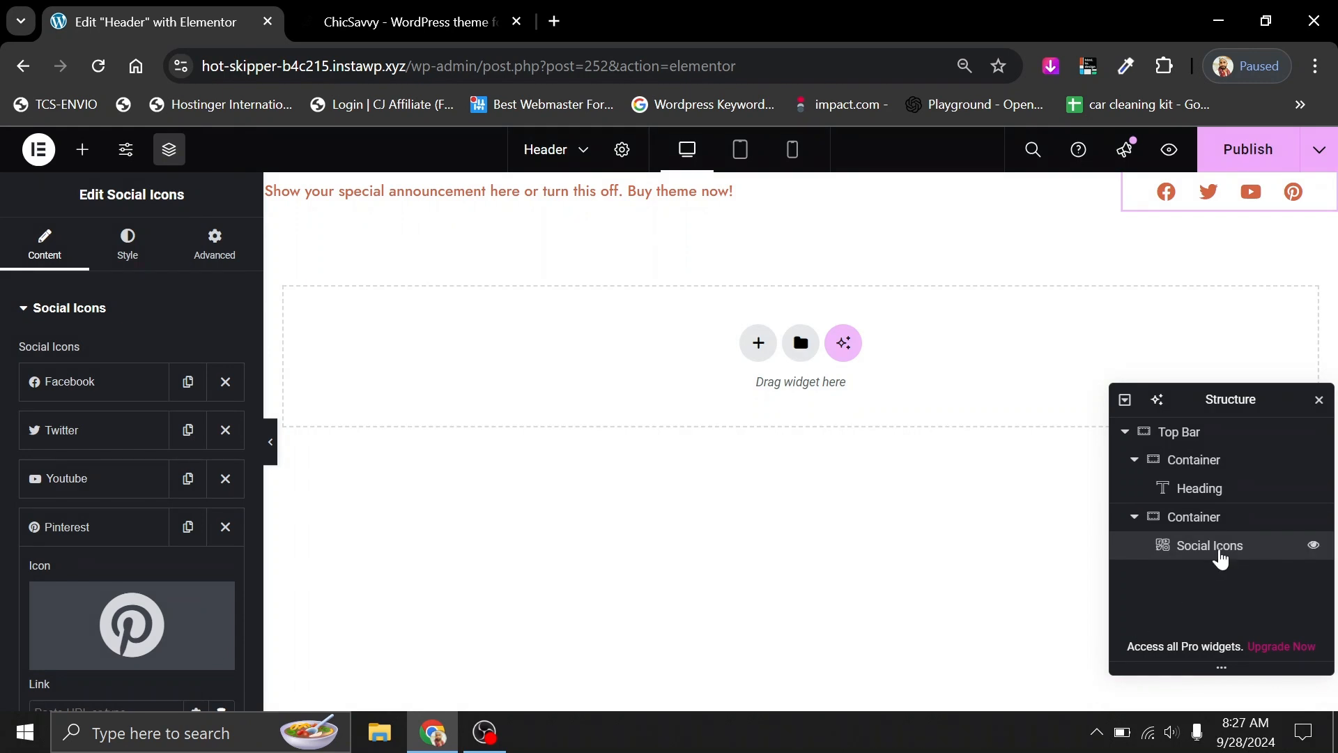
Close the Structure panel and set the social icons' shape to Square, keeping the columns on Auto.
left_click(1319, 400)
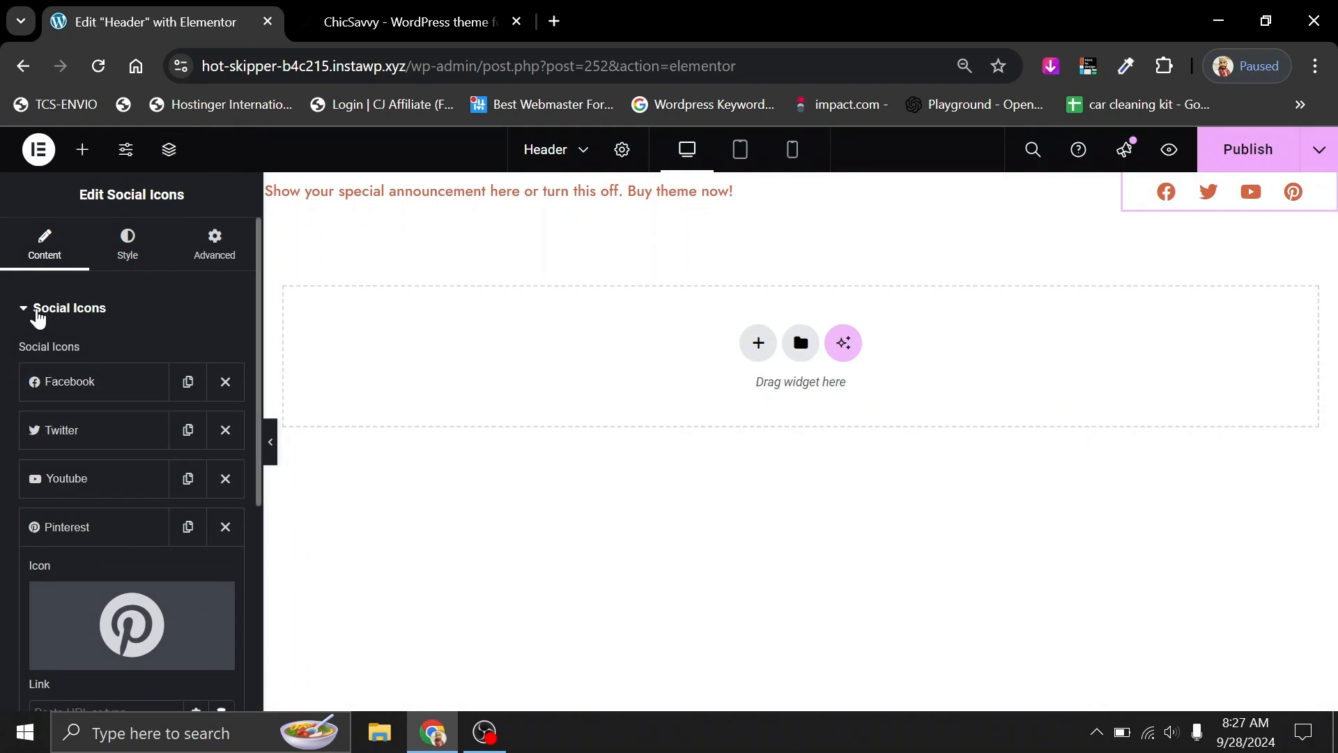
scroll(31, 481, "down", 5)
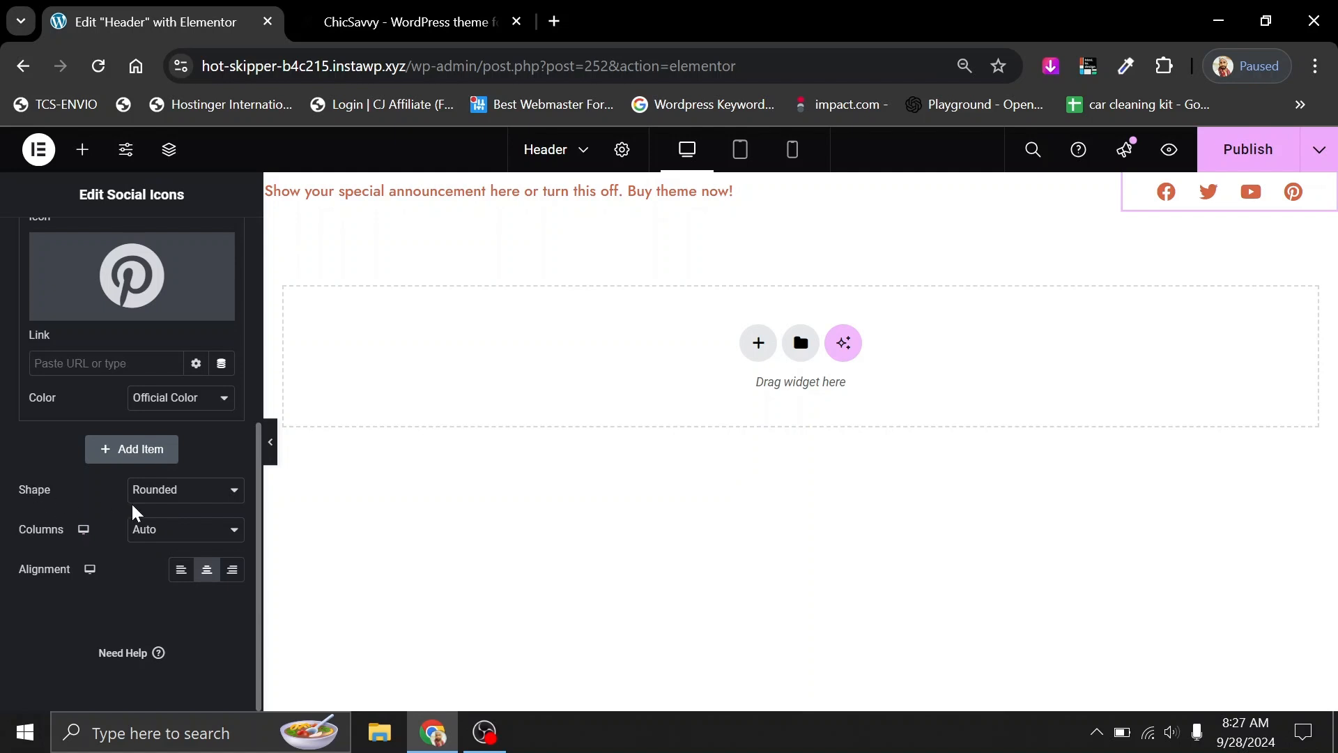
left_click(193, 490)
left_click(186, 514)
left_click(173, 531)
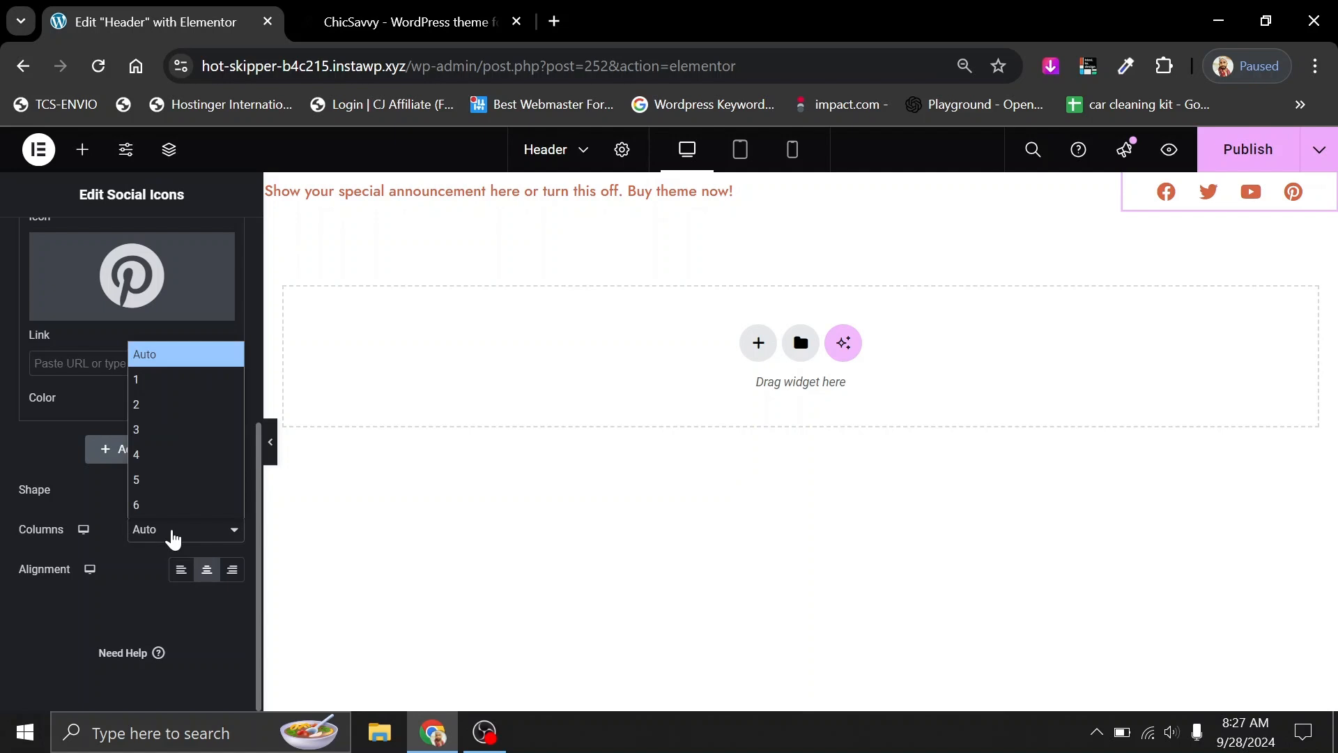
left_click(173, 534)
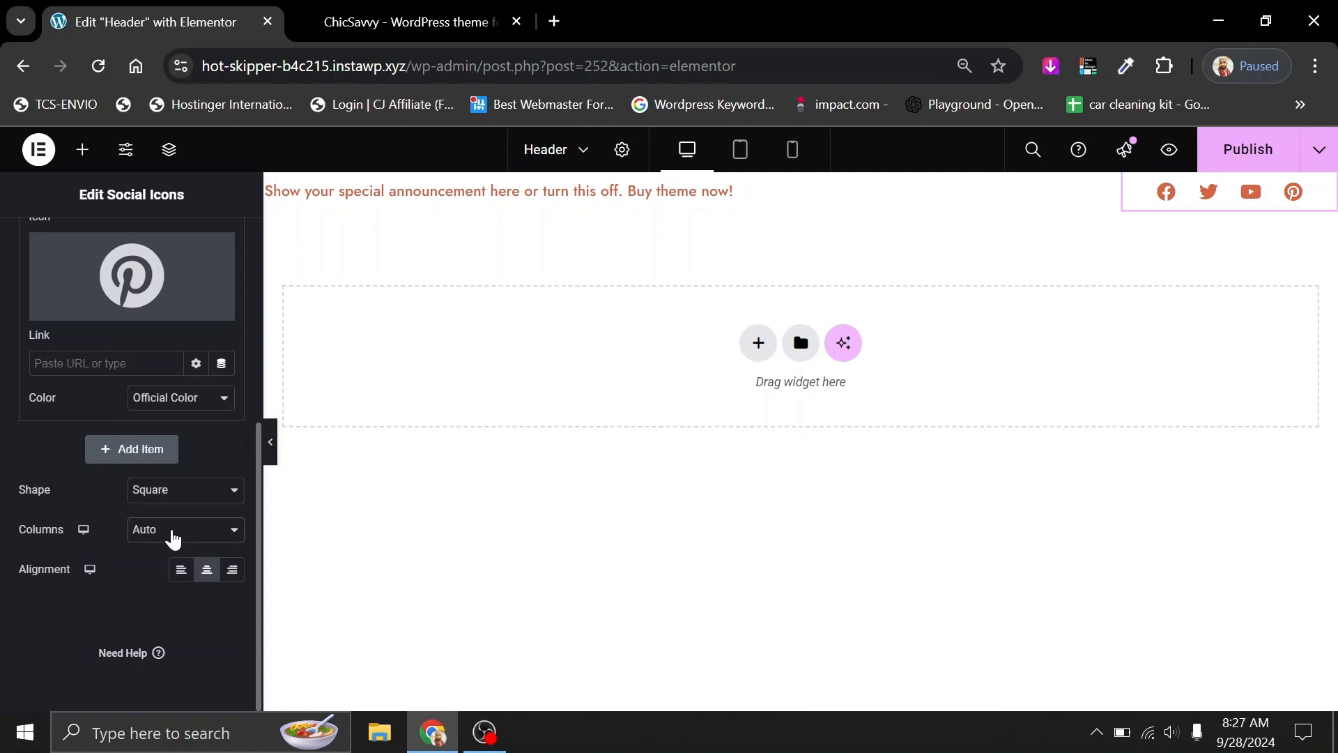
Save the Top Bar's background color #FFD0BC as a new global color named BG Color.
key("ctrl+Tab")
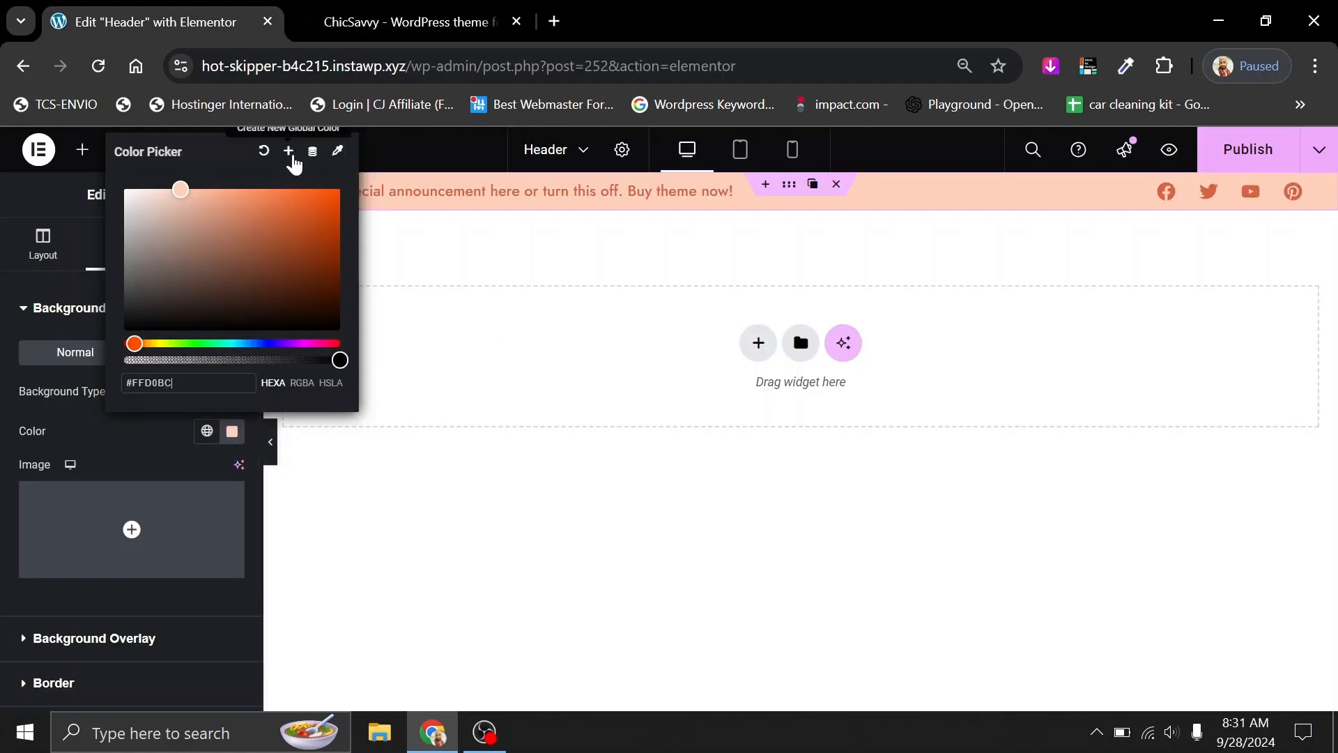
left_click(289, 152)
left_click_drag(619, 425, 522, 431)
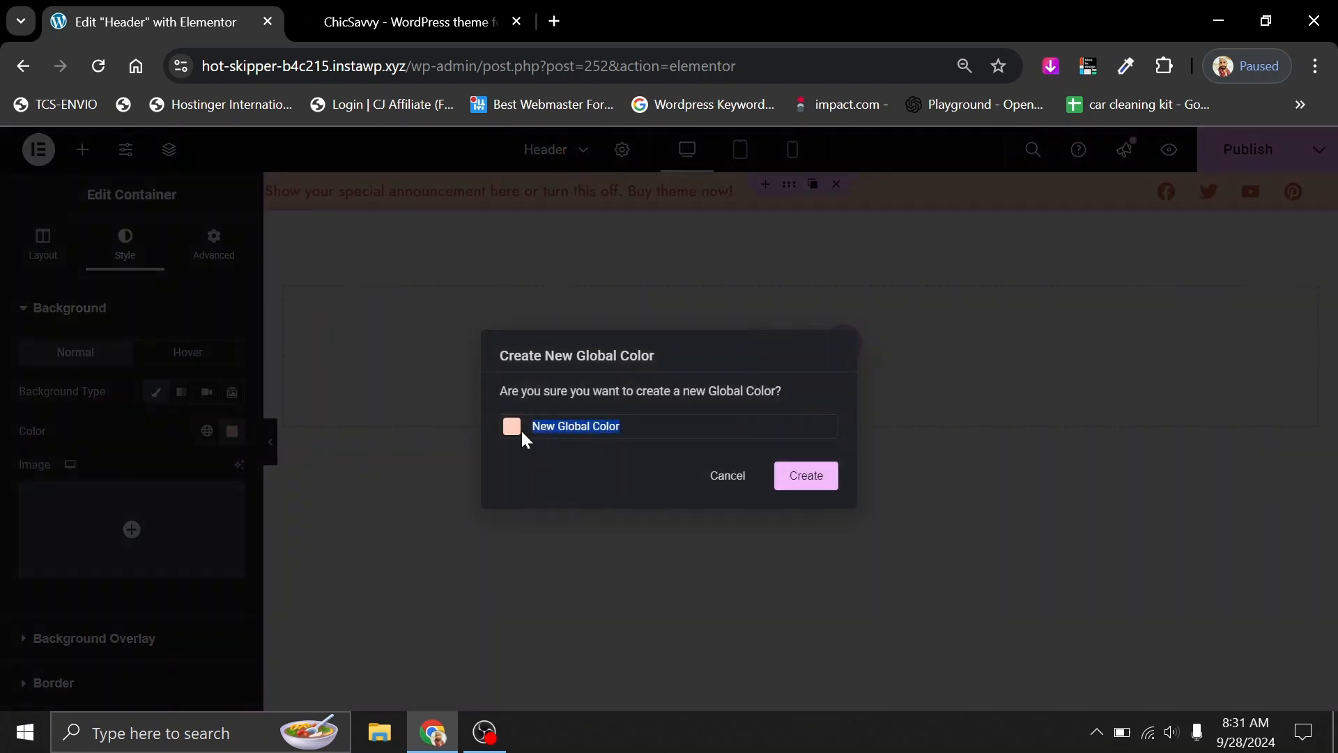
type("B")
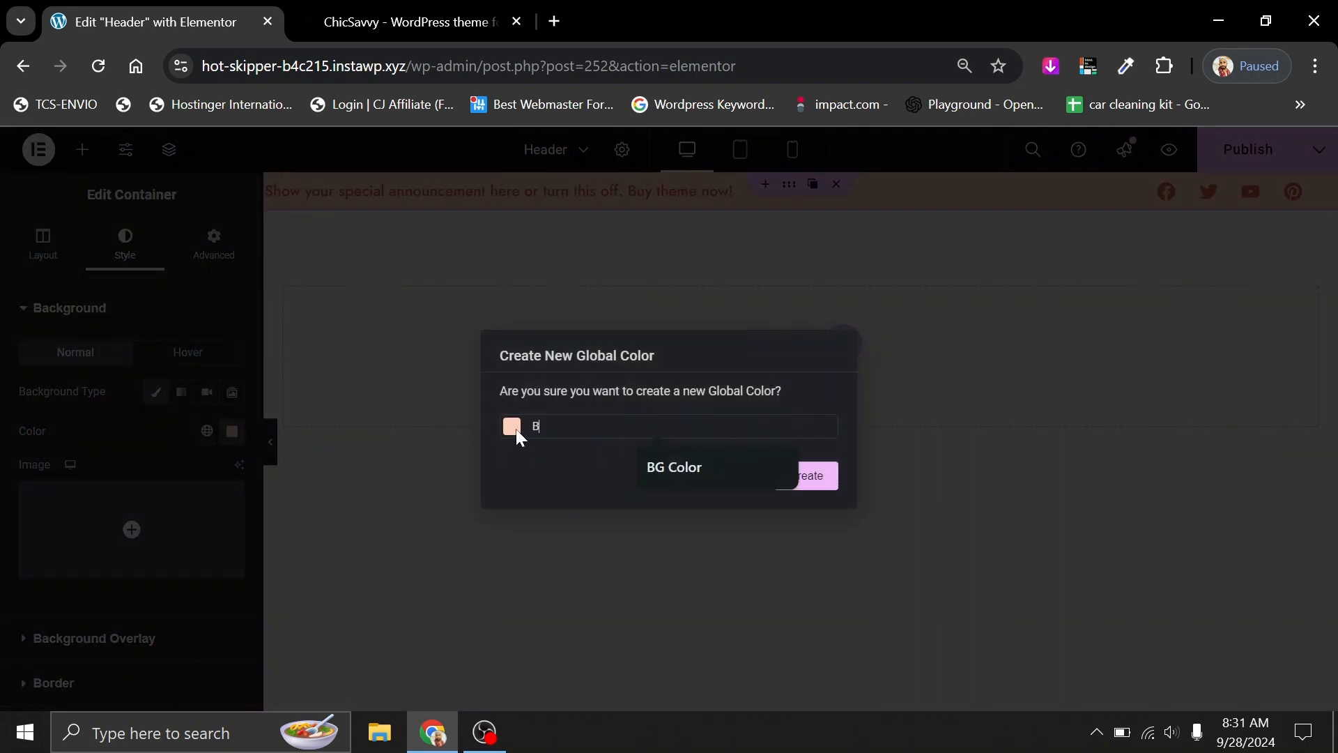
type("G Color")
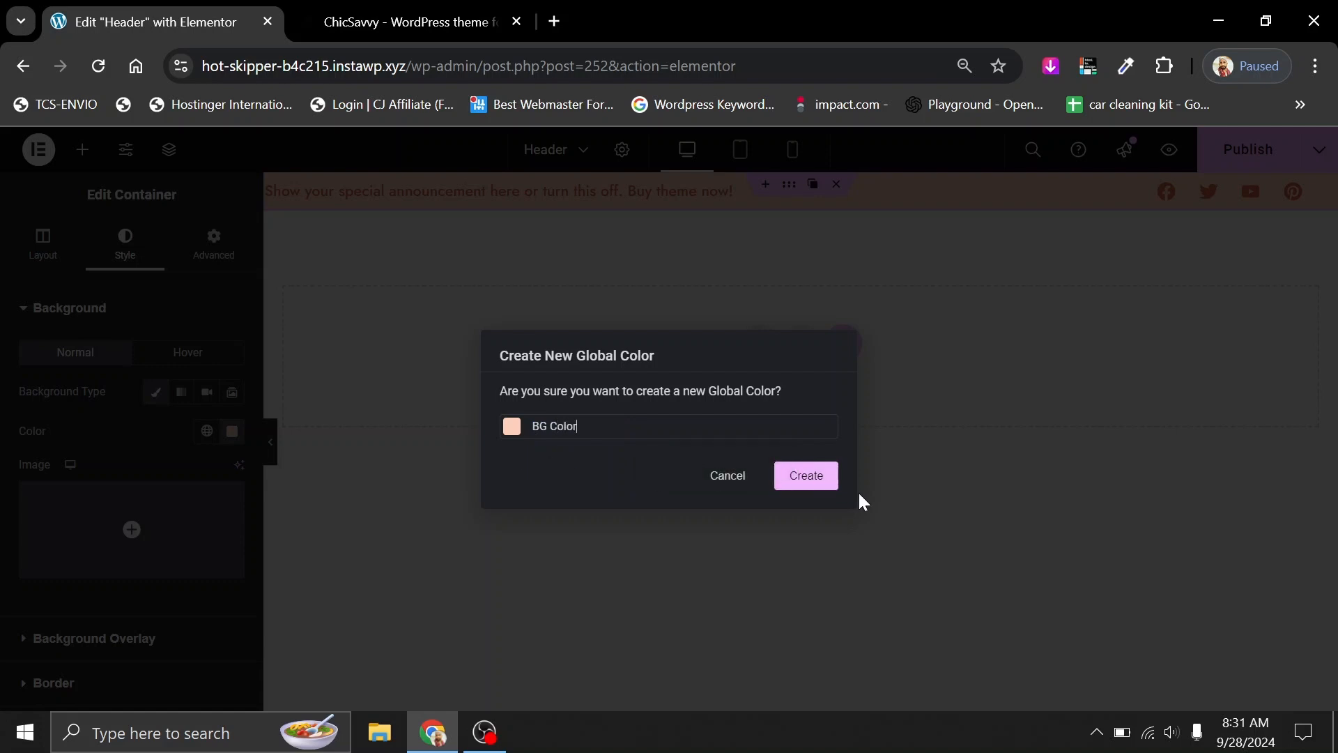
left_click(806, 475)
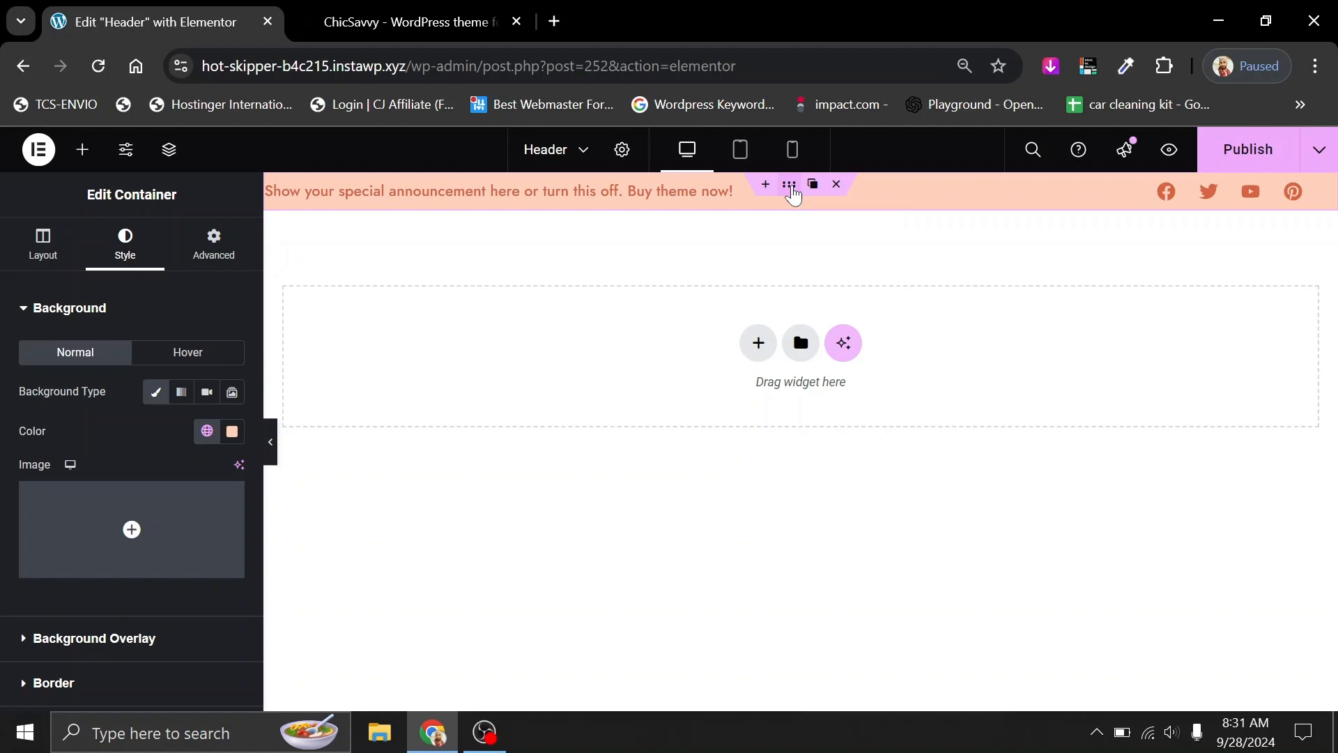
Set the Top Bar container's top and bottom padding to 10 px each.
left_click(213, 244)
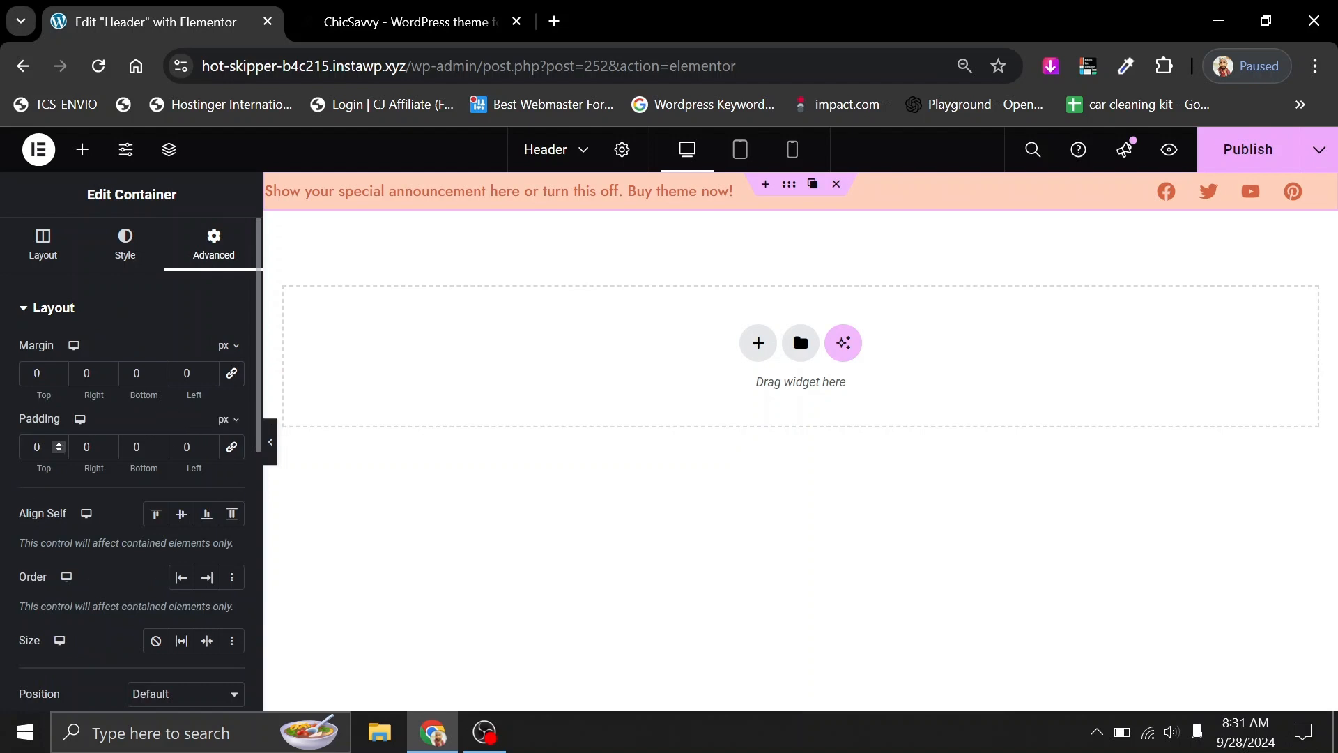
type("1")
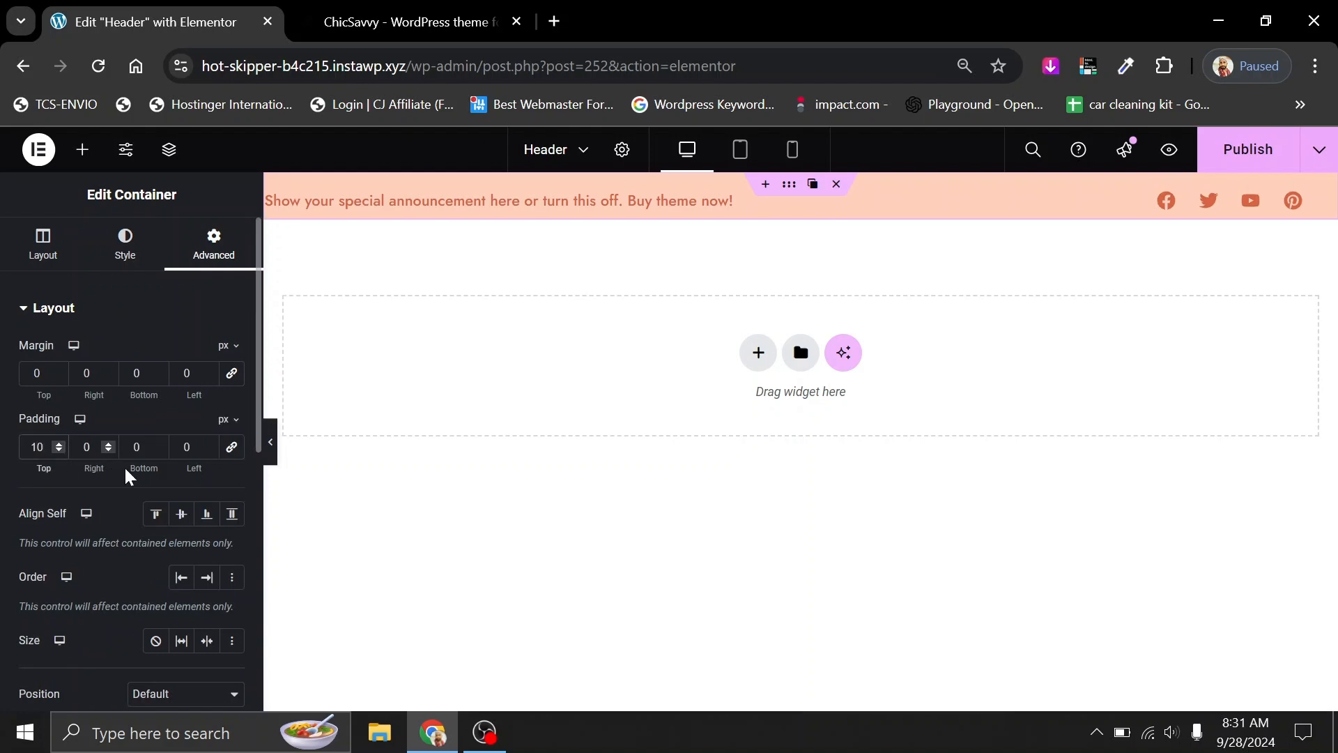
left_click(132, 448)
type("1")
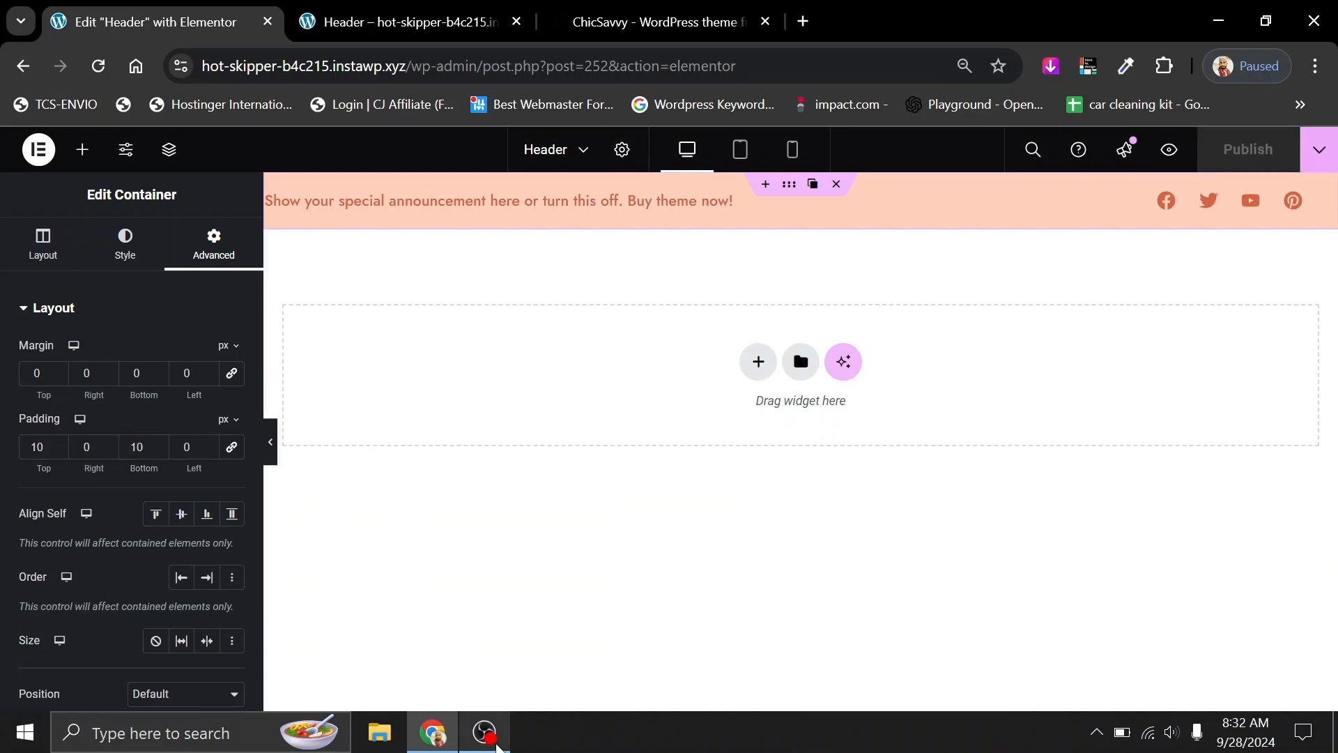
Add a two-column Flexbox container below the Top Bar and duplicate its first column to make three columns.
left_click(757, 362)
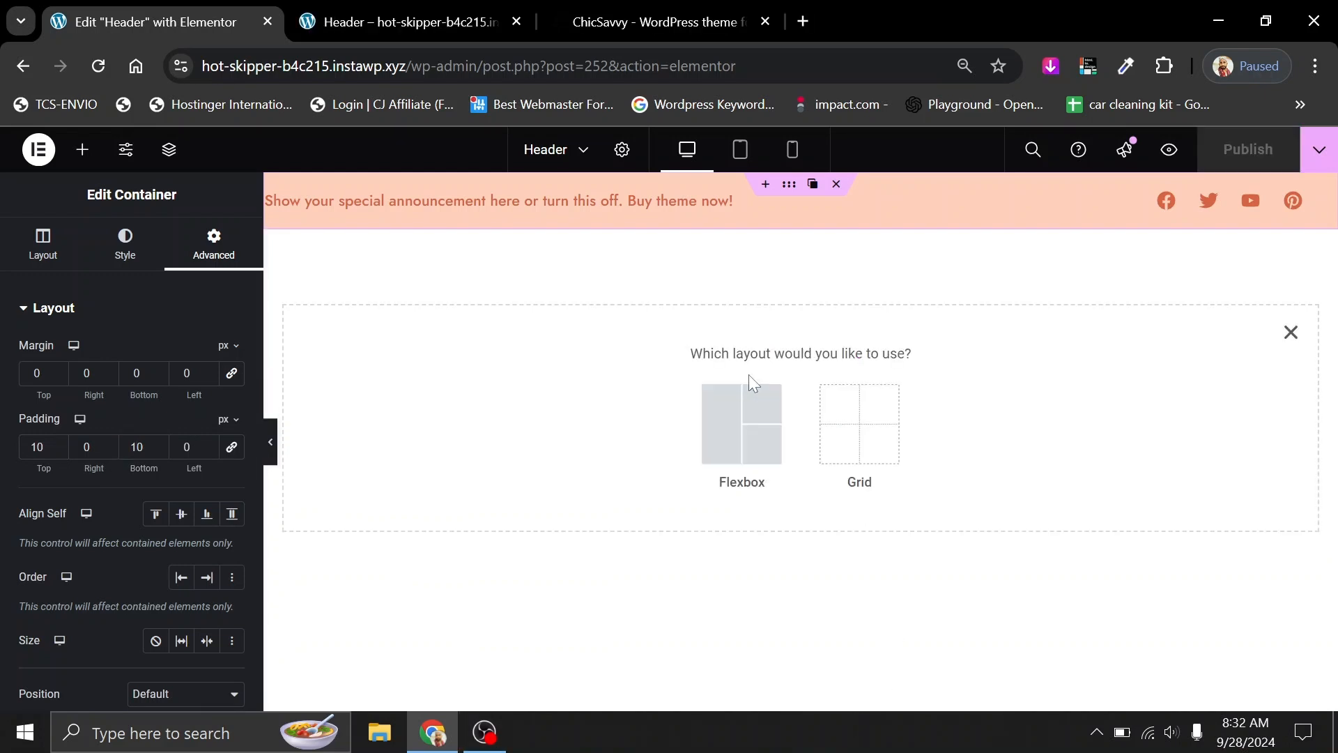
left_click(716, 452)
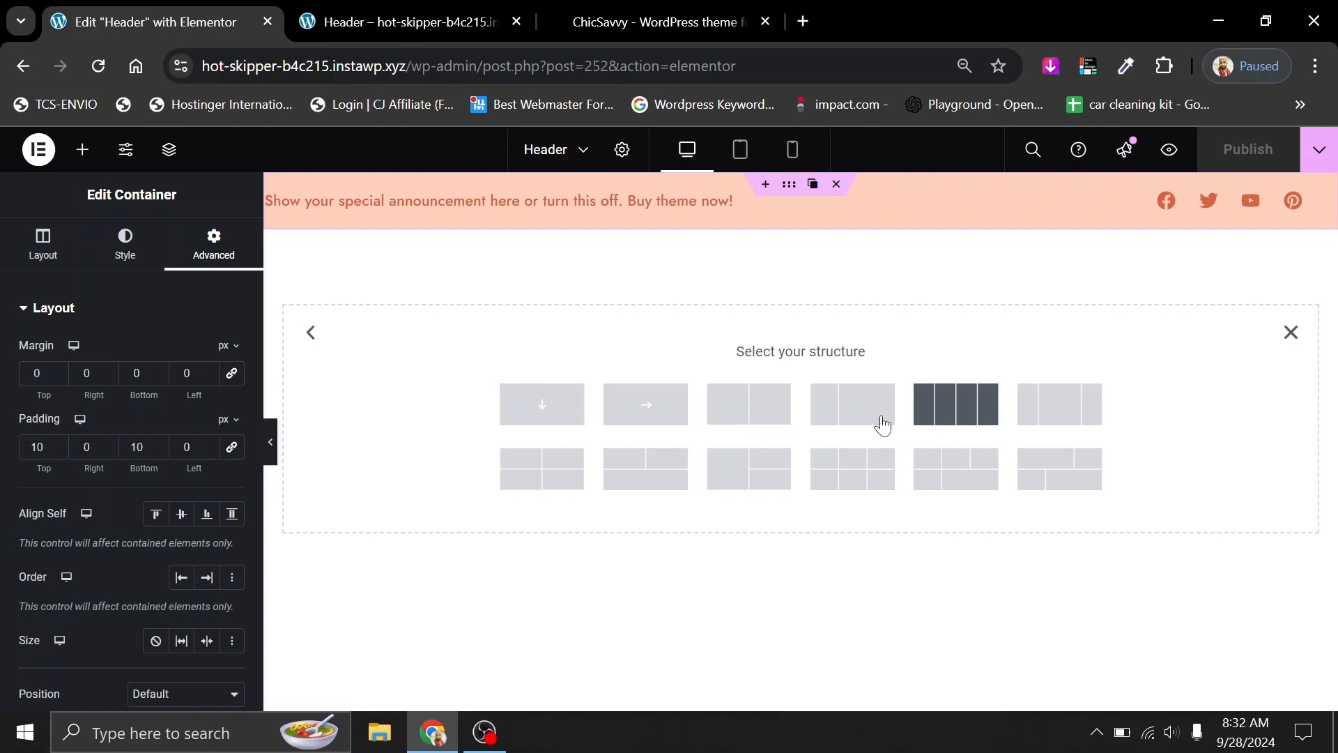
left_click(746, 421)
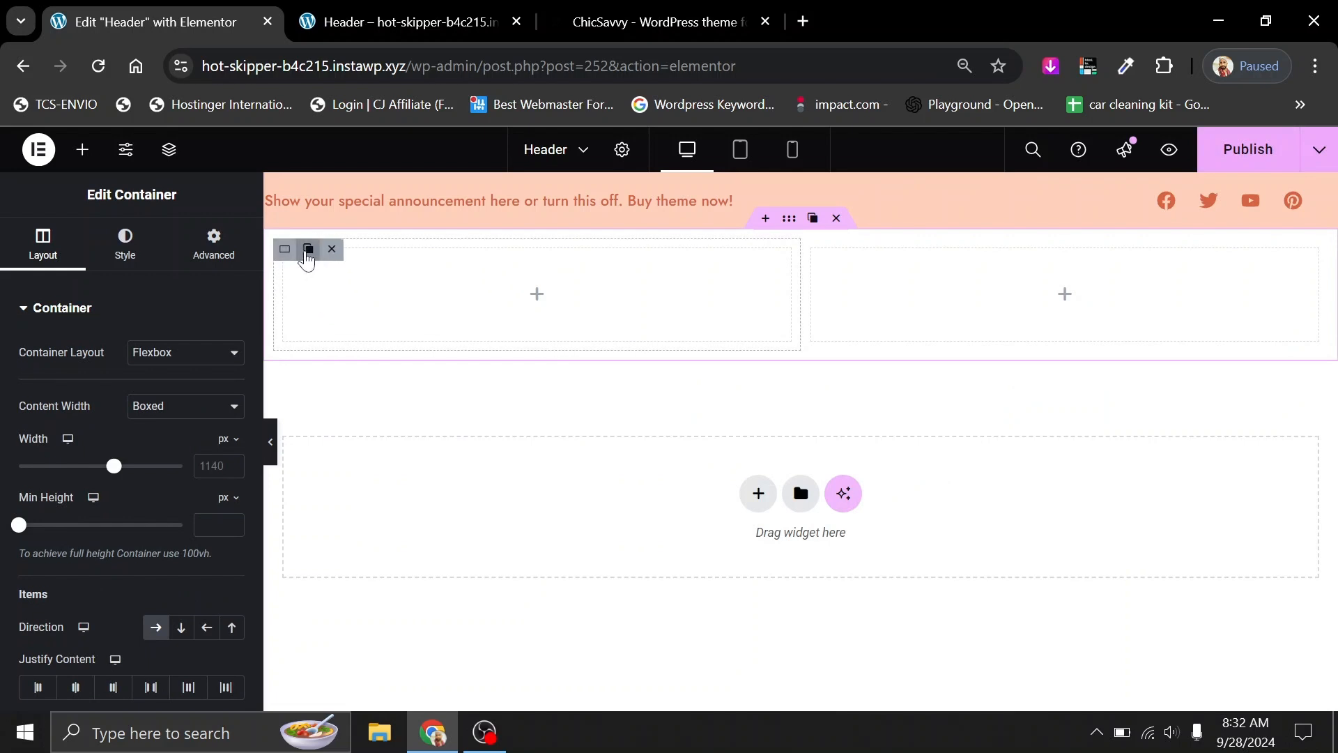
left_click(309, 249)
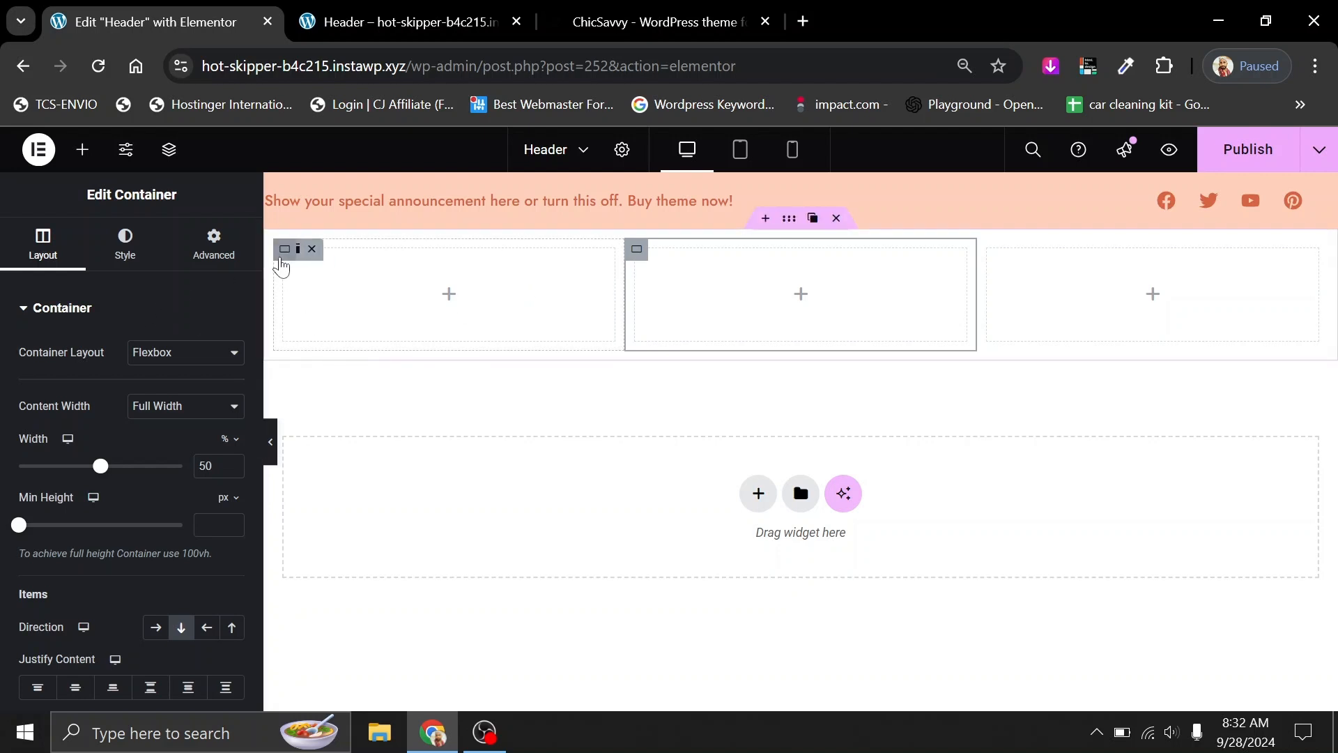
Set the new row's first column width to 20% and its middle column width to 70%.
left_click(283, 267)
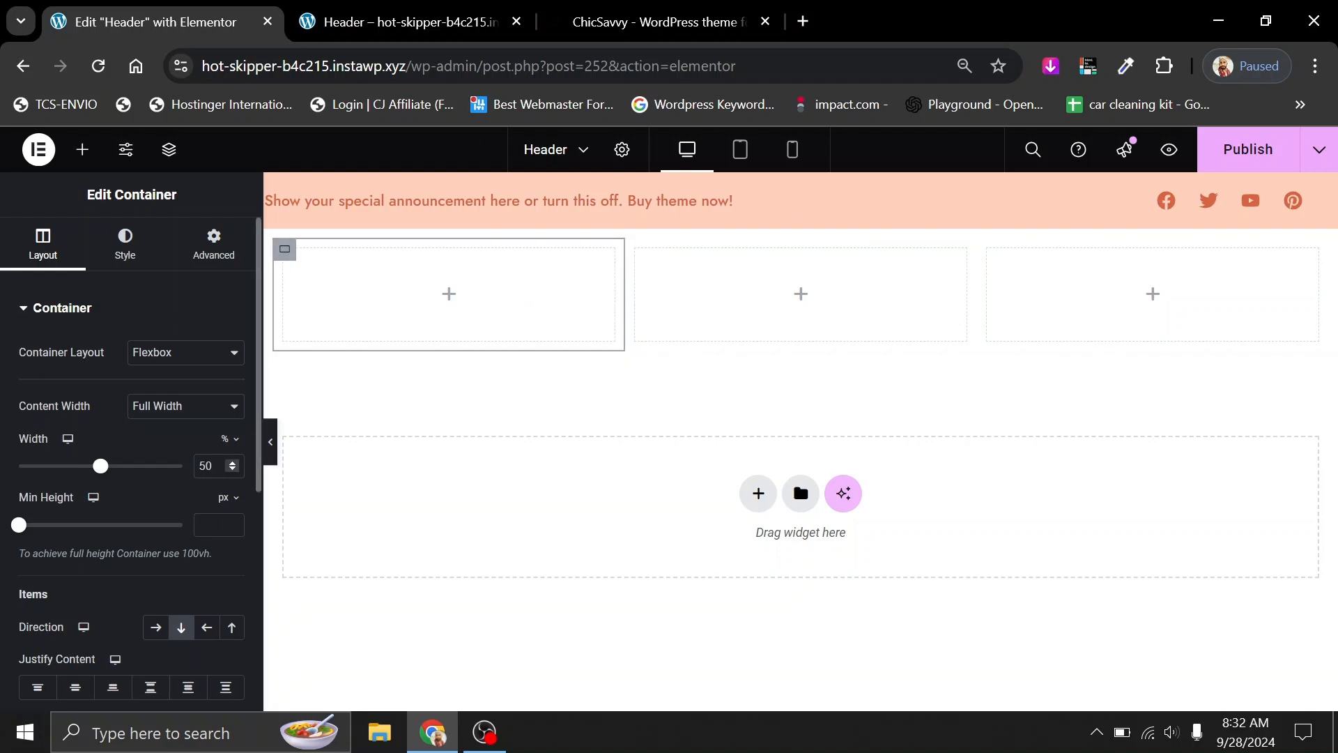
left_click(206, 467)
key("BackSpace")
type("2")
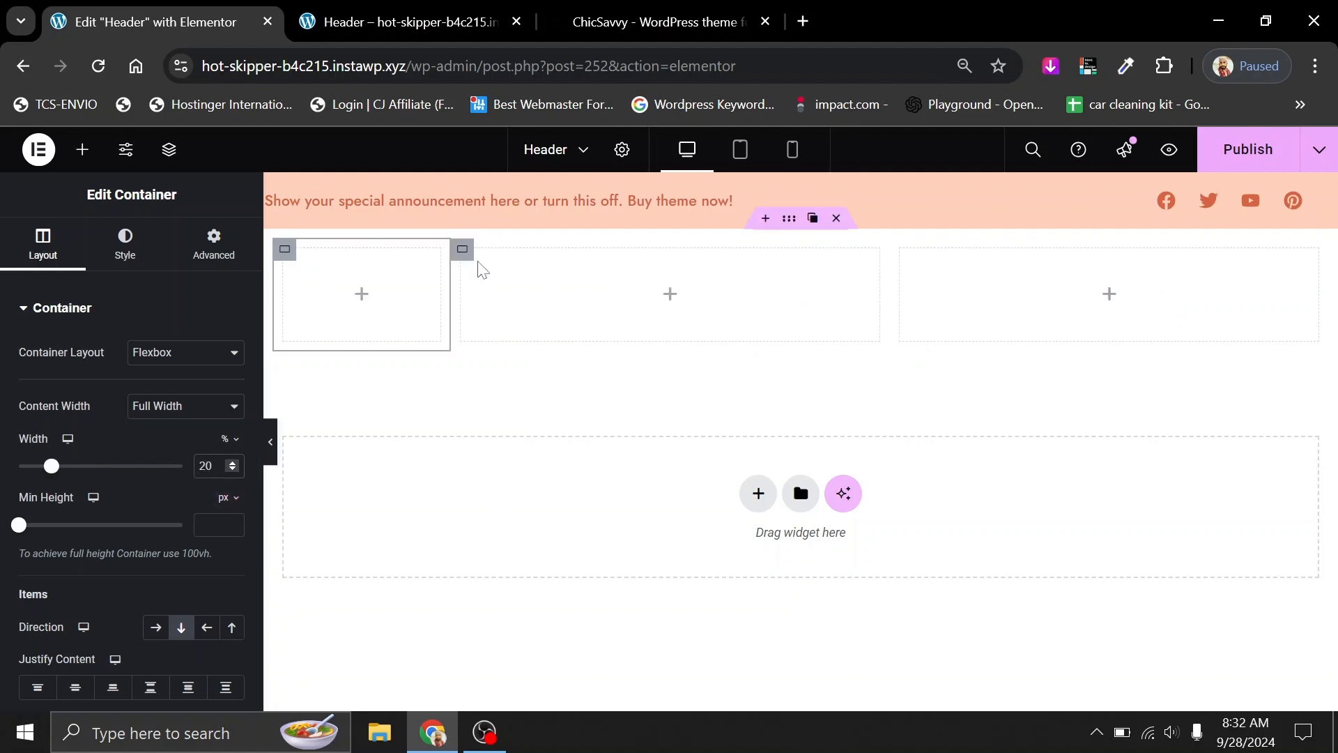
key("BackSpace")
type("7")
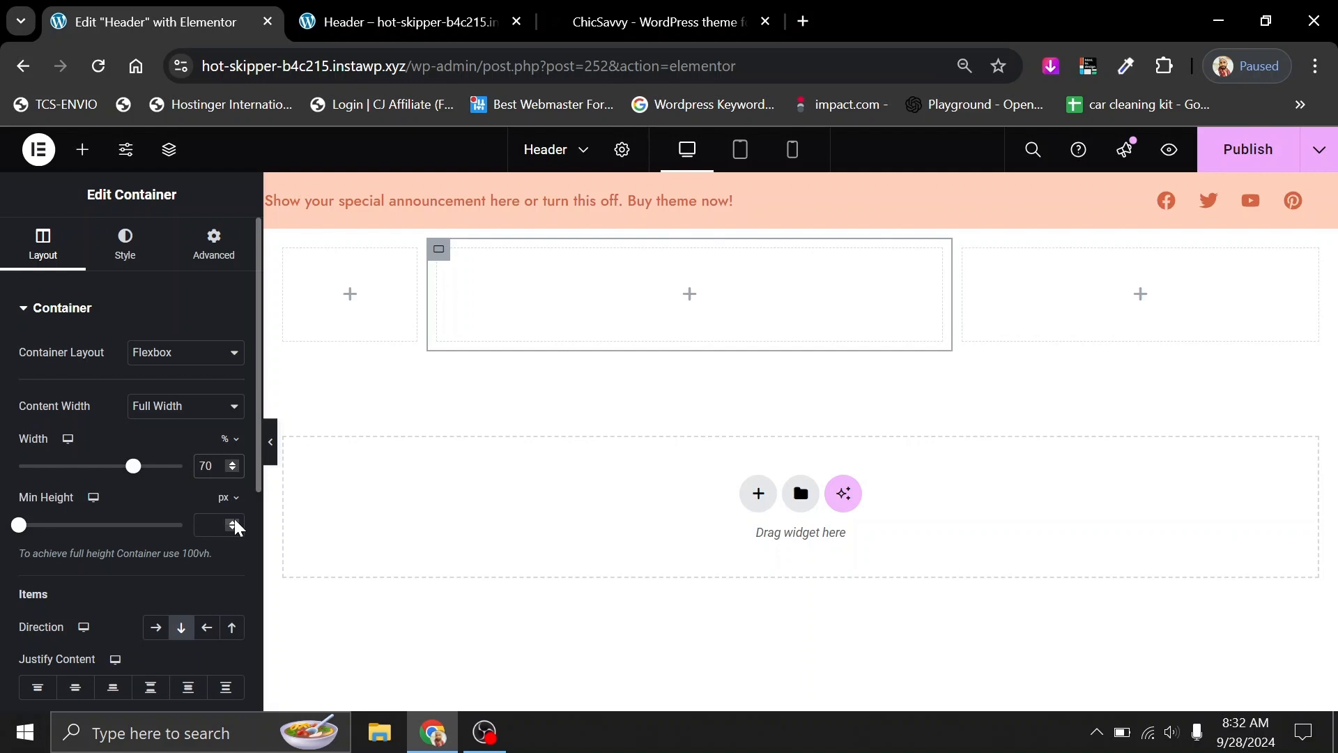
Set the new row's third column width to 10%.
left_click(964, 252)
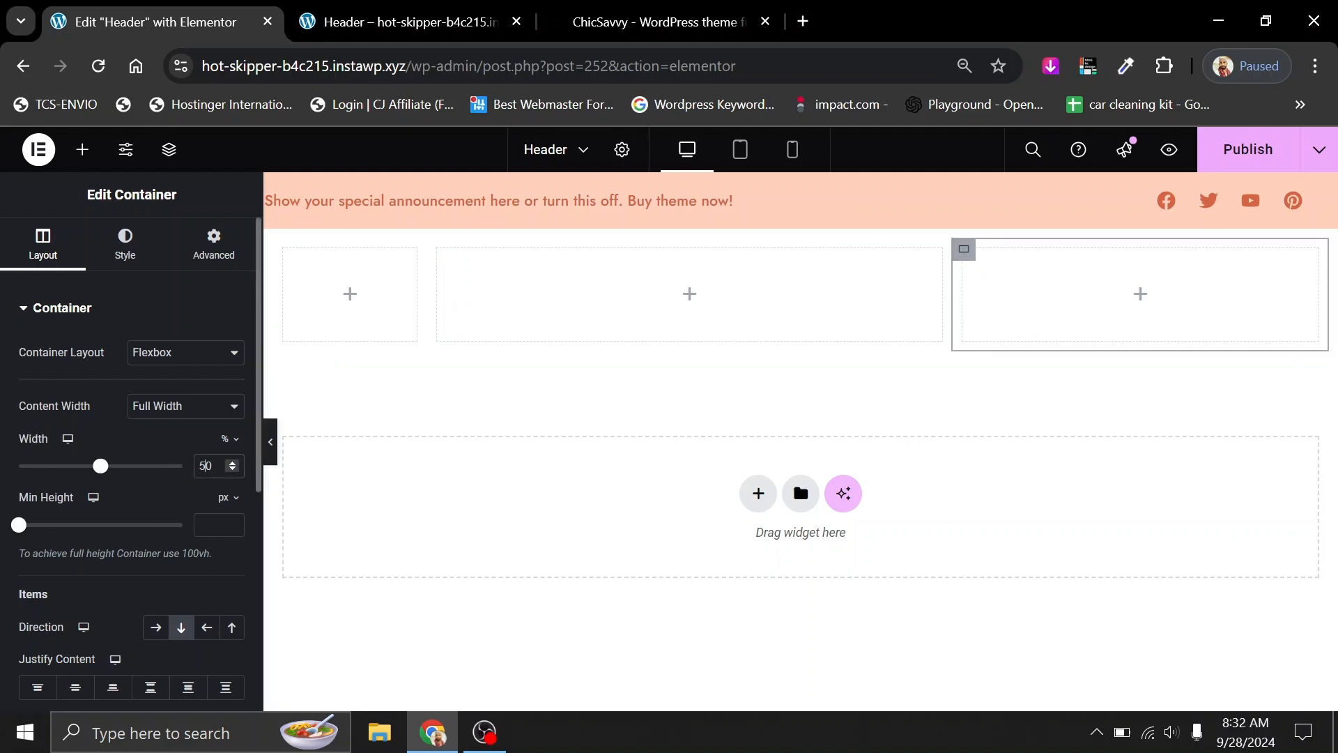
key("BackSpace")
type("1")
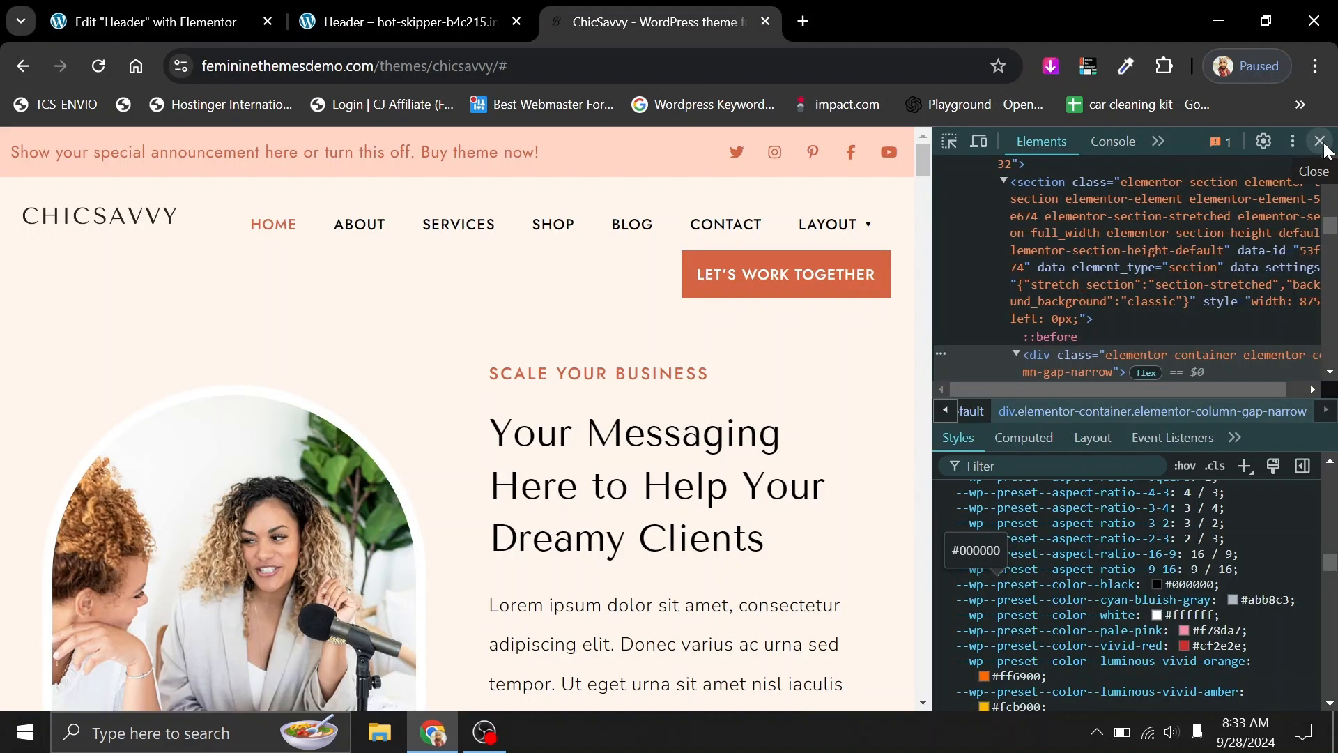
On the ChicSavvy demo page, close the developer tools and save the header logo to Downloads as chicsavvy-logo in PNG format.
left_click(1321, 143)
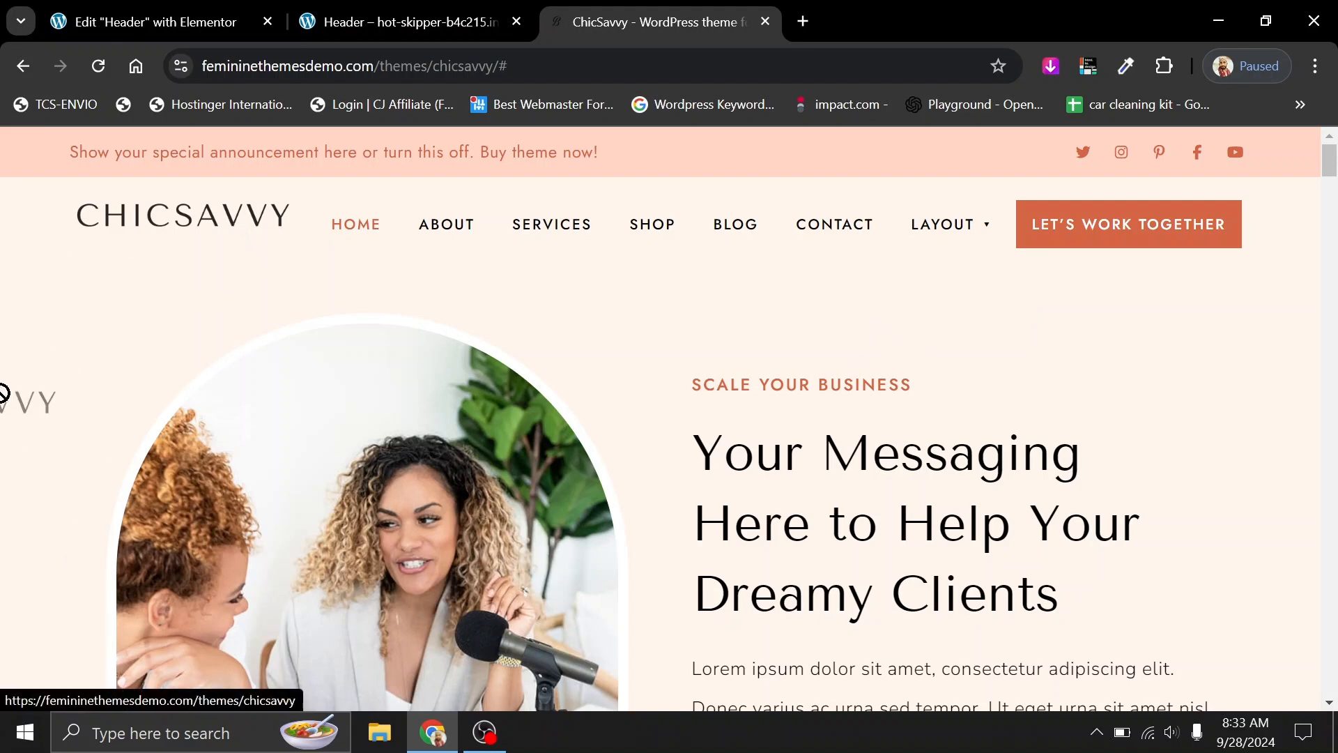
right_click(191, 206)
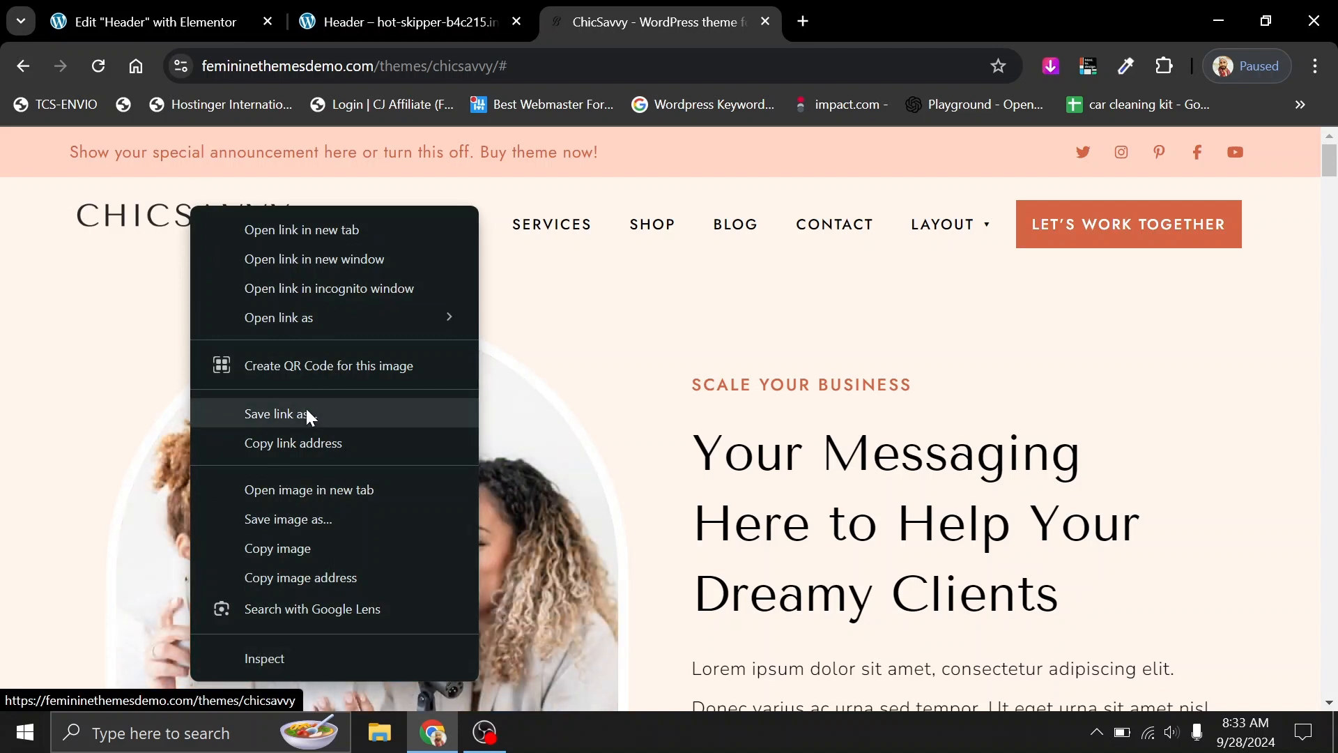
left_click(276, 528)
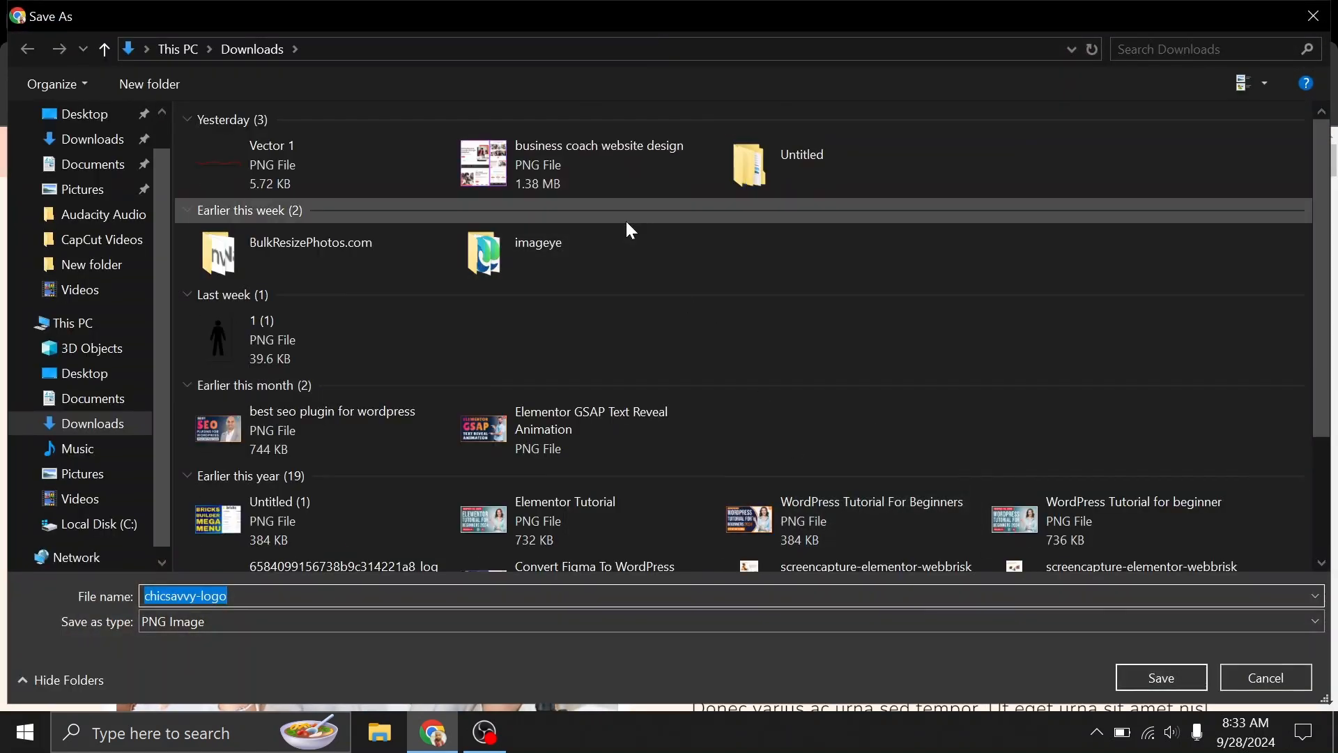
left_click(1160, 681)
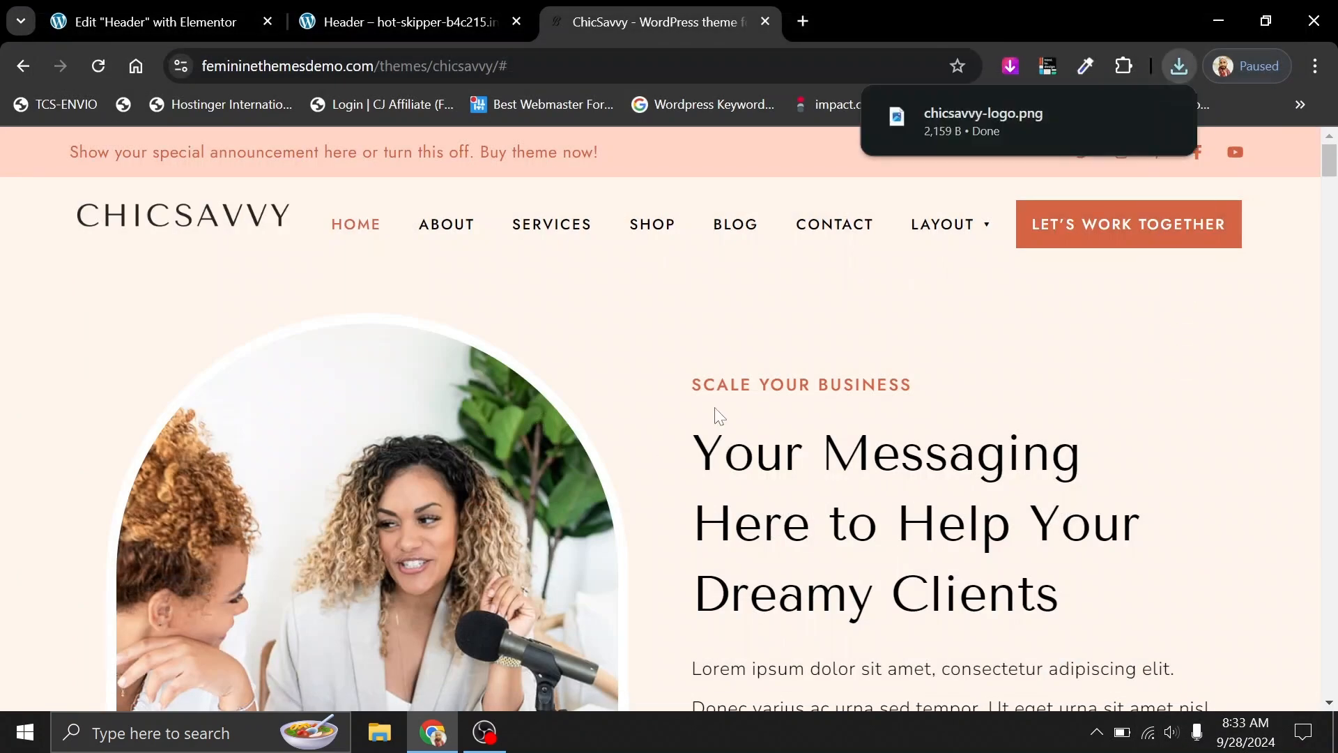
Back in the Elementor header editor, add an Image widget to the row's first column with its resolution set to Full.
left_click(167, 19)
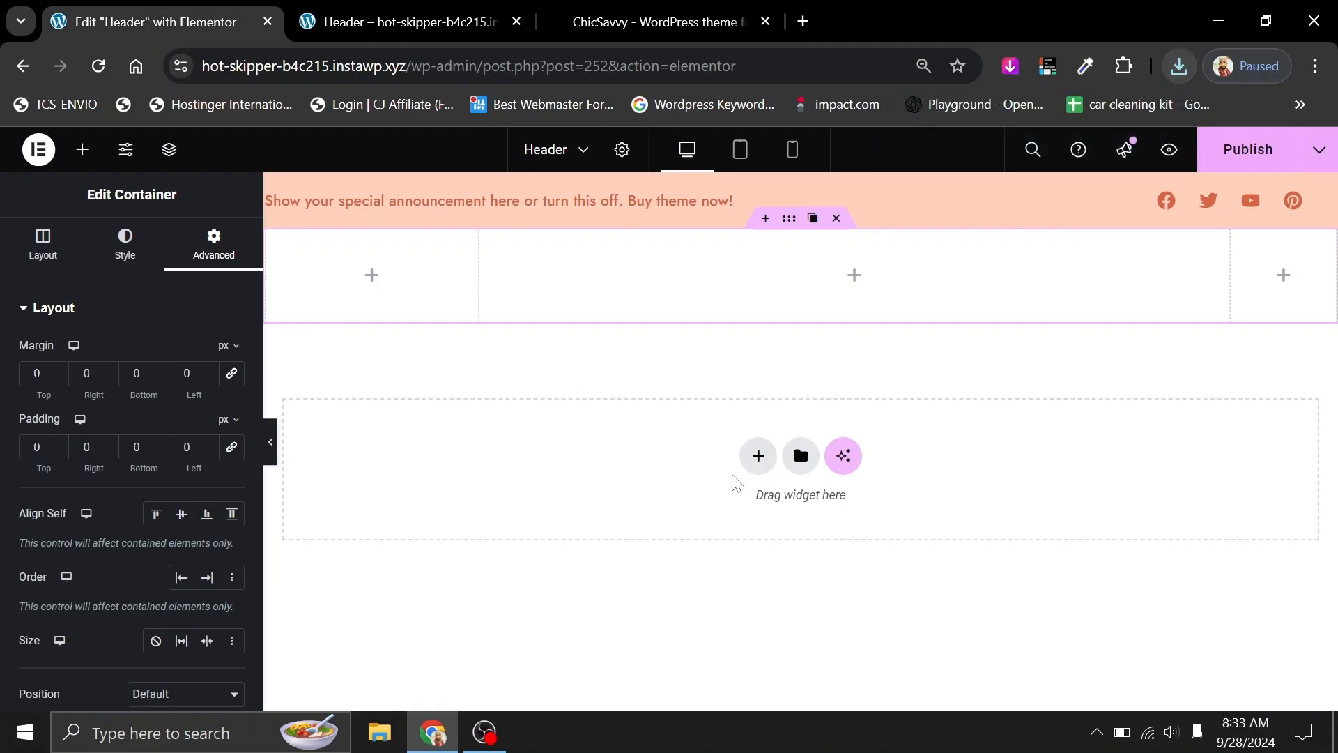
left_click(364, 283)
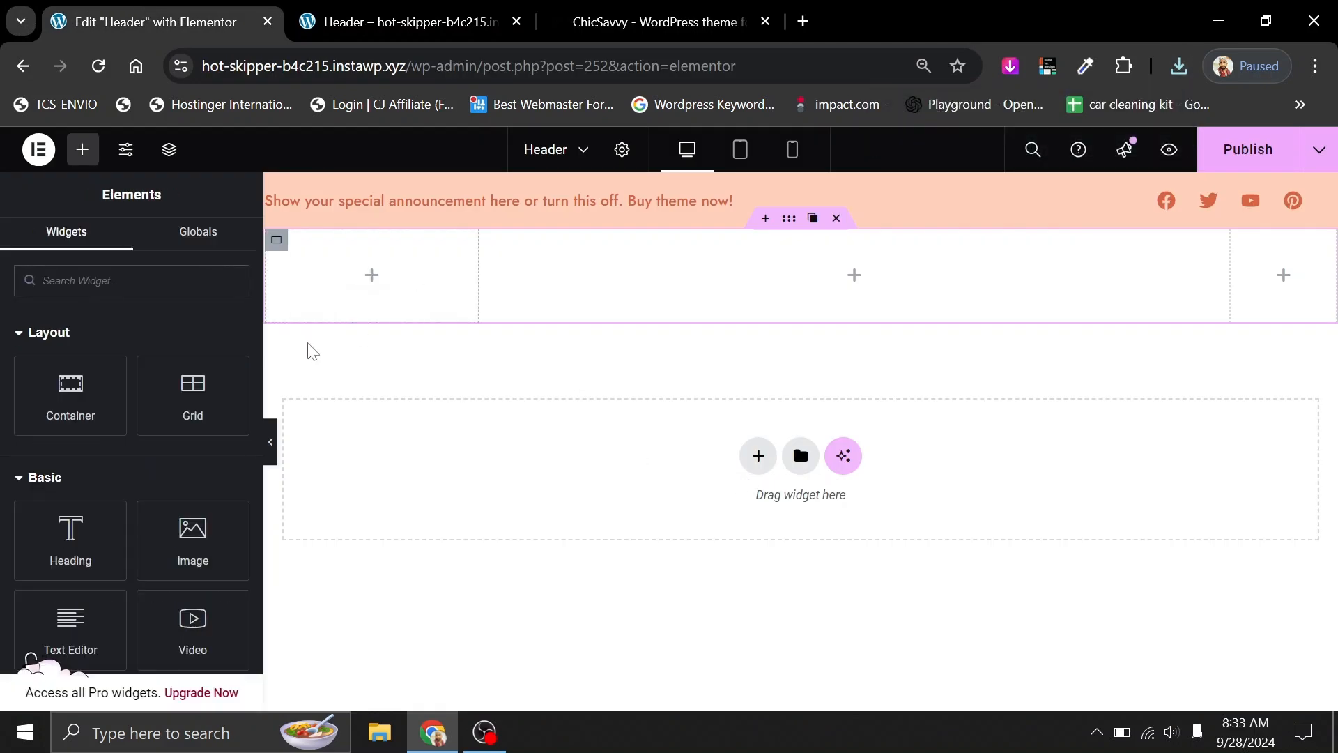
left_click_drag(195, 551, 377, 302)
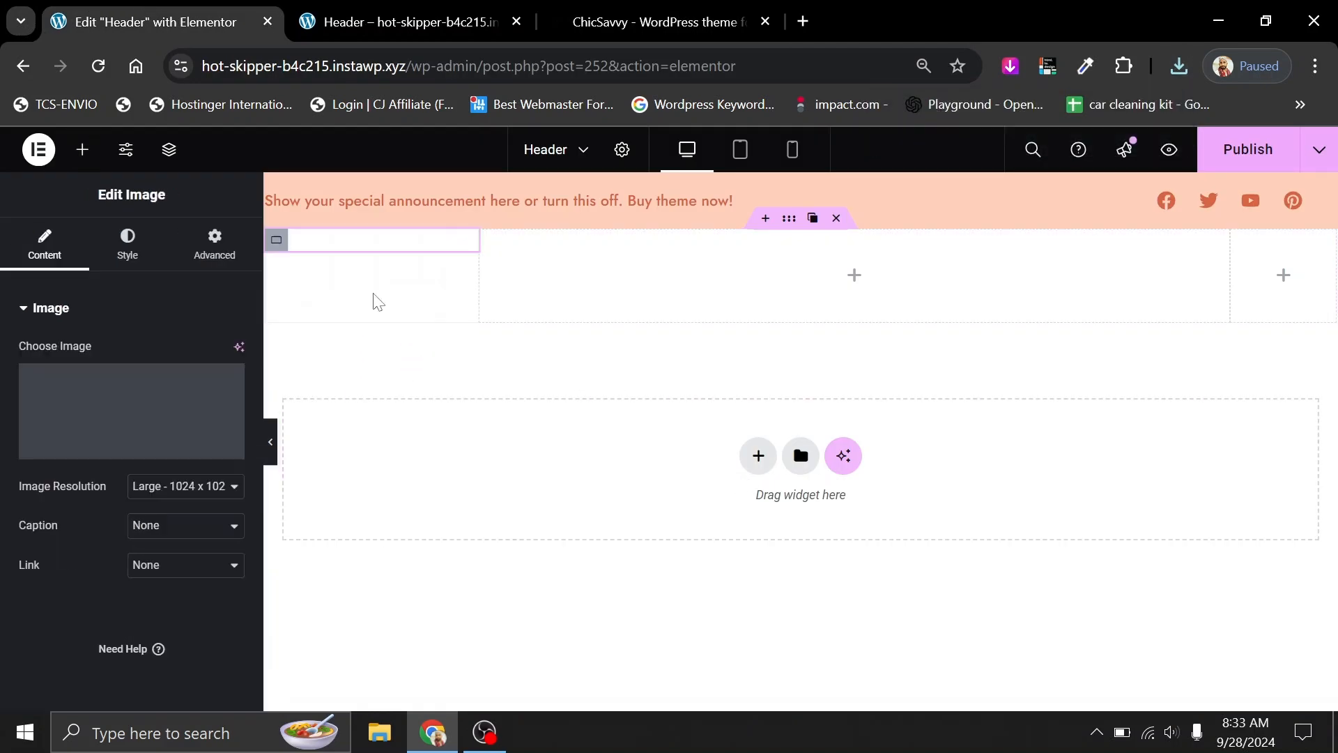
left_click(175, 487)
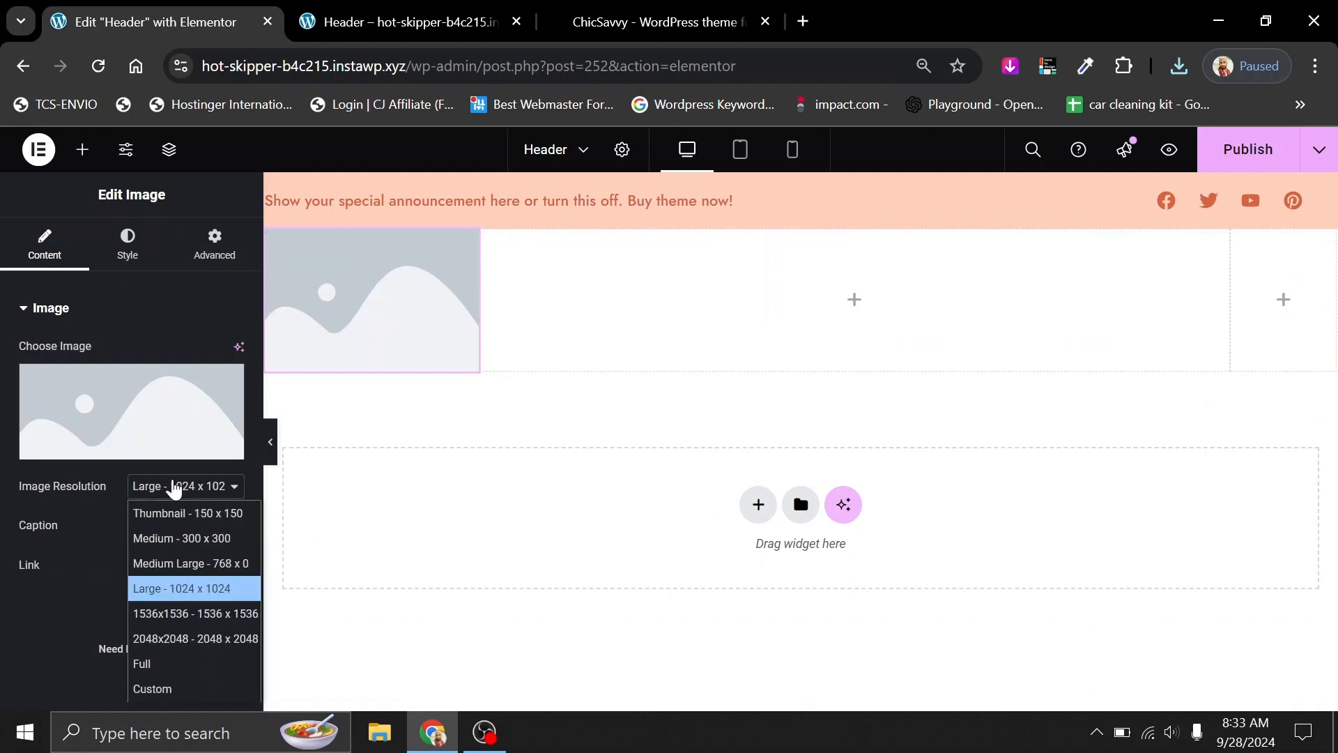
left_click(146, 663)
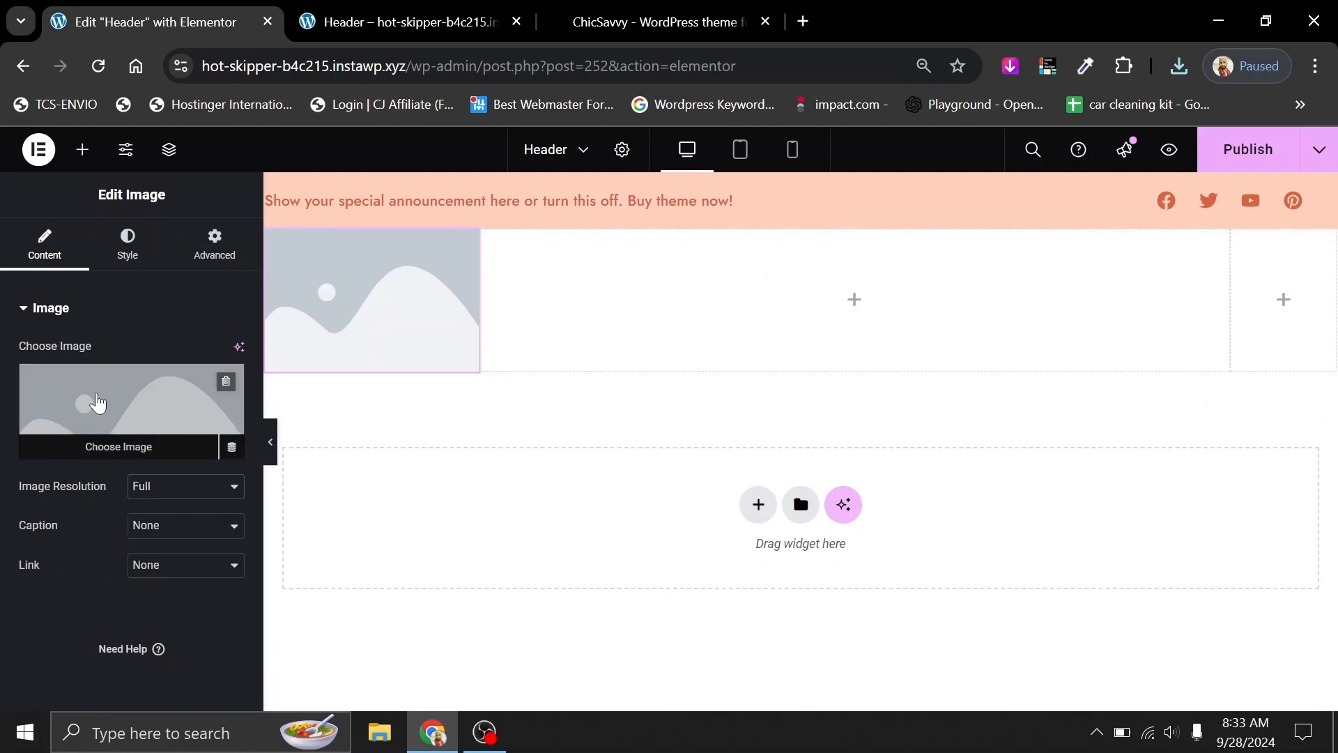
Upload chicsavvy-logo from Downloads and use it as the Image widget's picture.
left_click(98, 403)
left_click(258, 220)
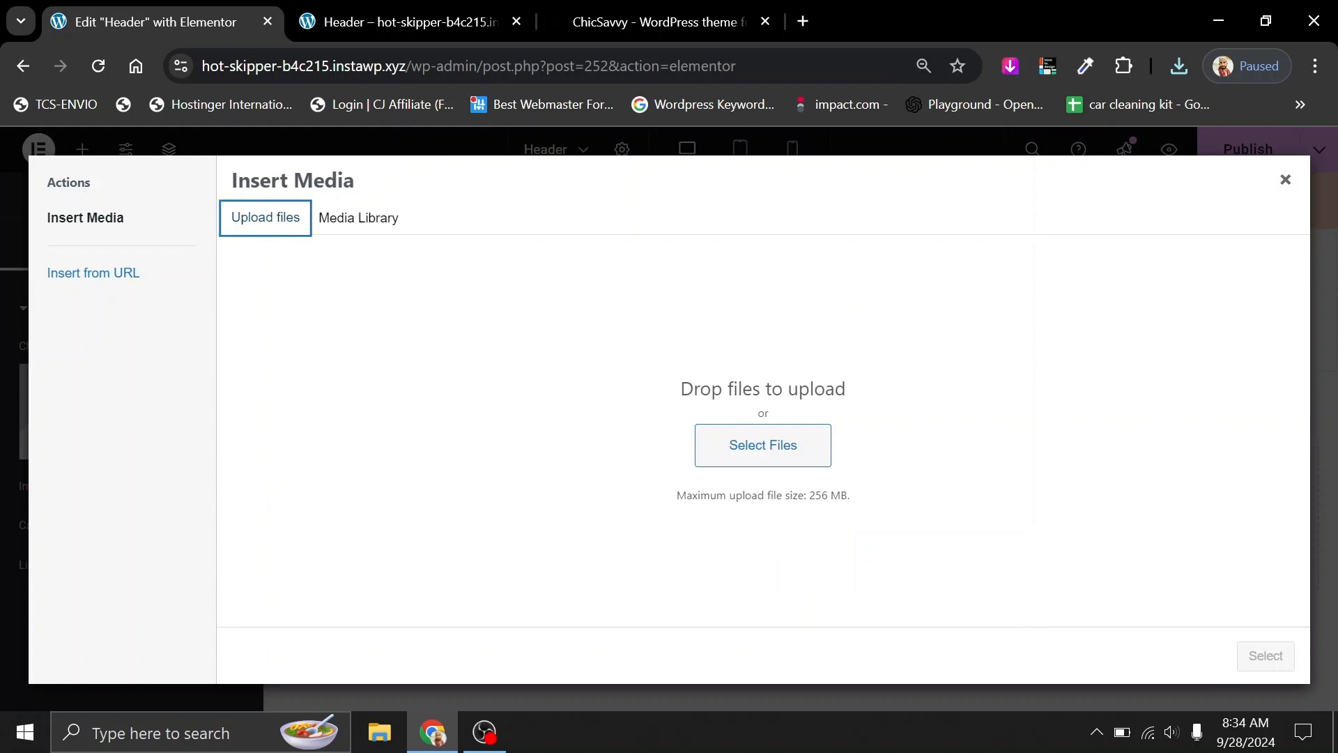
left_click(770, 446)
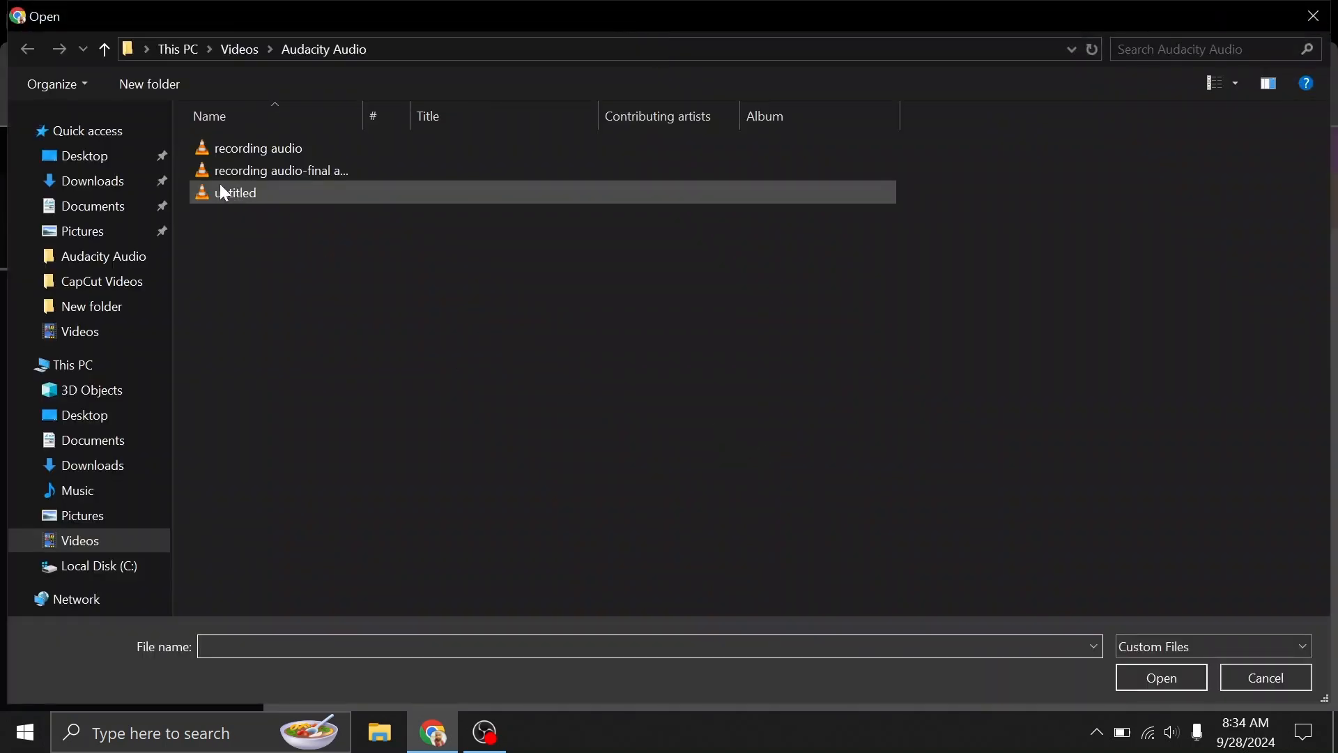
left_click(94, 181)
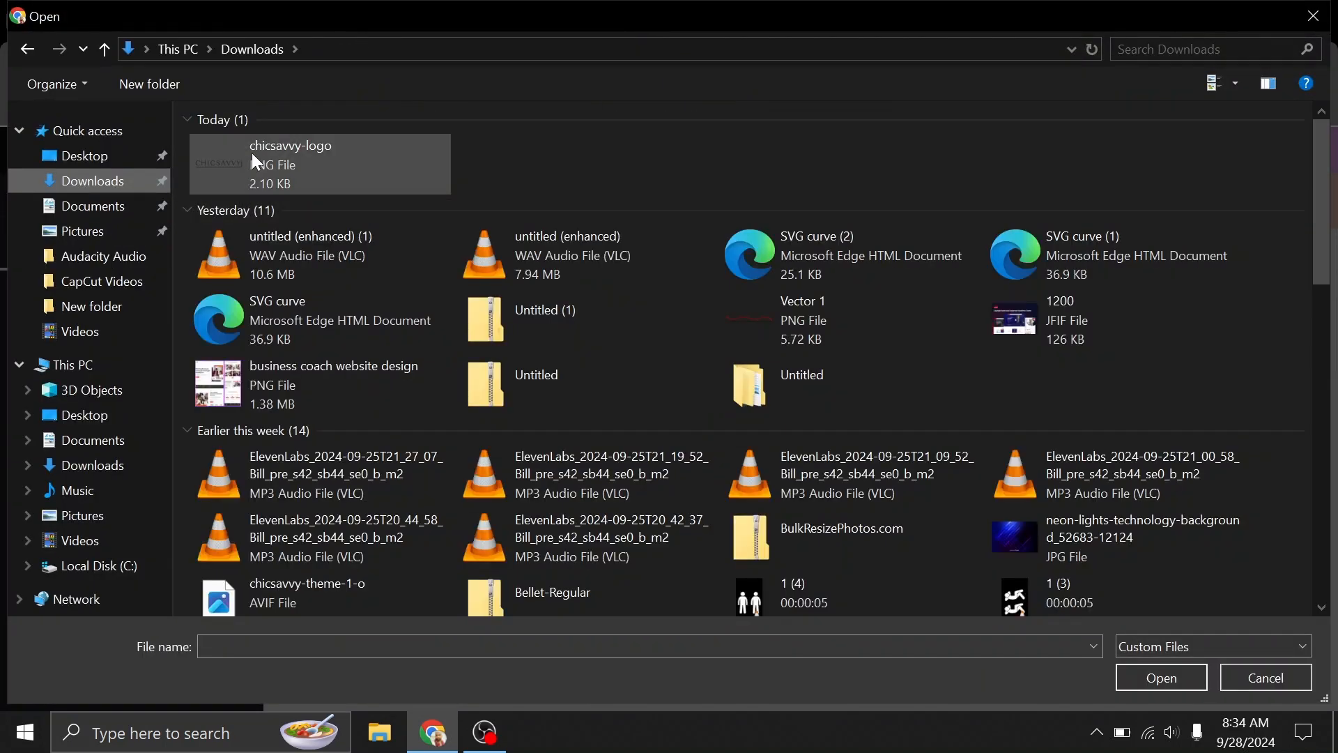
left_click(256, 162)
left_click(1183, 679)
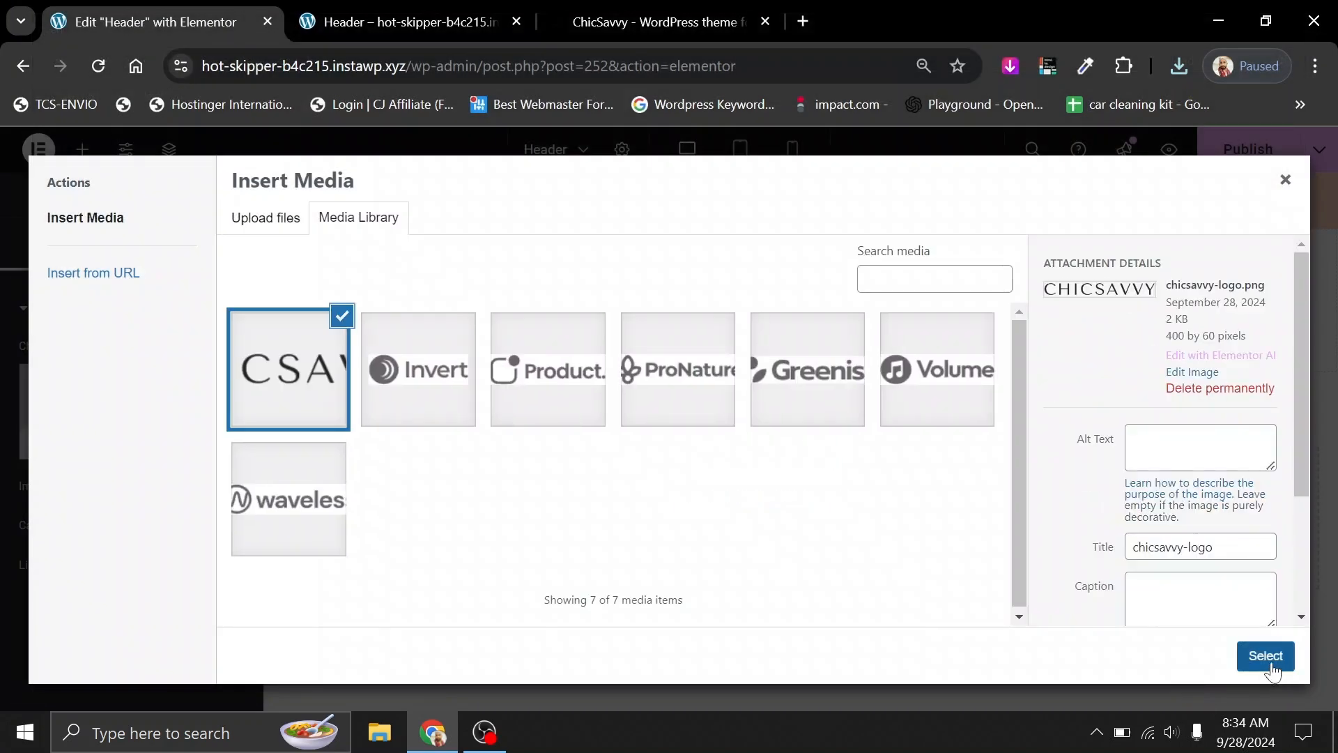
left_click(1266, 657)
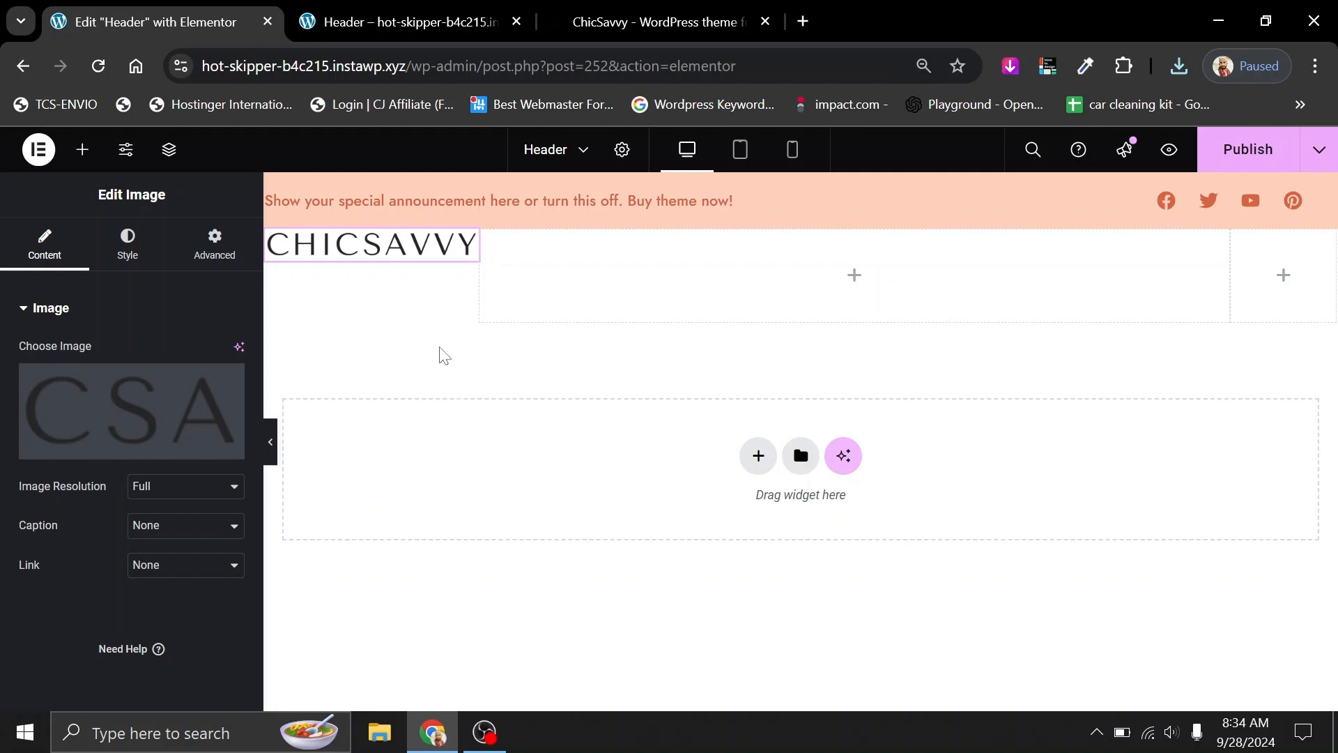
Center the logo vertically in the first column by setting the container's Justify Content to center.
left_click(274, 250)
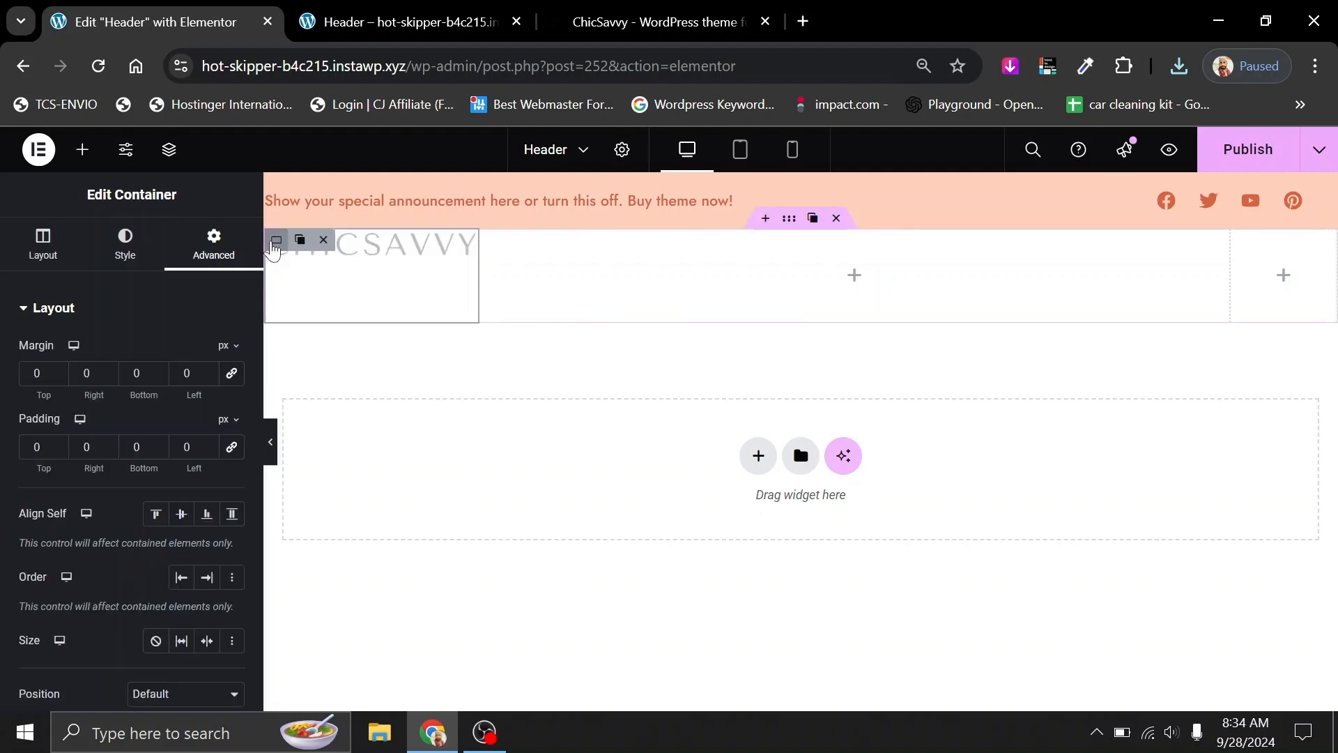
left_click(17, 261)
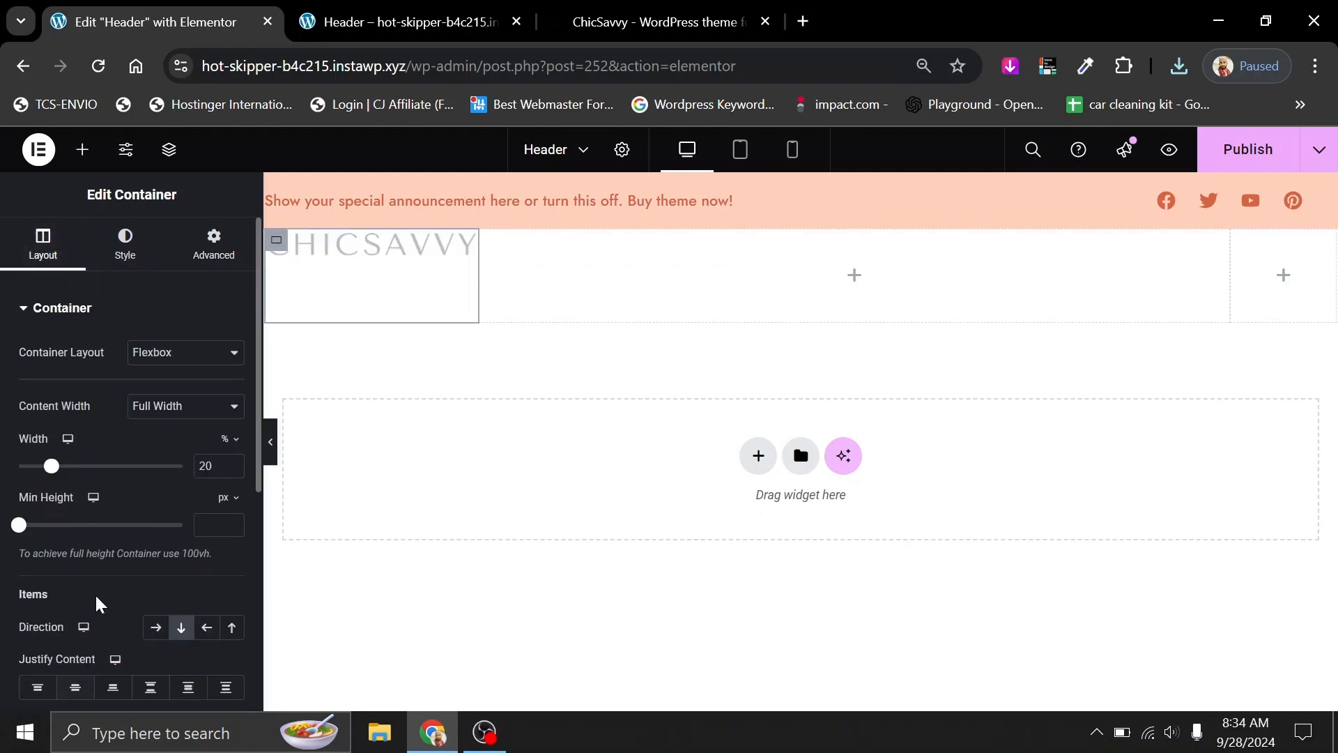
left_click(77, 690)
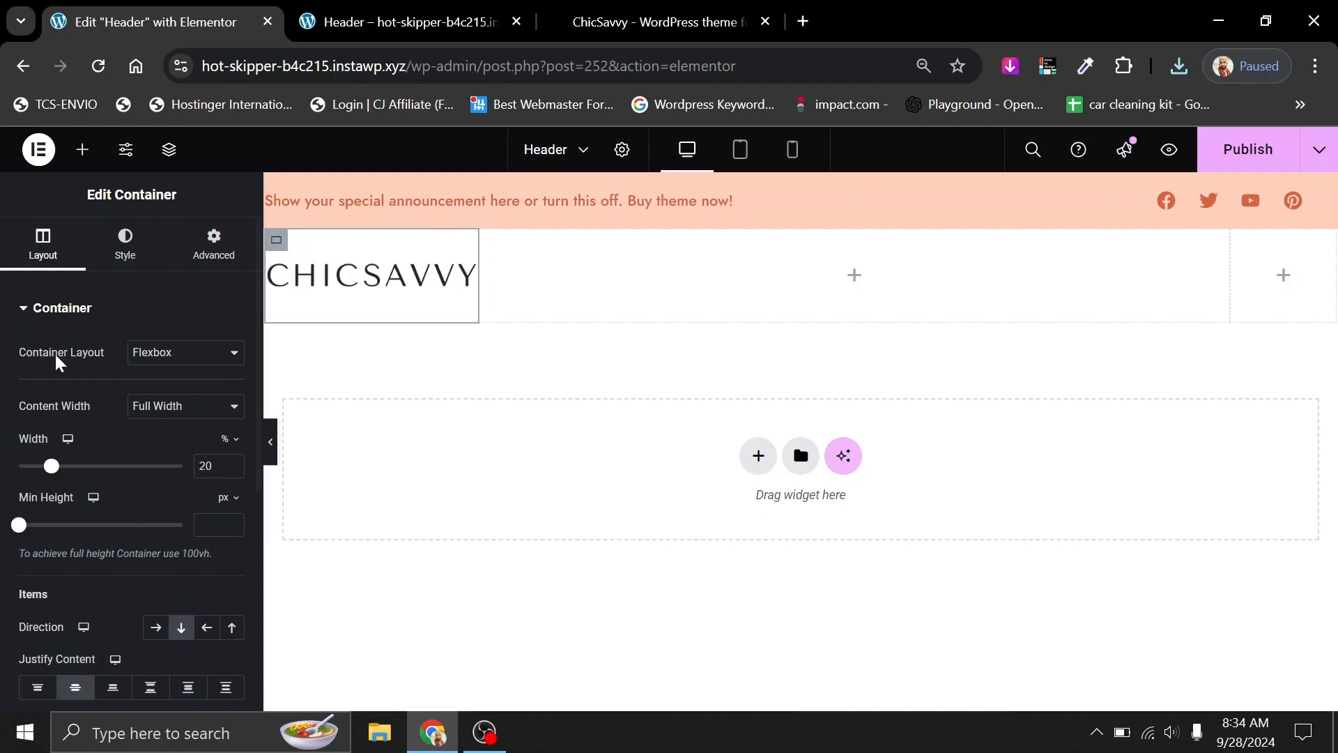
left_click(126, 252)
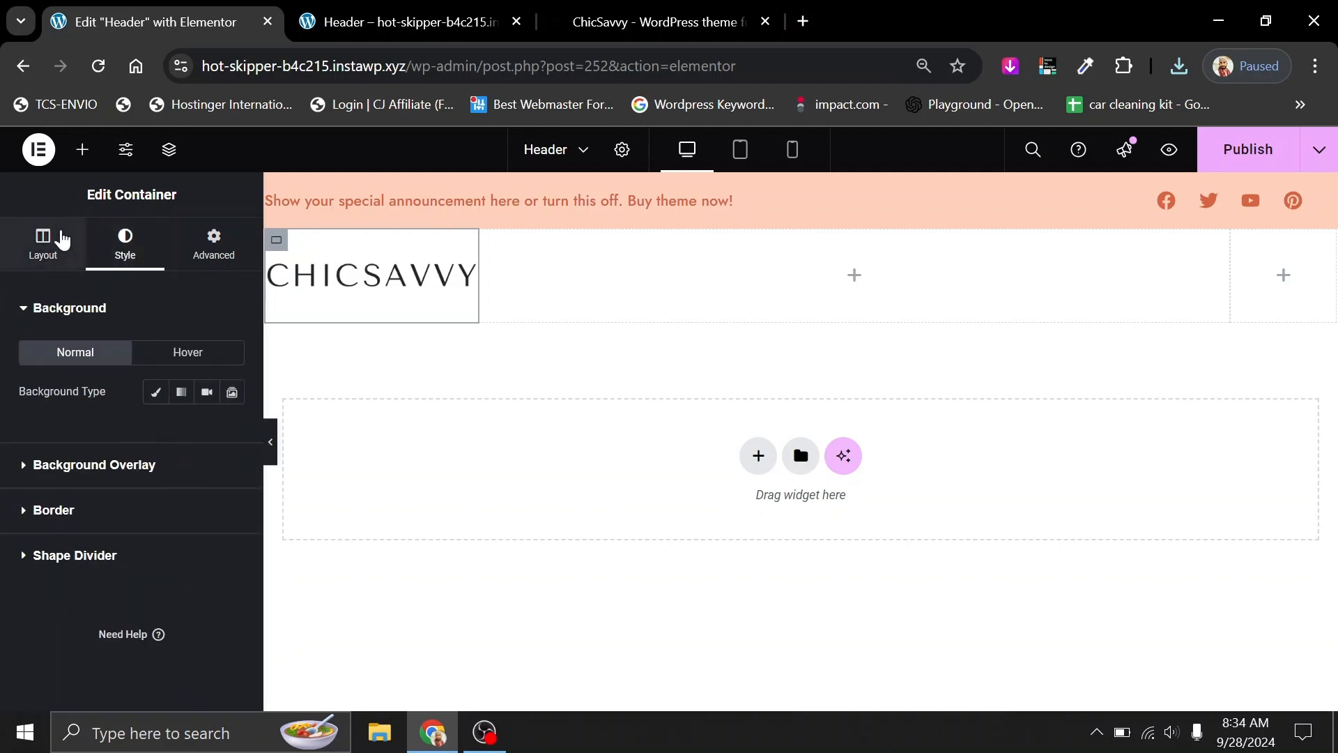
left_click(402, 286)
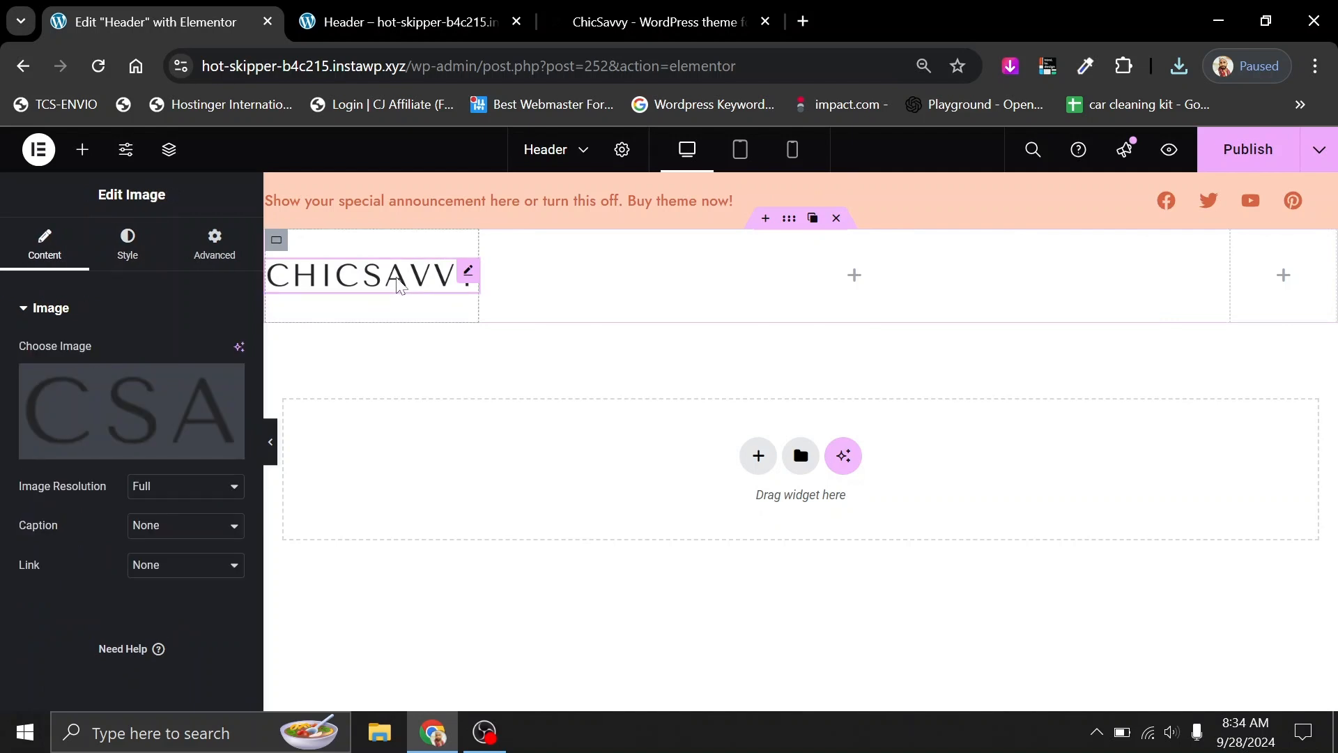
Find the Navigation Menu widget by searching for nav and add it to the row's middle column.
left_click(856, 279)
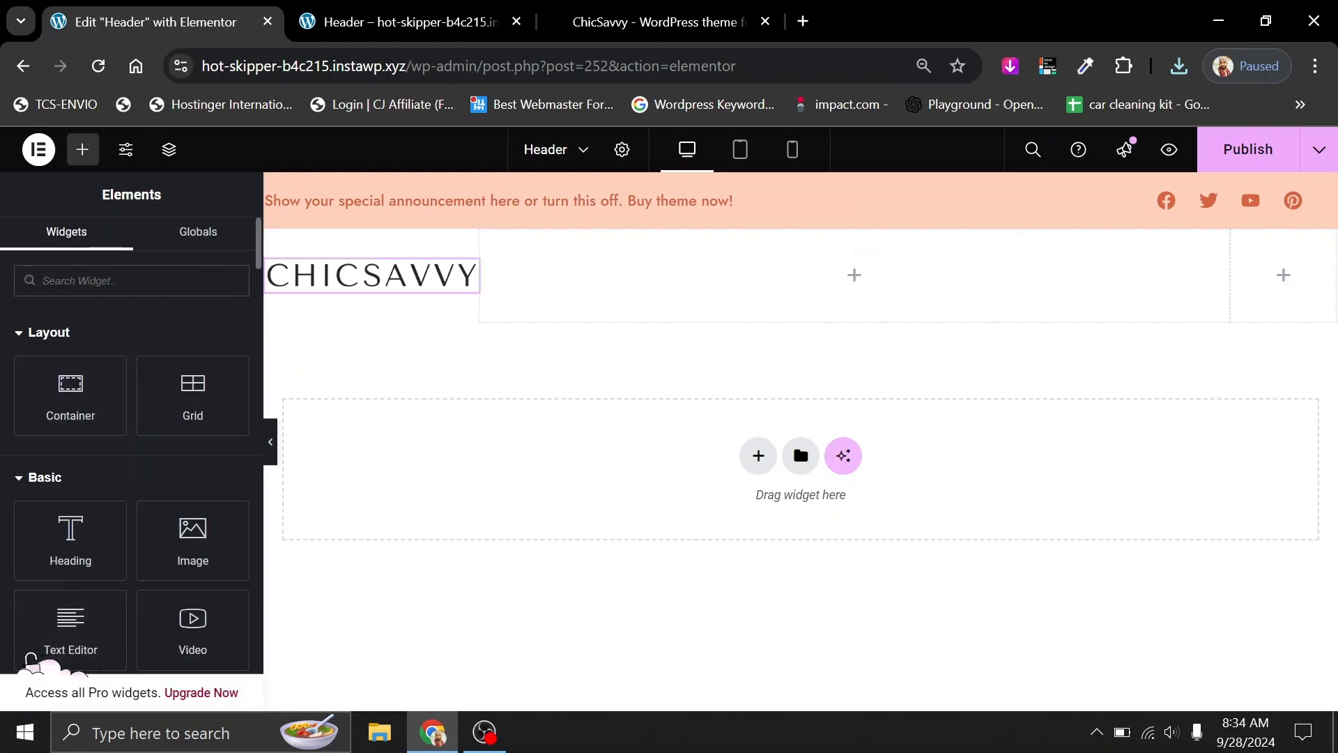
type("nav")
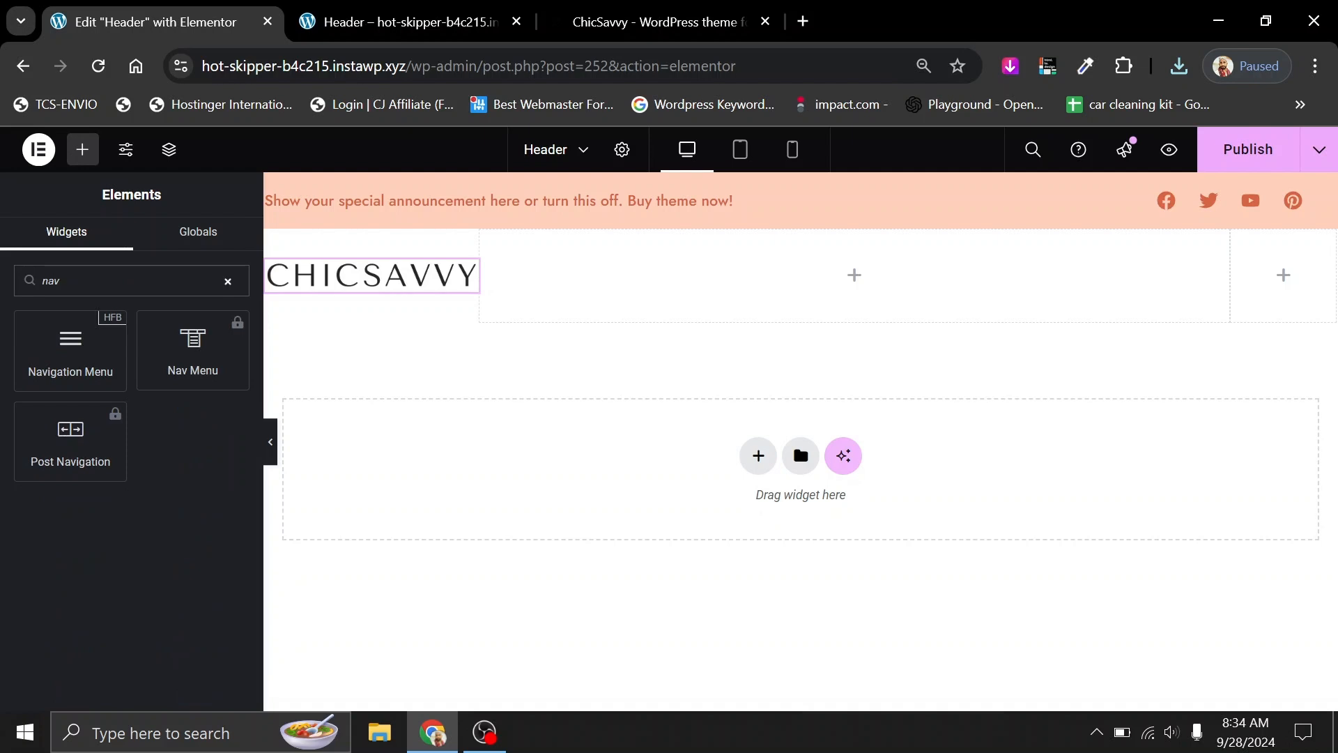
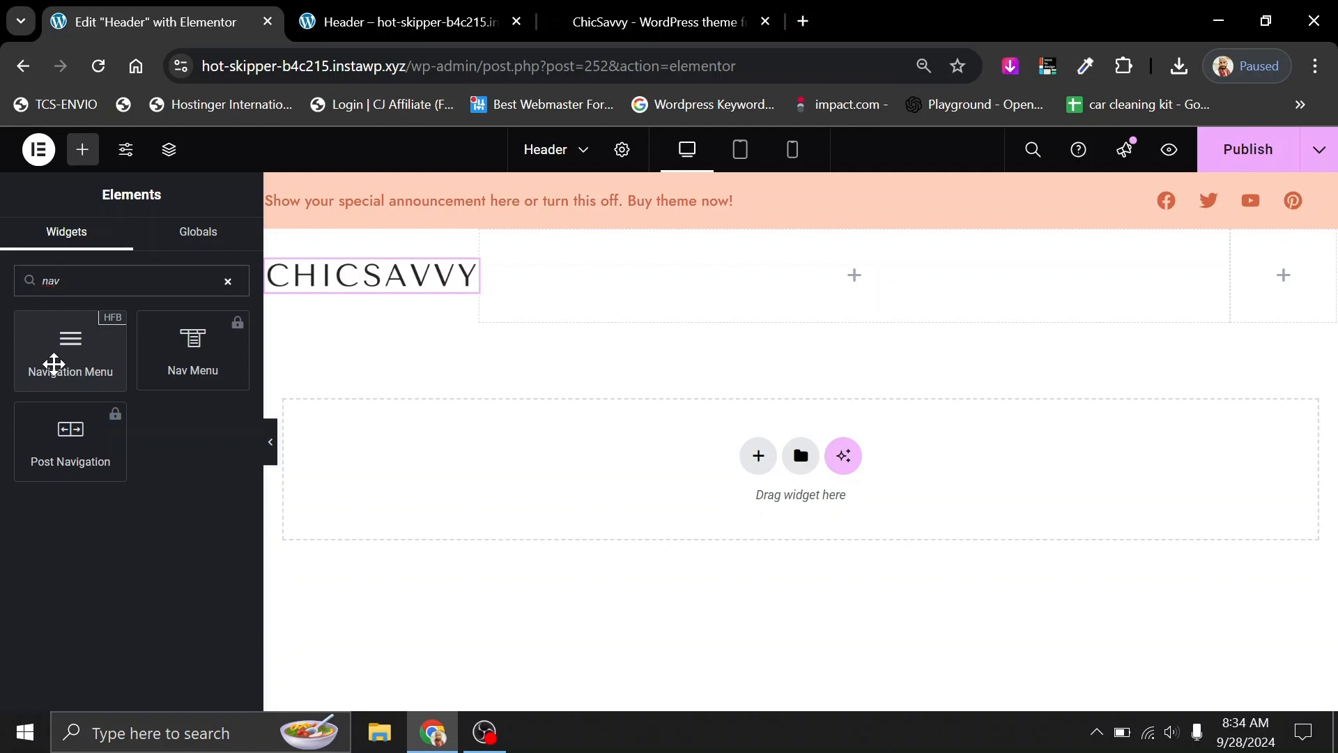
left_click_drag(54, 364, 718, 305)
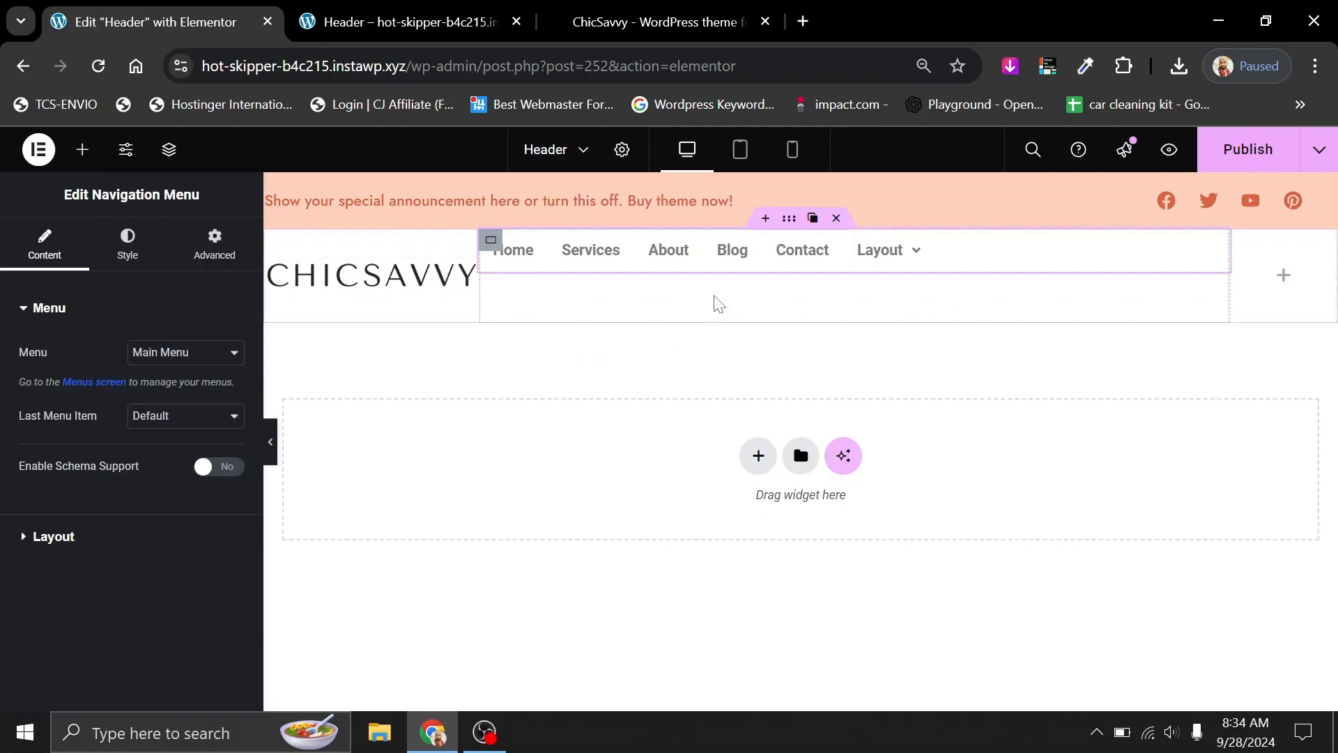
Set the middle column container's Justify Content to center so the menu is vertically centered.
left_click(490, 239)
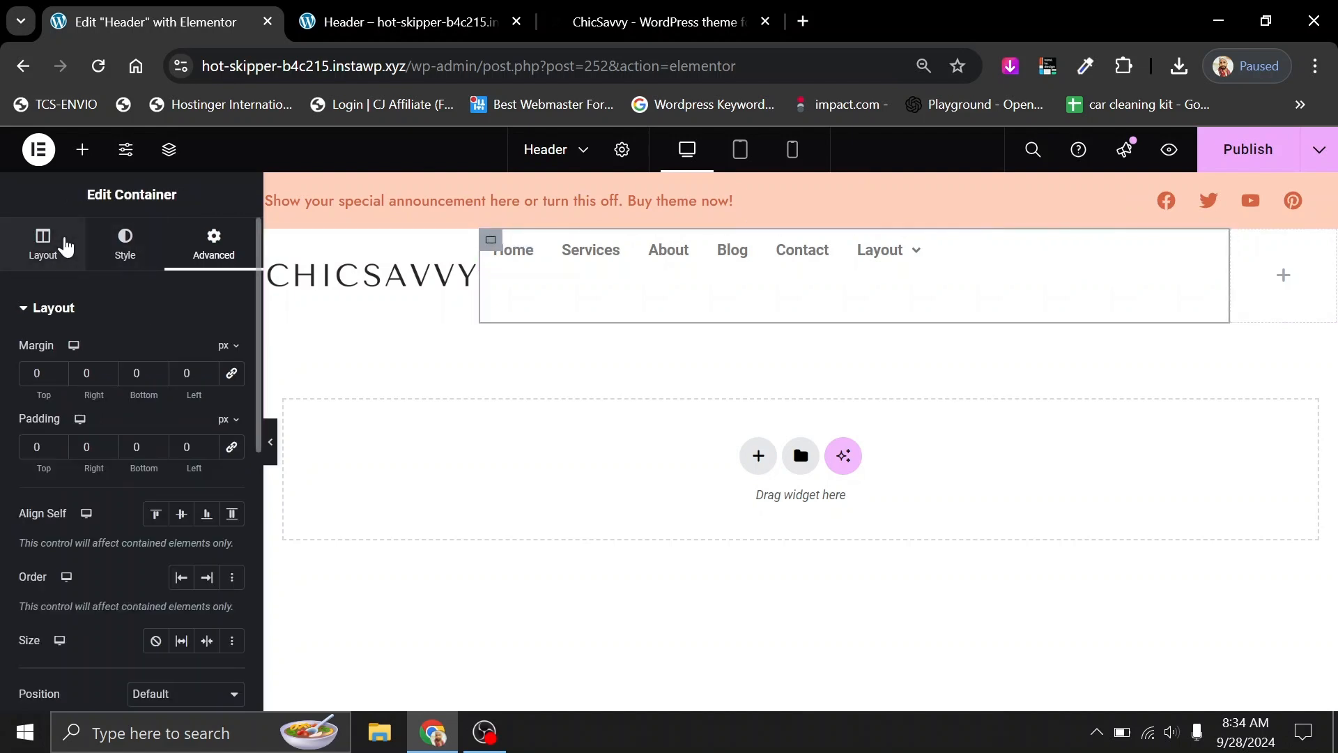
left_click(63, 244)
left_click(69, 697)
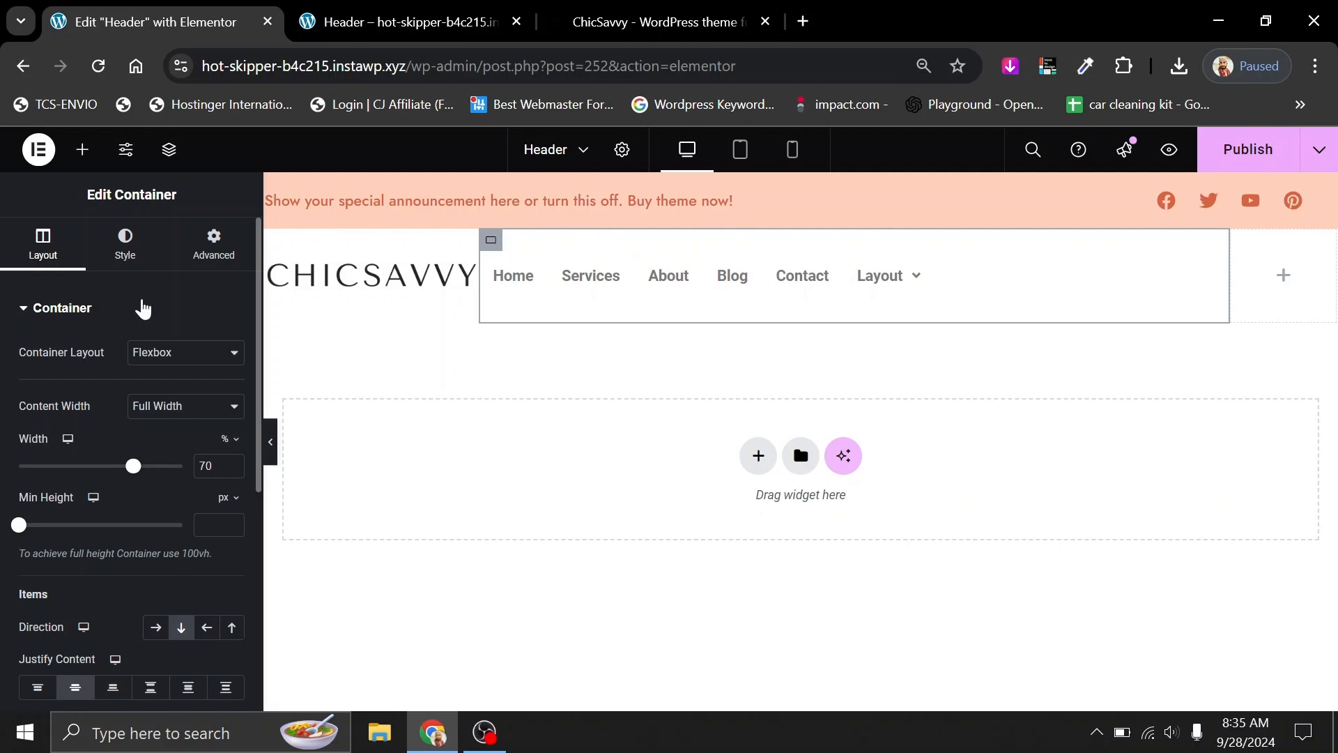
left_click(116, 241)
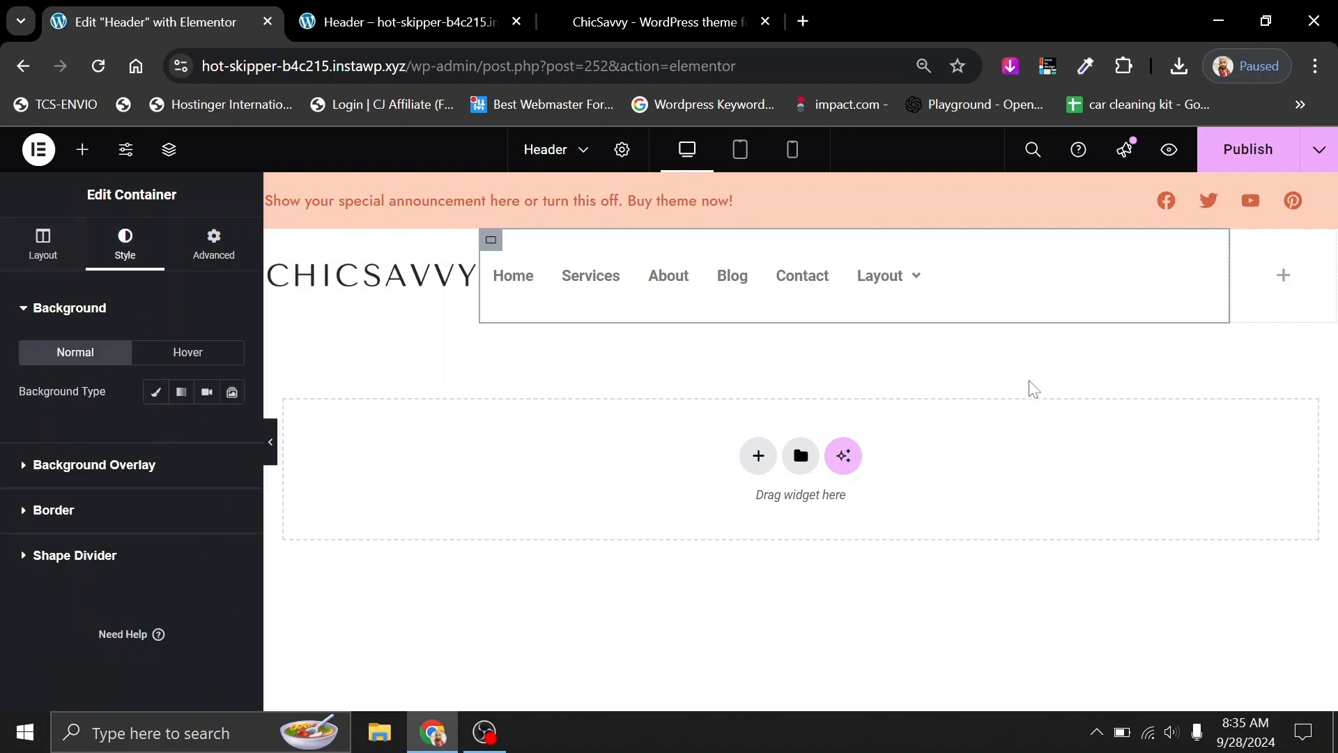
Align the Navigation Menu's items to the right and set their horizontal padding to 20.
left_click(1034, 295)
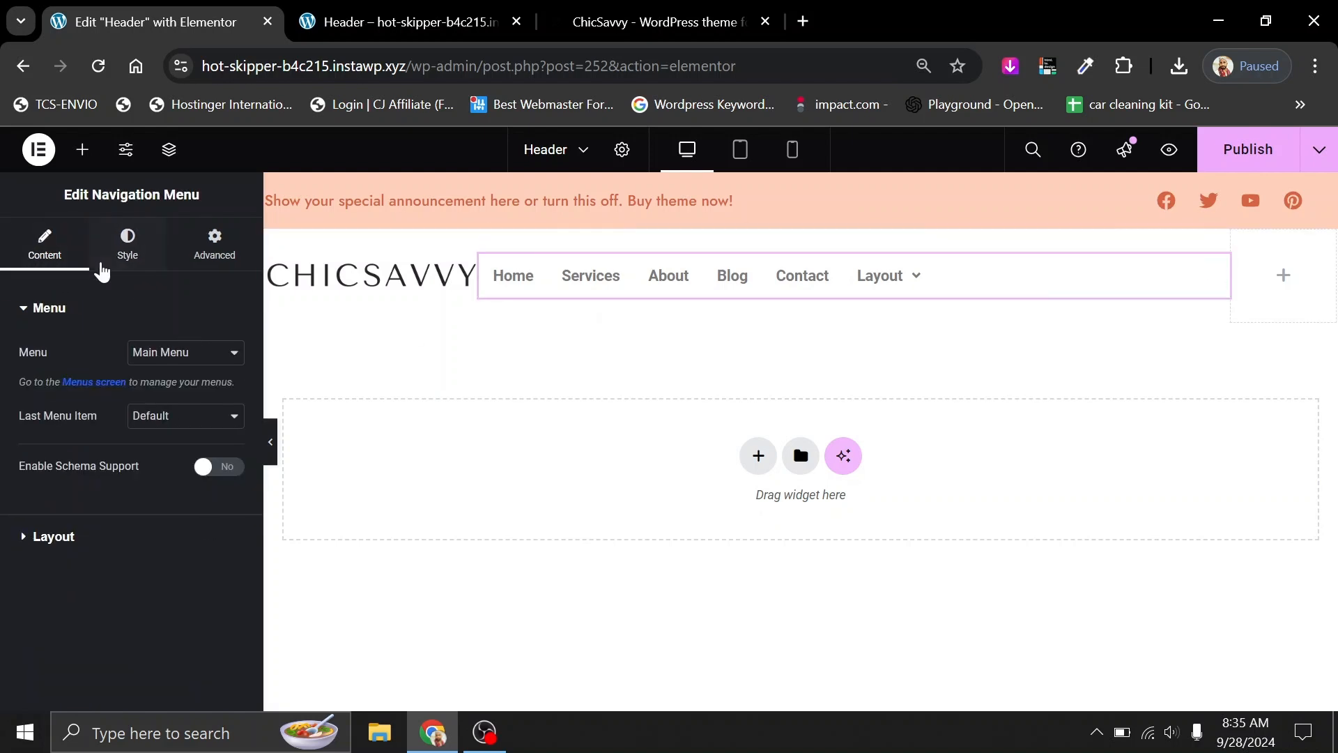
left_click(98, 543)
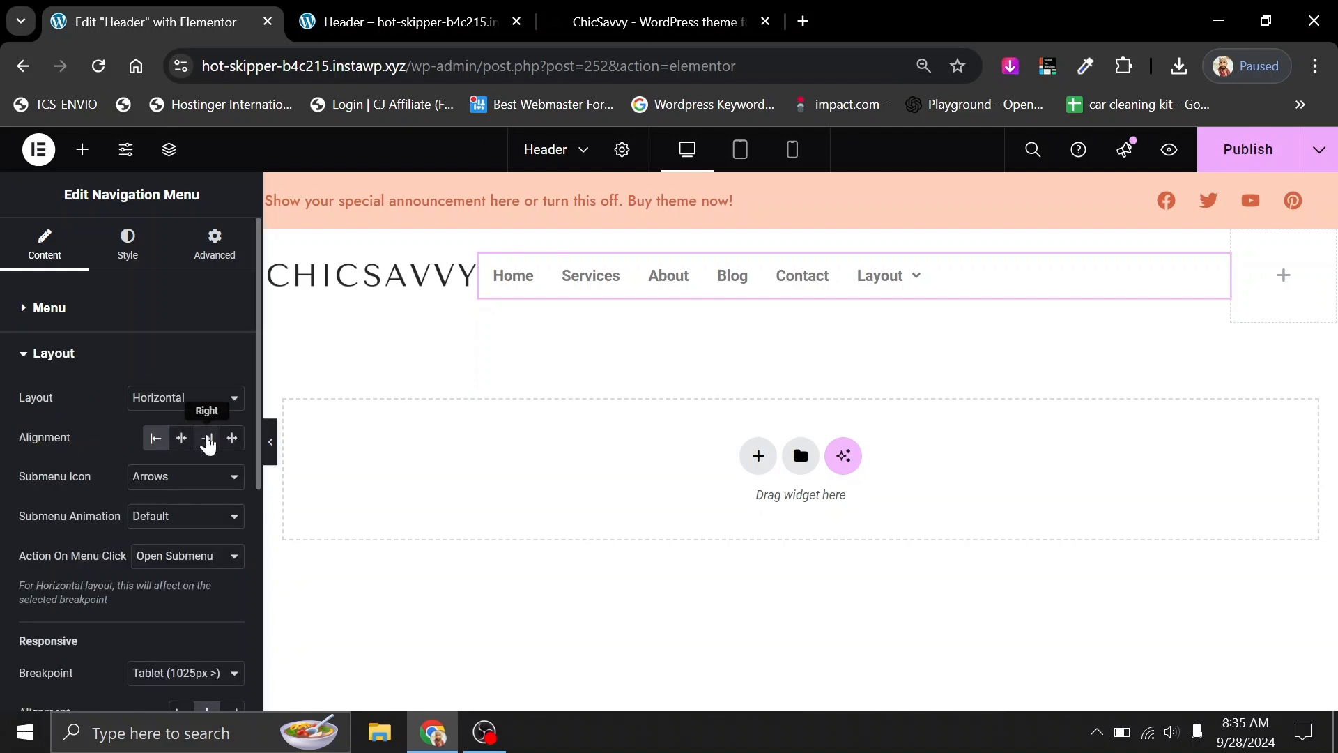
left_click(207, 437)
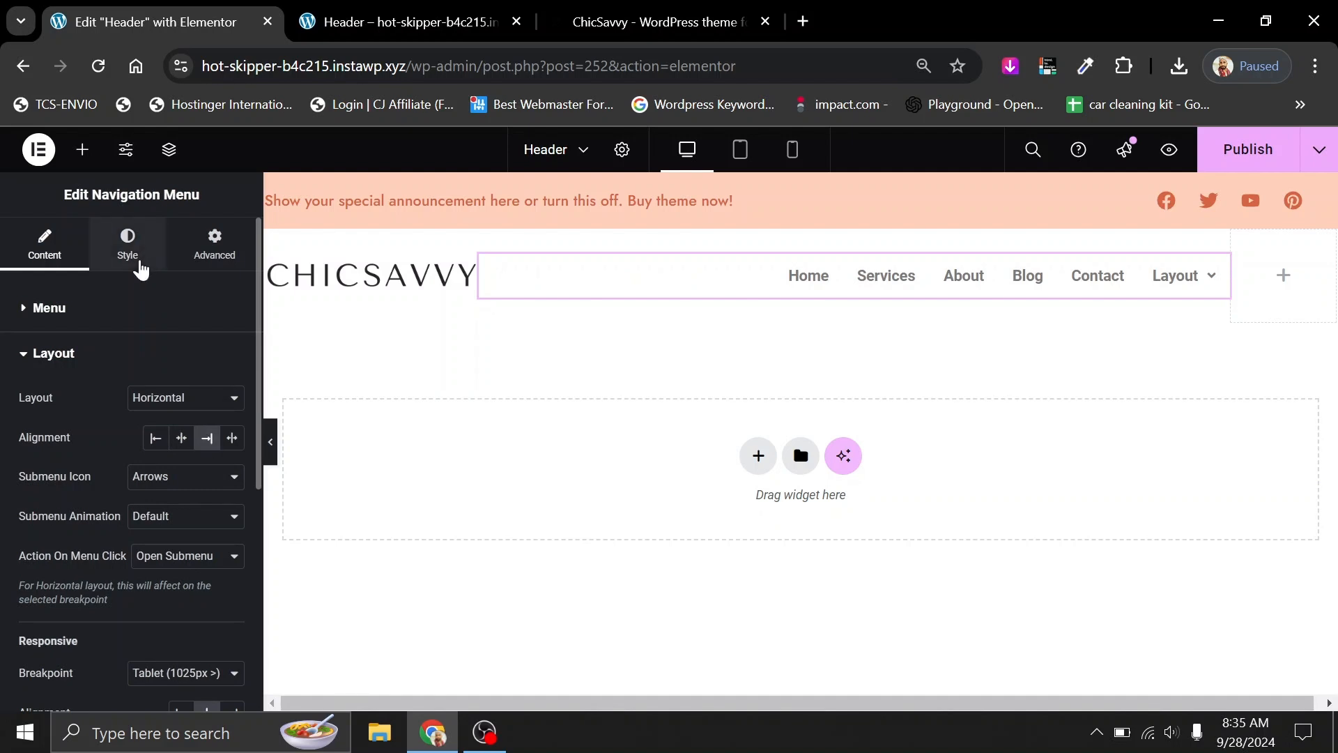
left_click(134, 254)
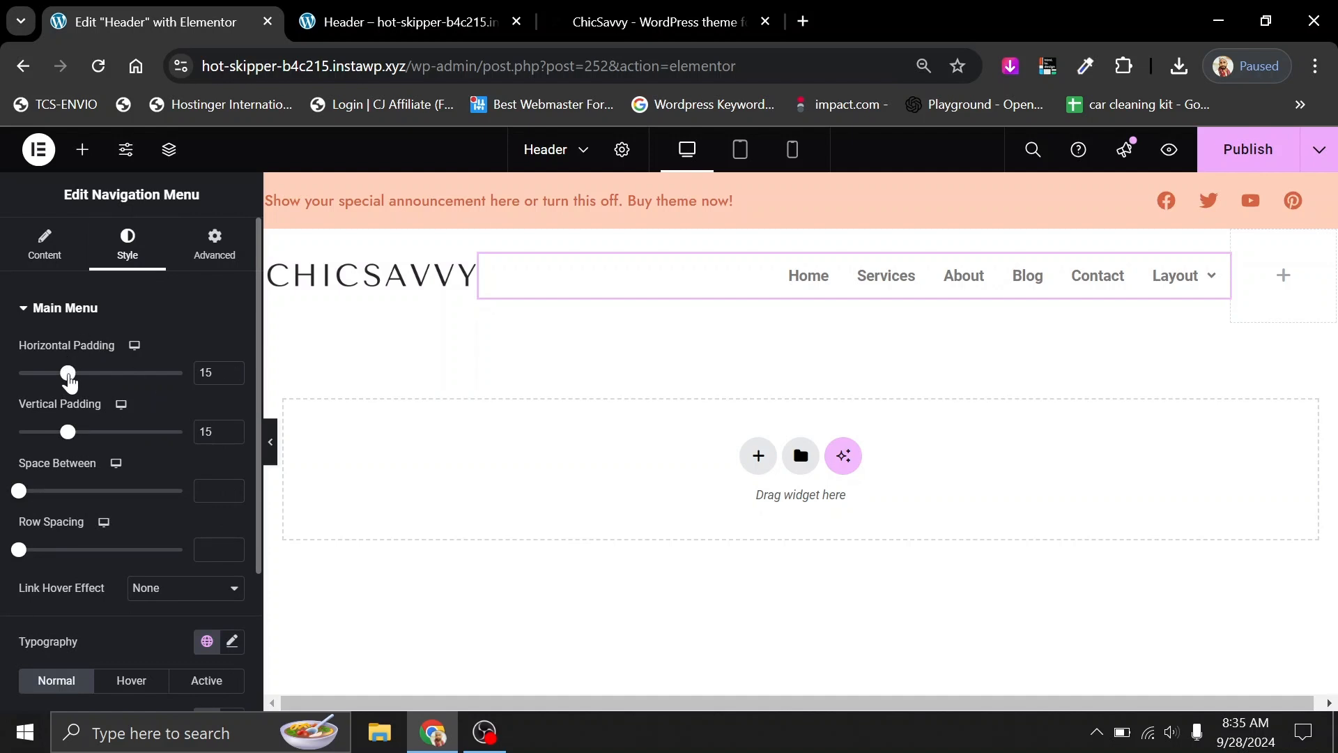
left_click_drag(70, 383, 89, 389)
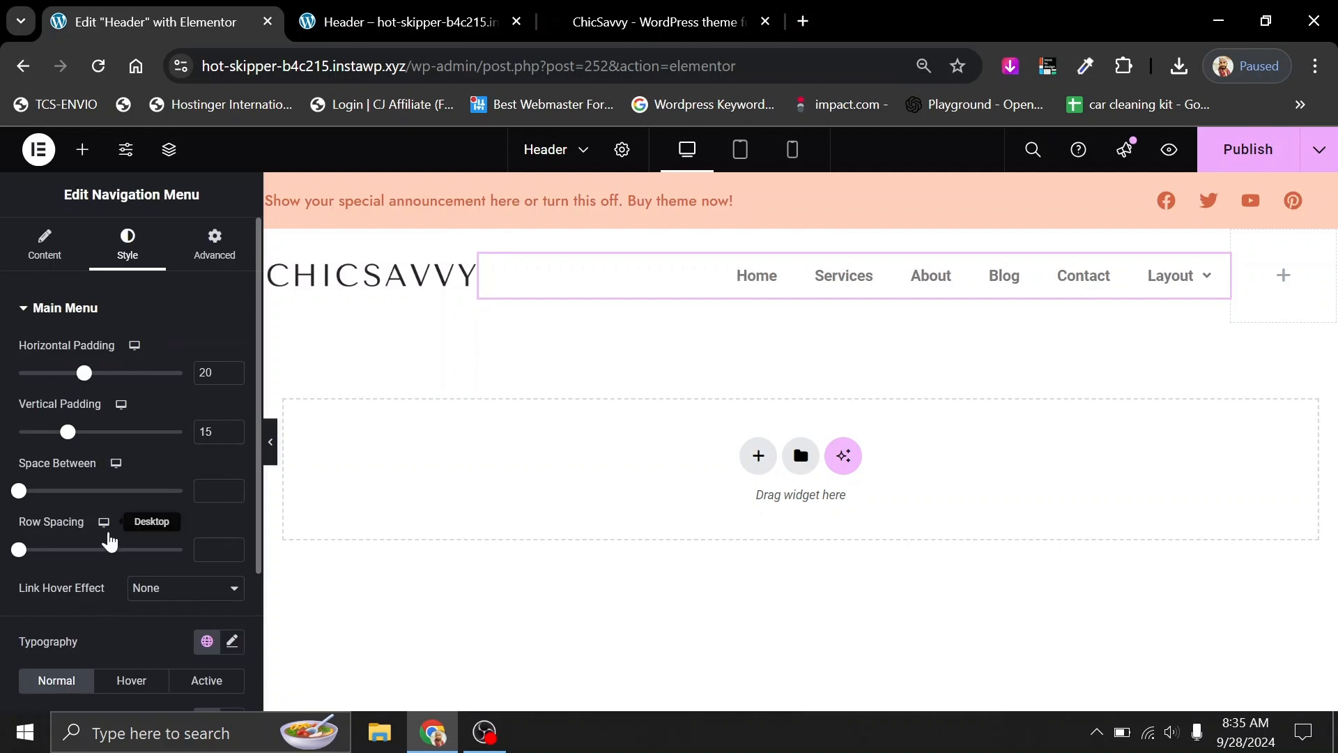
Check the menu text color on the ChicSavvy demo and set the Navigation Menu's normal text color to dark grey, about #363232.
scroll(108, 520, "down", 3)
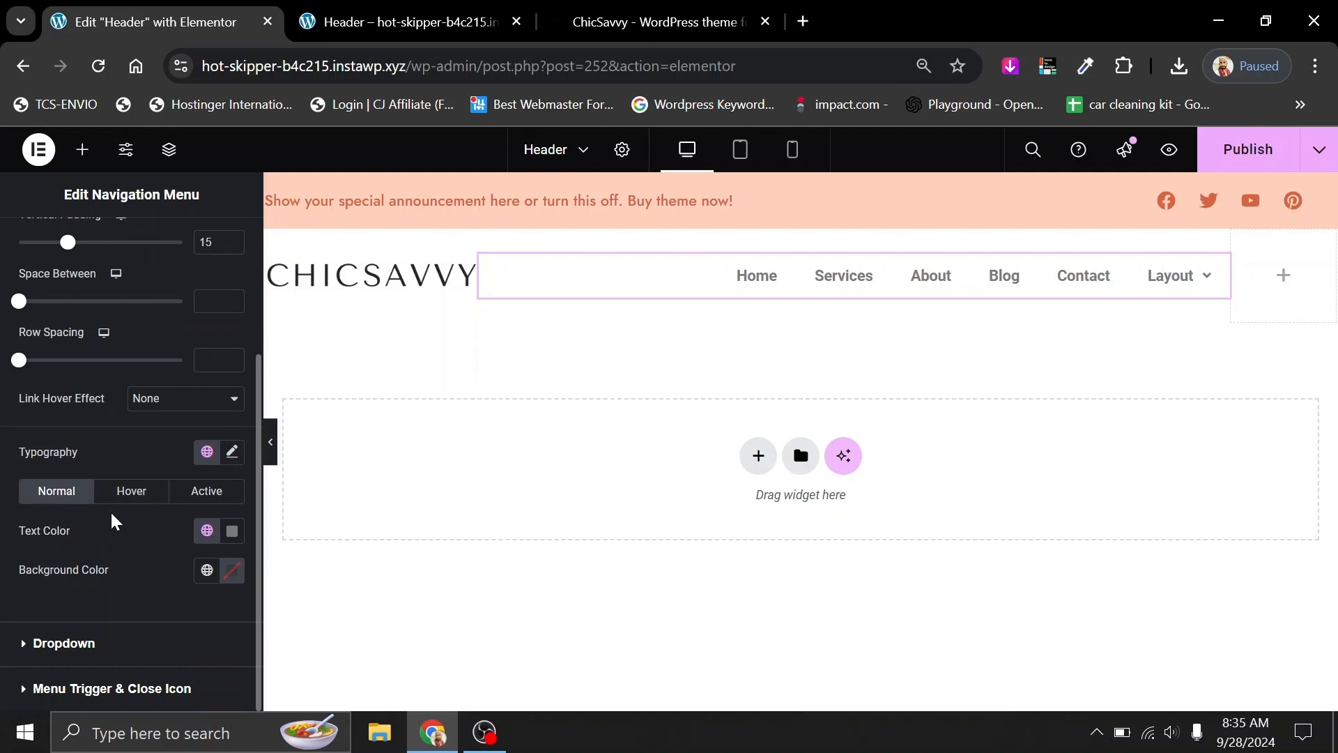
left_click(623, 10)
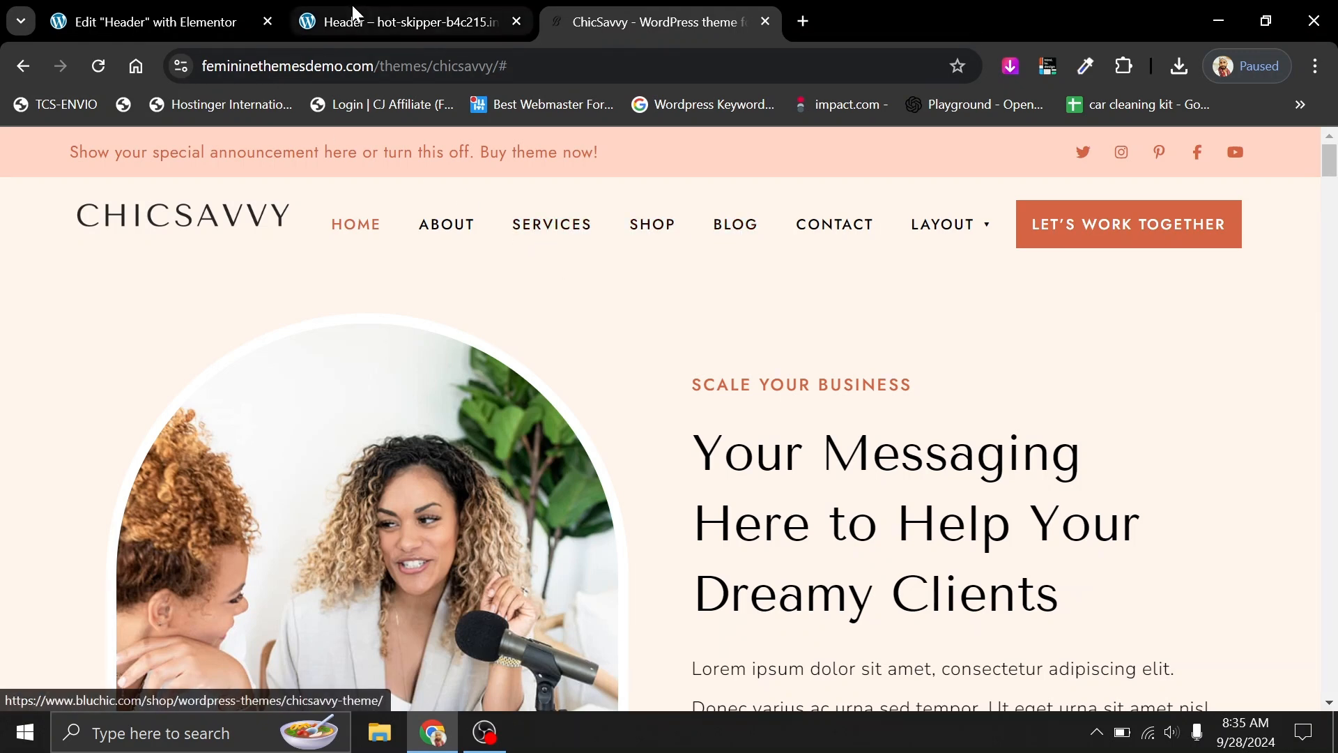
left_click(169, 8)
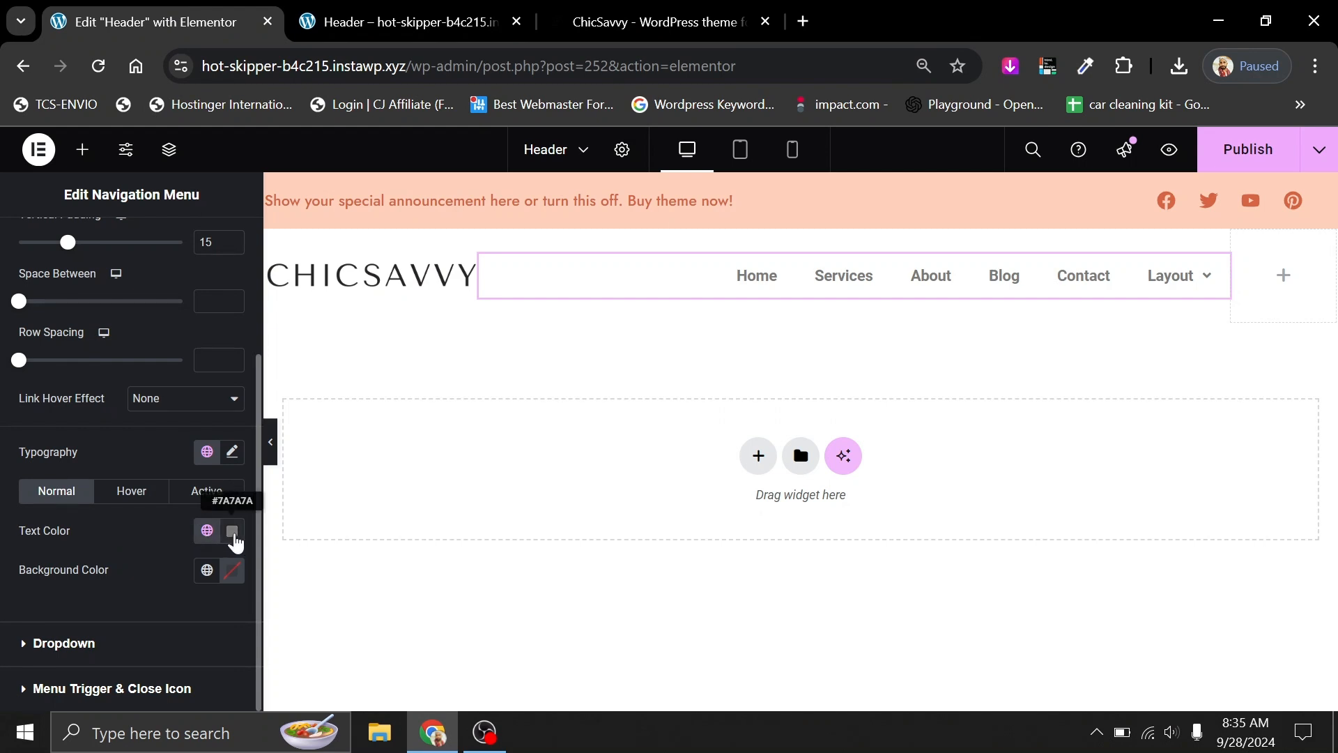
left_click(232, 532)
left_click_drag(167, 400, 138, 399)
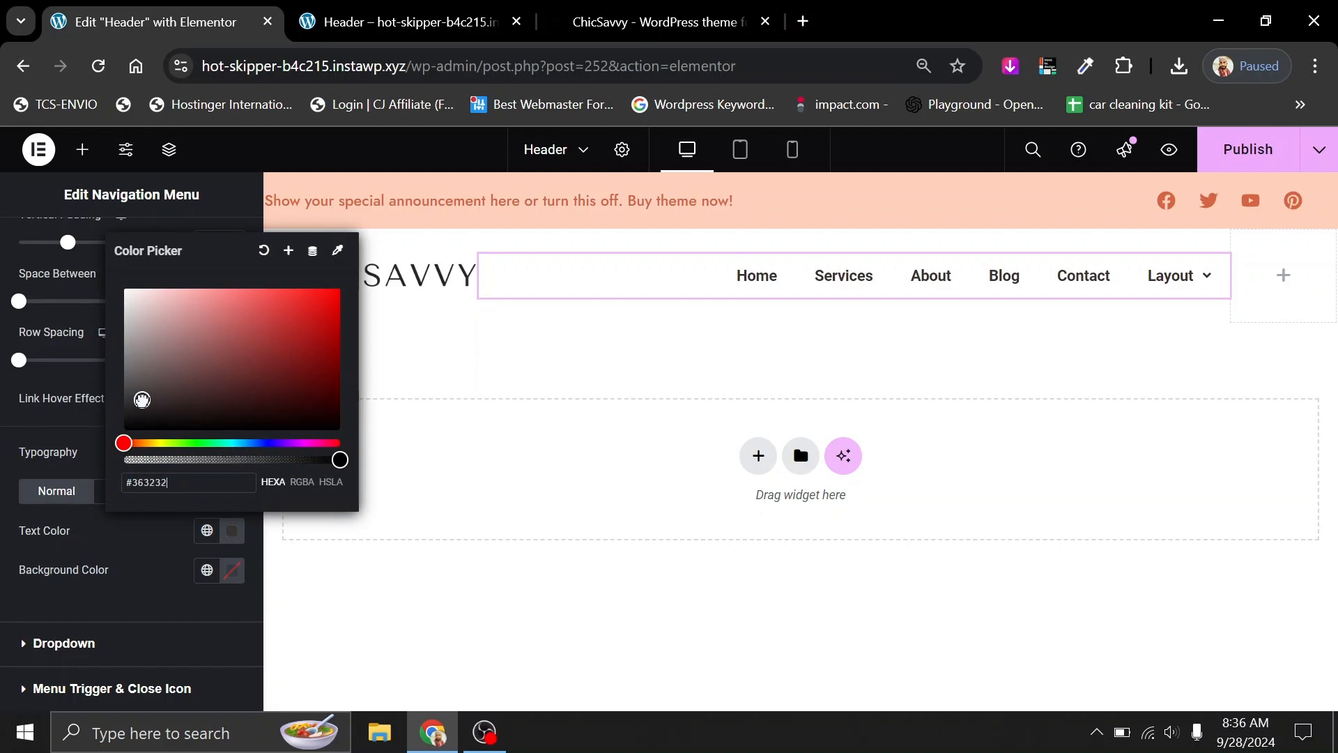
left_click(230, 538)
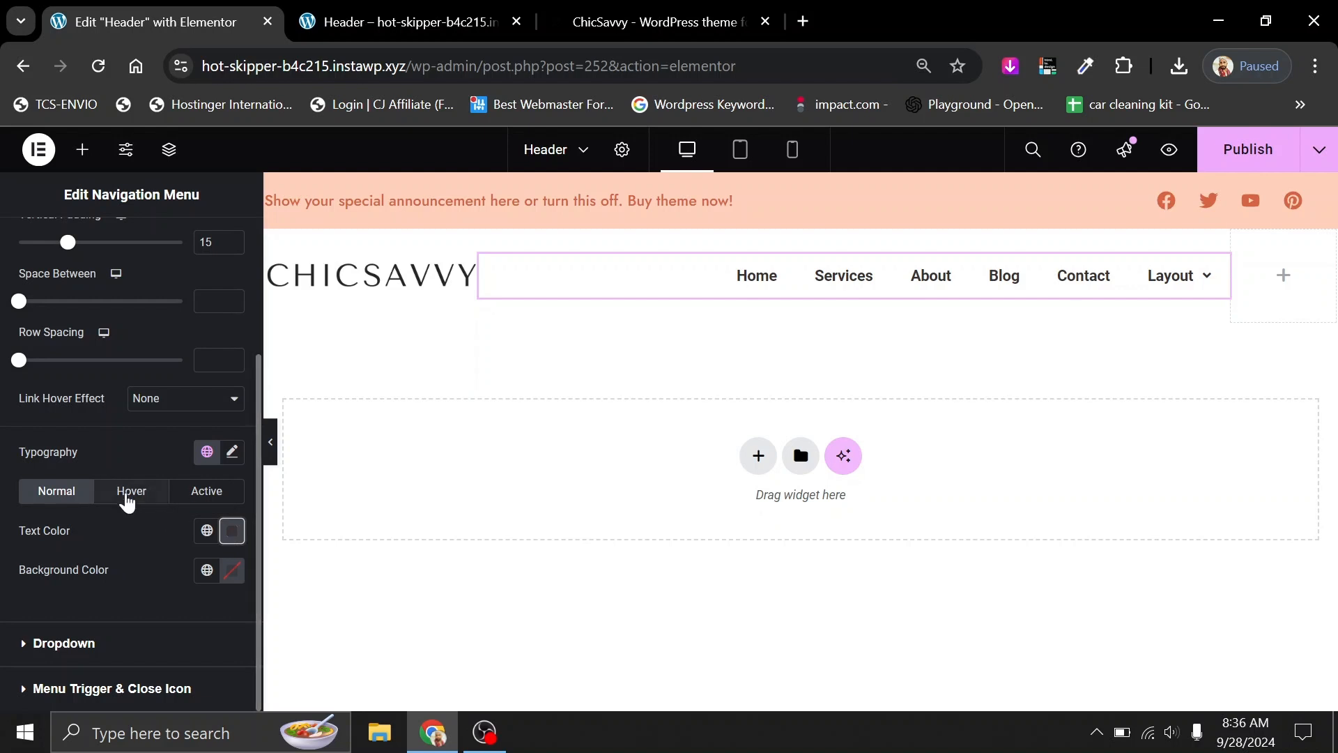
Compare with the demo's highlighted menu item and set the Navigation Menu's hover text color to the global orange.
left_click(127, 494)
left_click(655, 22)
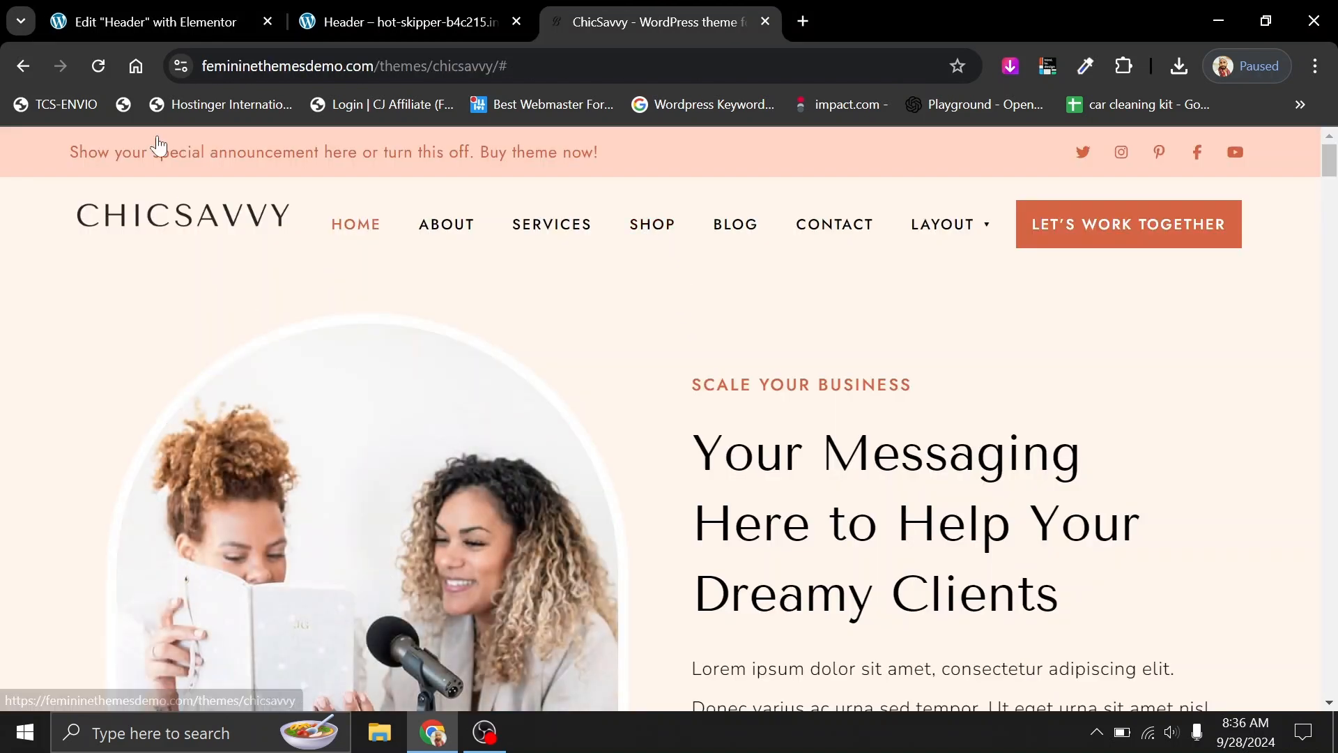
left_click(114, 8)
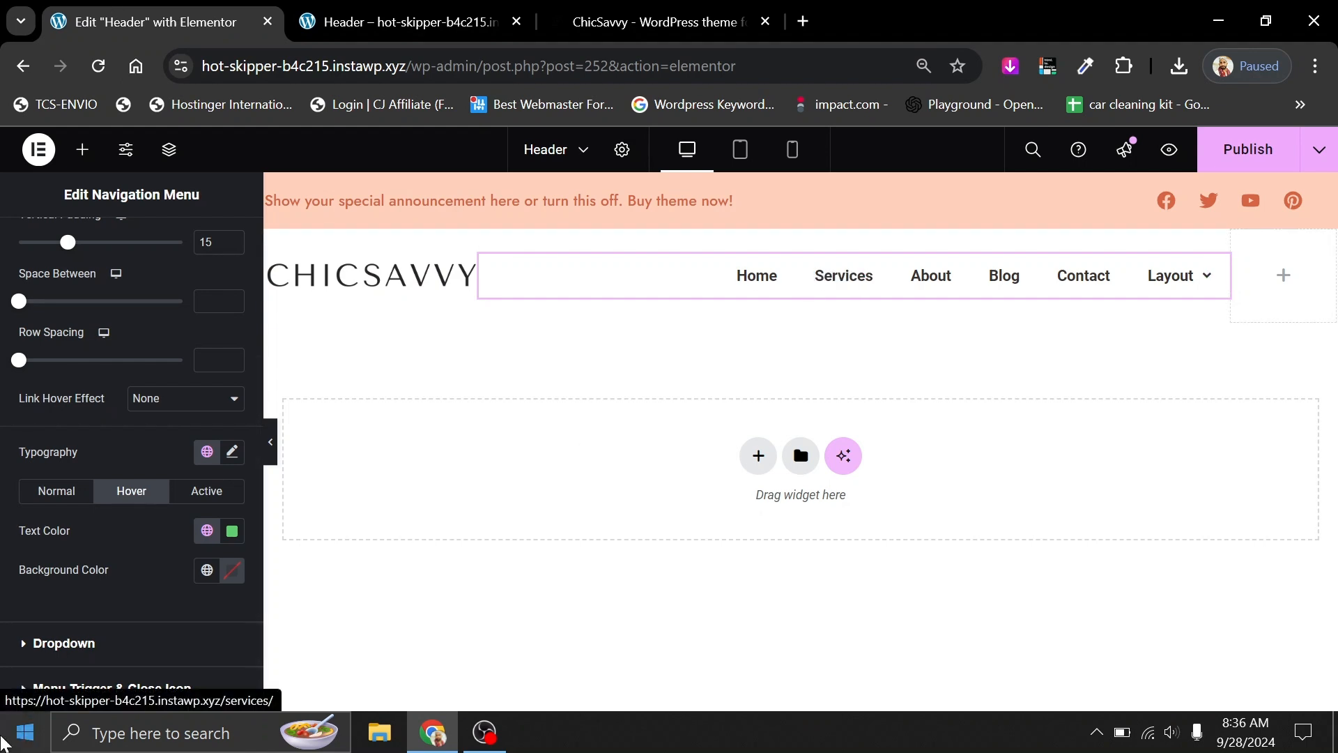
left_click(206, 534)
left_click(68, 460)
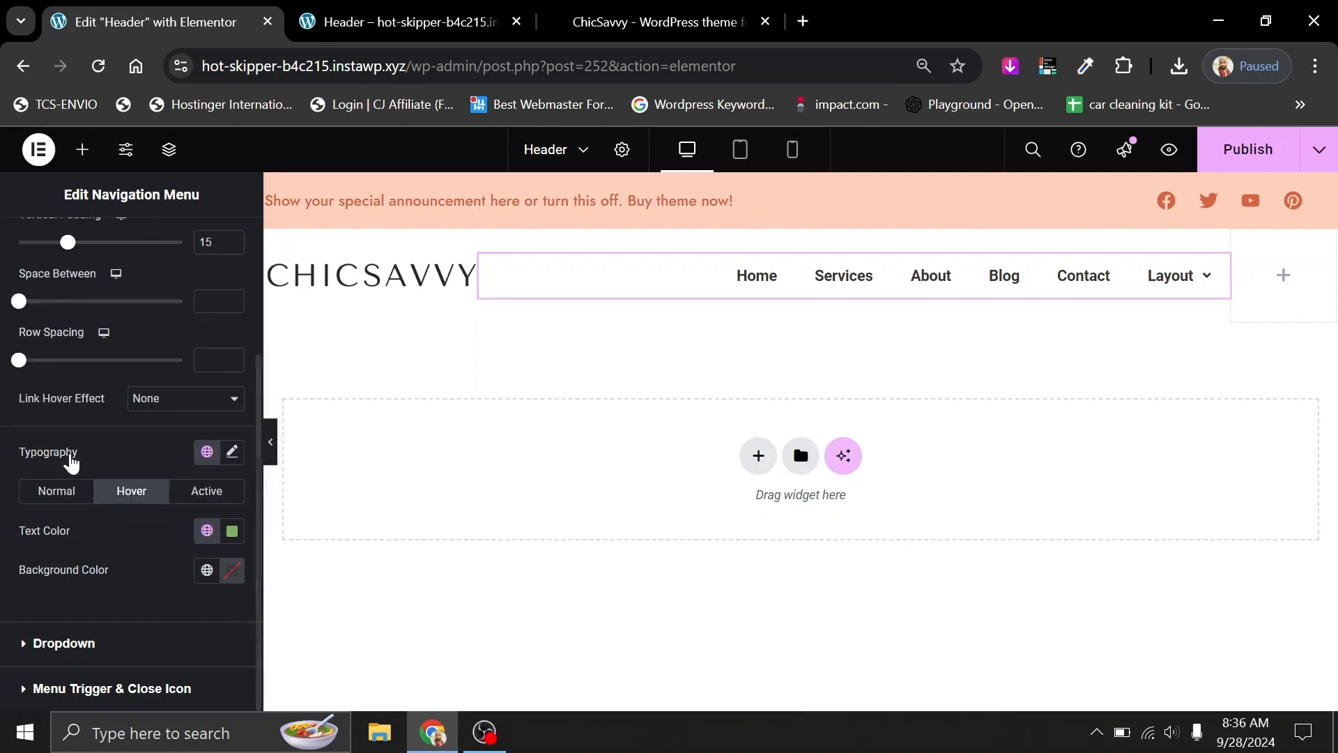
Publish the header and check the menu's hover color in the preview page.
left_click(1240, 153)
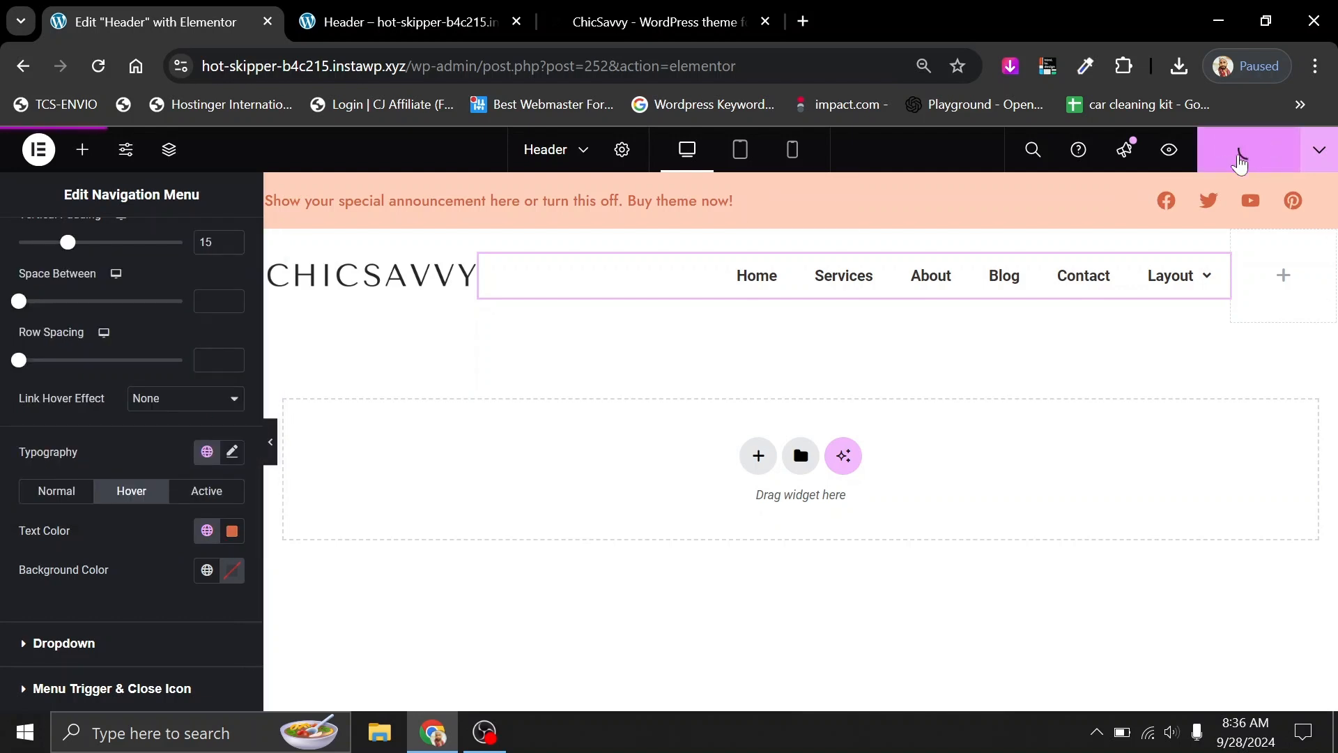
left_click(417, 21)
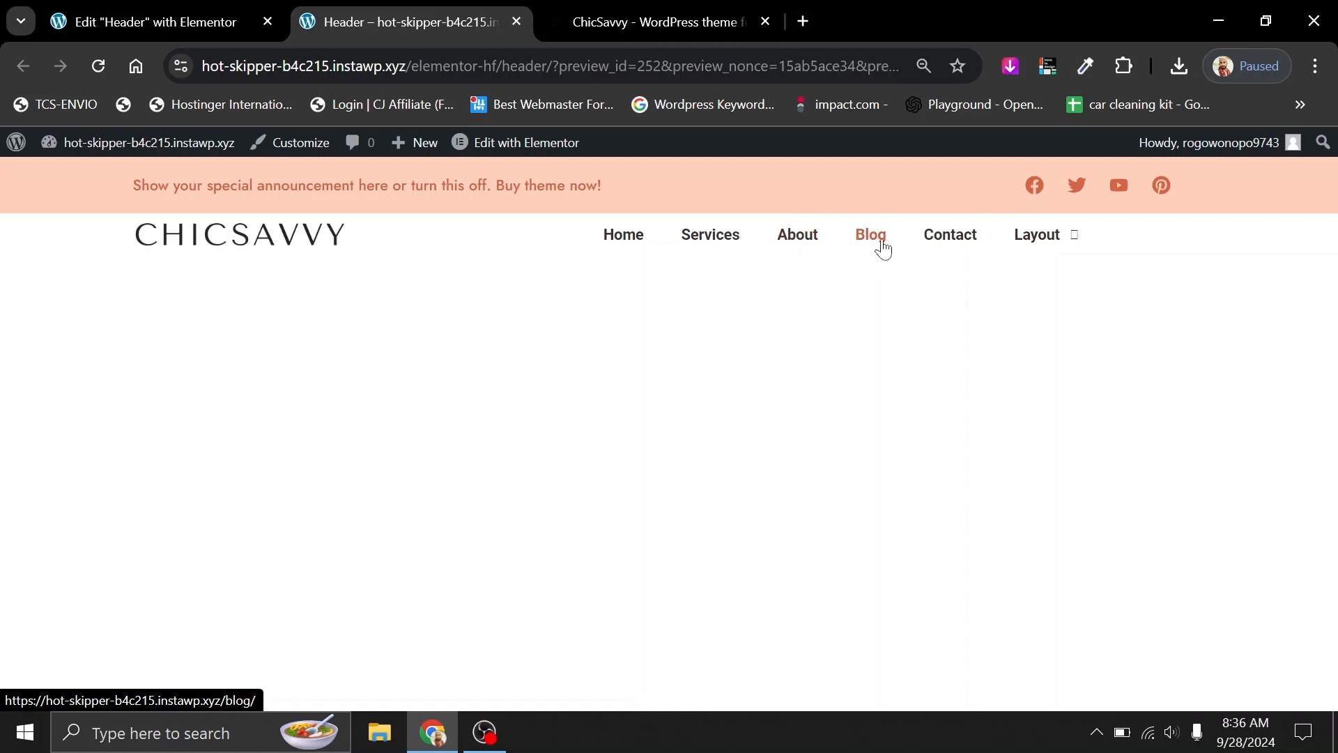
mouse_move(1029, 235)
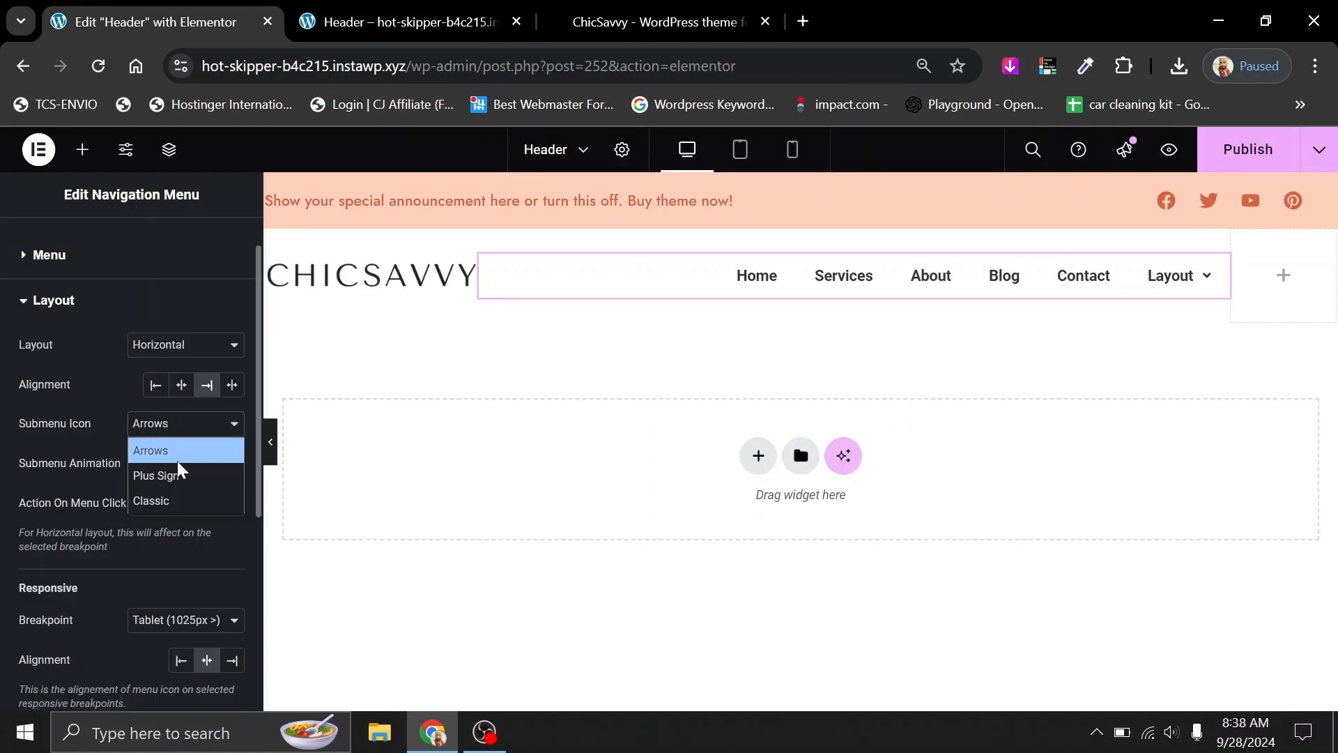
Set the Navigation Menu's submenu icon to Classic.
left_click(176, 502)
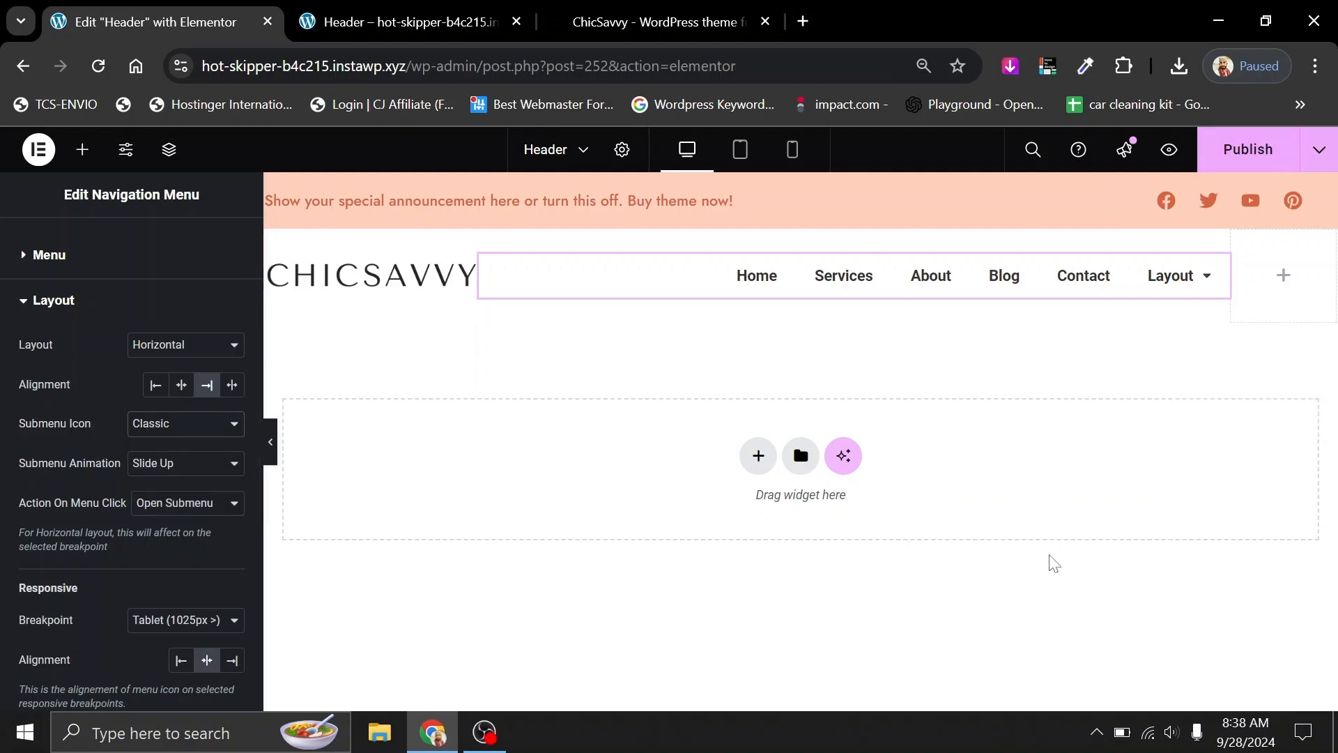
scroll(120, 617, "down", 4)
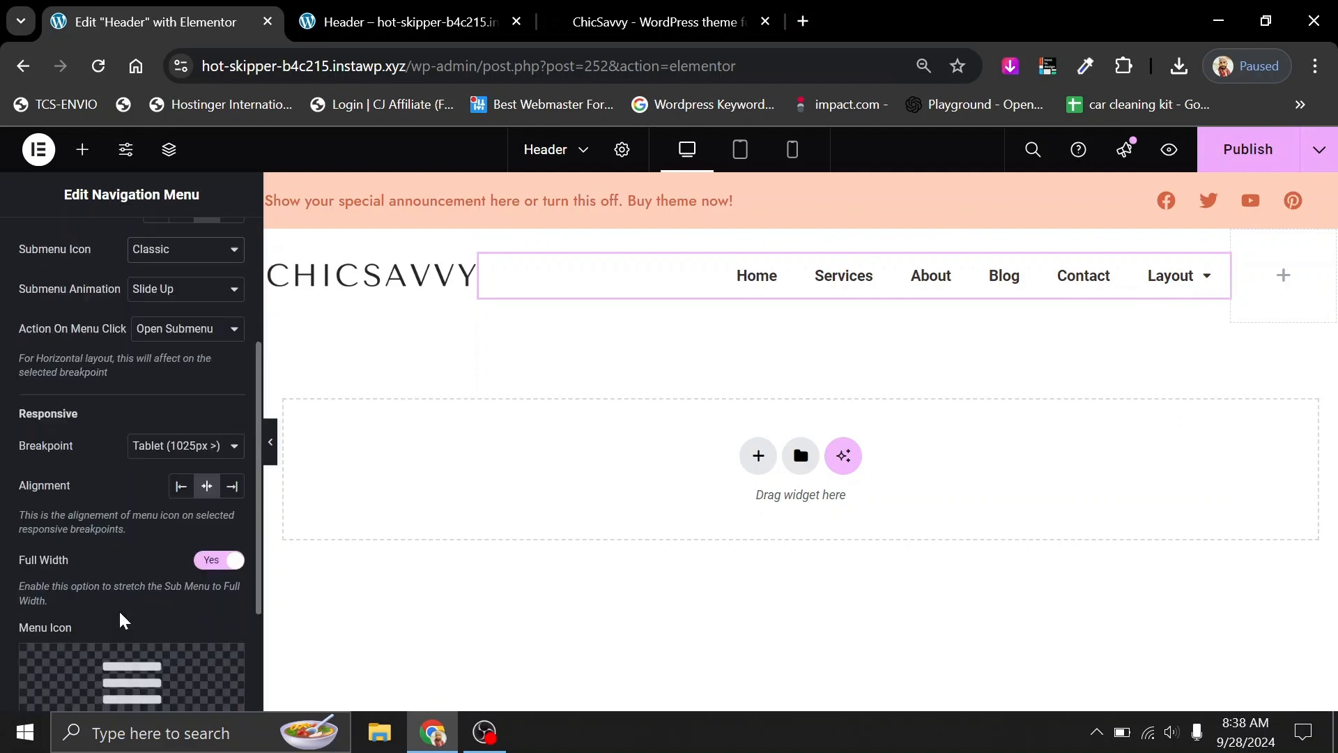
scroll(122, 349, "up", 5)
Set the Navigation Menu's typography to Jost, size 18 px, weight 500 (Medium).
left_click(127, 239)
scroll(132, 528, "down", 3)
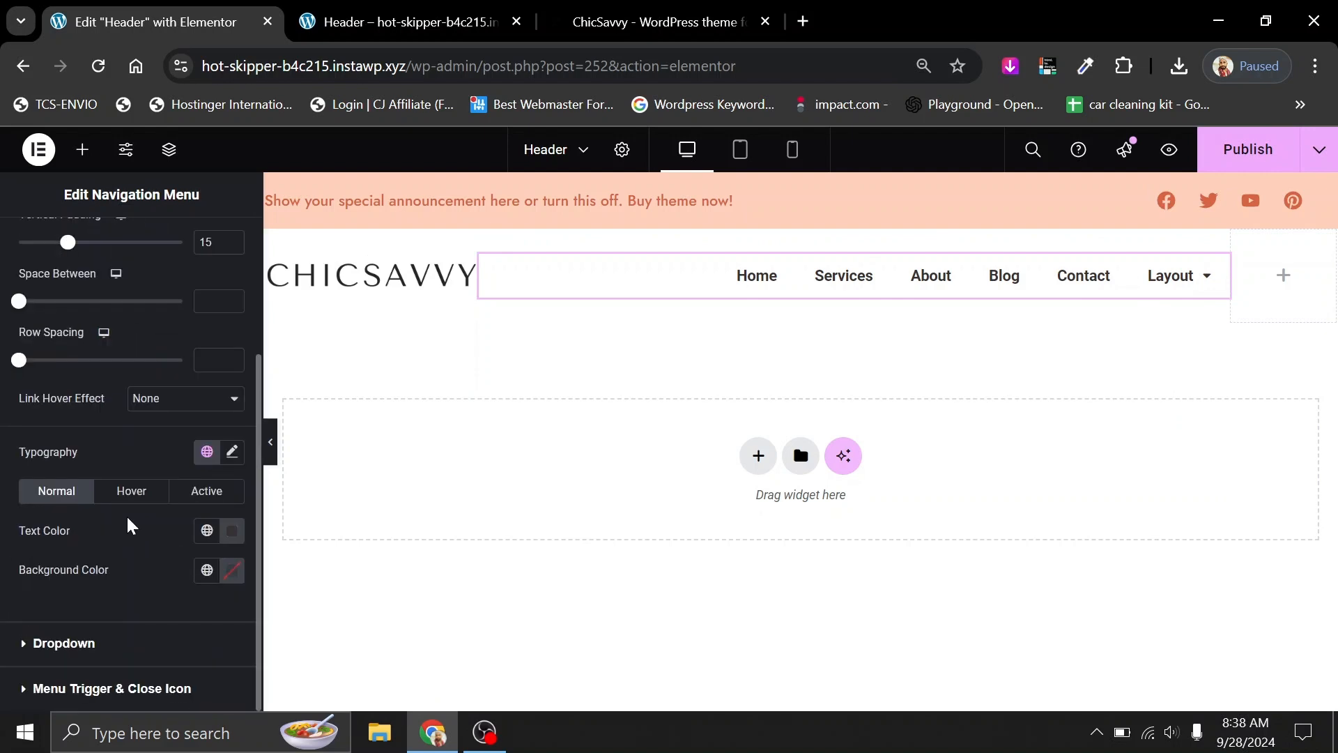
left_click(232, 452)
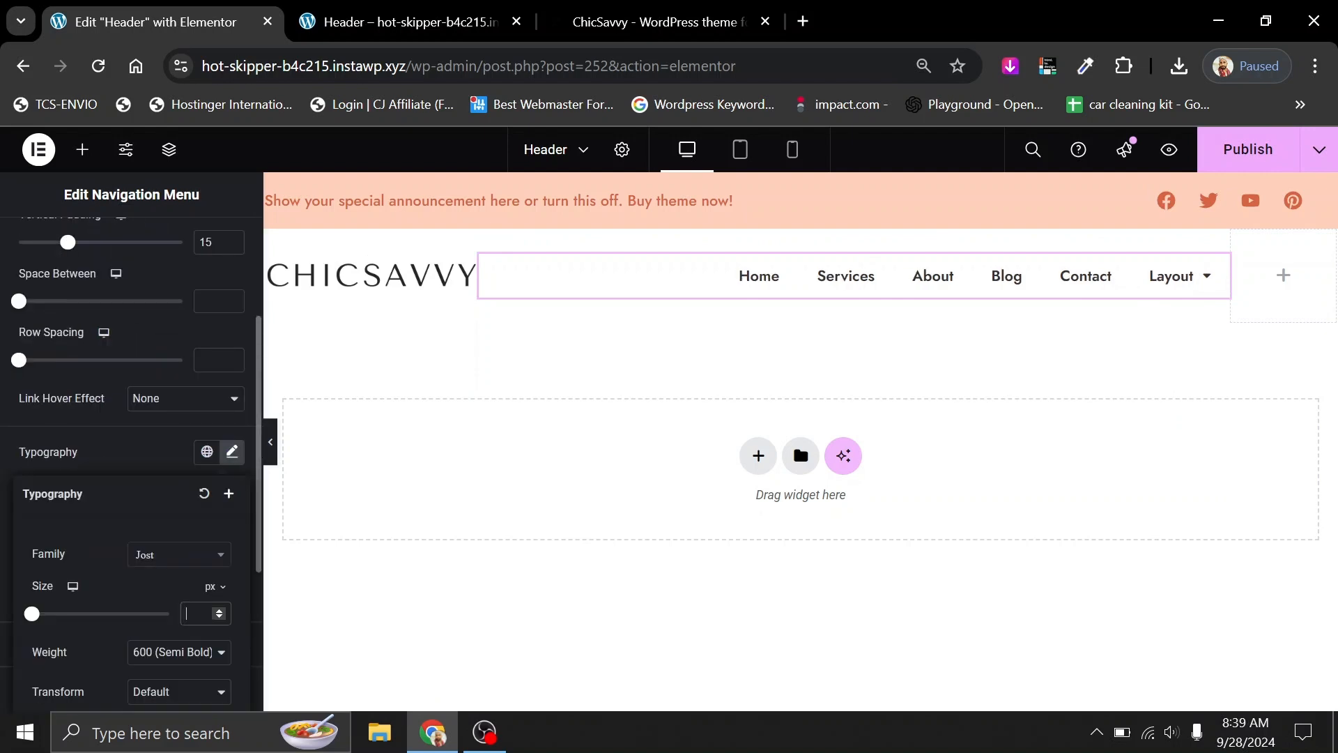
type("18")
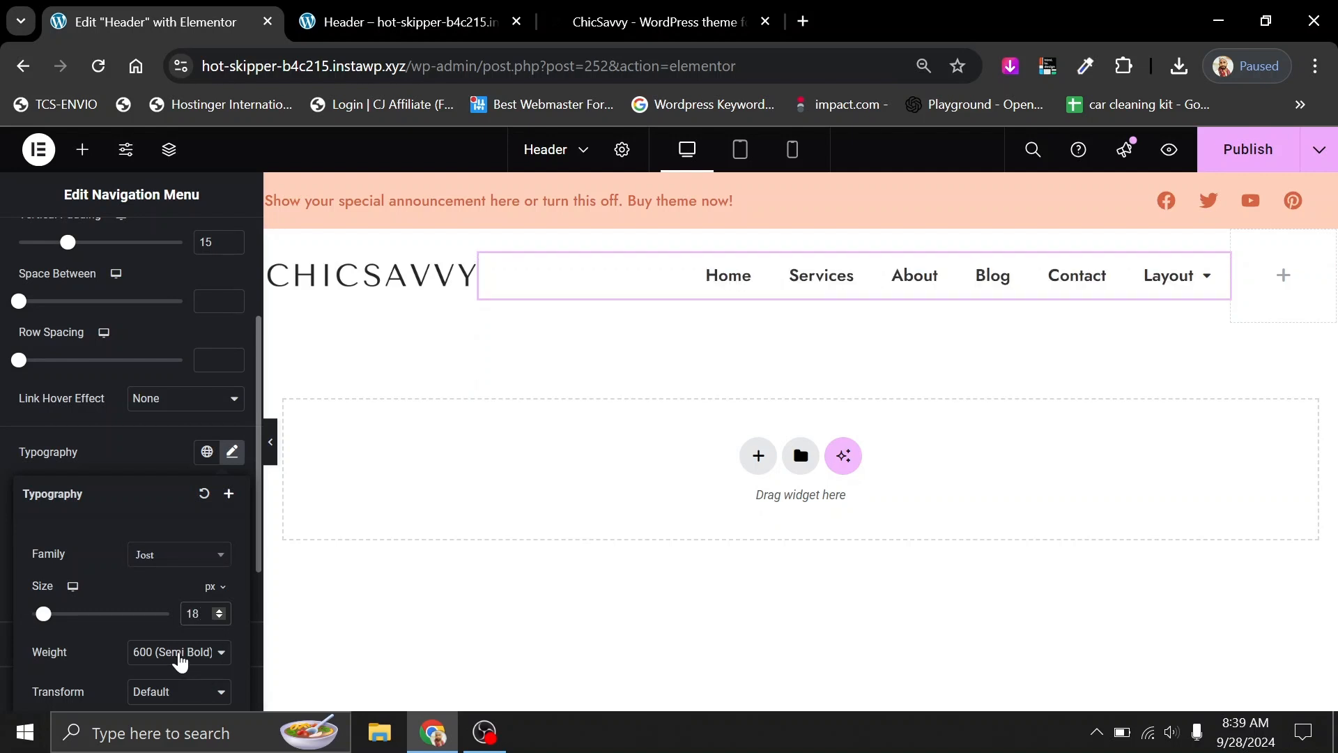
left_click(176, 655)
left_click(169, 451)
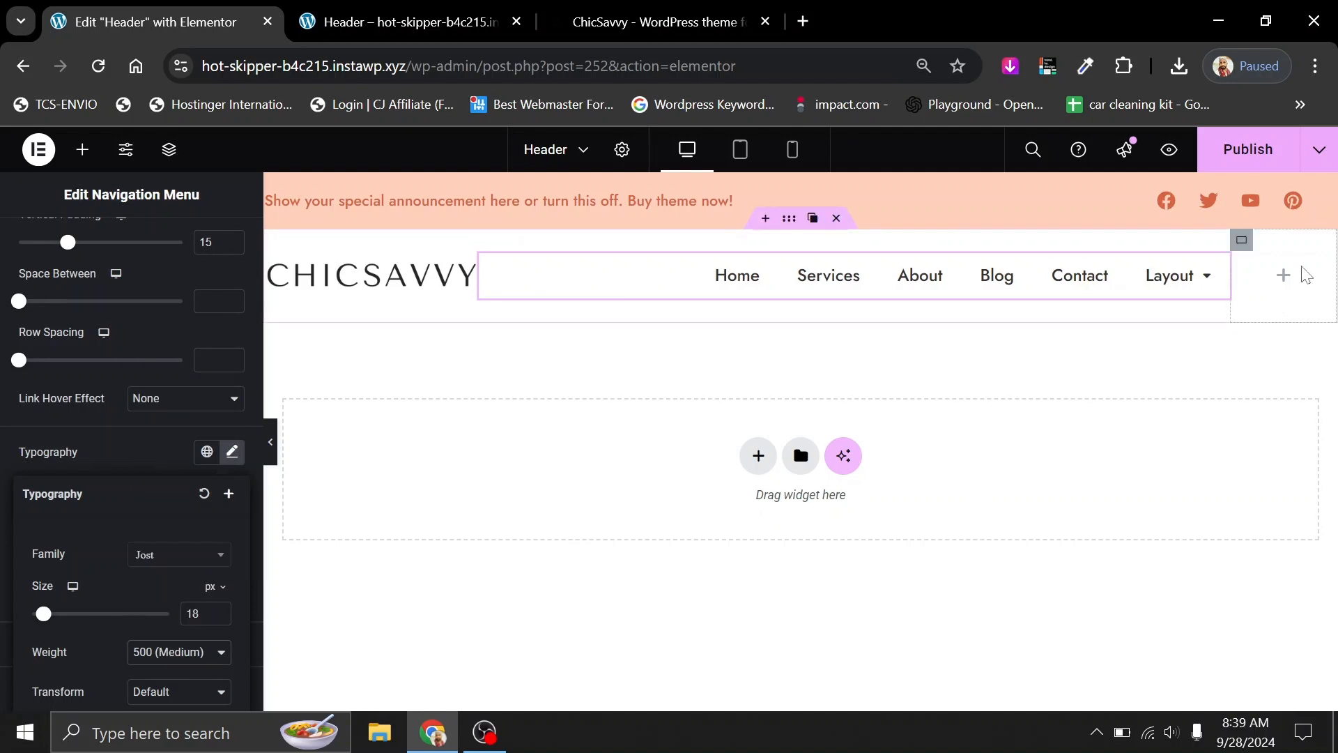
Add a Button widget to the row's empty third column.
left_click(1284, 275)
scroll(111, 519, "down", 2)
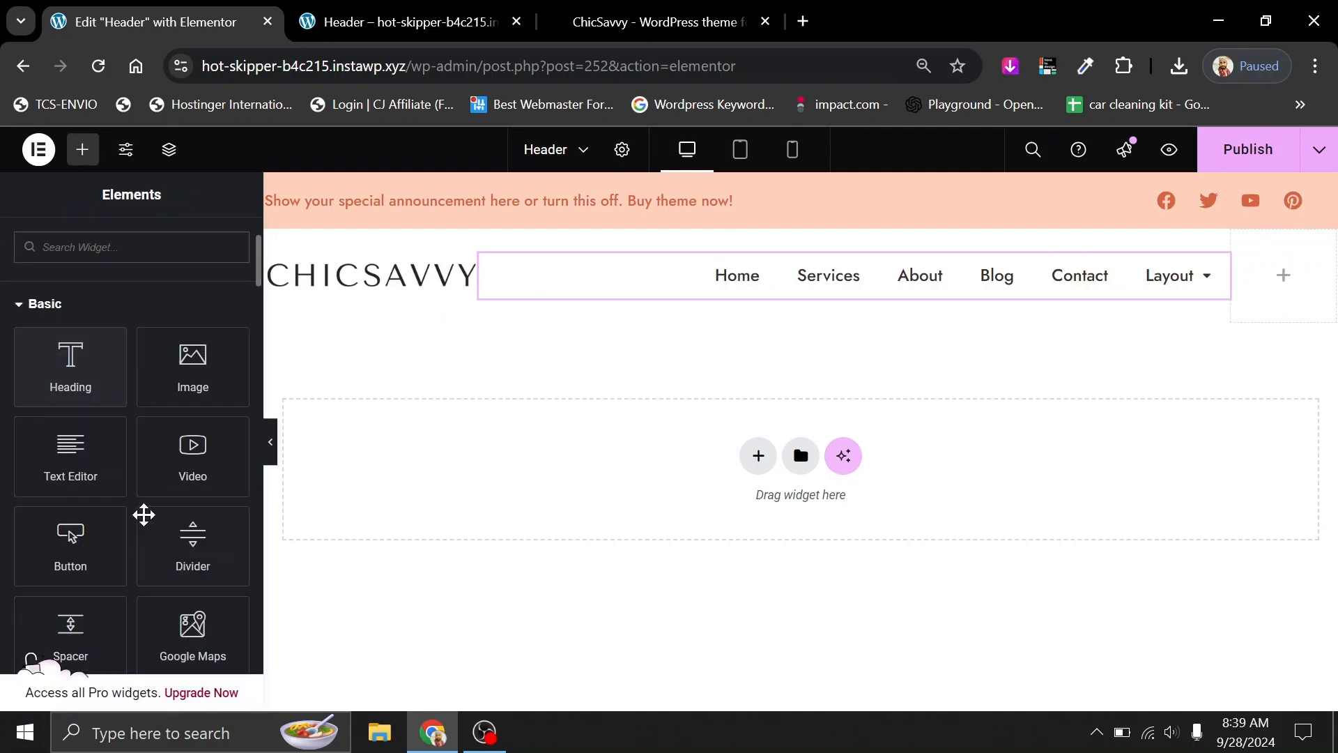
left_click_drag(68, 534, 1300, 285)
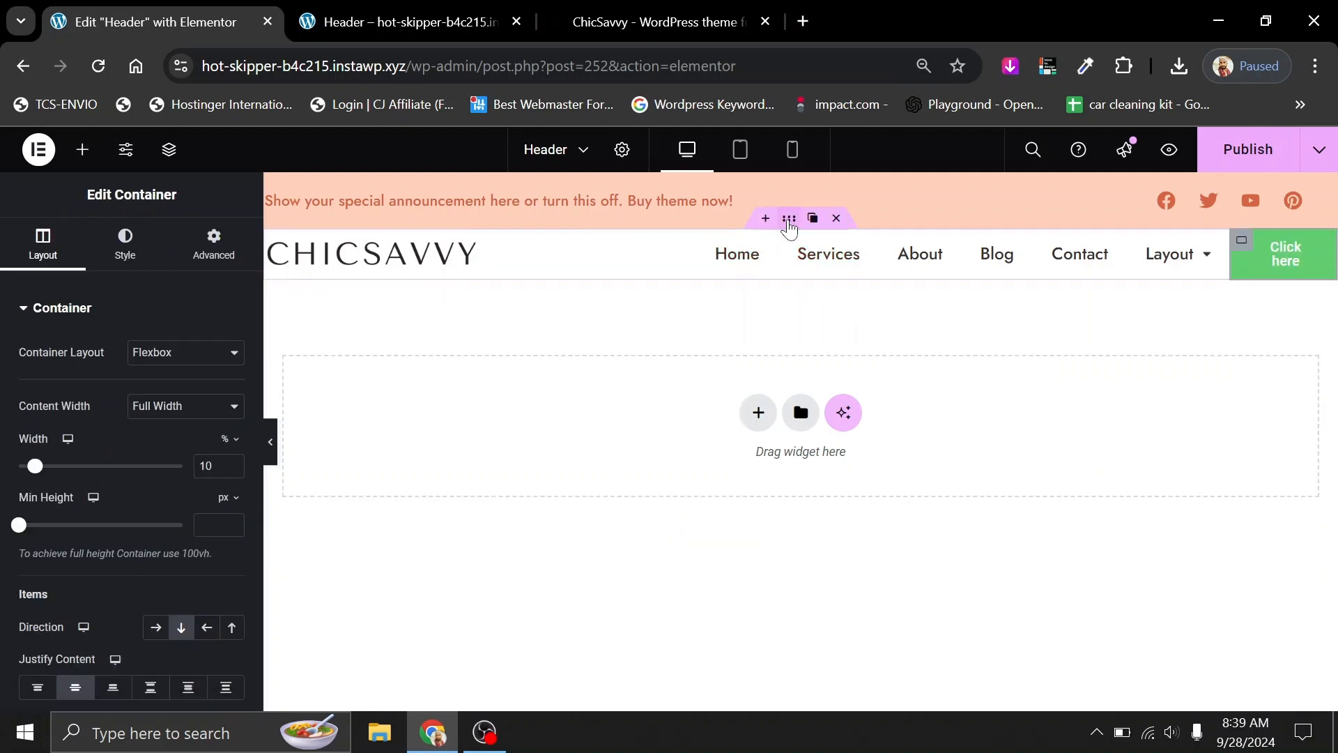
Set the top and bottom padding of the container holding the logo, menu and button to 10 px.
left_click(789, 220)
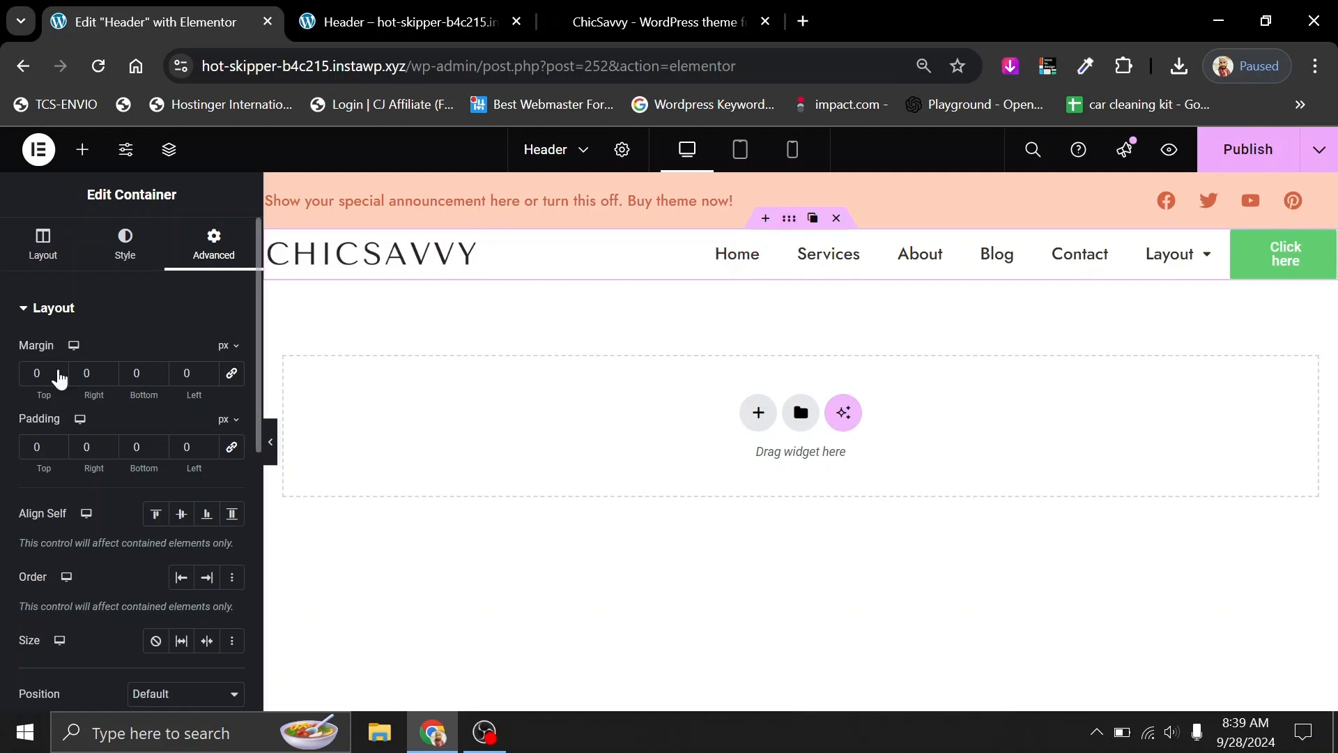
key("BackSpace")
type("10")
left_click(132, 447)
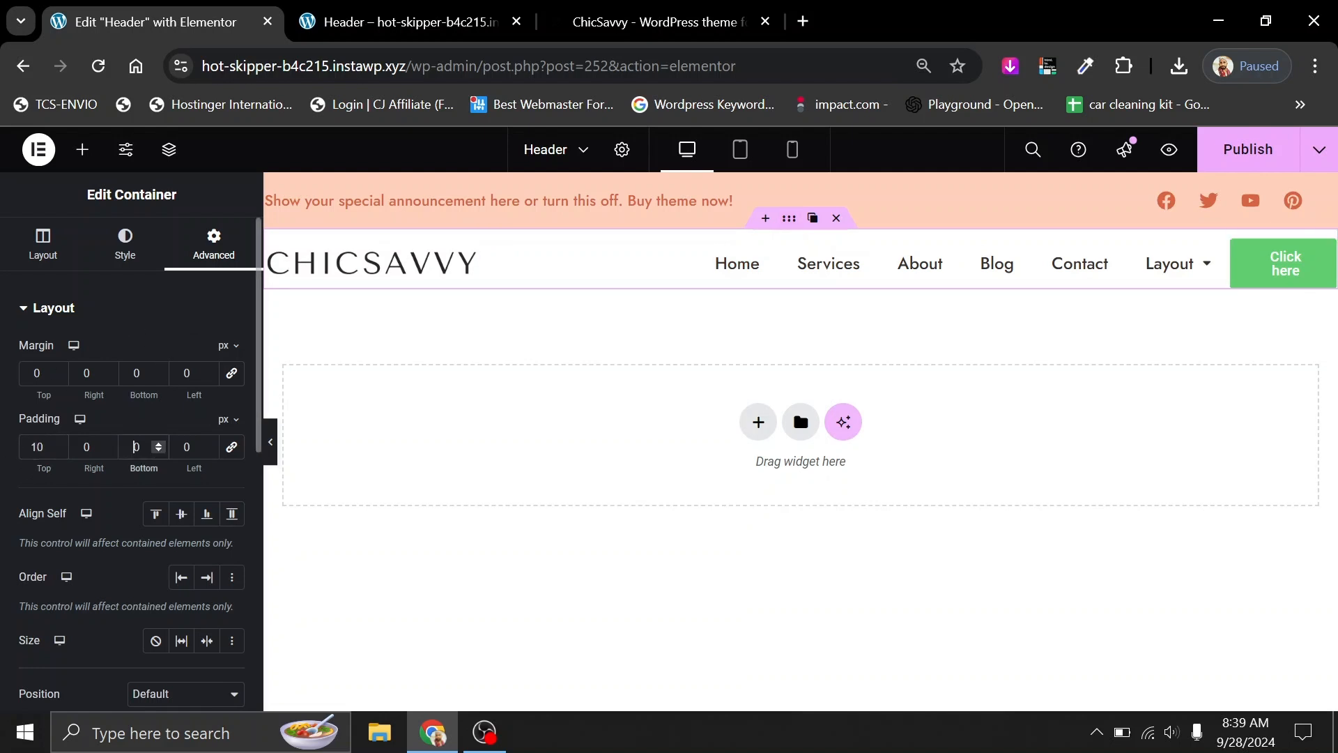
type("1")
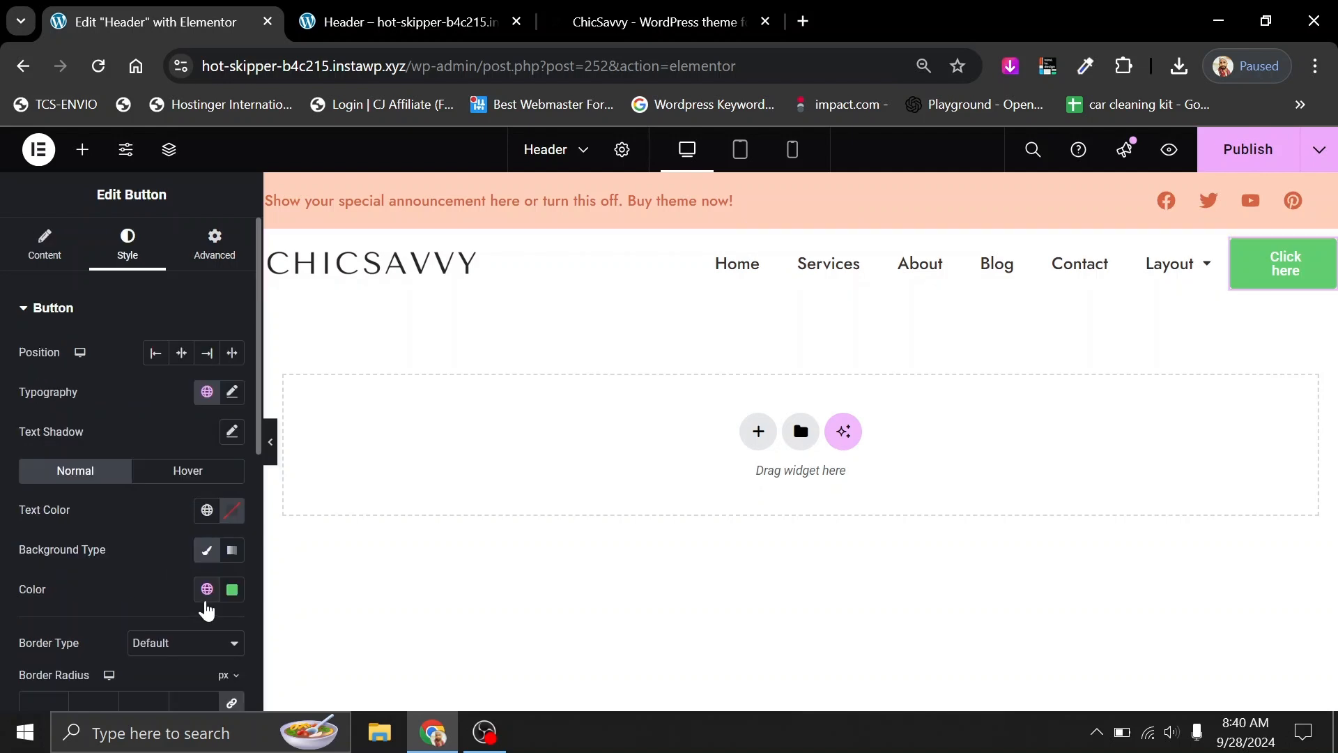
Set the button's background color to the global orange and its typography to Jost, size 16 px.
left_click(207, 589)
left_click(61, 511)
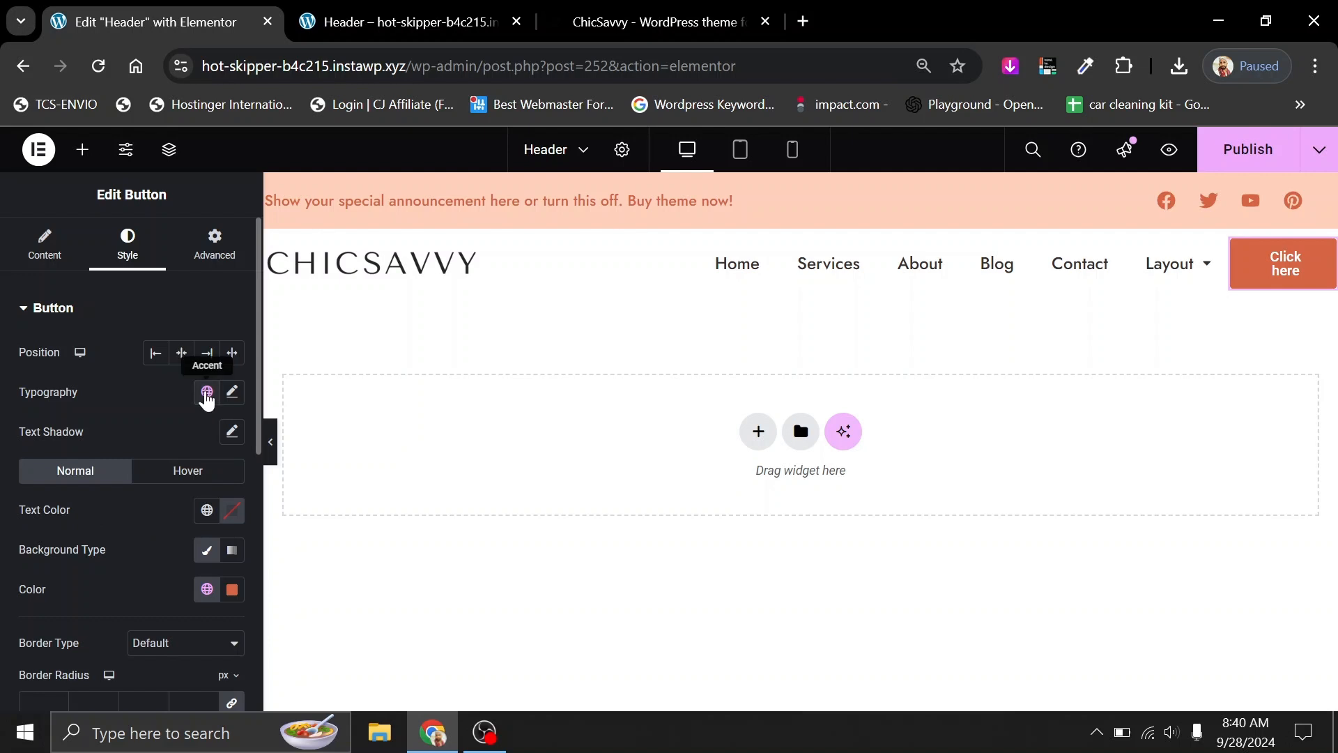
left_click(207, 391)
left_click(232, 392)
left_click(233, 392)
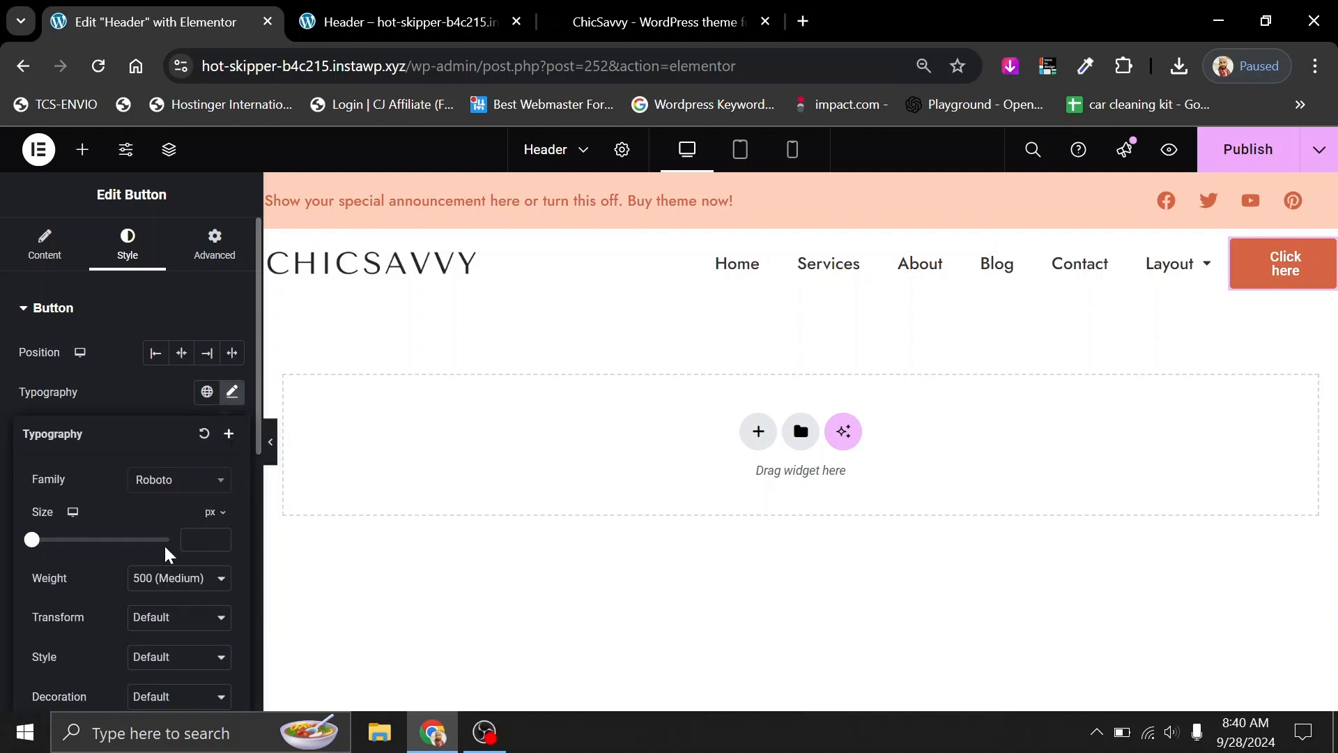
left_click(165, 494)
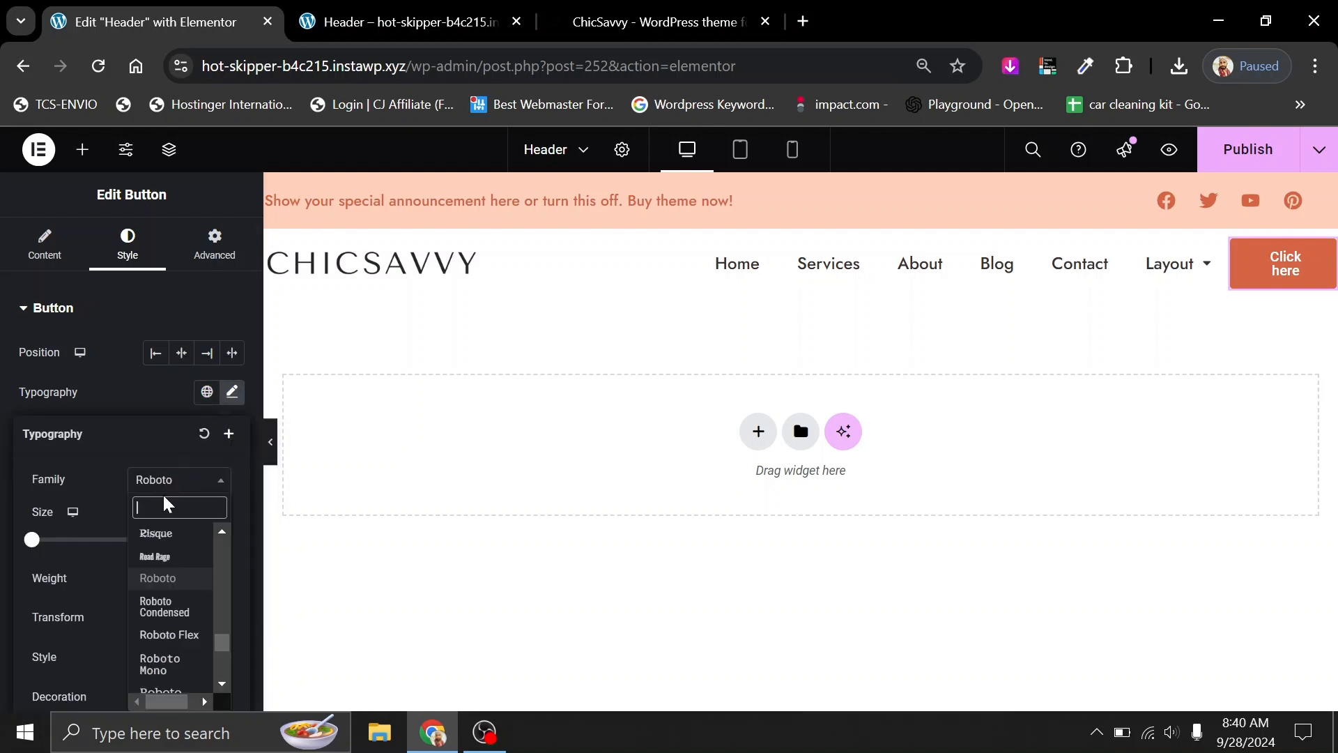
type("jost")
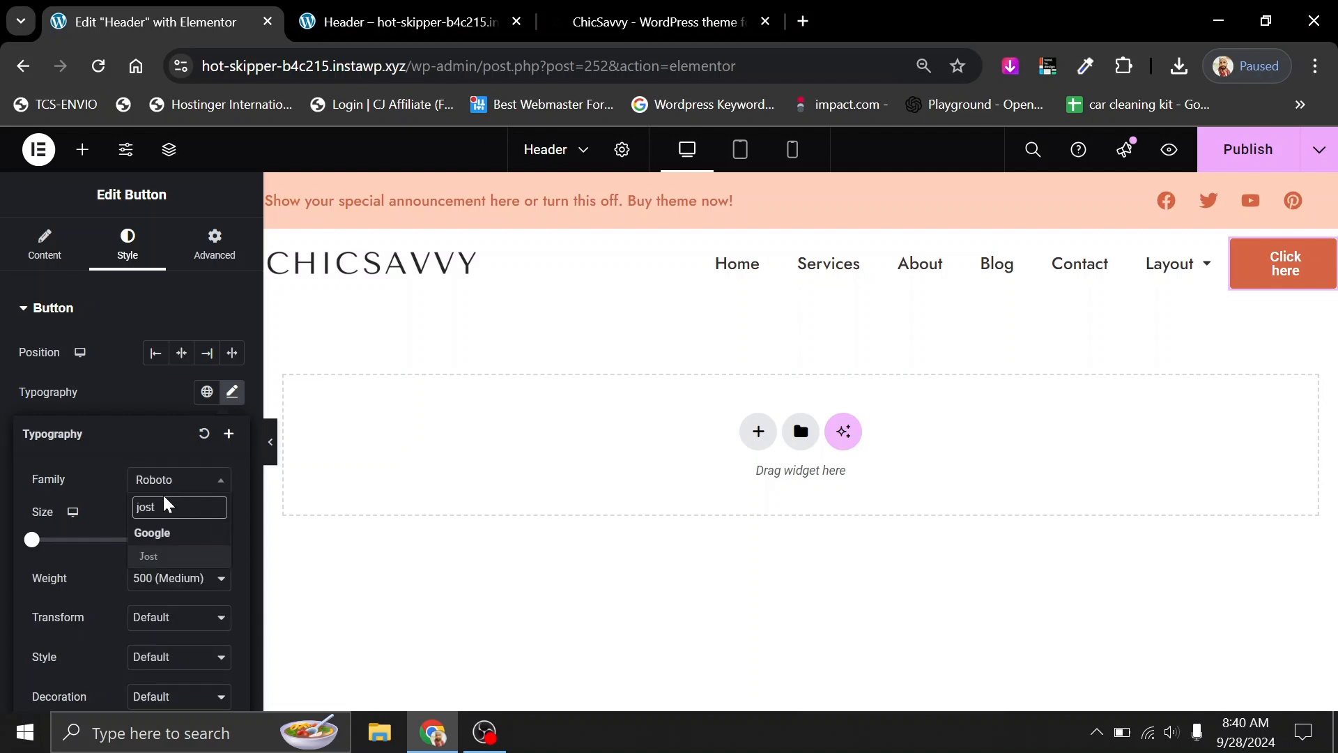
left_click(149, 556)
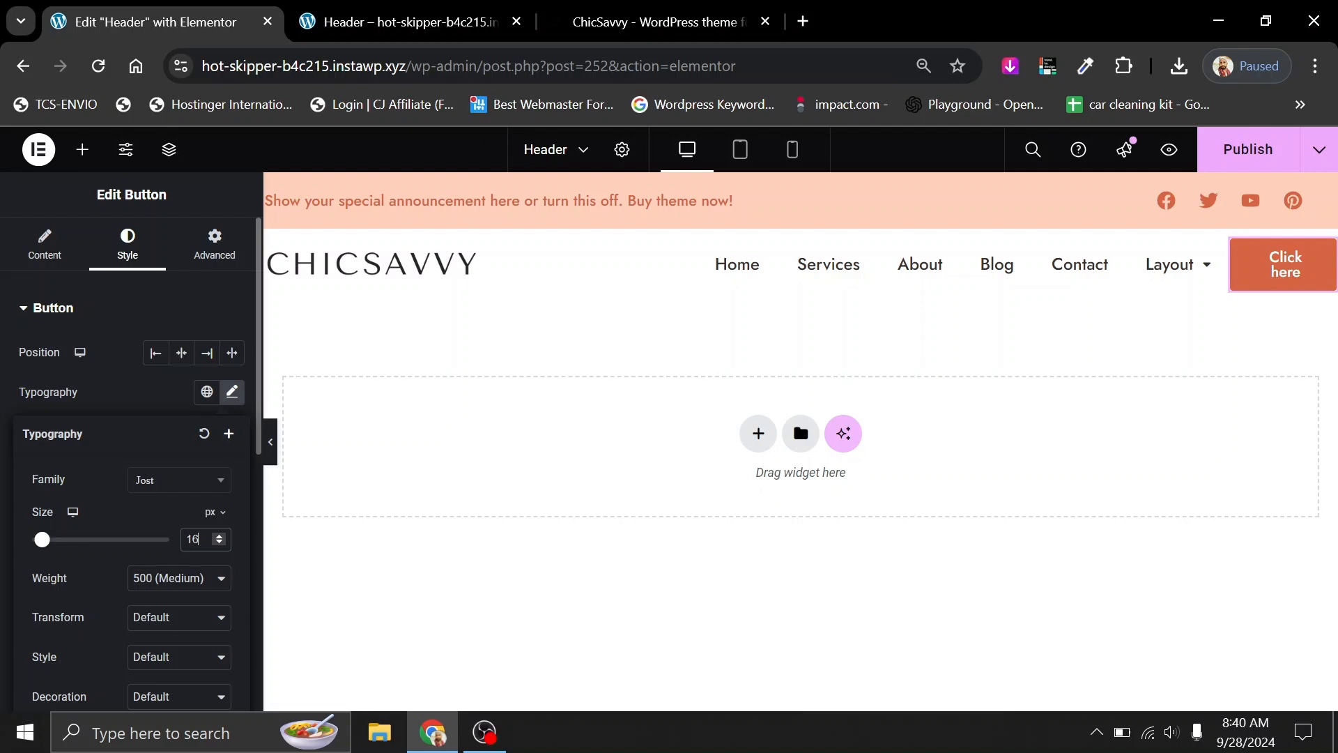
Publish the header and compare its preview with the ChicSavvy demo's header.
left_click(1255, 155)
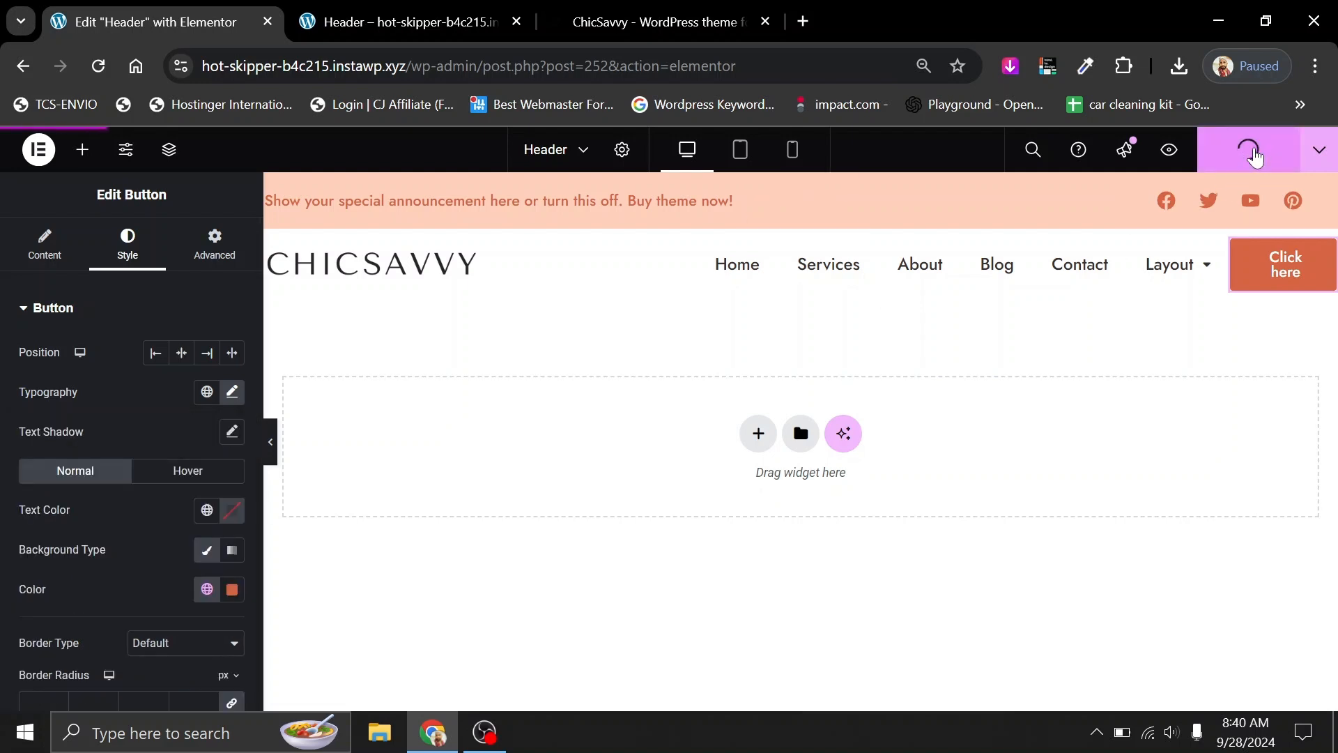
left_click(396, 8)
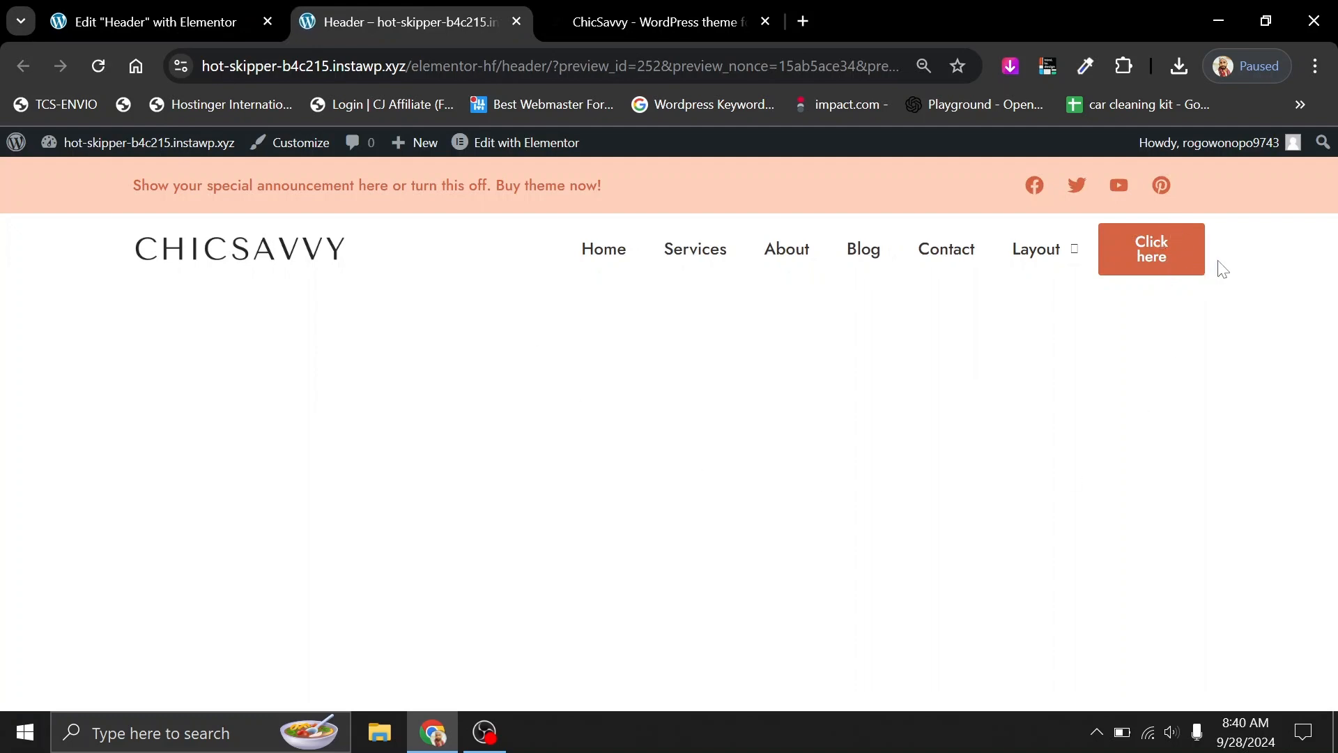
mouse_move(1071, 254)
left_click(655, 14)
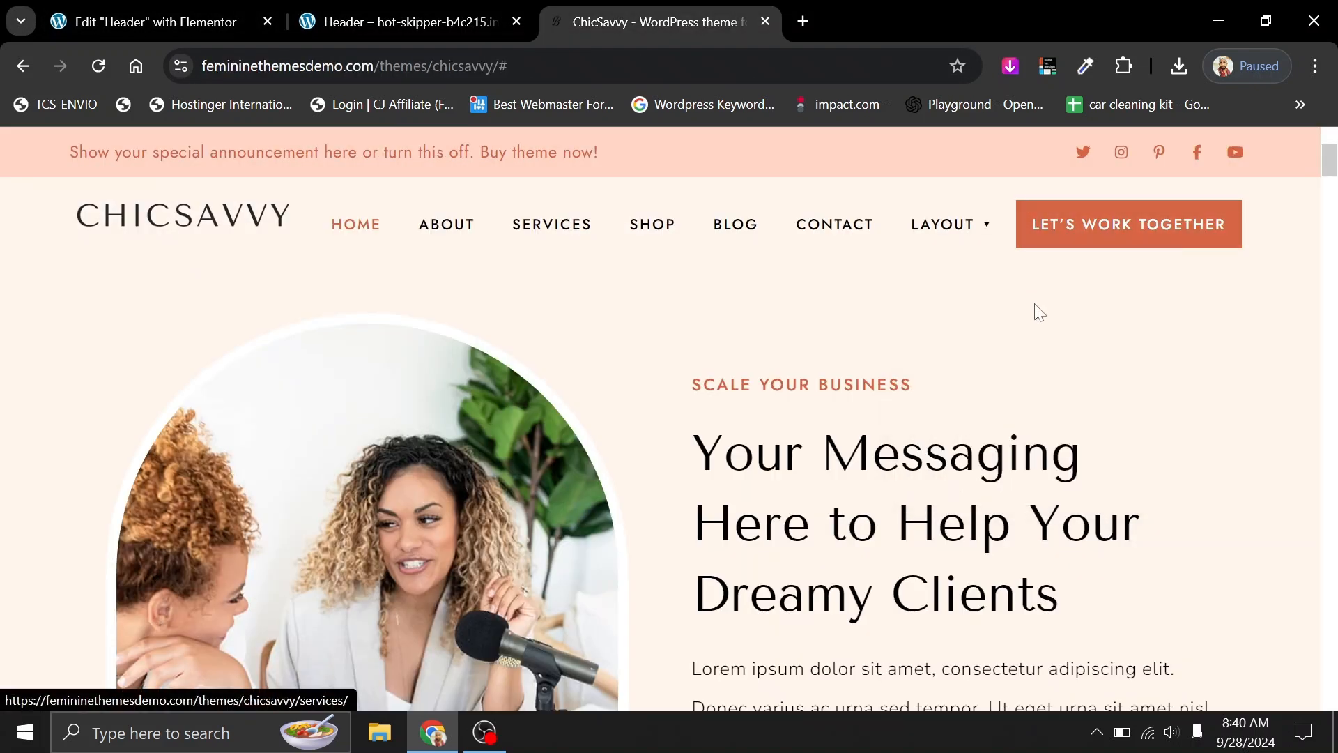
left_click(357, 17)
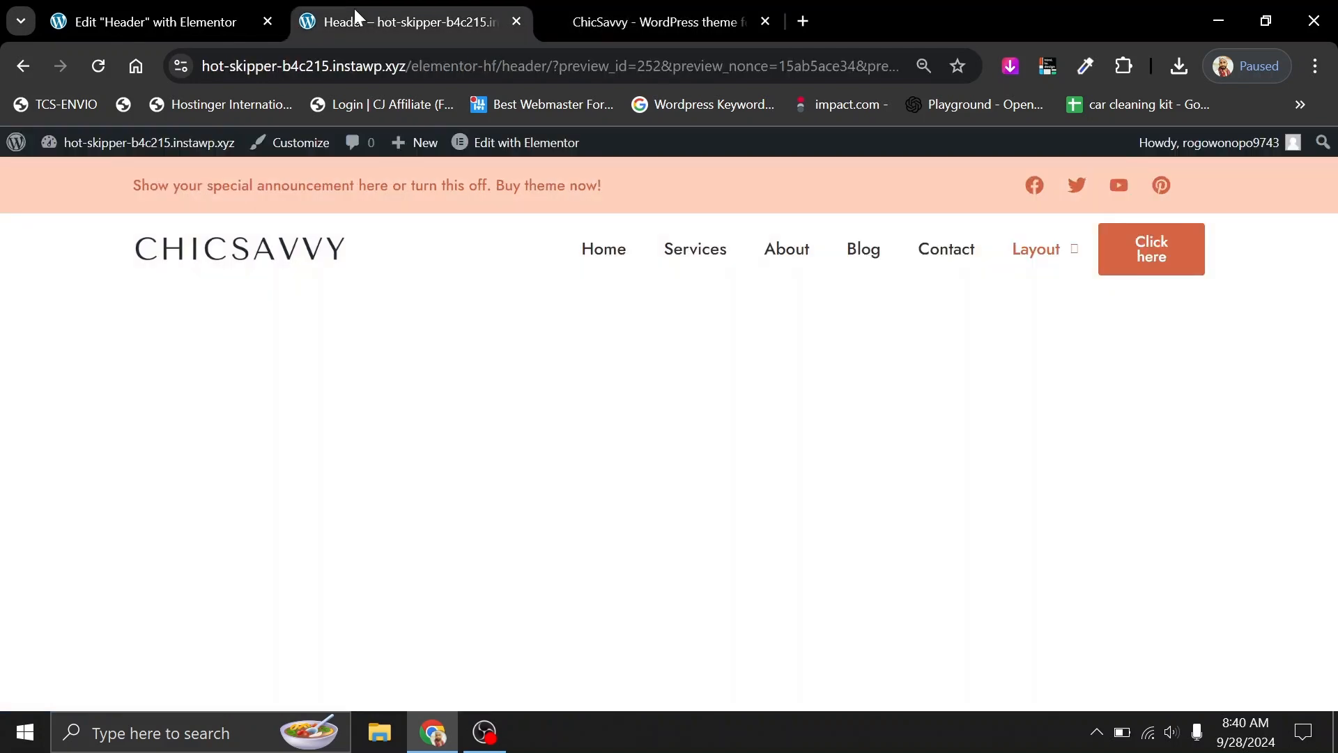
Set the width of the middle column container holding the menu to 65%.
left_click(98, 19)
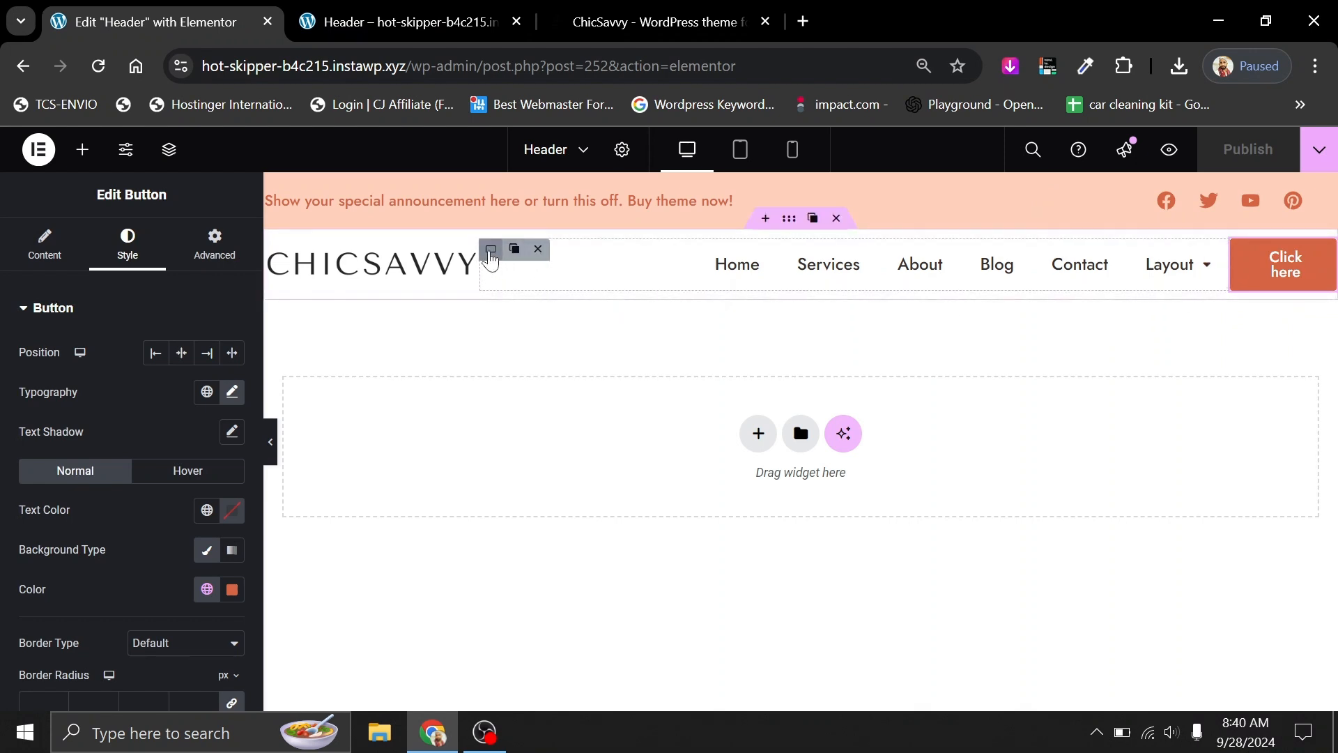
left_click(492, 250)
left_click(32, 254)
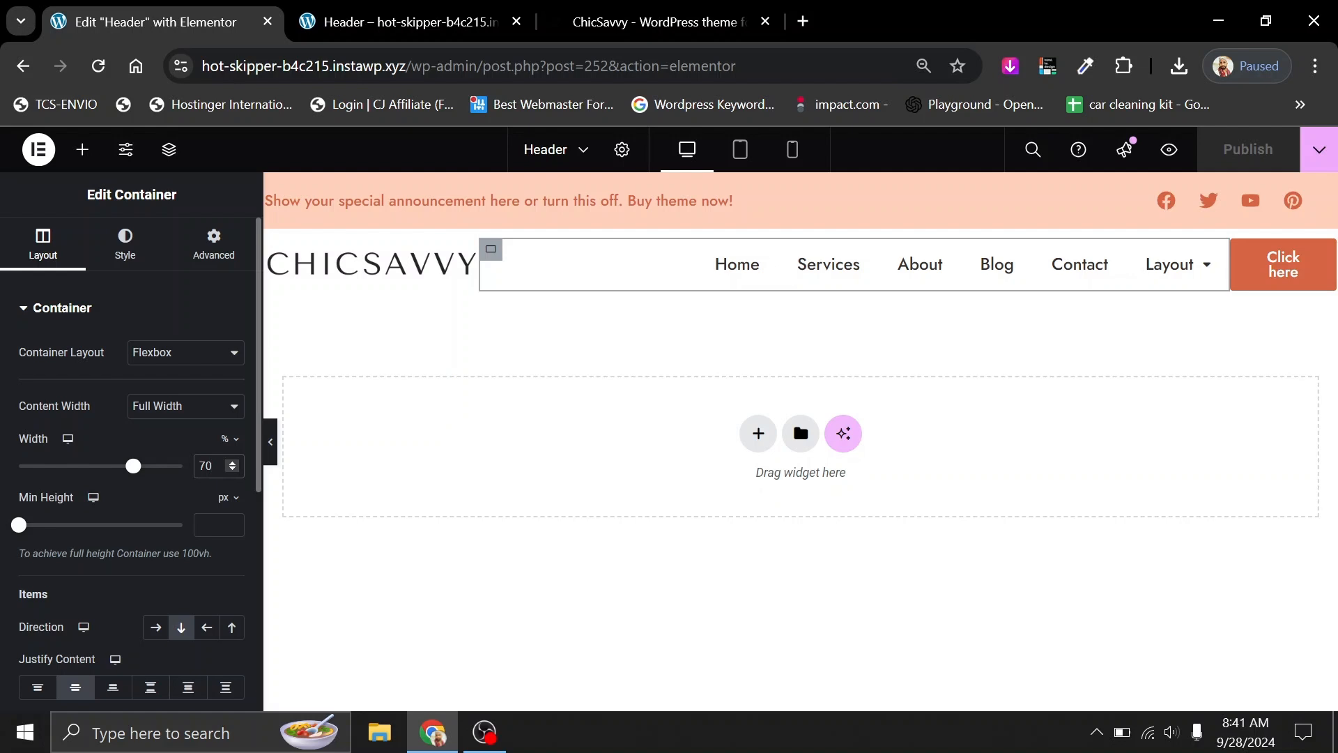
key("Down")
key("Down")
key("Down")
key("Down")
key("Down")
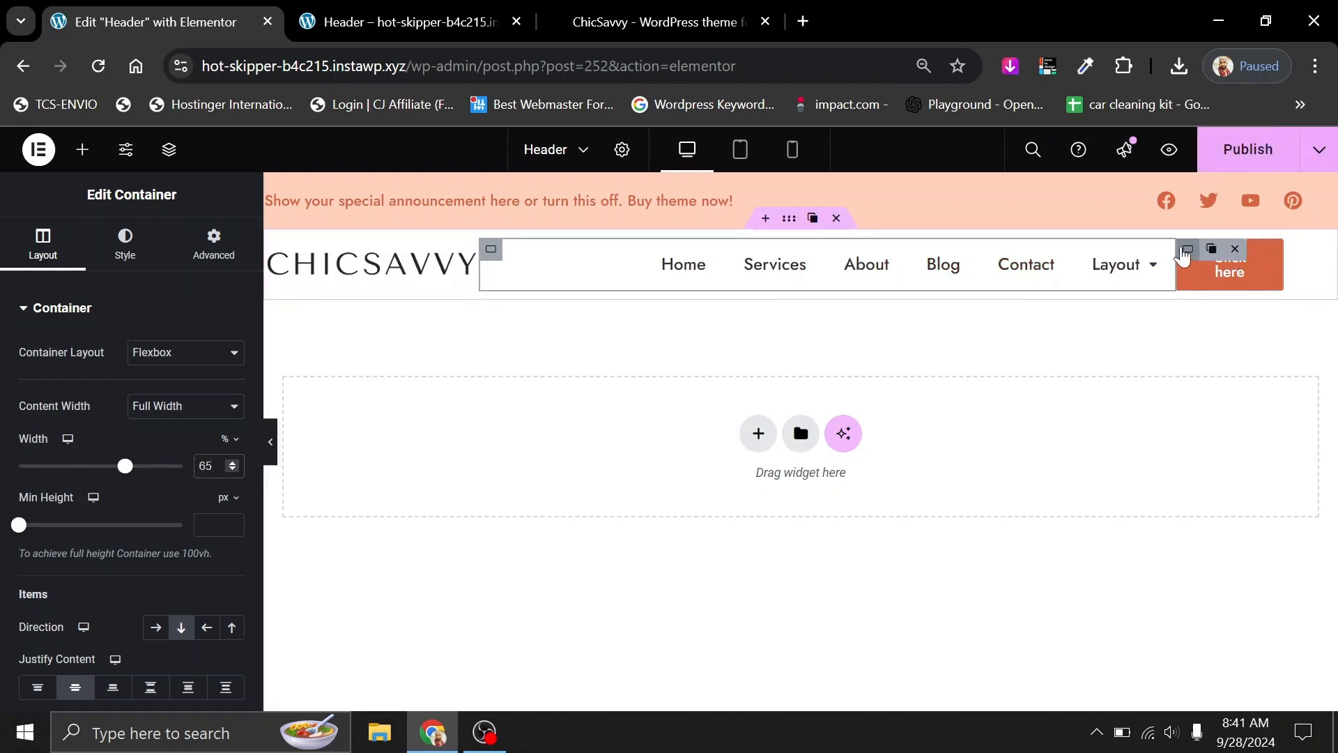
Set the width of the container holding the button to 15% and check the header preview.
key("BackSpace")
key("BackSpace")
type("10")
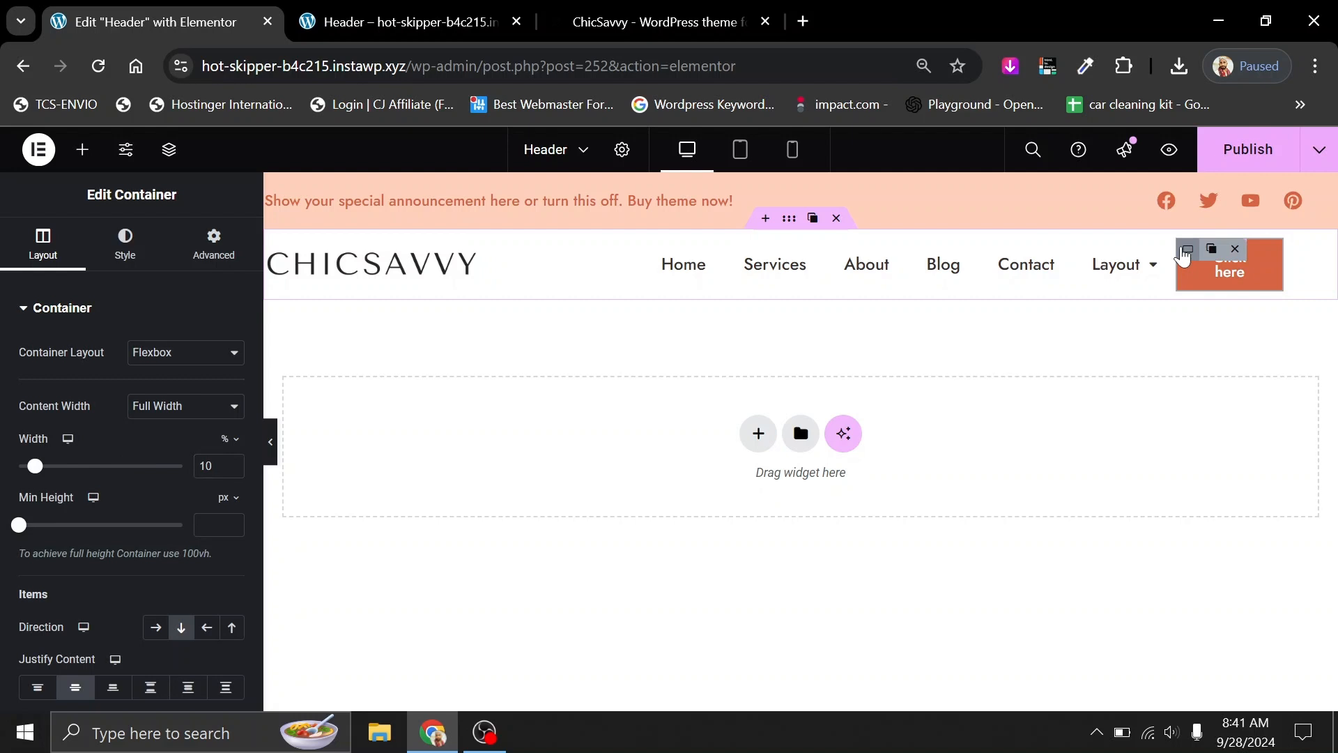
left_click(230, 461)
left_click(357, 10)
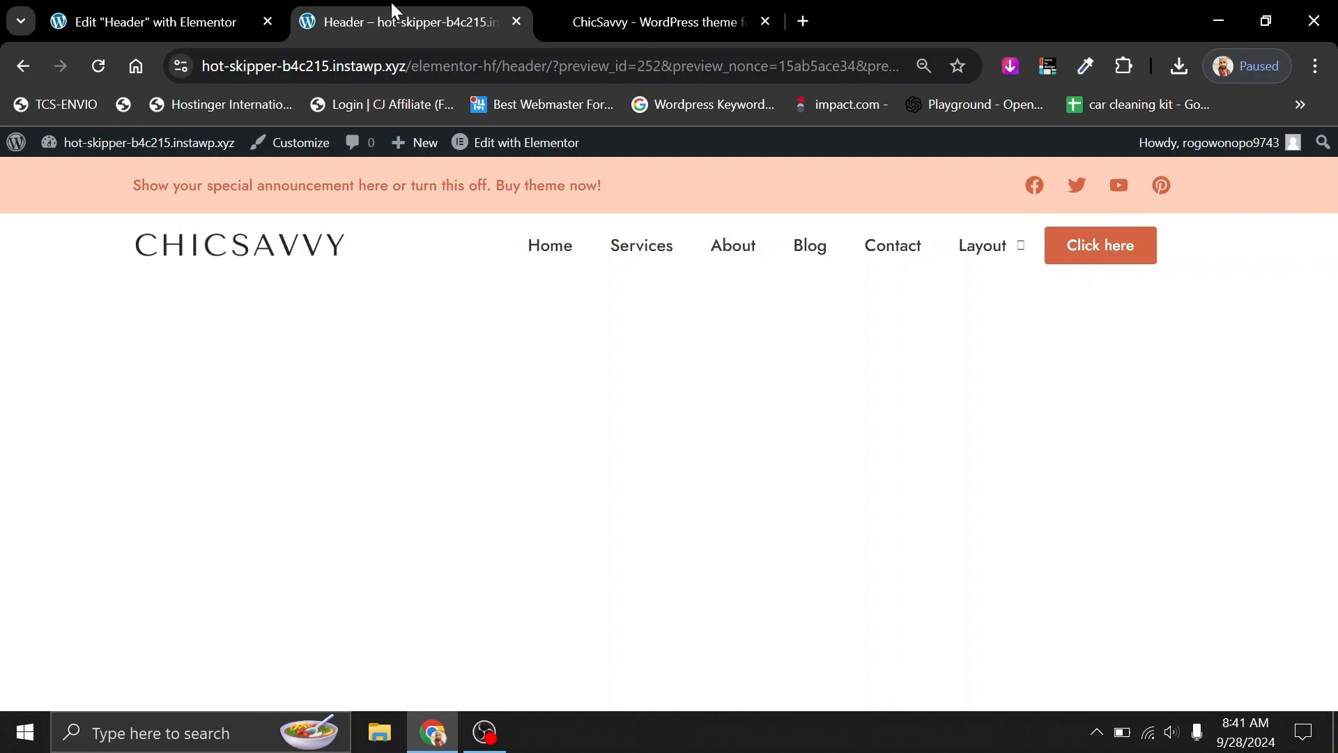
Align the button to the right of its container and set its border radius to 0 px on all corners.
left_click(167, 21)
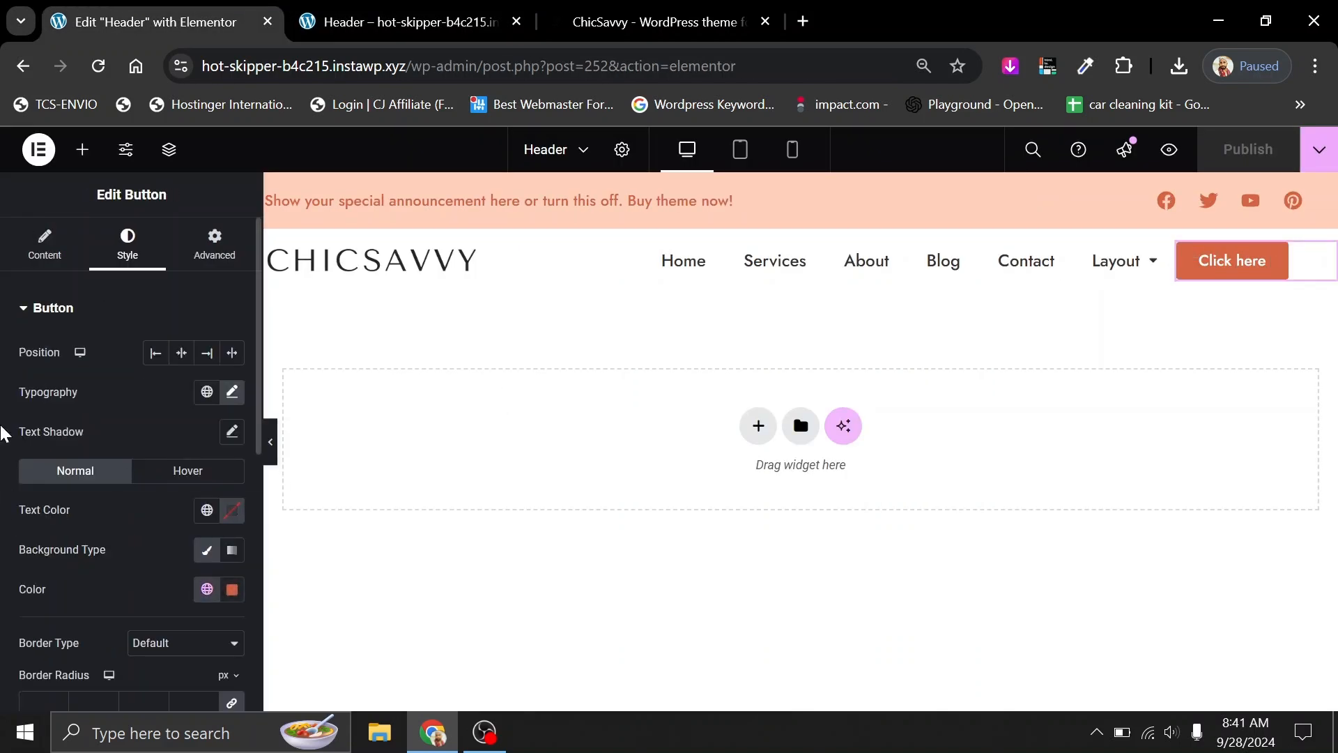
left_click(207, 354)
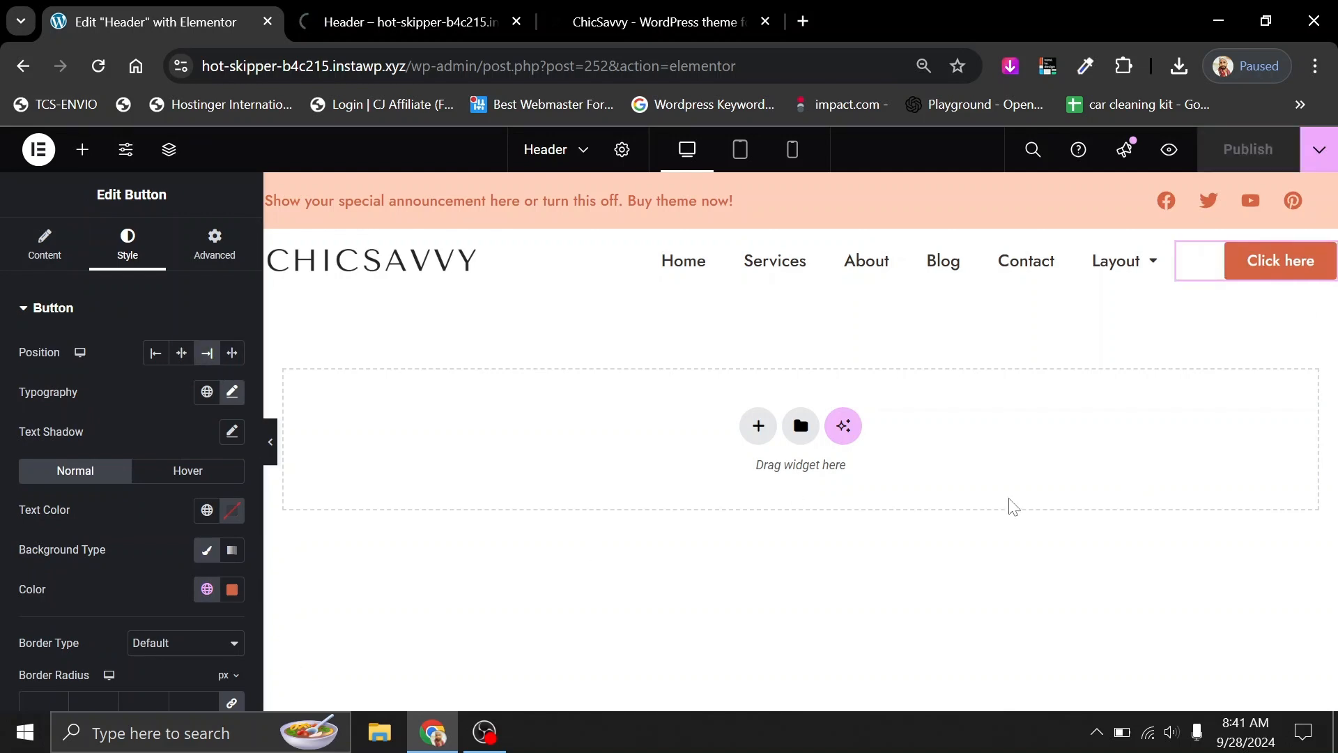
scroll(74, 496, "down", 3)
scroll(75, 496, "down", 3)
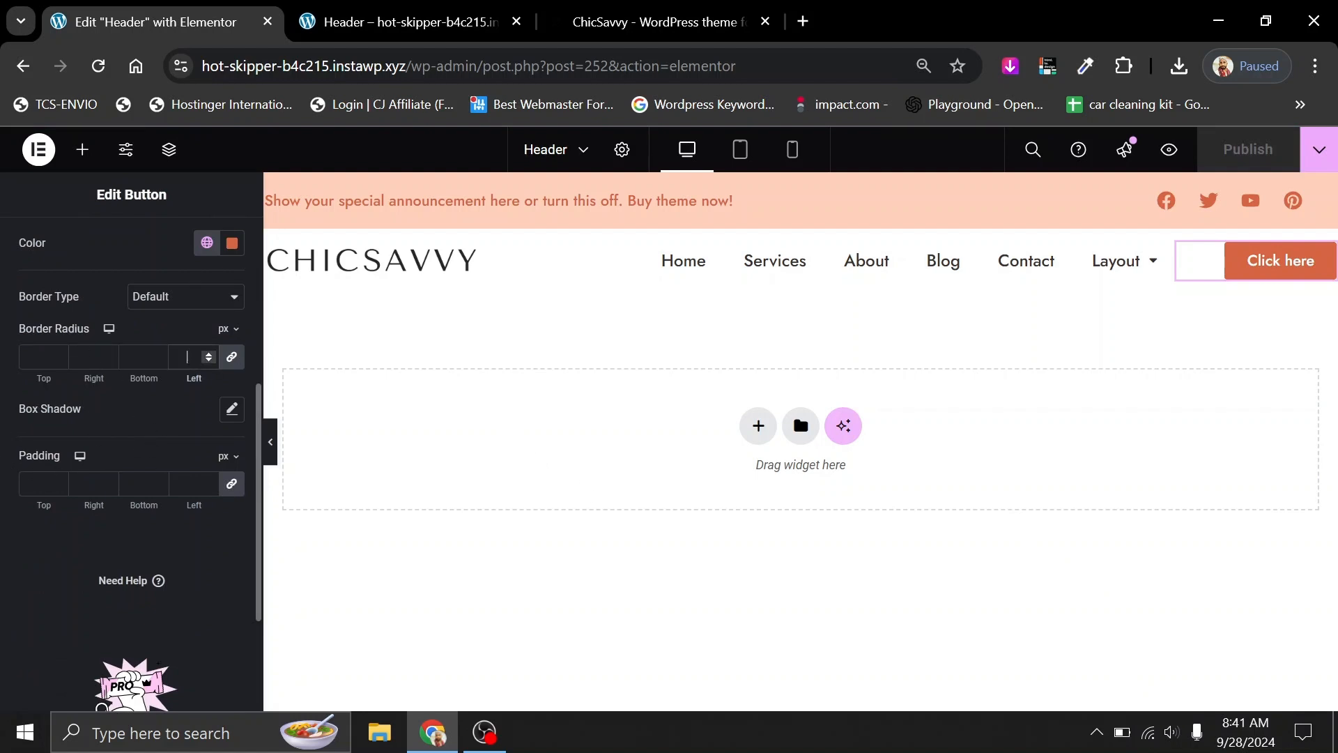
left_click(188, 357)
type("0")
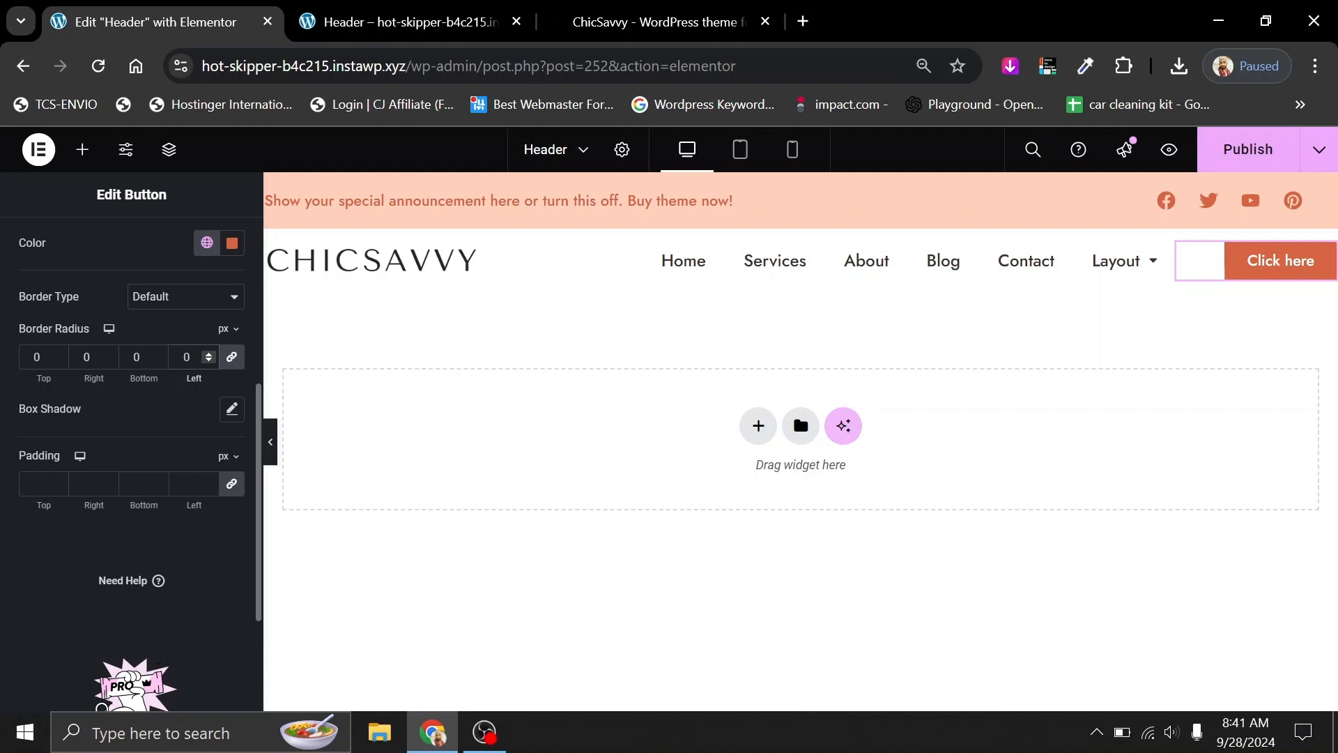
Publish the header and compare the updated preview, including the square-cornered button, with the ChicSavvy demo.
left_click(1219, 159)
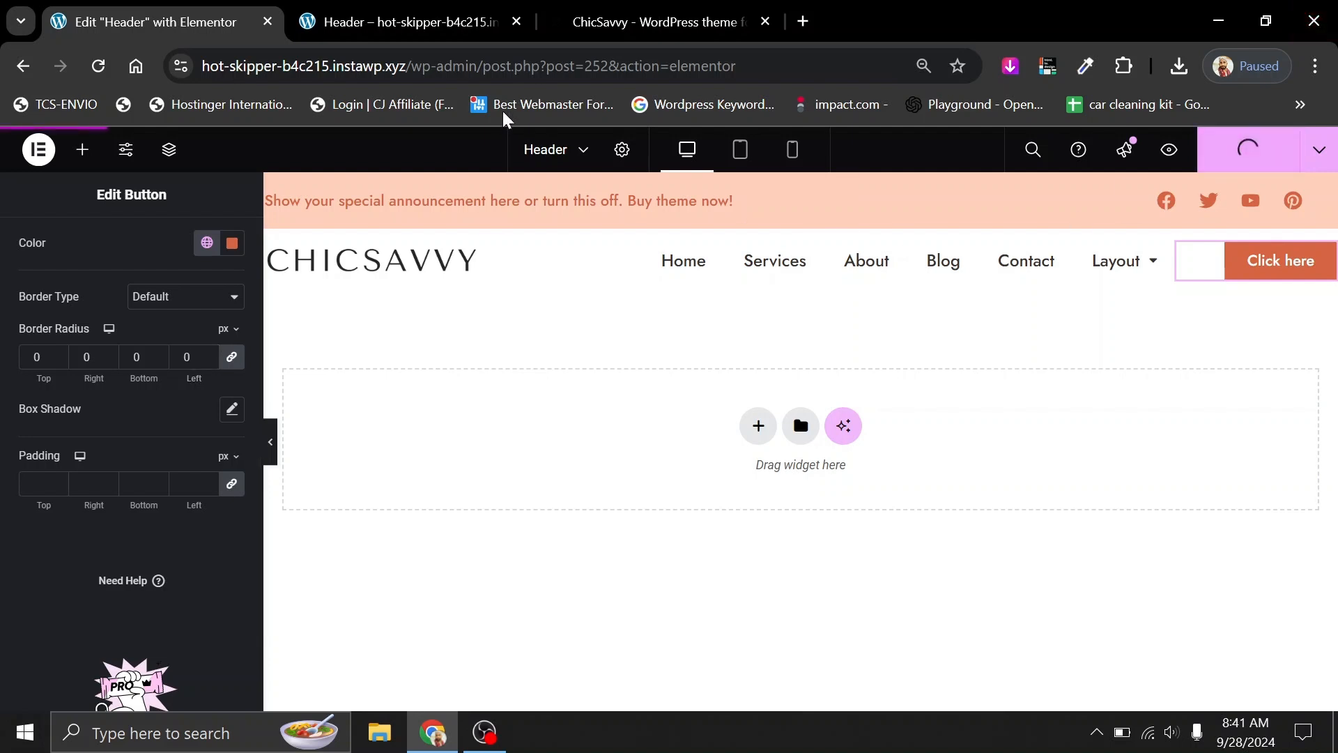
left_click(408, 20)
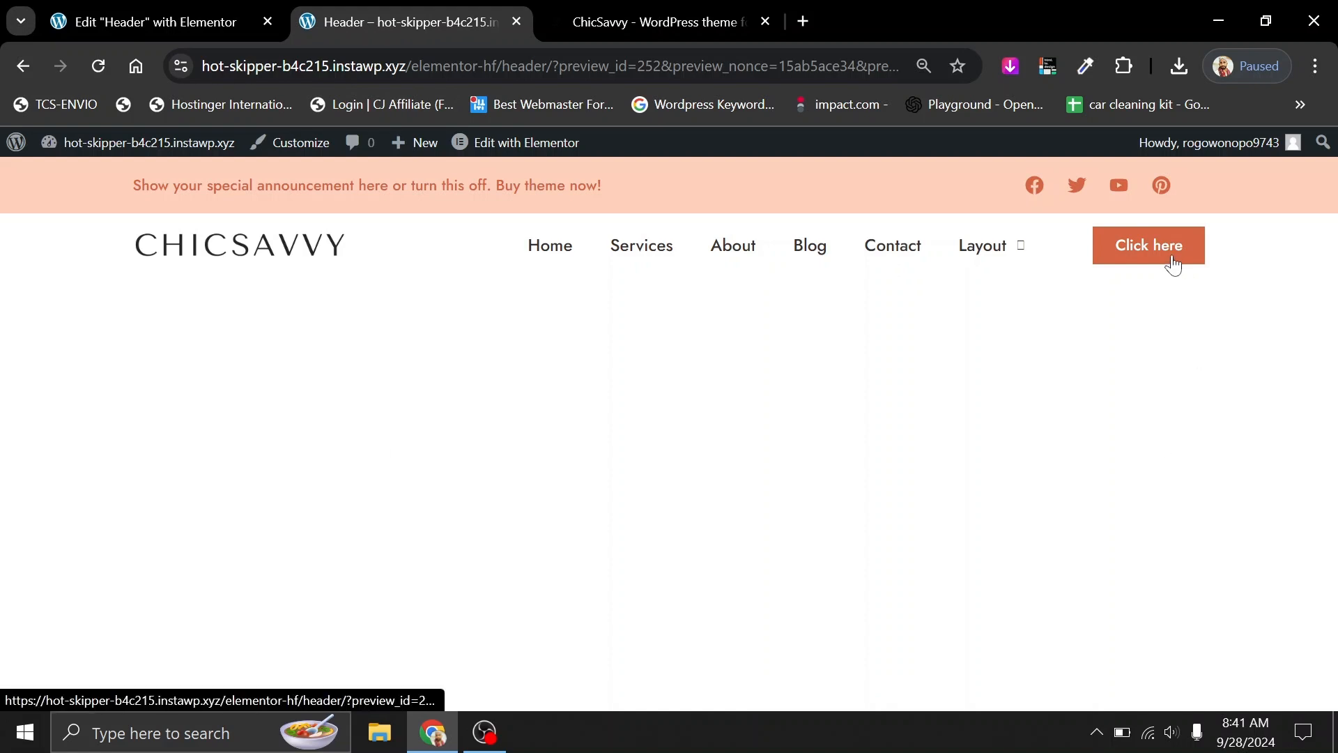
left_click(694, 9)
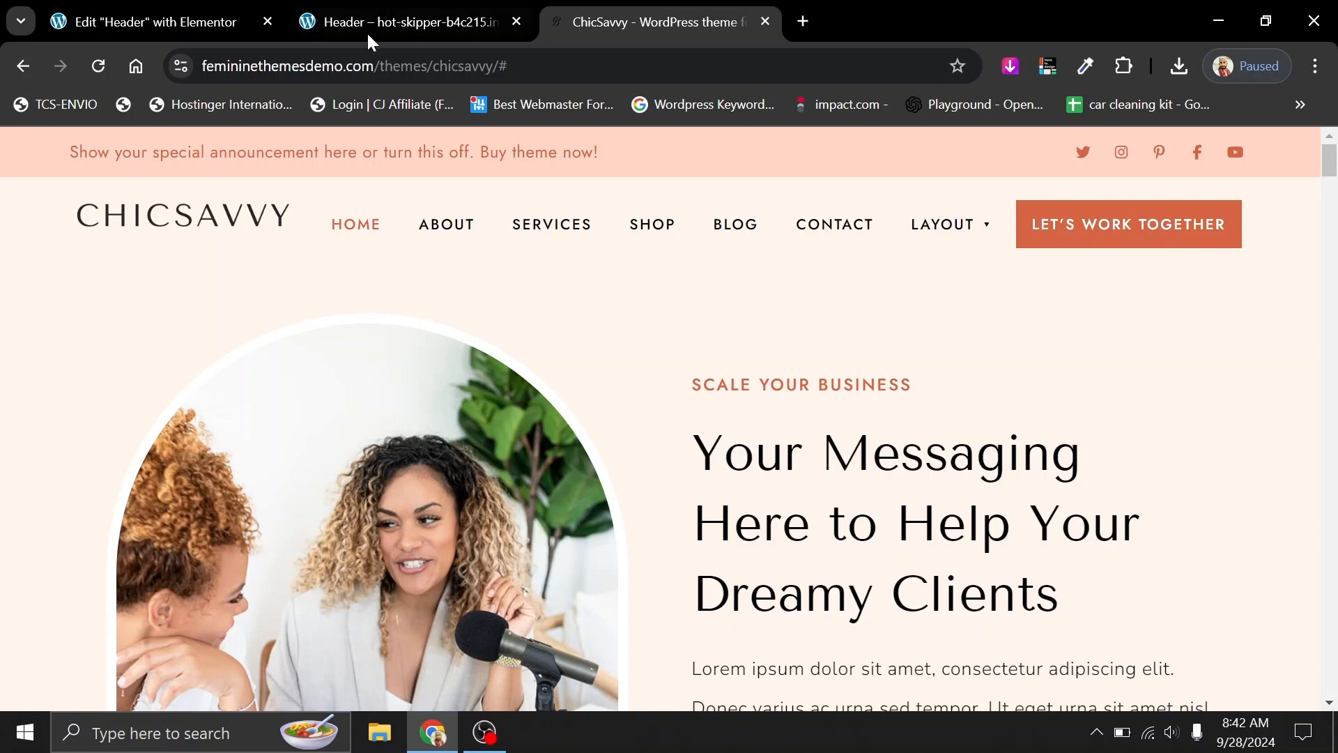
left_click(370, 4)
left_click(226, 10)
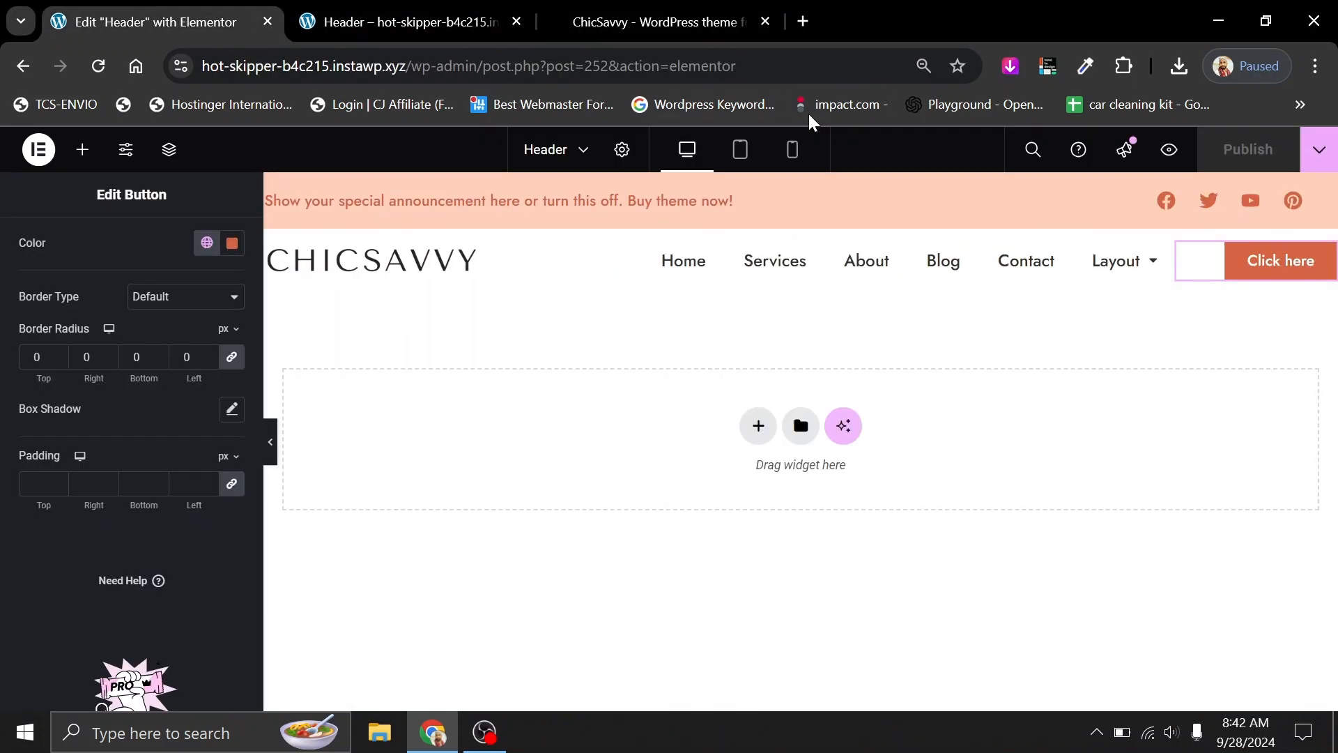
Increase the font size in the button's typography settings by 4 px.
left_click(1308, 283)
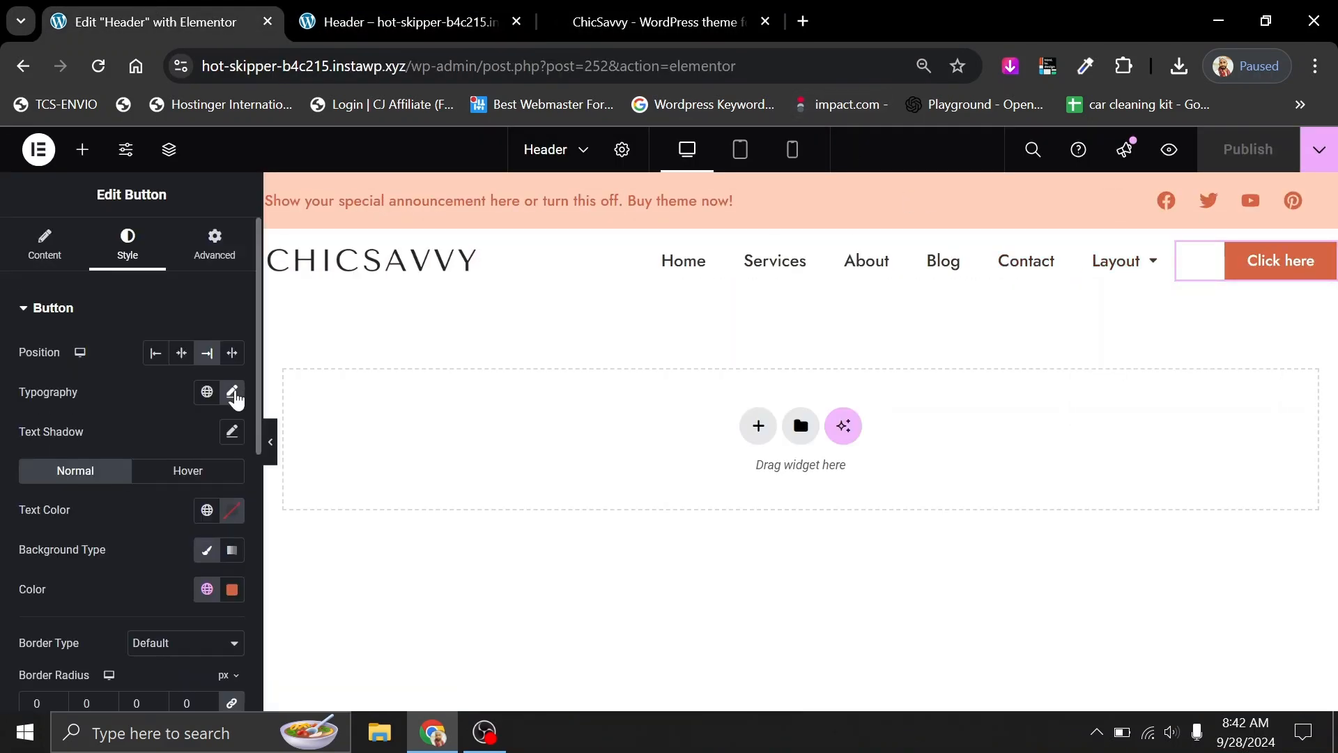
left_click(233, 393)
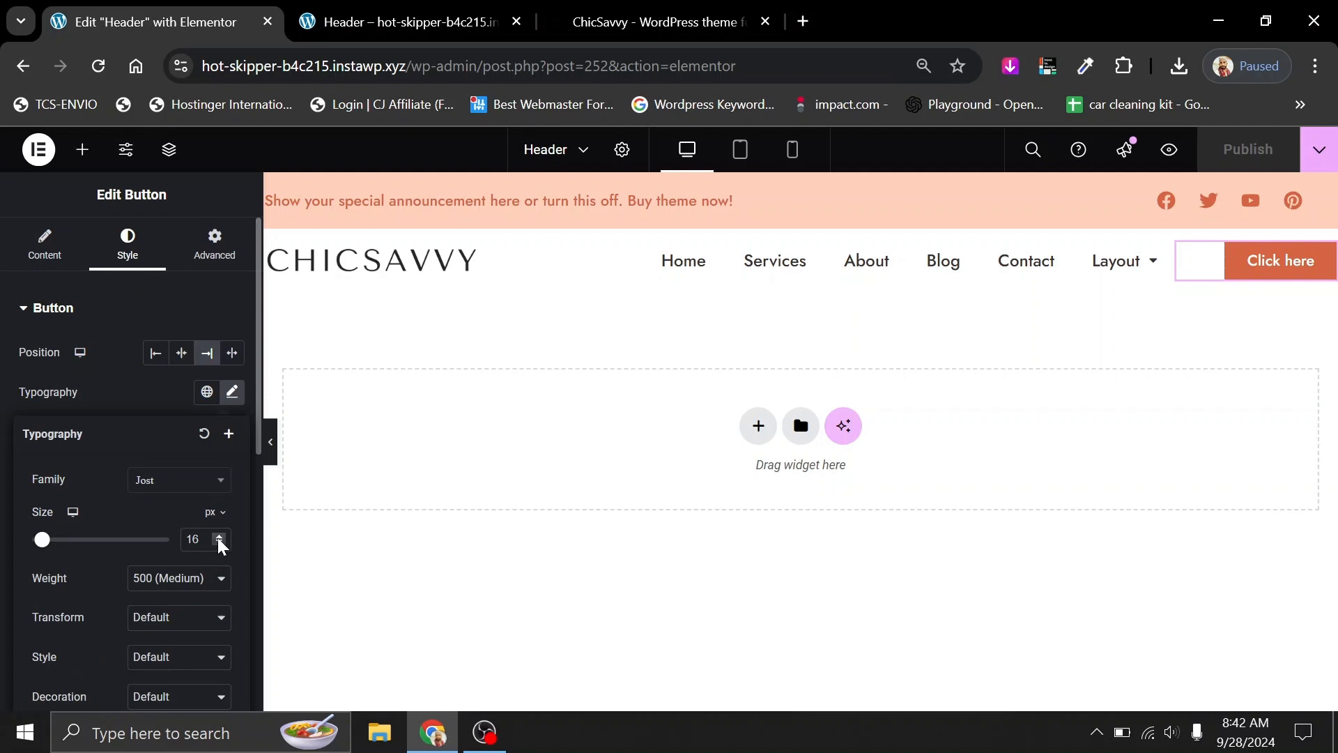
left_click(218, 537)
left_click(218, 537)
left_click(217, 537)
left_click(217, 538)
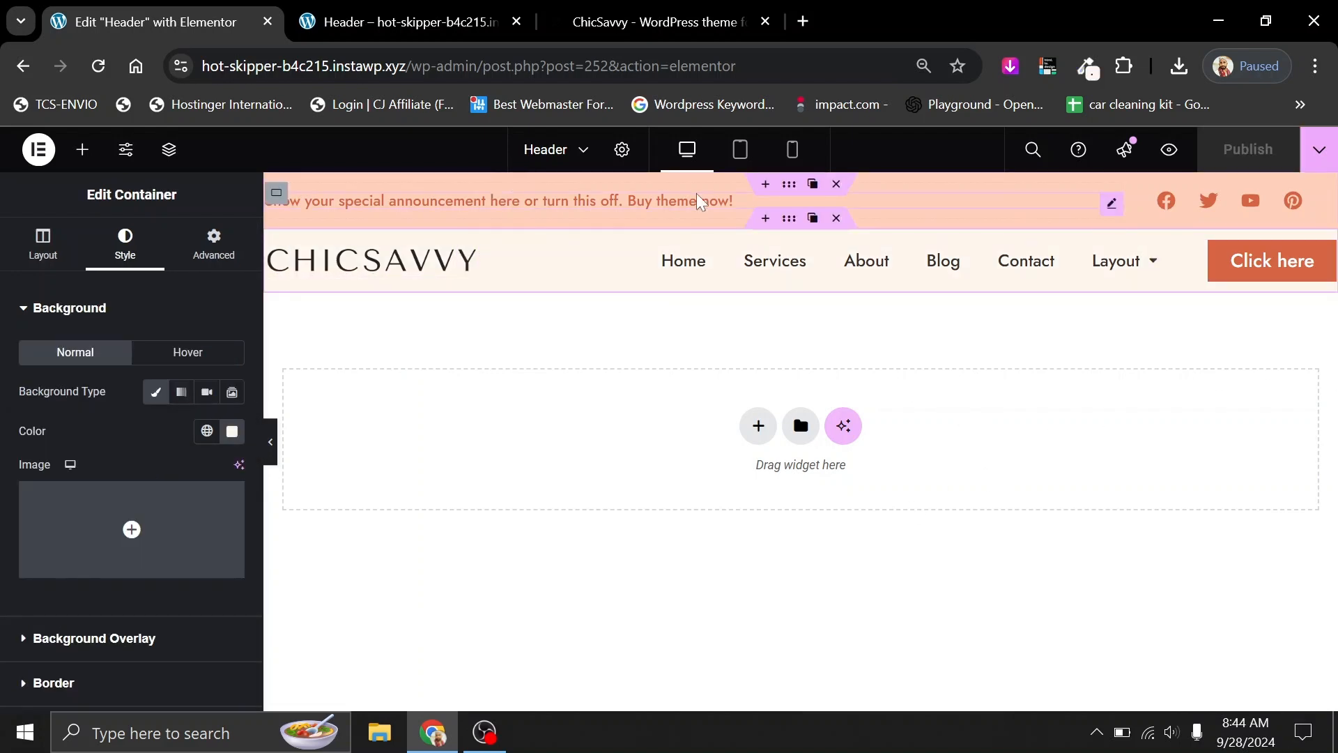
In the tablet view, set the announcement heading's typography size to 14 px.
left_click(741, 151)
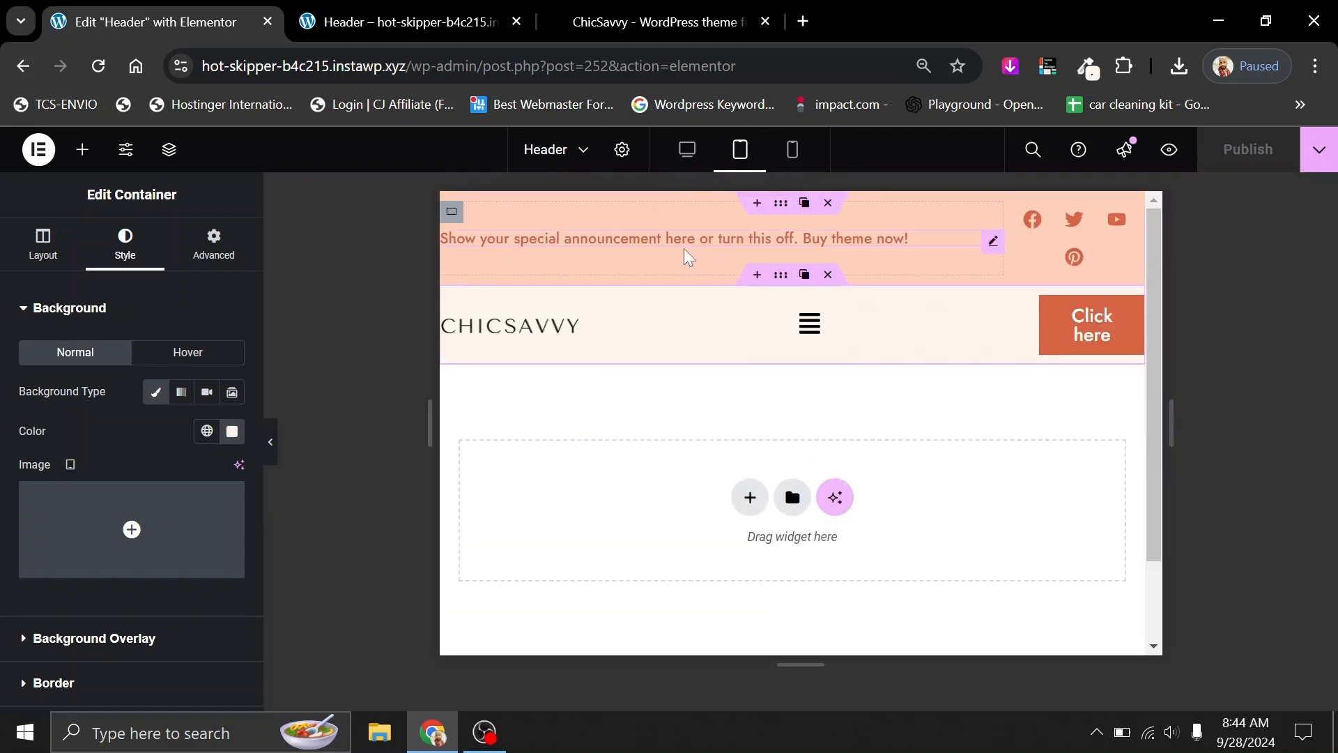
left_click(654, 253)
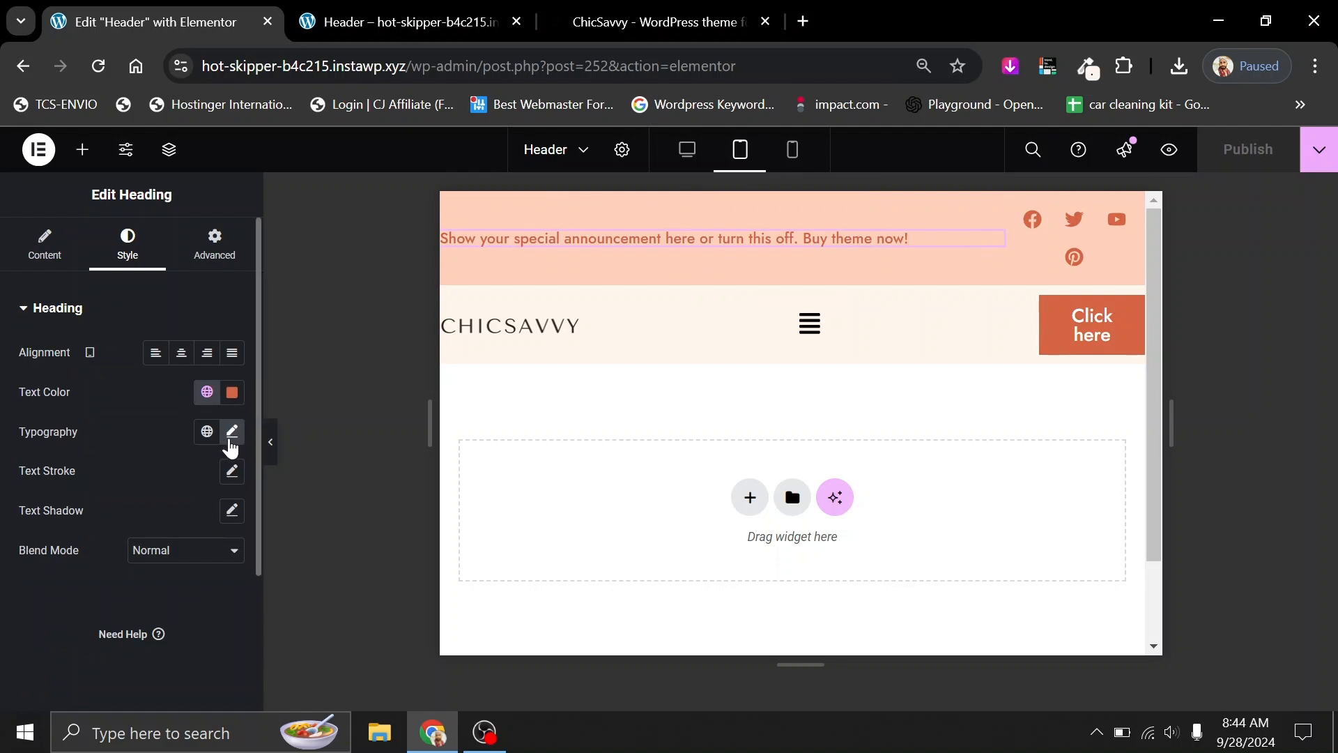
left_click(232, 433)
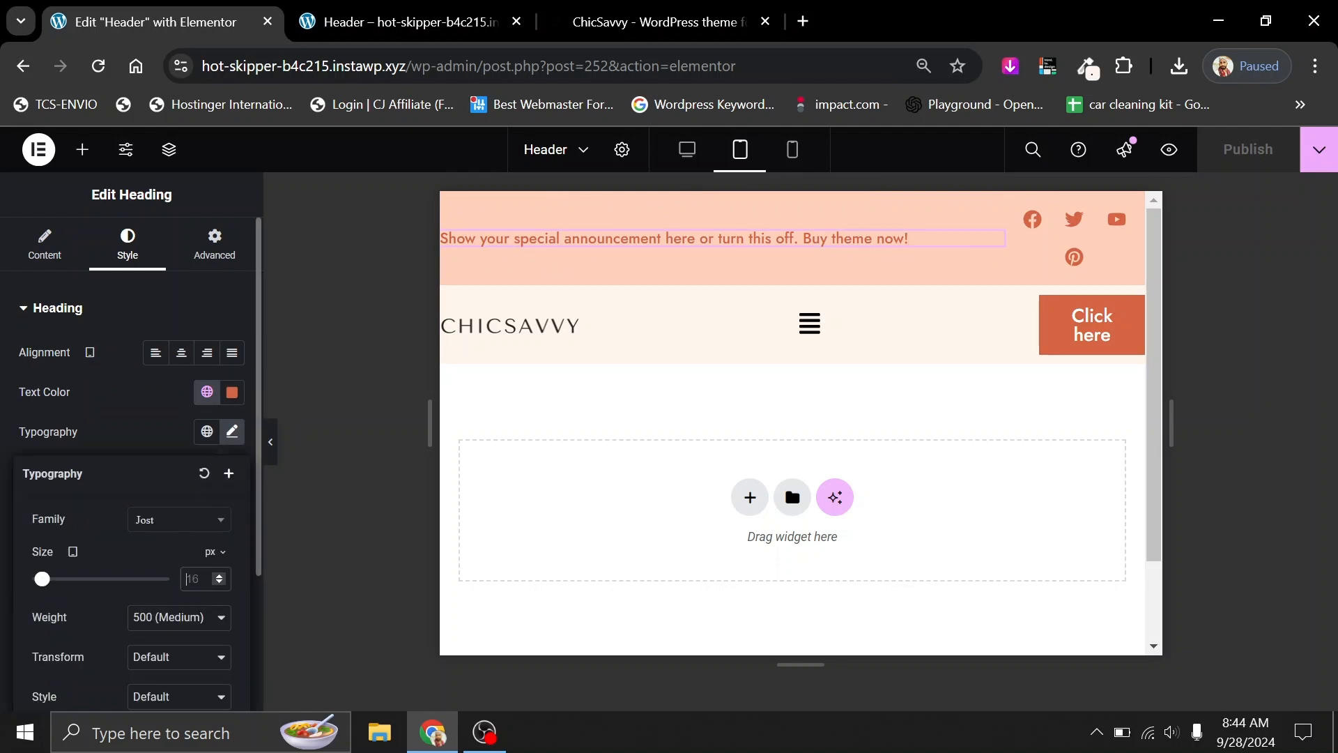
type("14")
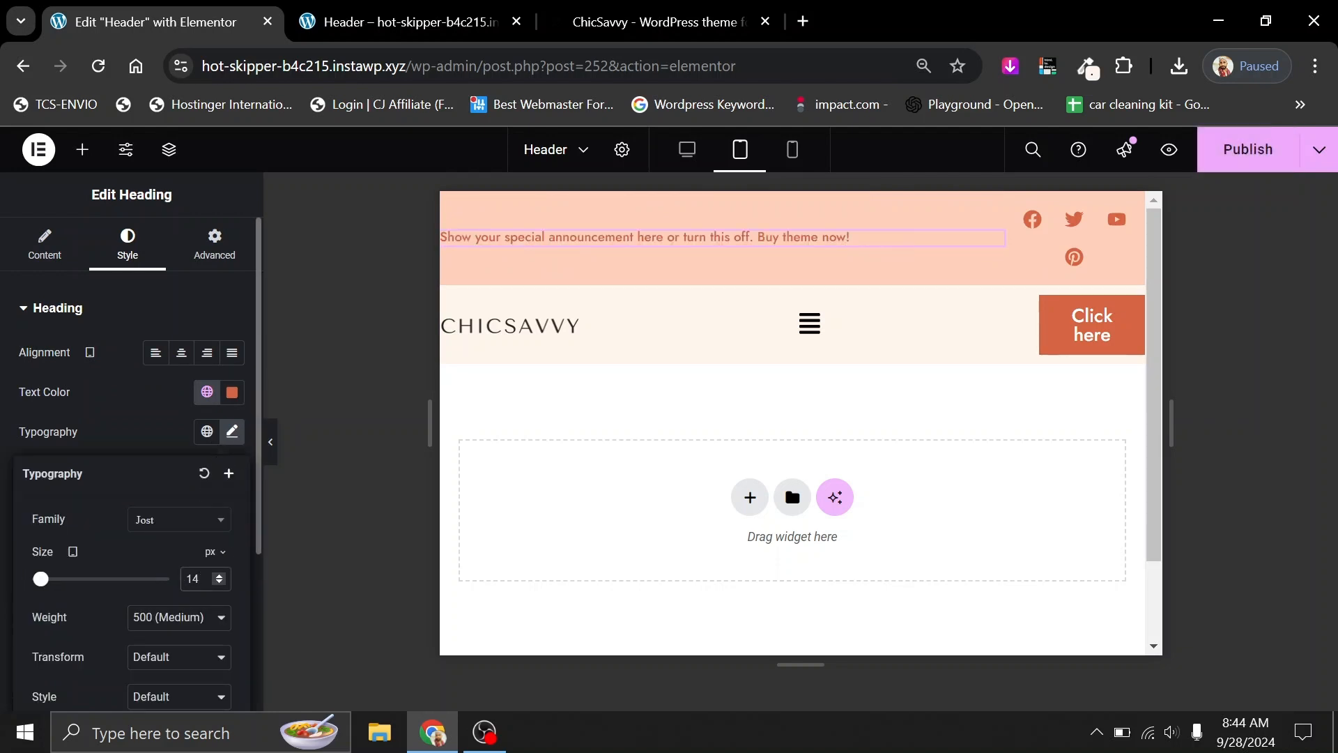
Set the size of the announcement bar's social icons to 16 px for tablet.
left_click(1135, 212)
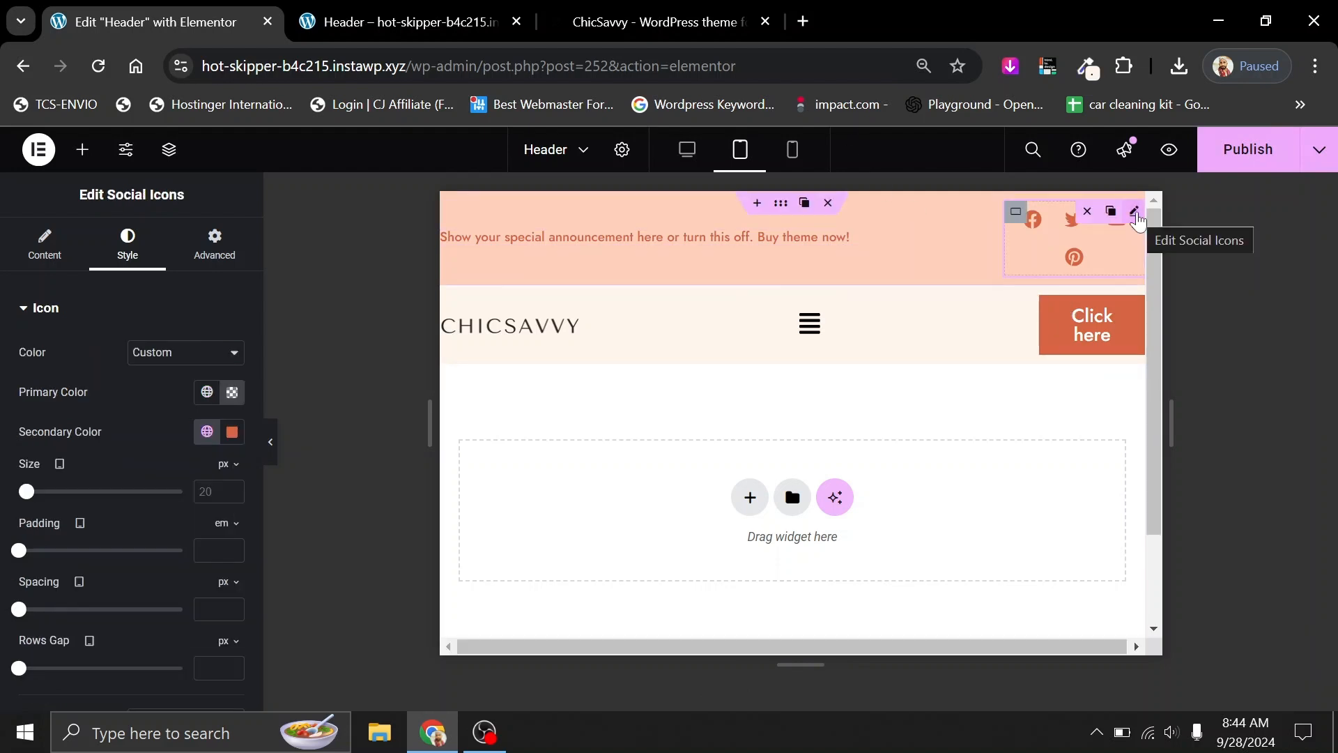
left_click(202, 491)
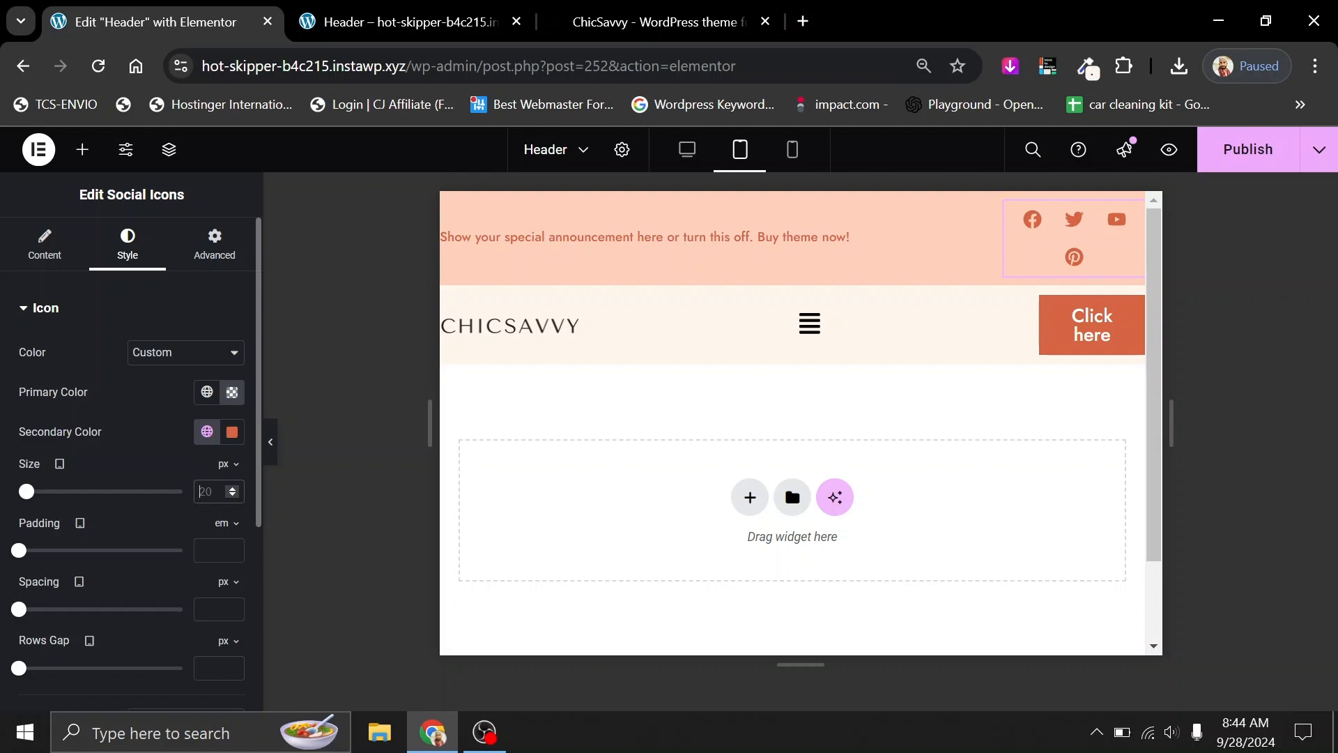
type("18")
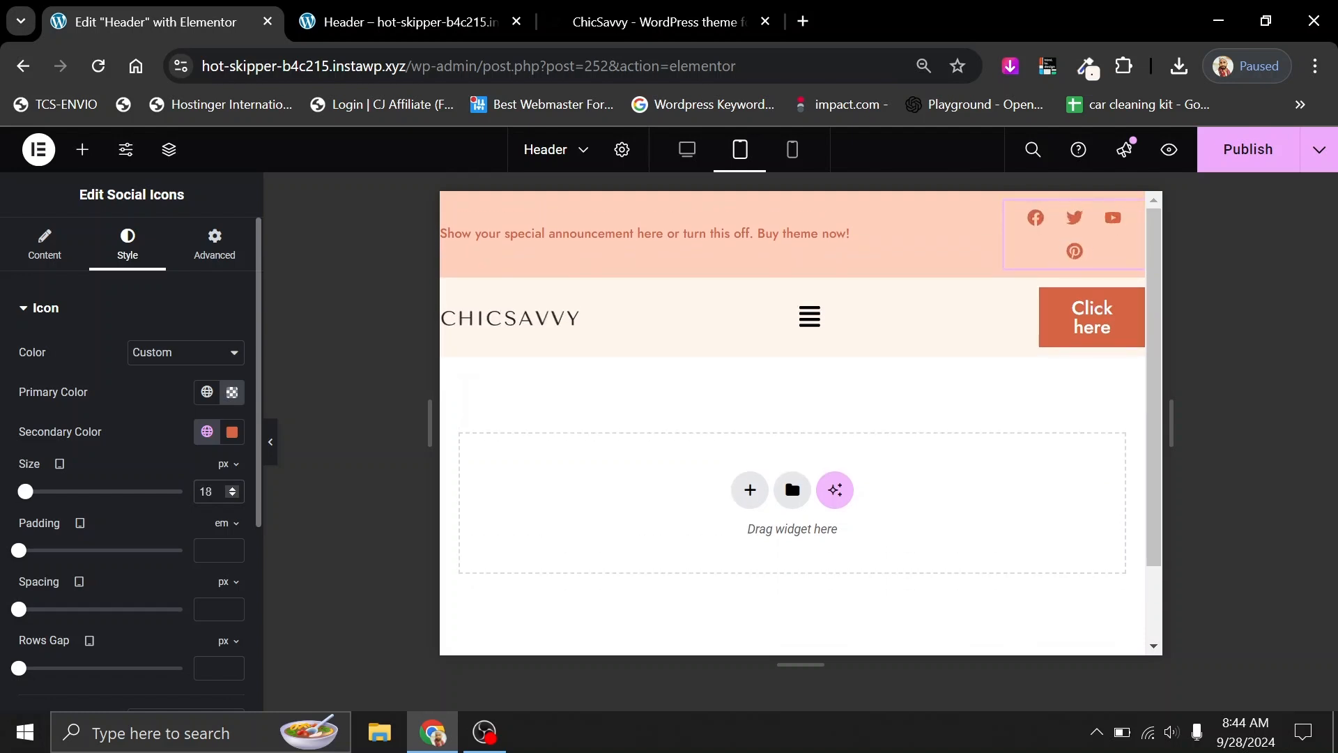
key("BackSpace")
type("6")
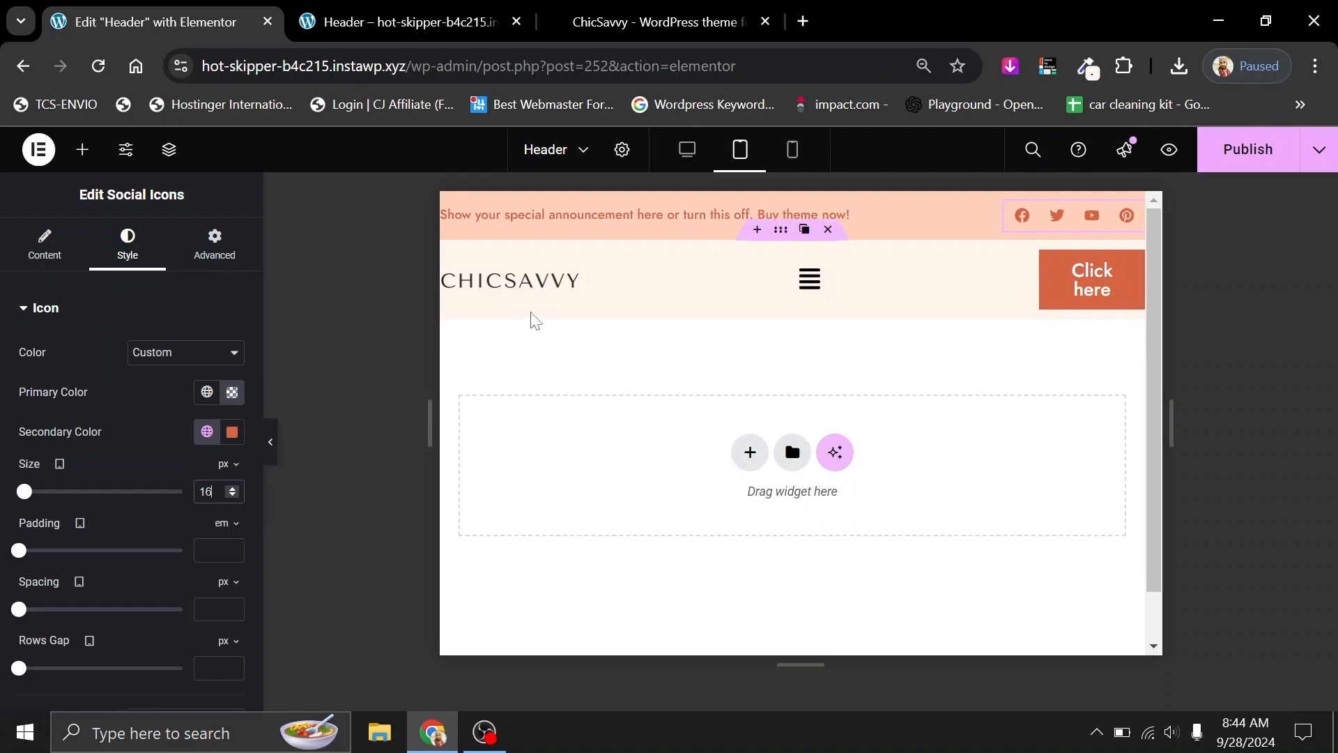
Set the tablet width of the middle container holding the menu to 60%.
left_click(874, 314)
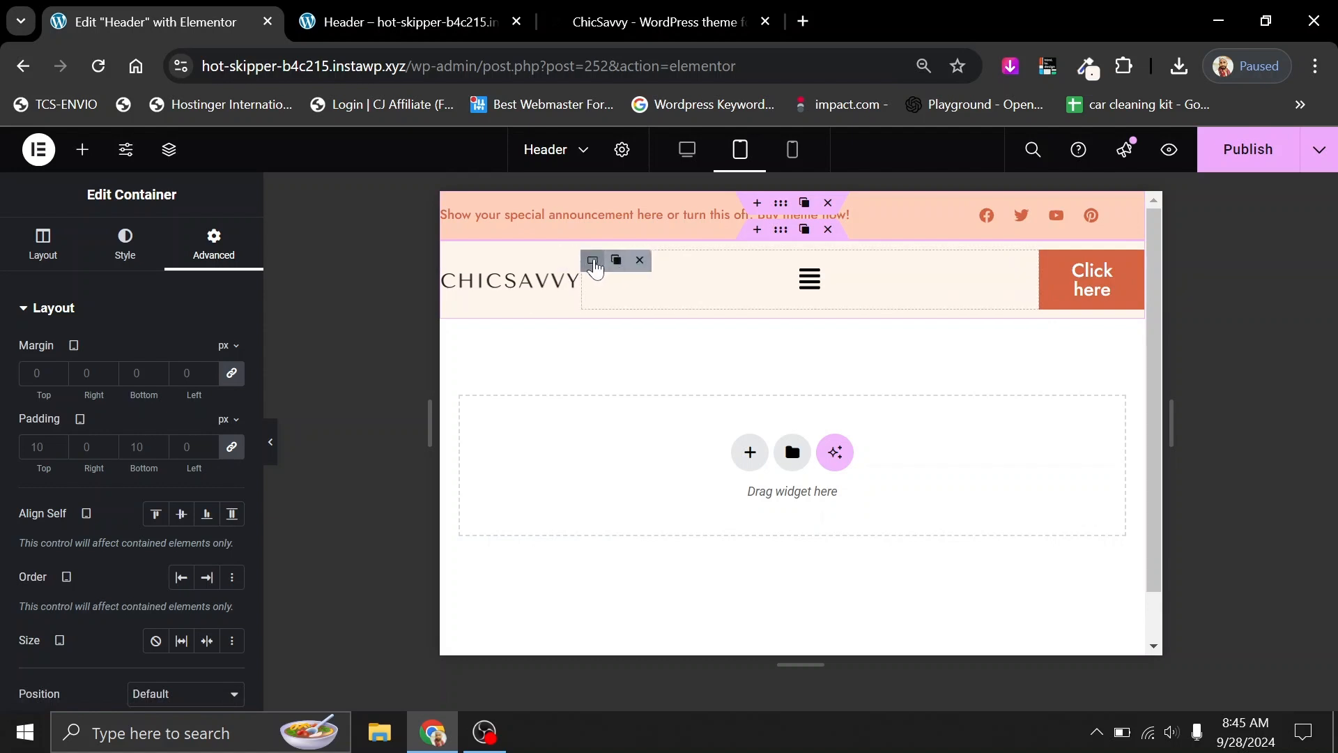
left_click(593, 265)
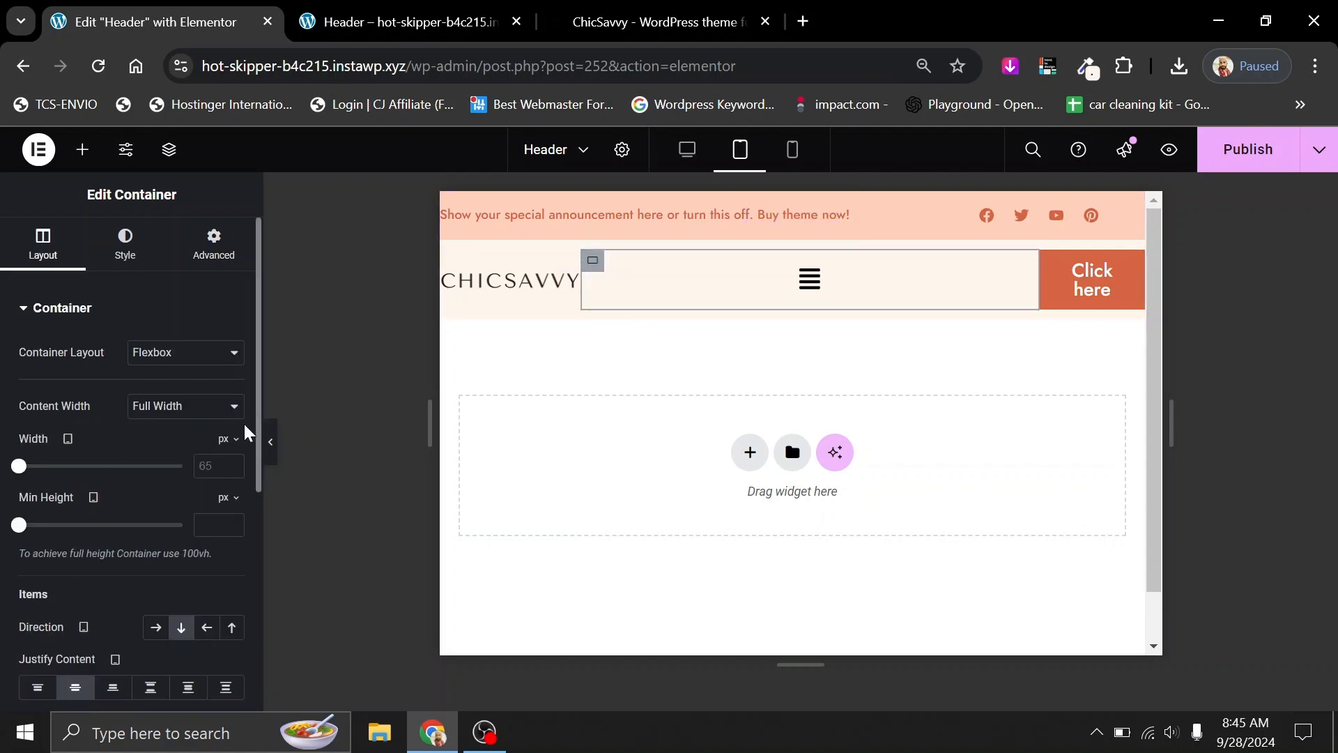
left_click(221, 442)
left_click(223, 467)
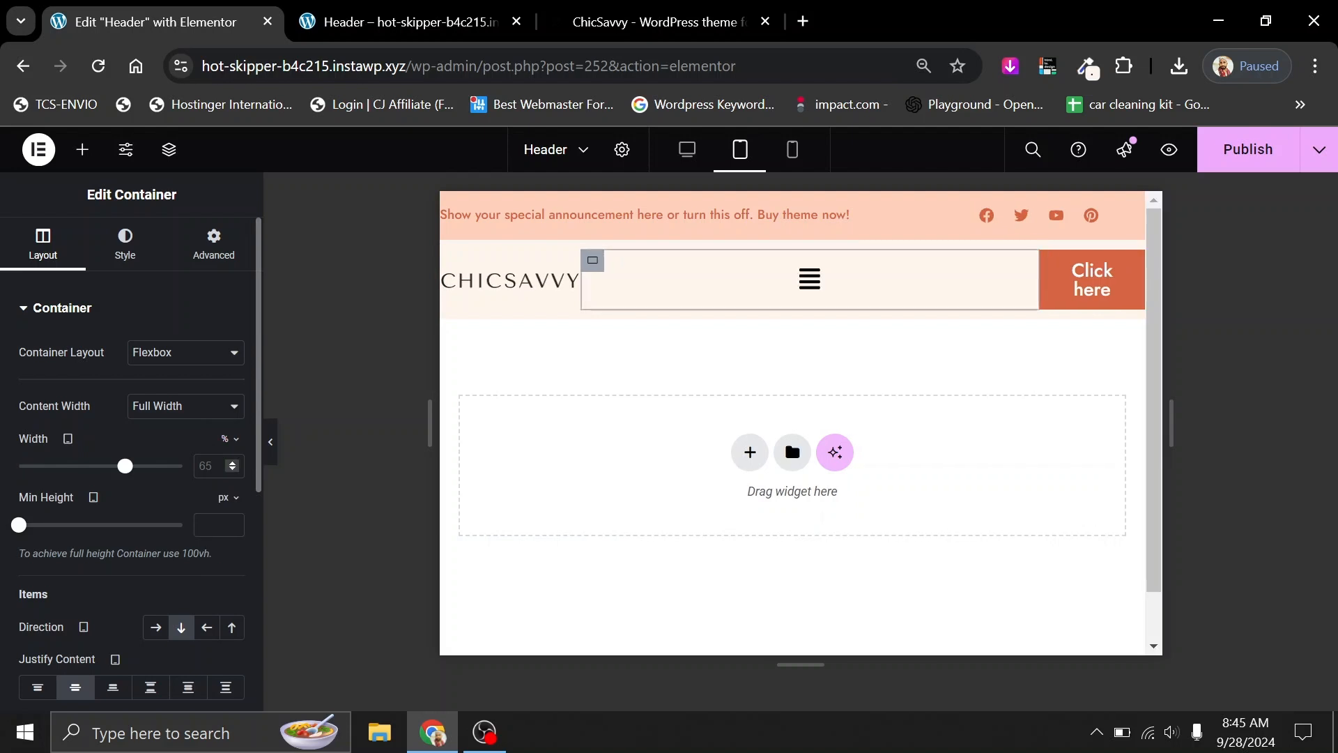
type("60")
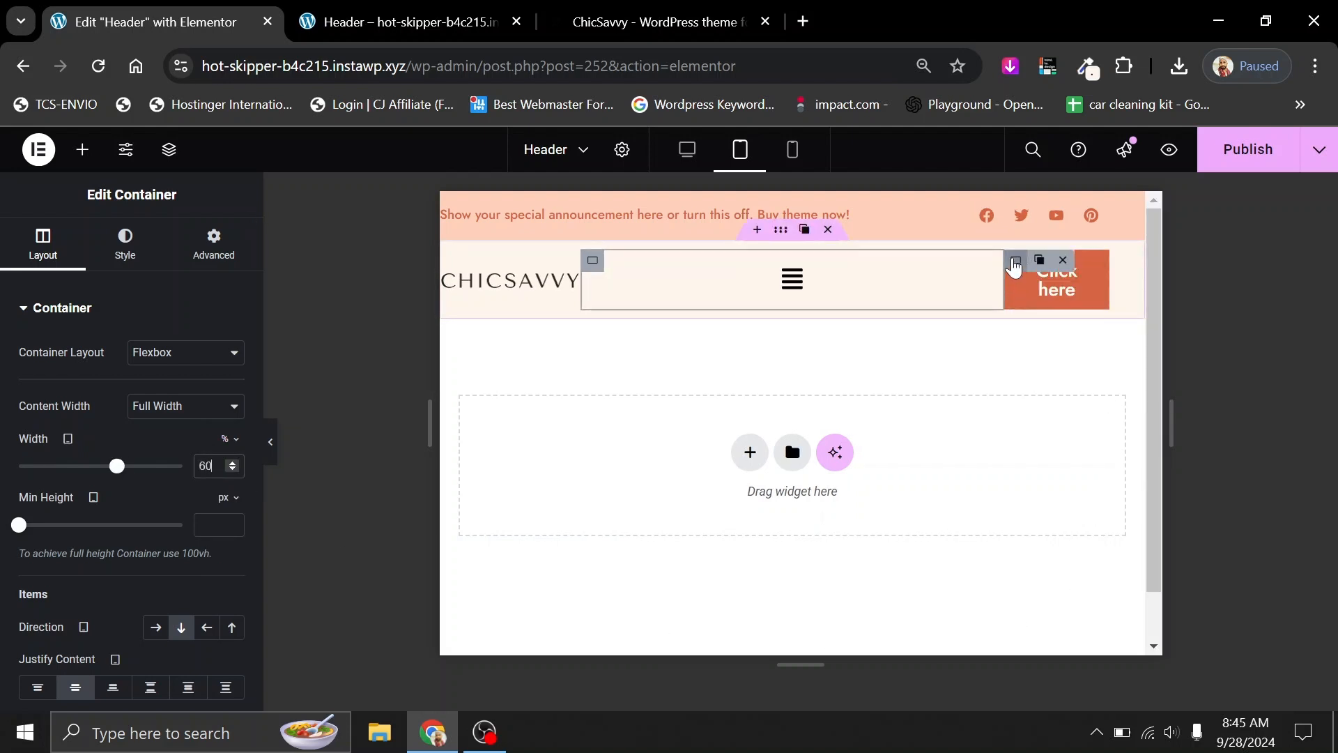
Set the tablet width of the container holding the button to 20%.
left_click(1015, 262)
left_click(43, 244)
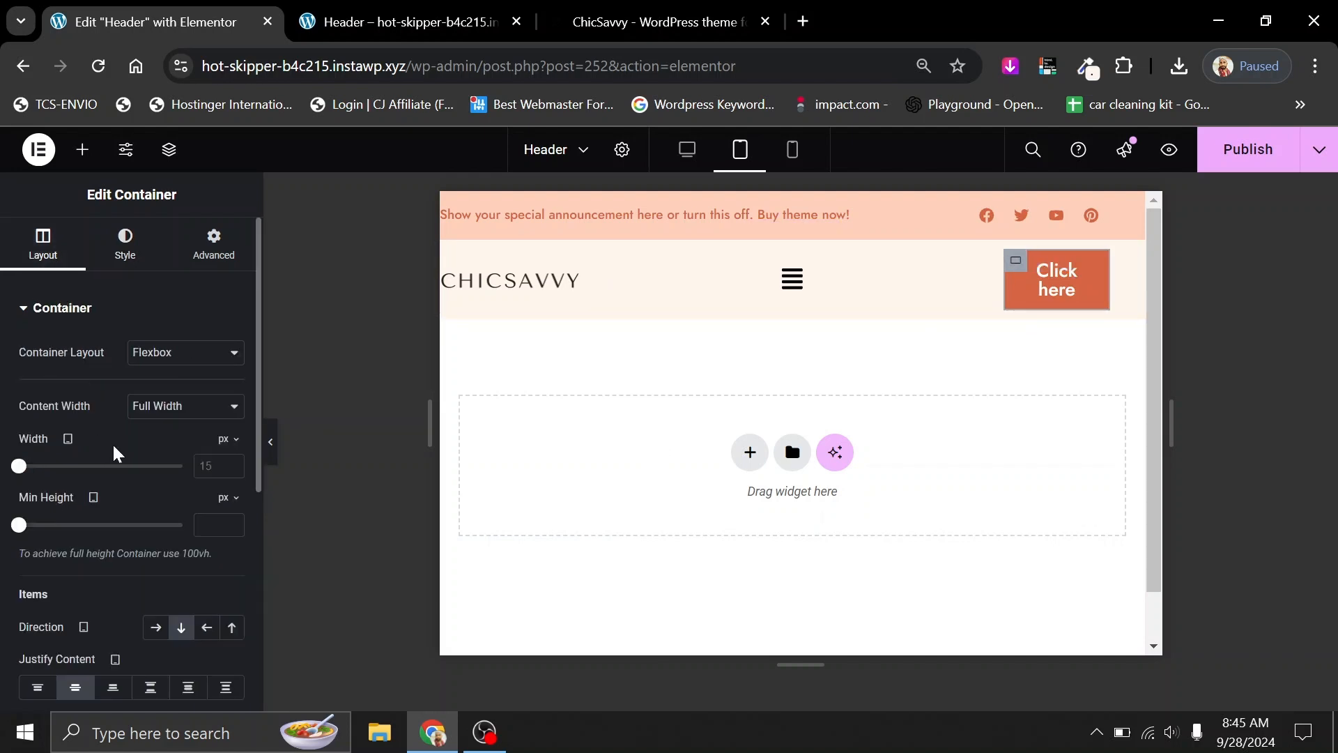
left_click(224, 439)
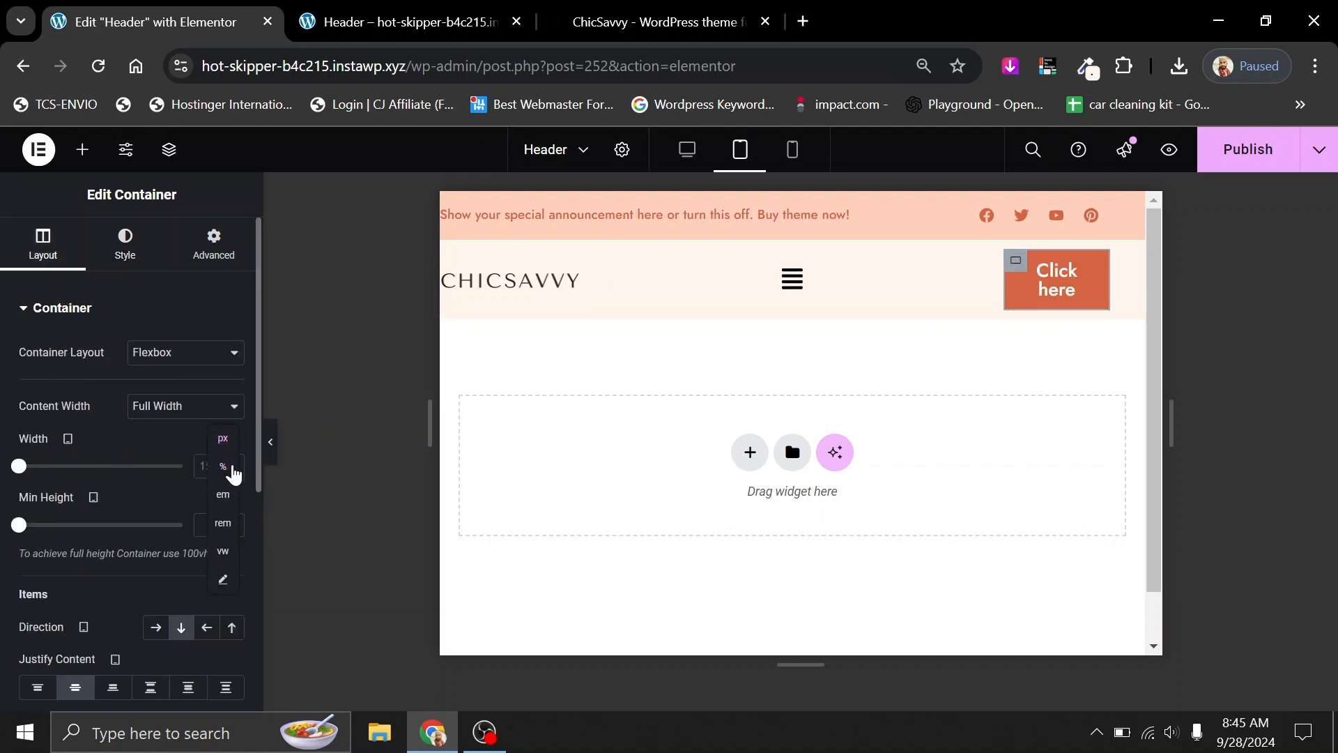
left_click(230, 468)
type("20")
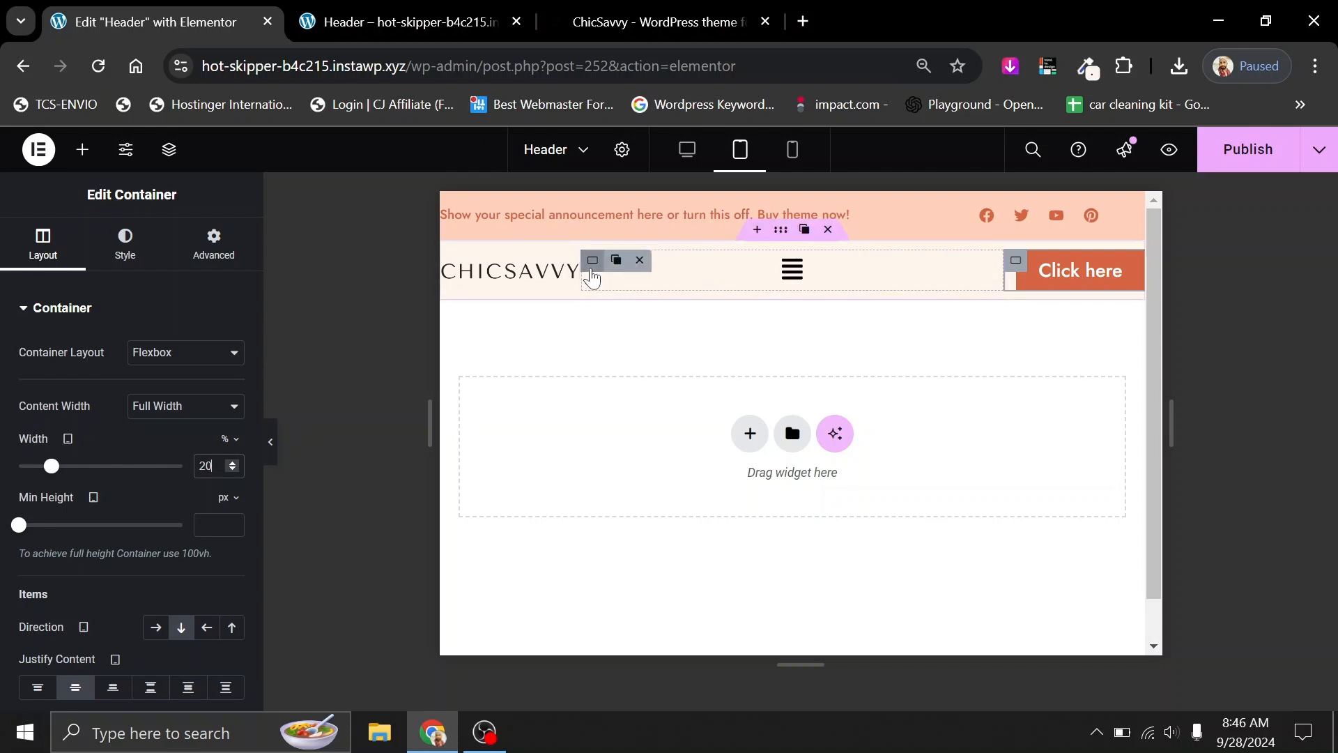
Set the menu container's order to End for tablet, placing the menu after the button.
left_click(214, 245)
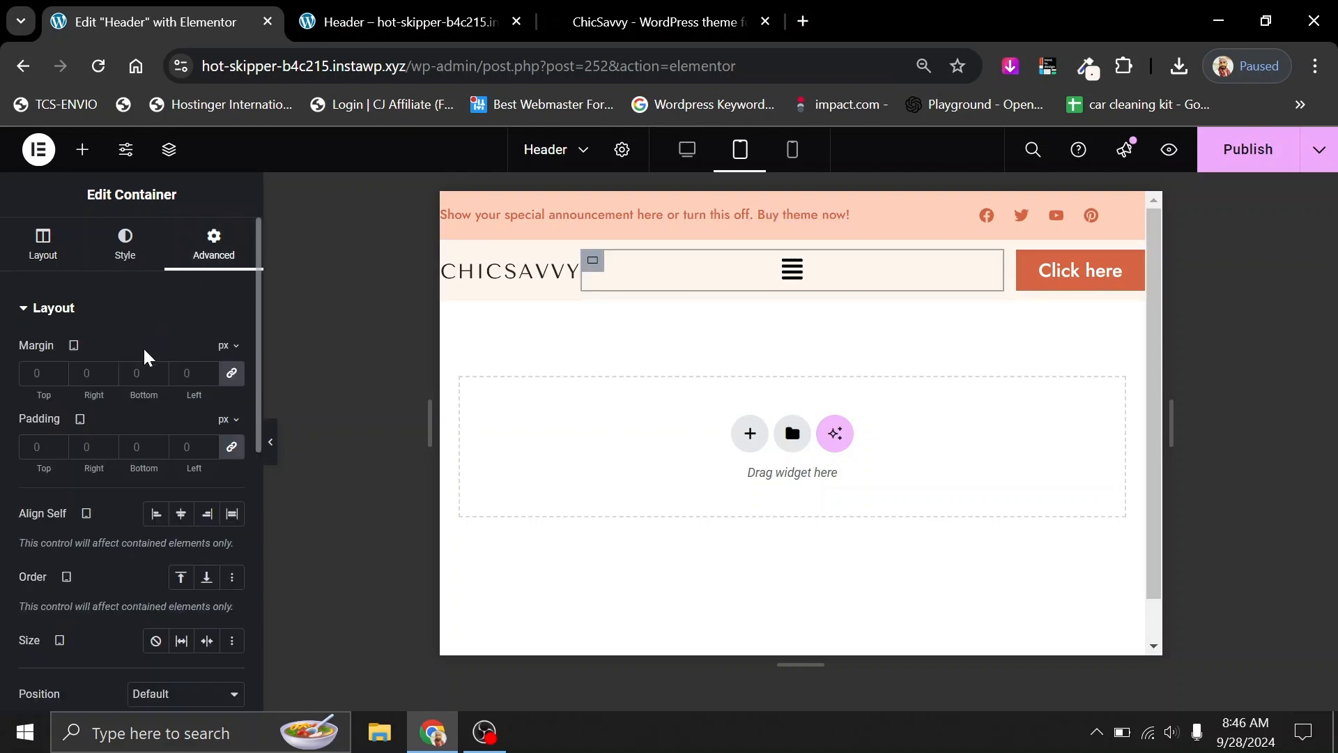
scroll(143, 377, "down", 3)
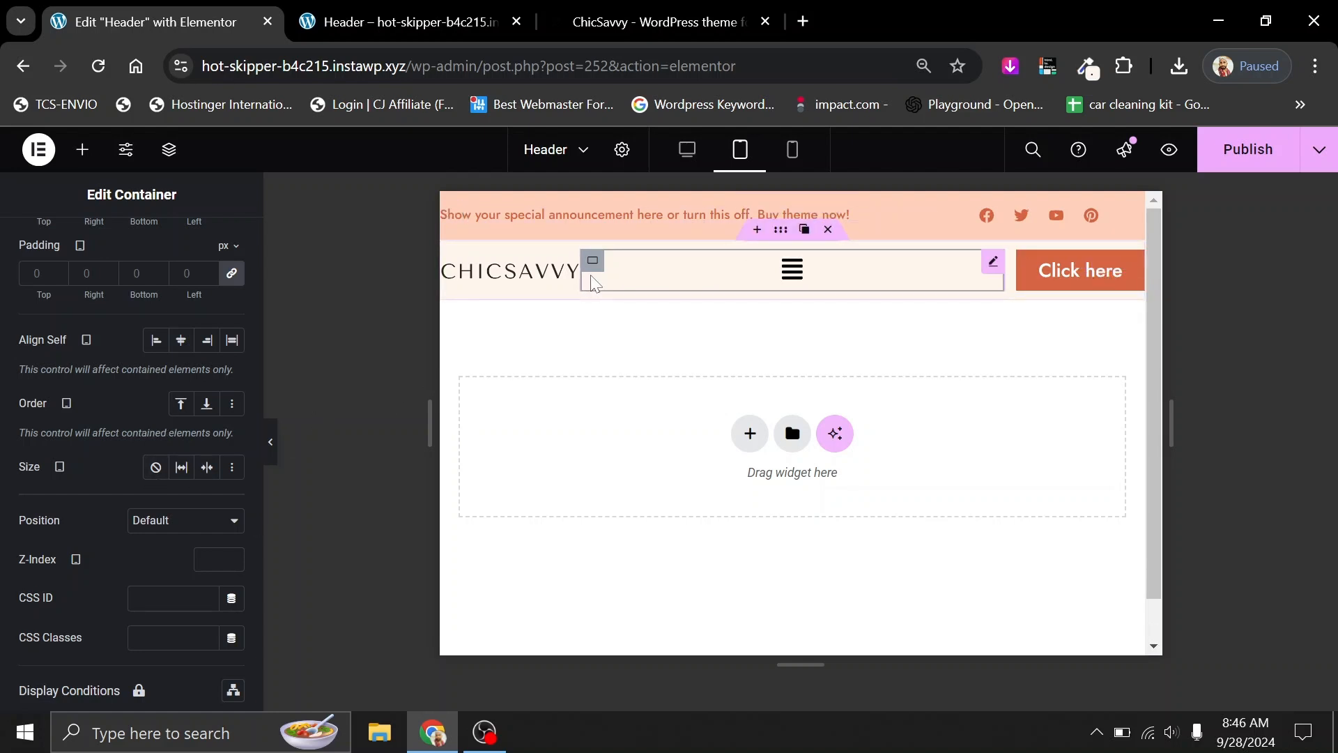
scroll(242, 379, "up", 3)
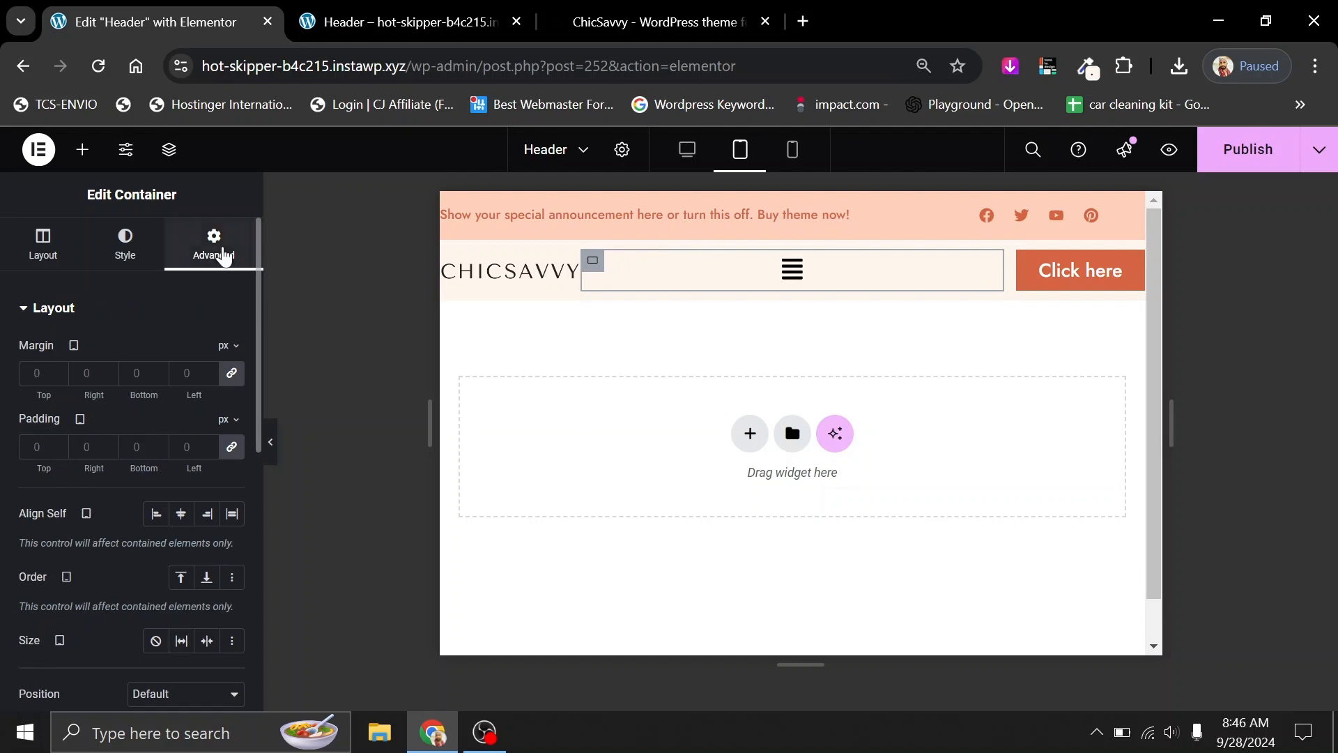
scroll(41, 376, "down", 5)
scroll(42, 377, "up", 5)
left_click(207, 577)
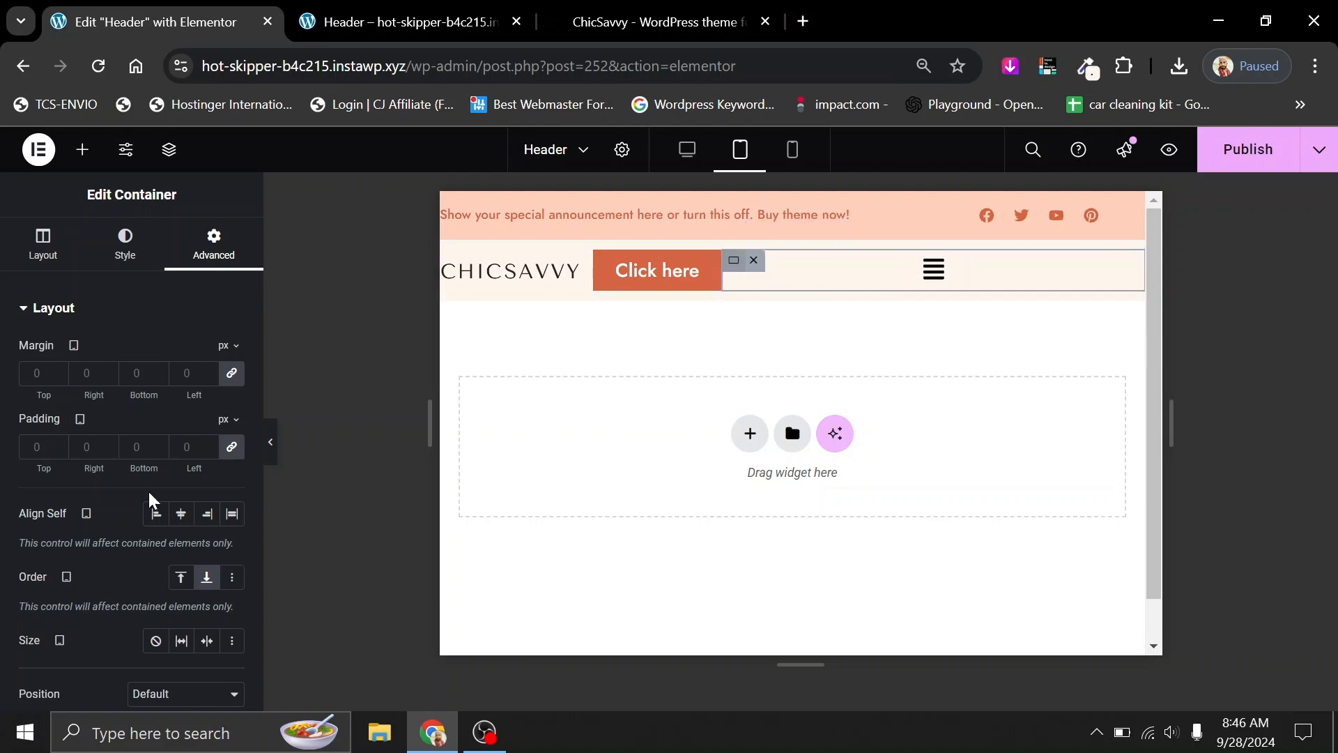
Reduce the tablet width of the menu container to 10%.
left_click(43, 244)
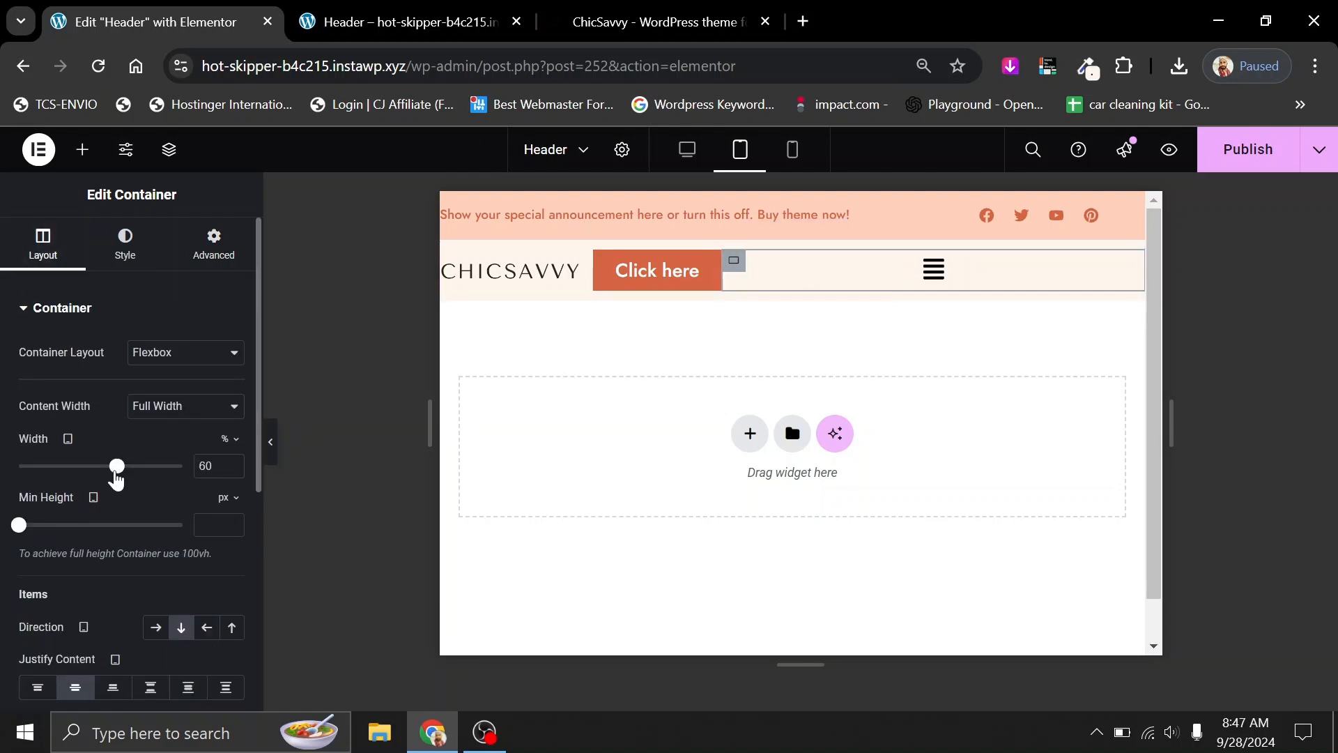
left_click_drag(116, 474, 31, 474)
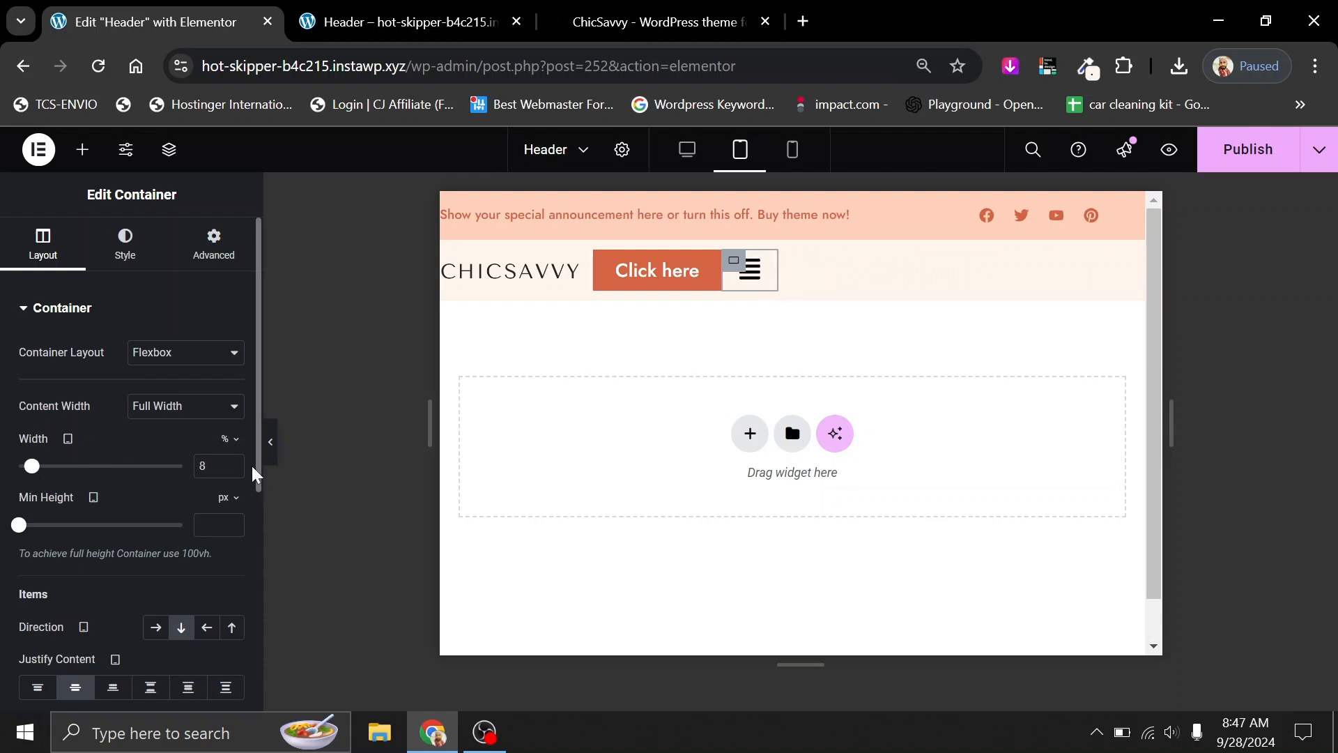
left_click(232, 462)
left_click(232, 462)
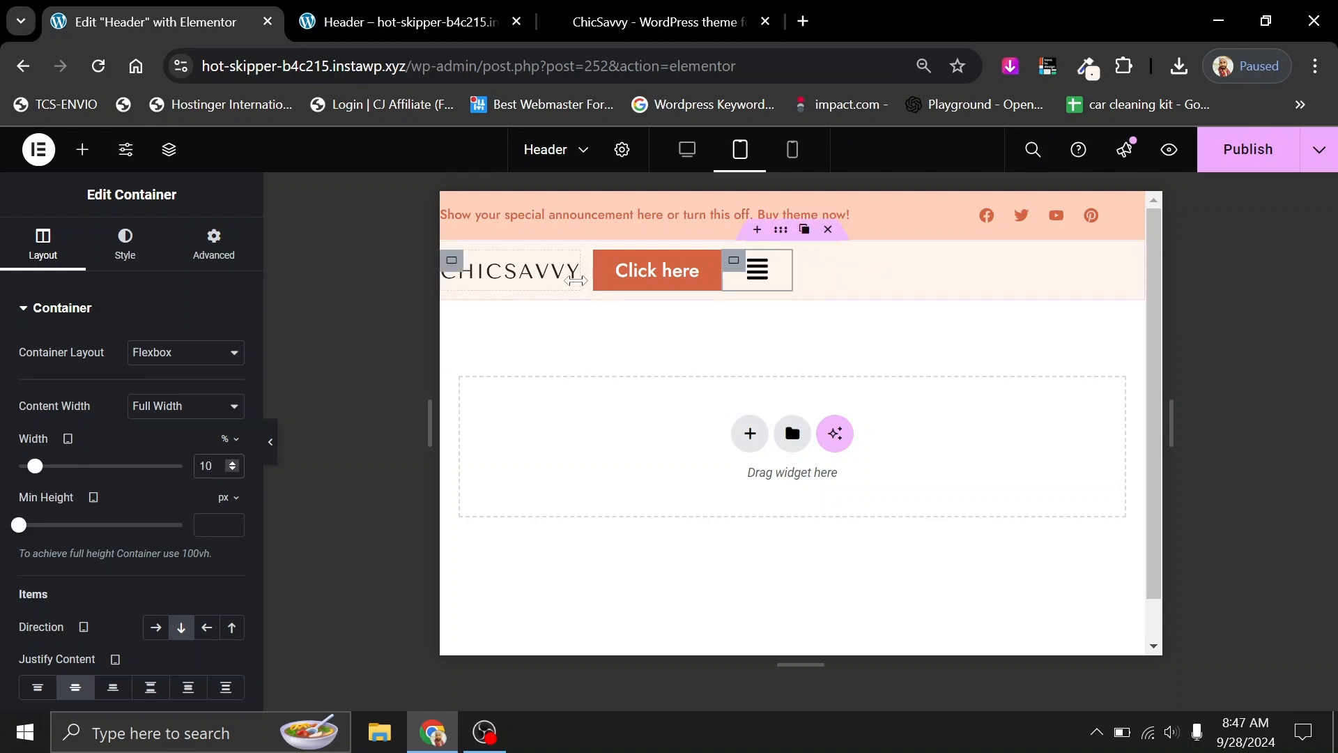
Widen the button's container for tablet so it fills the space beside the logo, and align the navigation menu icon to the right.
left_click(594, 264)
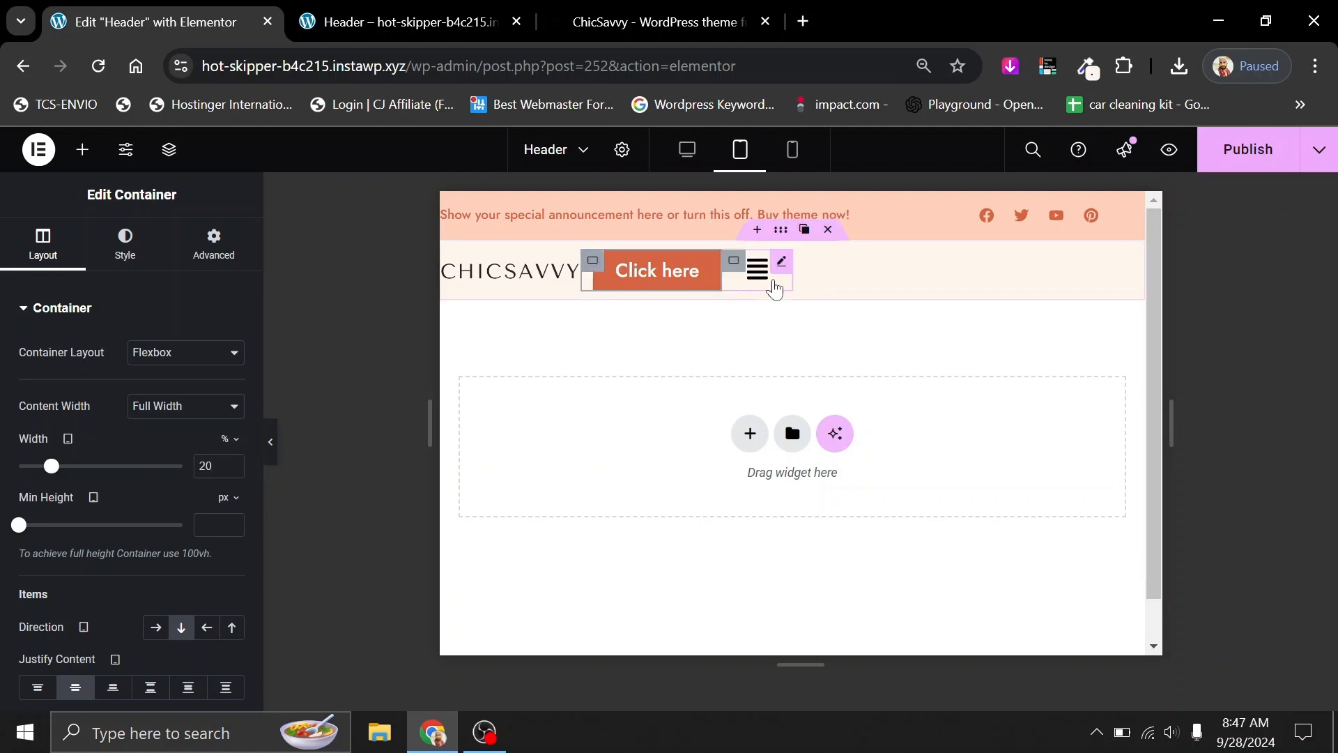
left_click(738, 267)
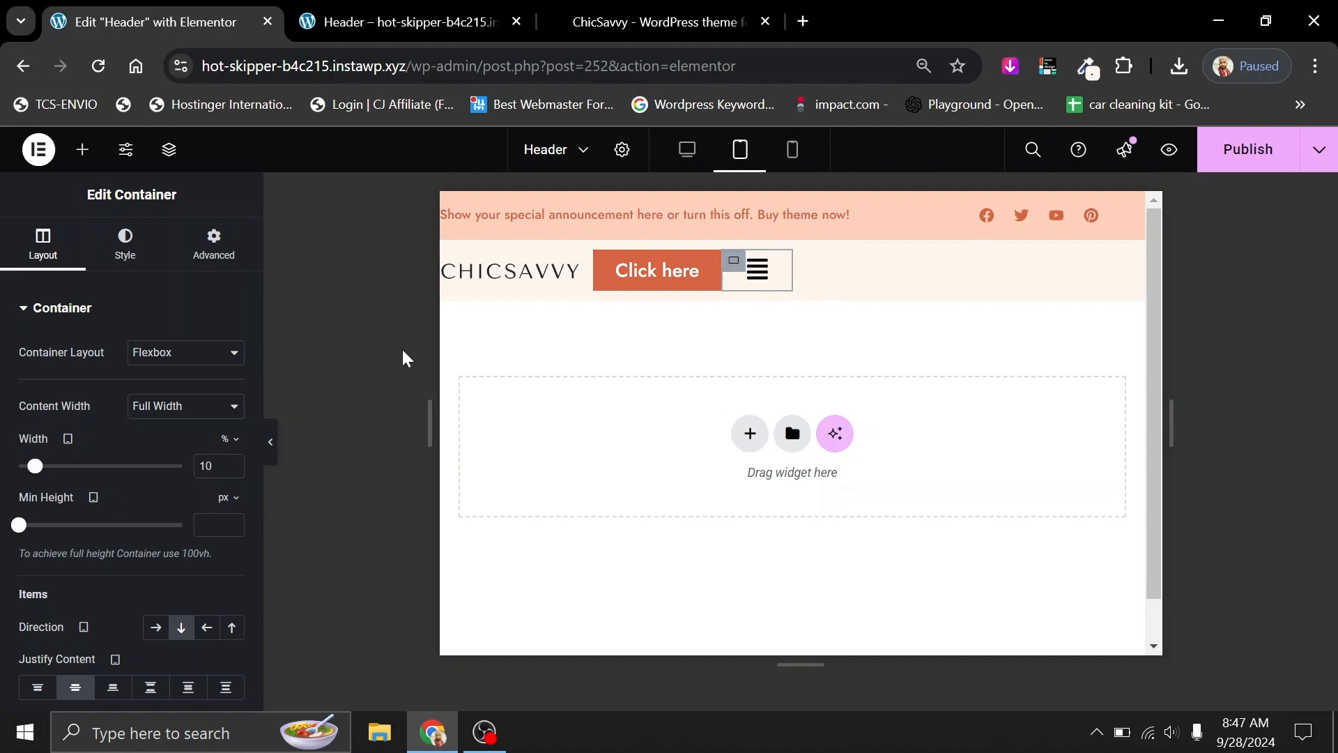
left_click(124, 244)
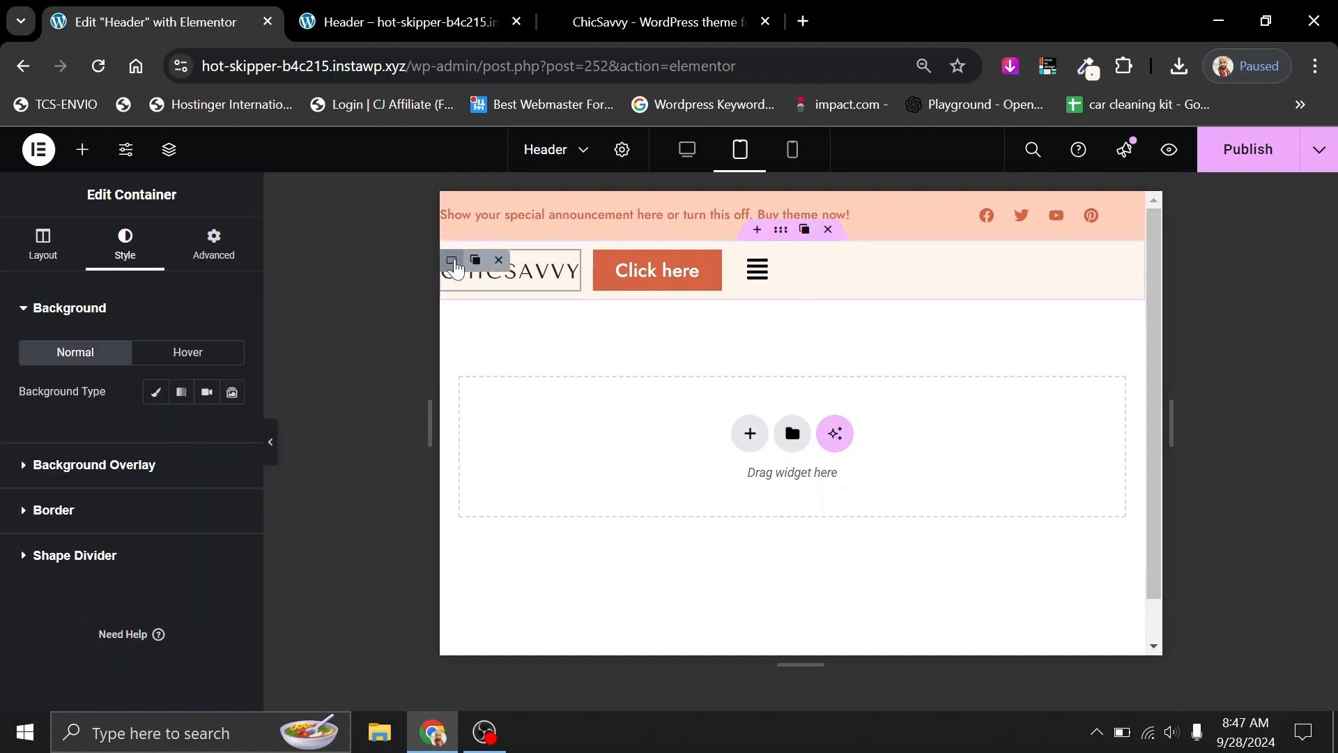
left_click(42, 245)
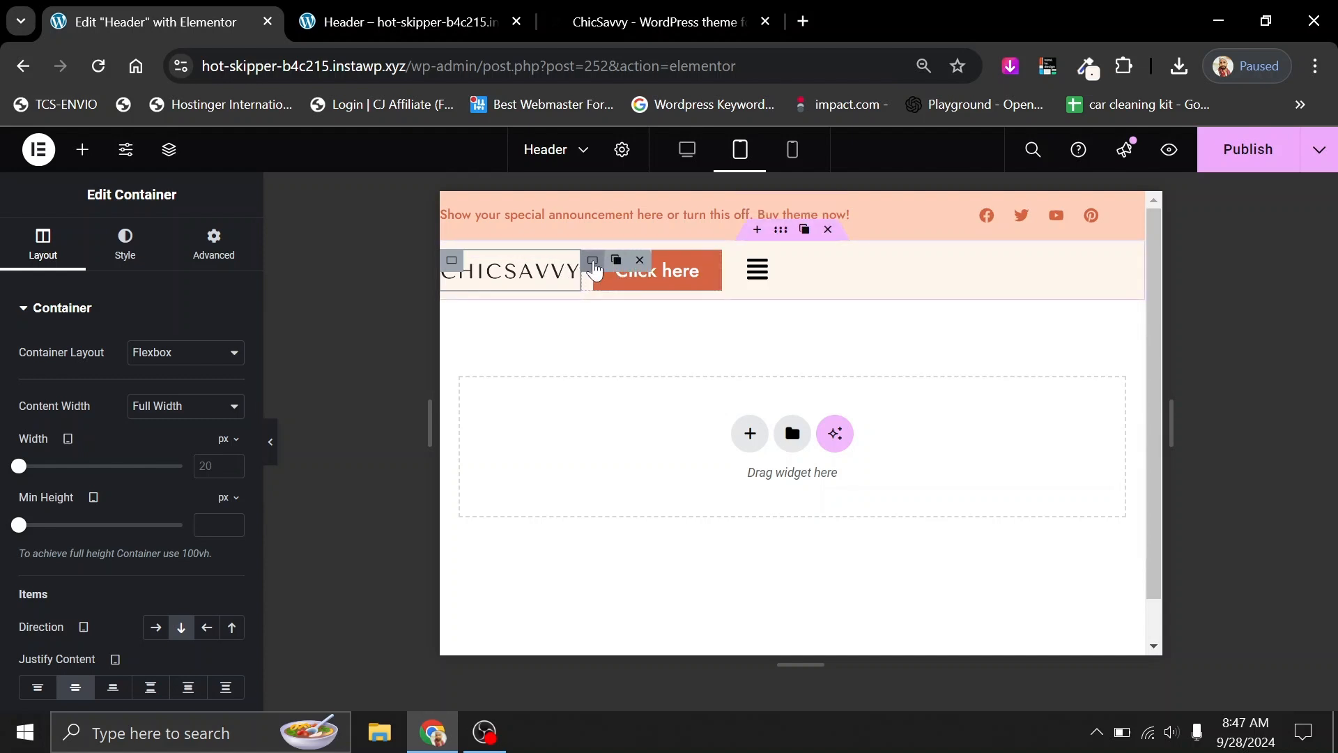
left_click(592, 263)
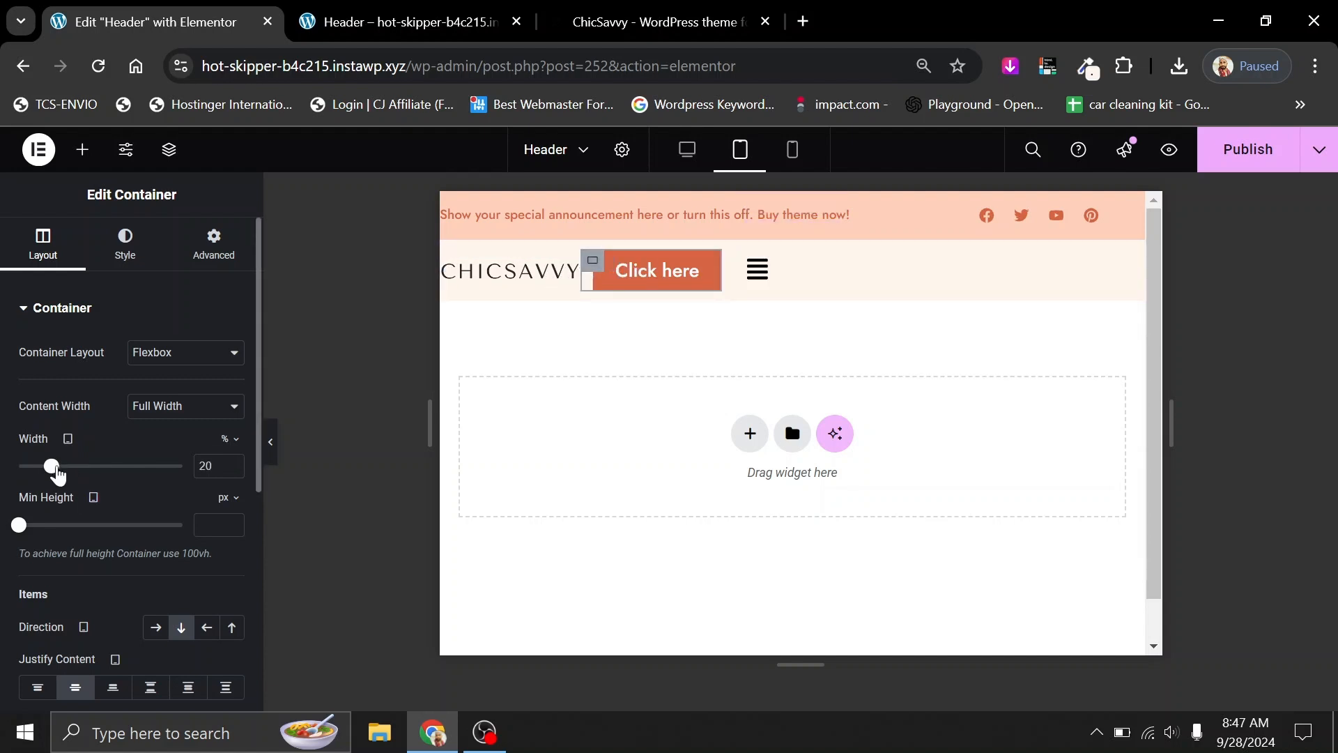
left_click_drag(51, 466, 132, 479)
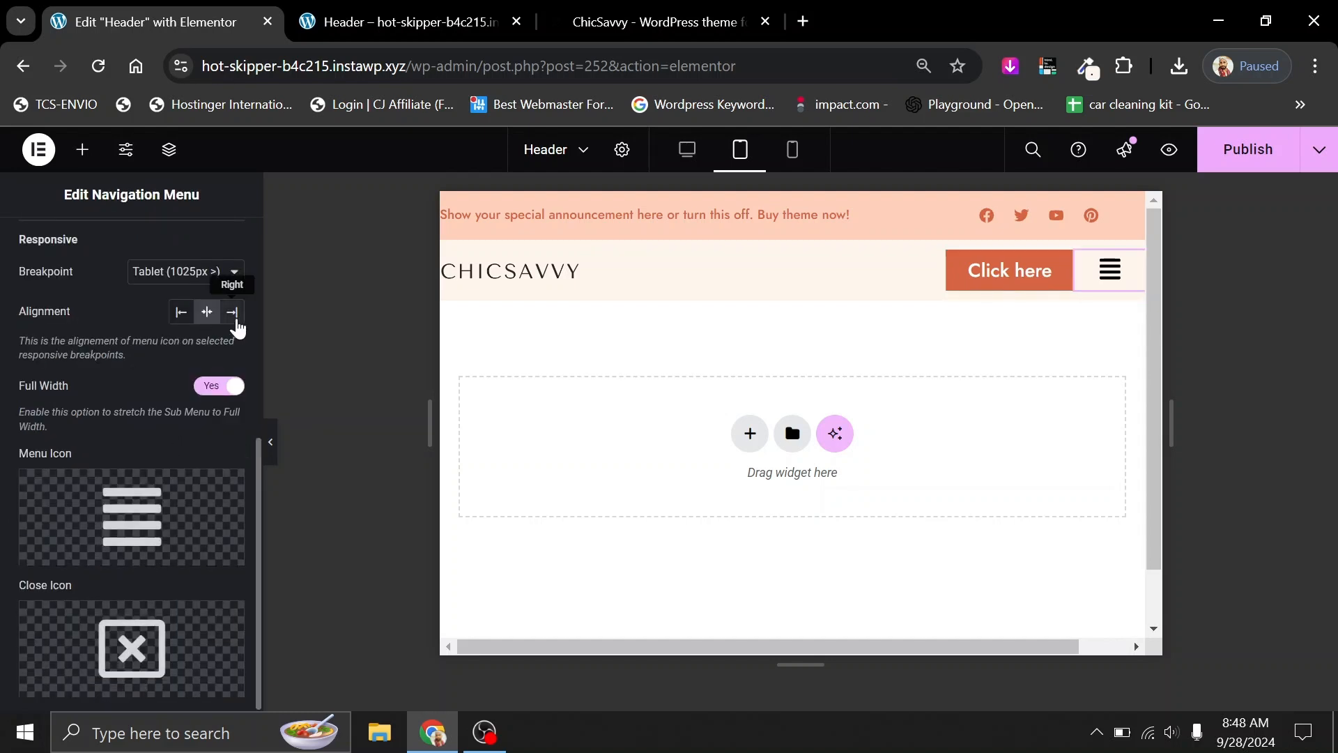
left_click(233, 313)
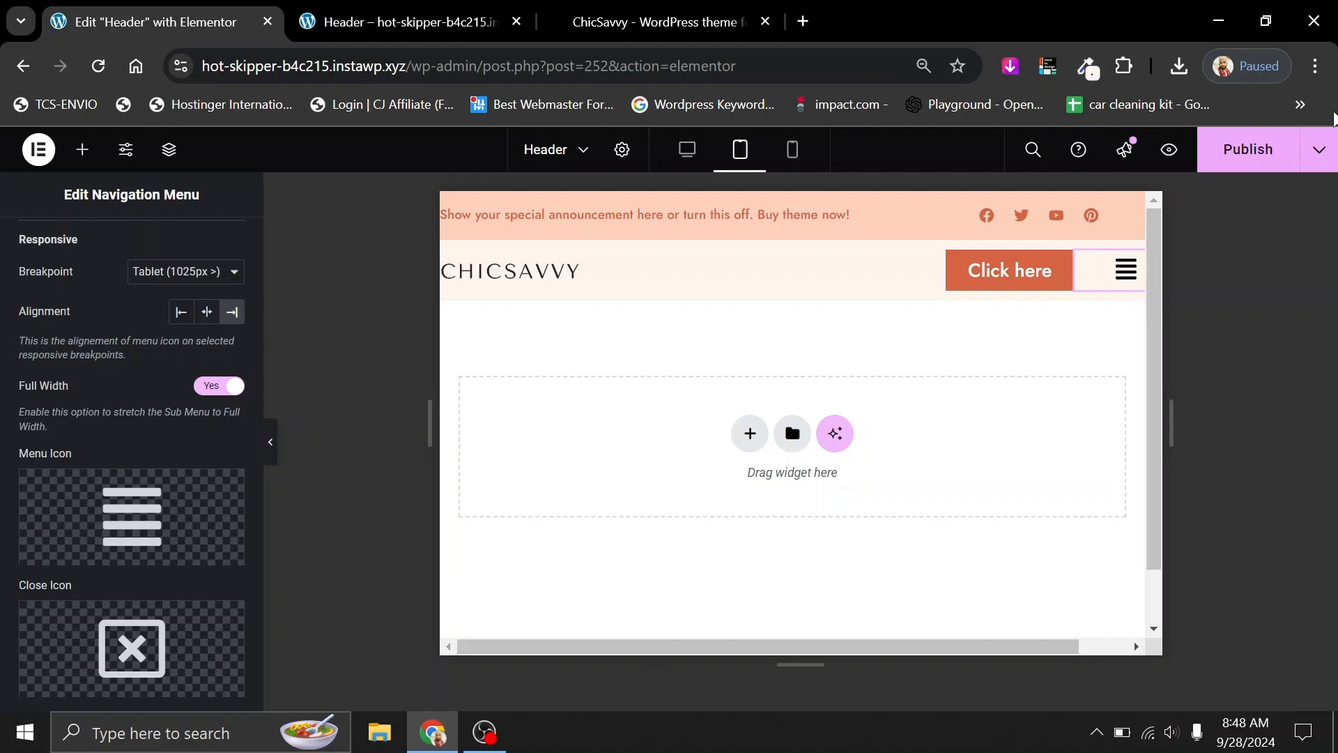
In the mobile view, set the announcement text container's width to 70% and the social icons container's width to 30%.
left_click(794, 152)
left_click(793, 152)
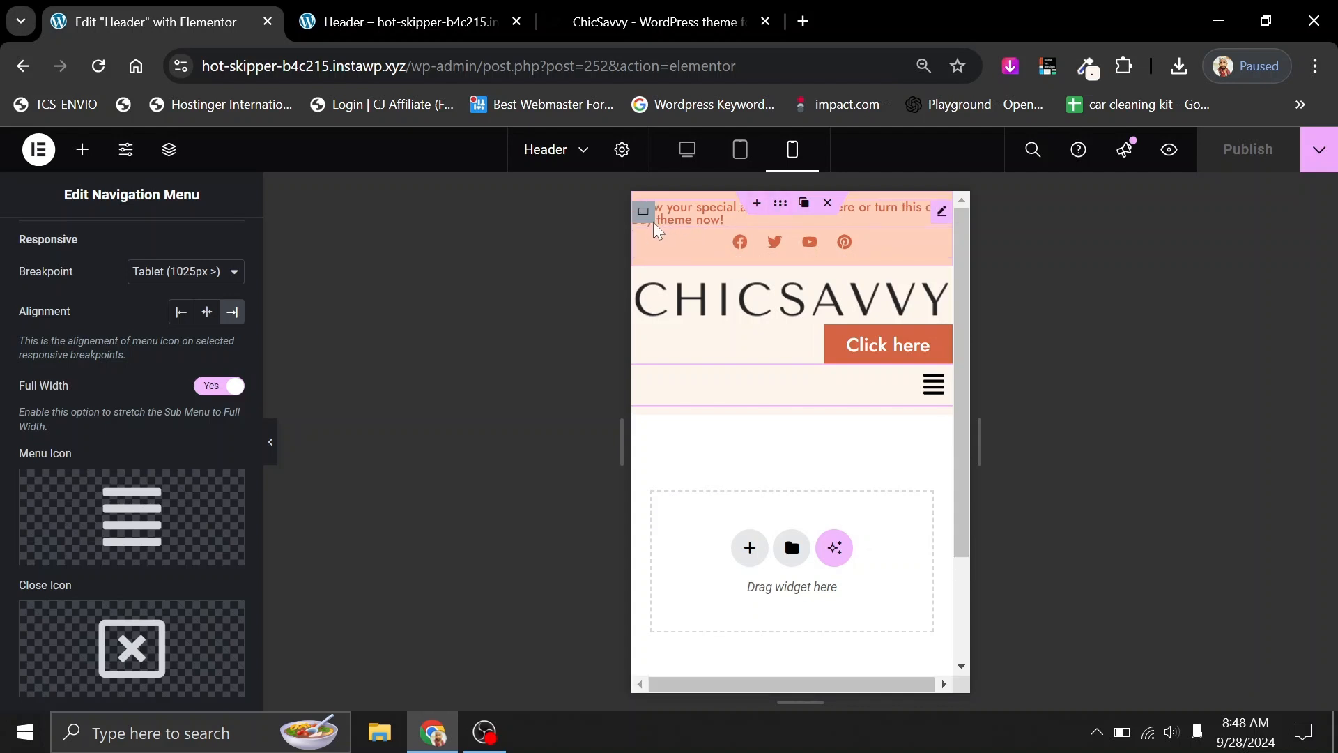
left_click(645, 216)
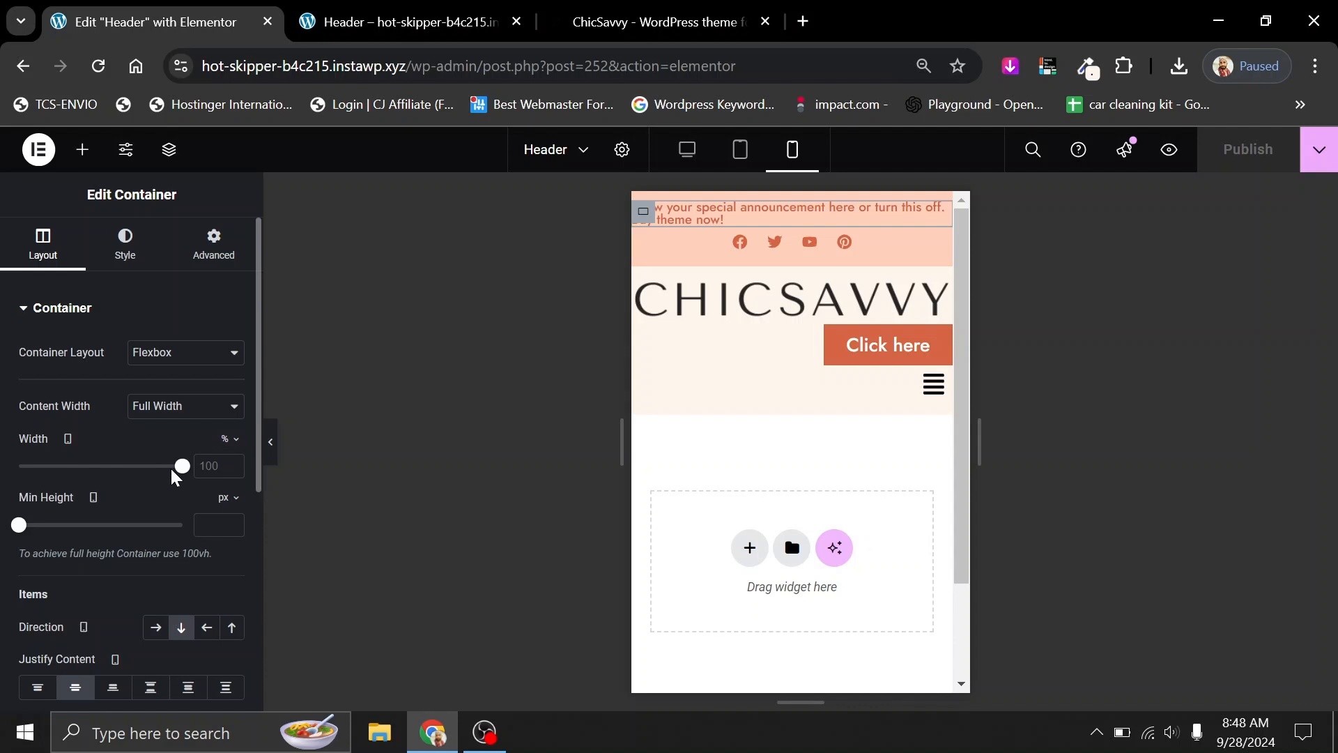
left_click_drag(182, 467, 108, 467)
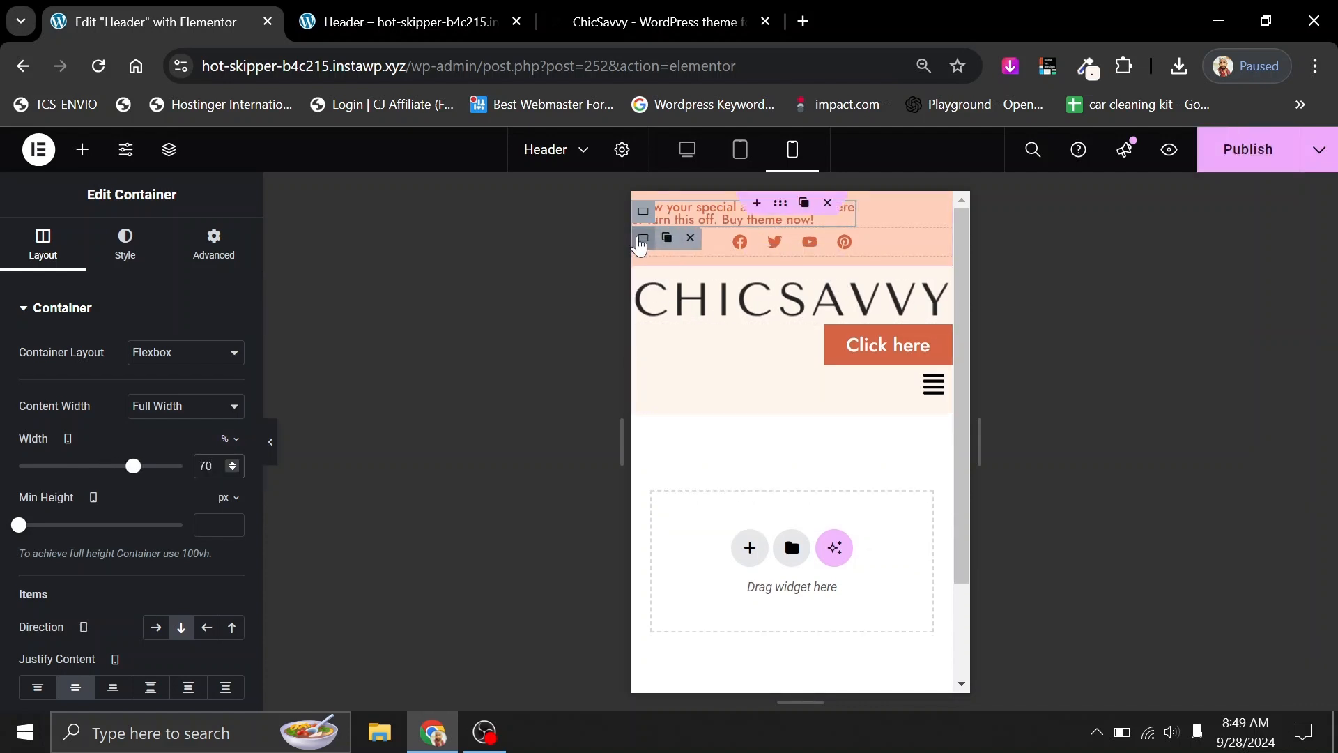
left_click(640, 242)
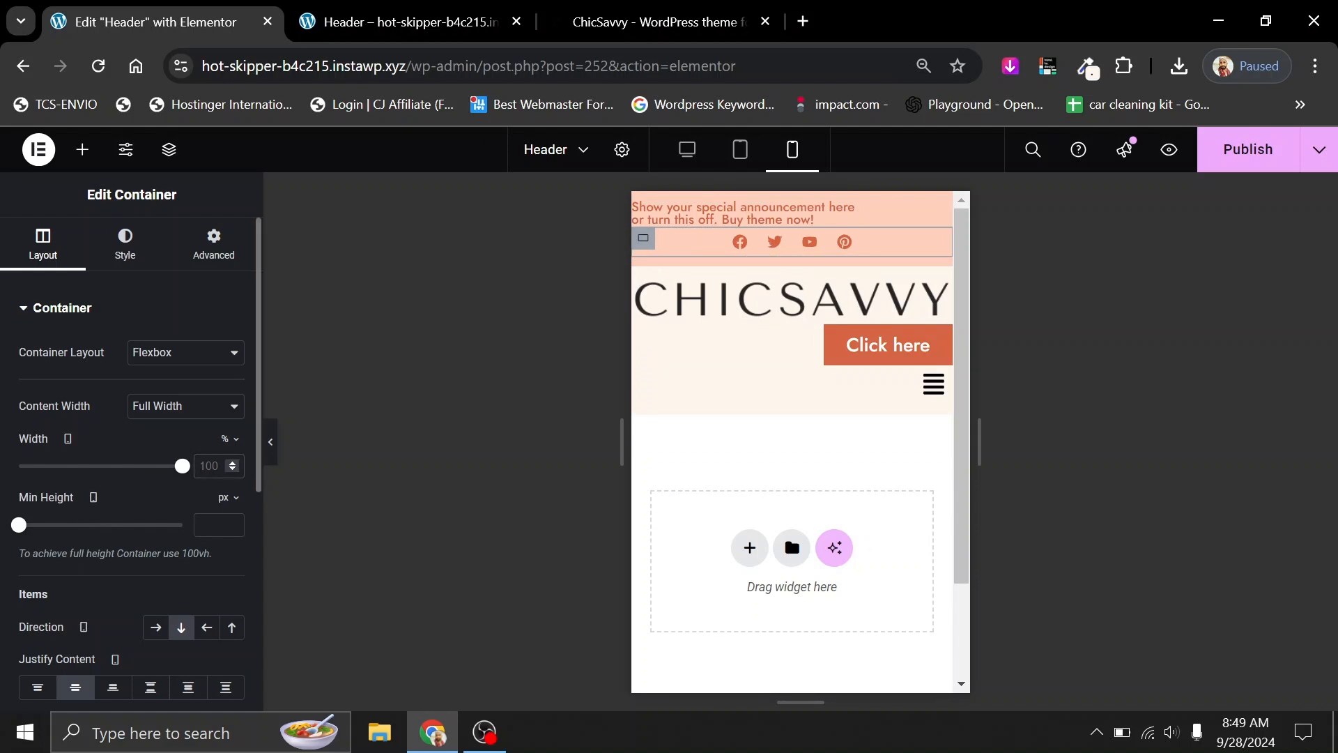
type("30")
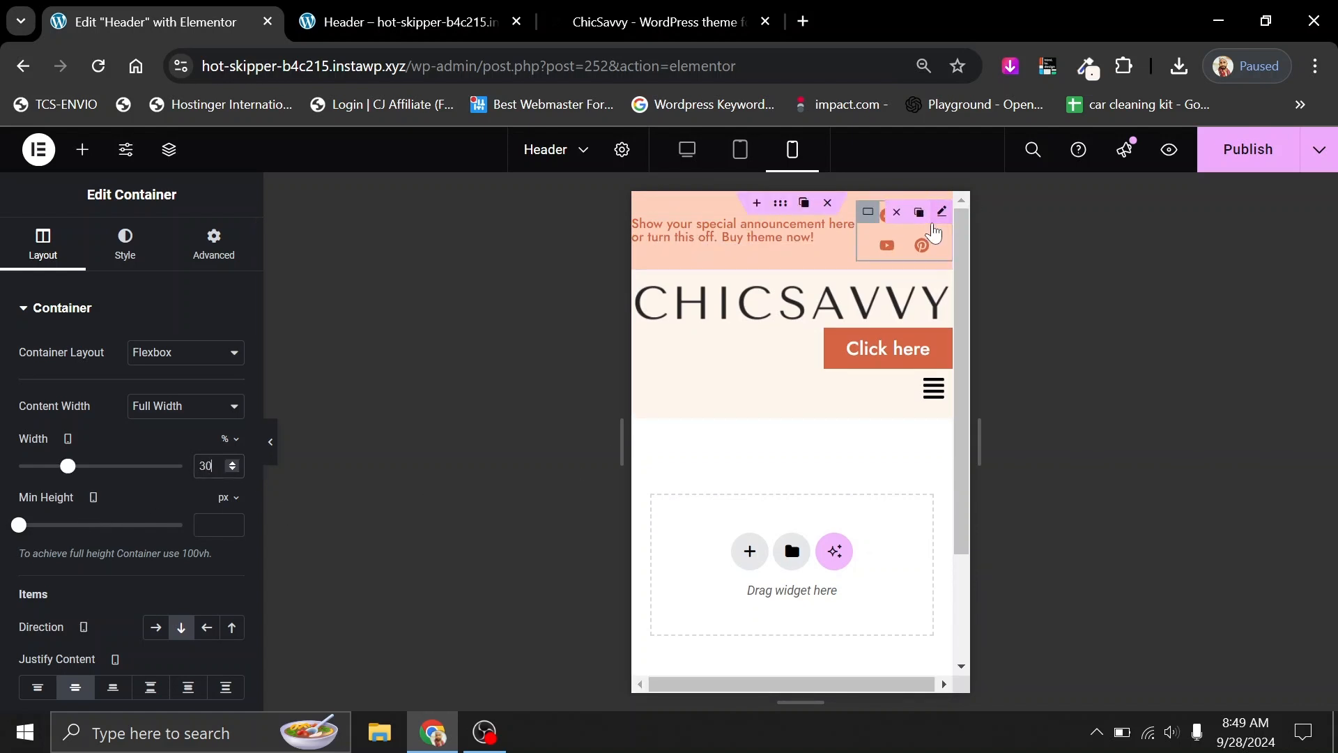
Reduce the social icons' size to 14 px for mobile and publish the header.
left_click(948, 215)
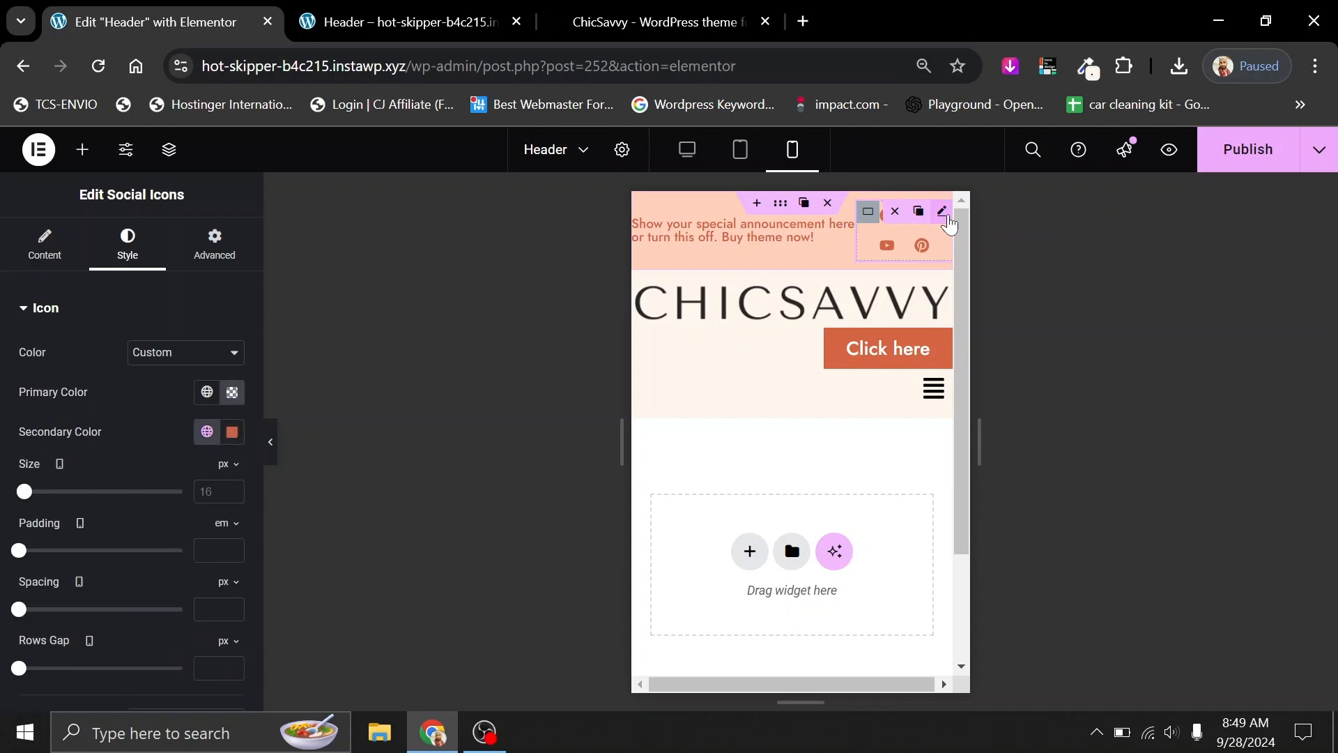
left_click(232, 496)
left_click(232, 496)
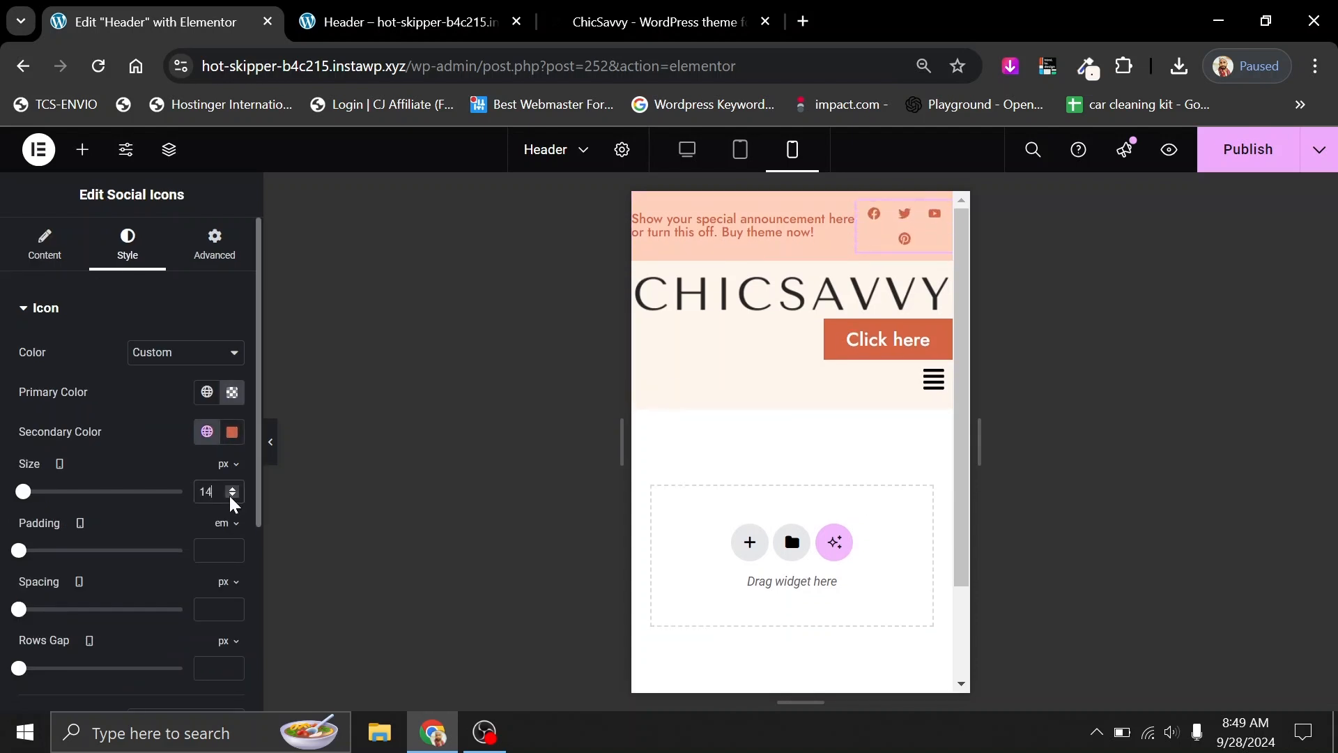
left_click(1255, 165)
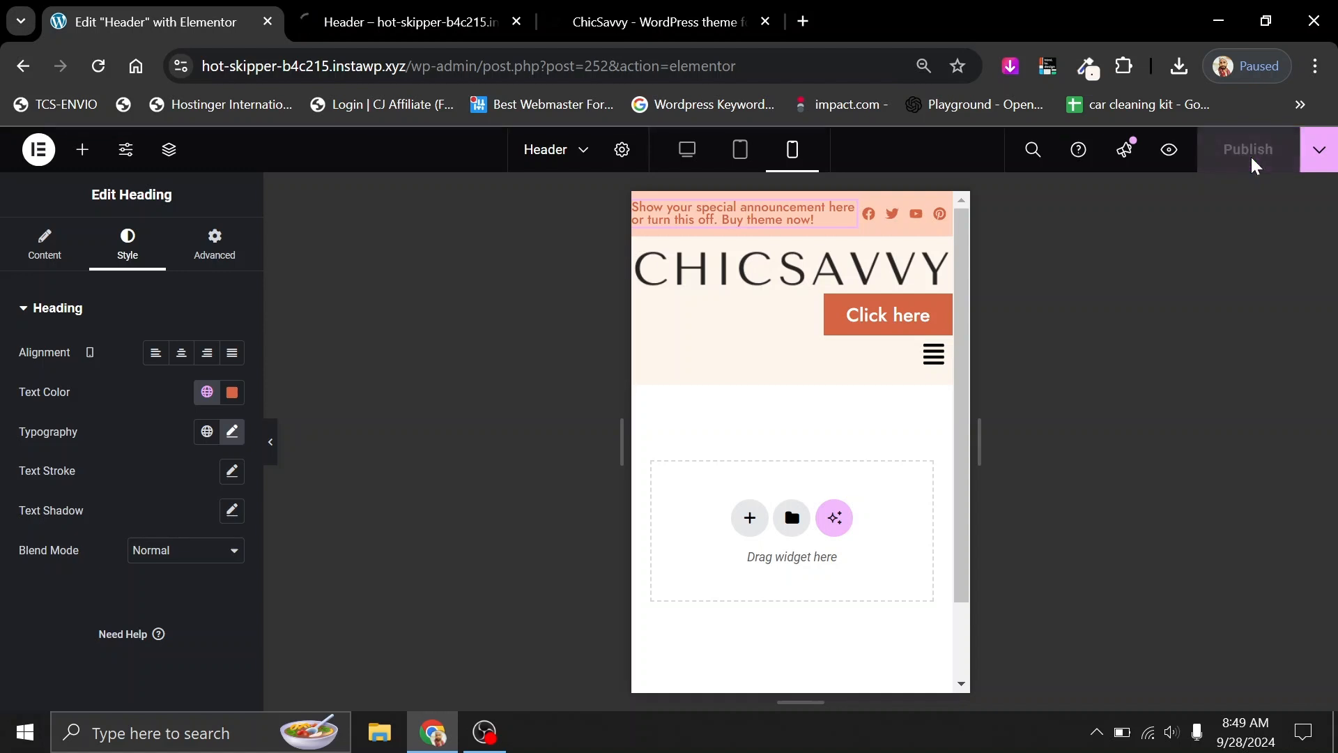
Check the previewed header page in the browser's device emulation as an iPhone 12 Pro at 100% zoom.
left_click(385, 22)
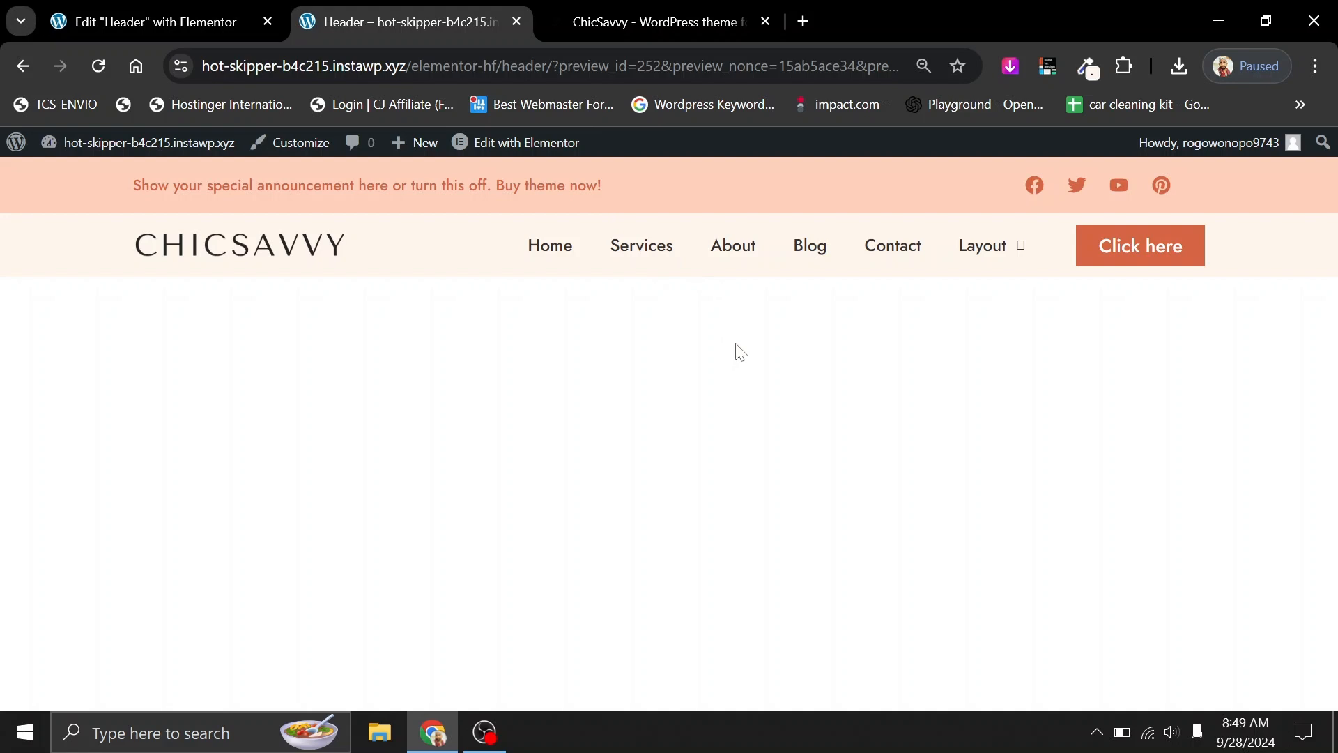
right_click(658, 354)
scroll(751, 539, "down", 3)
left_click(735, 692)
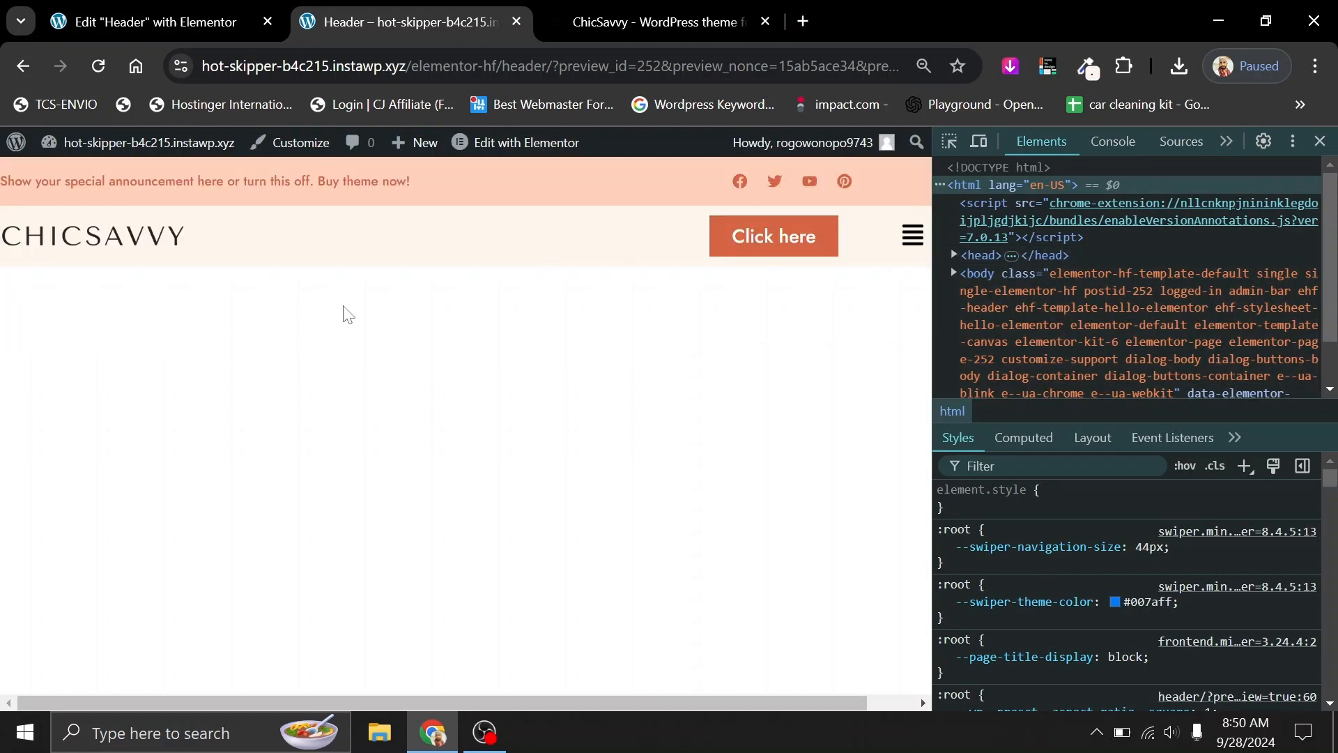
key("ctrl+shift+m")
left_click(282, 142)
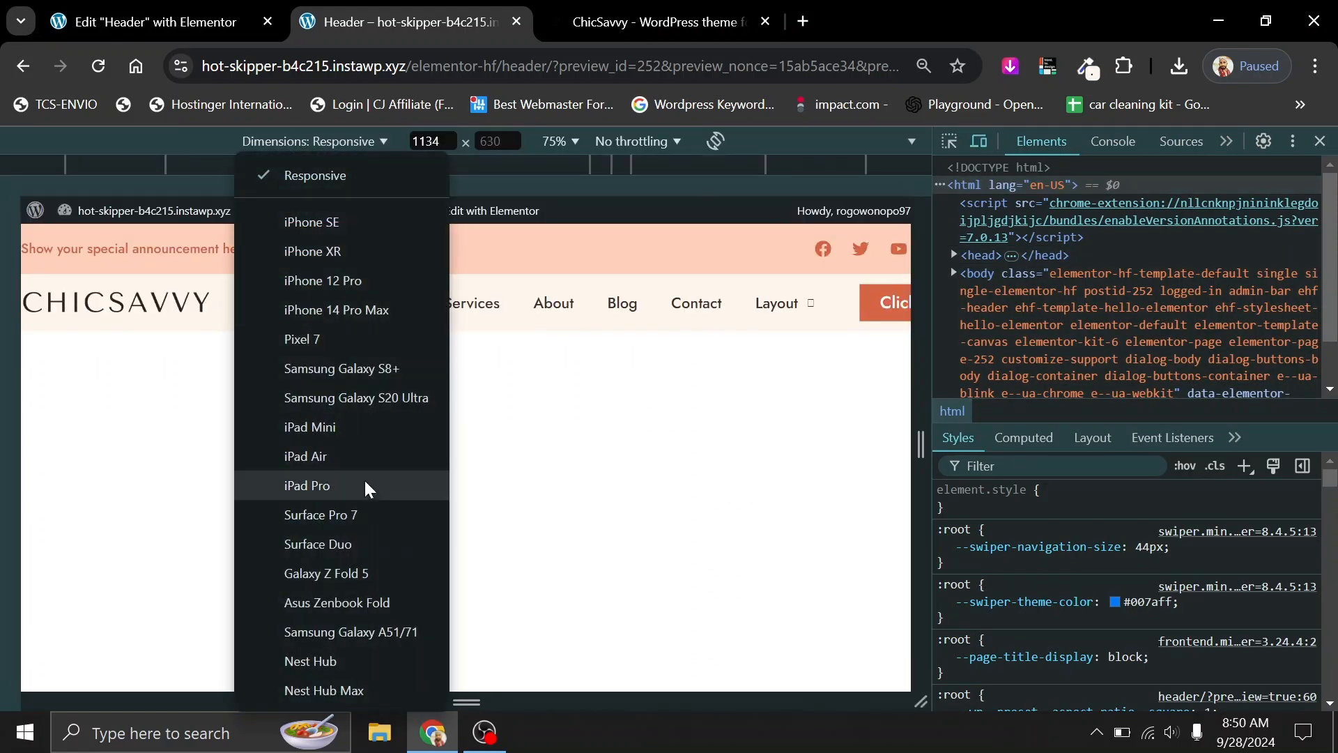
left_click(329, 282)
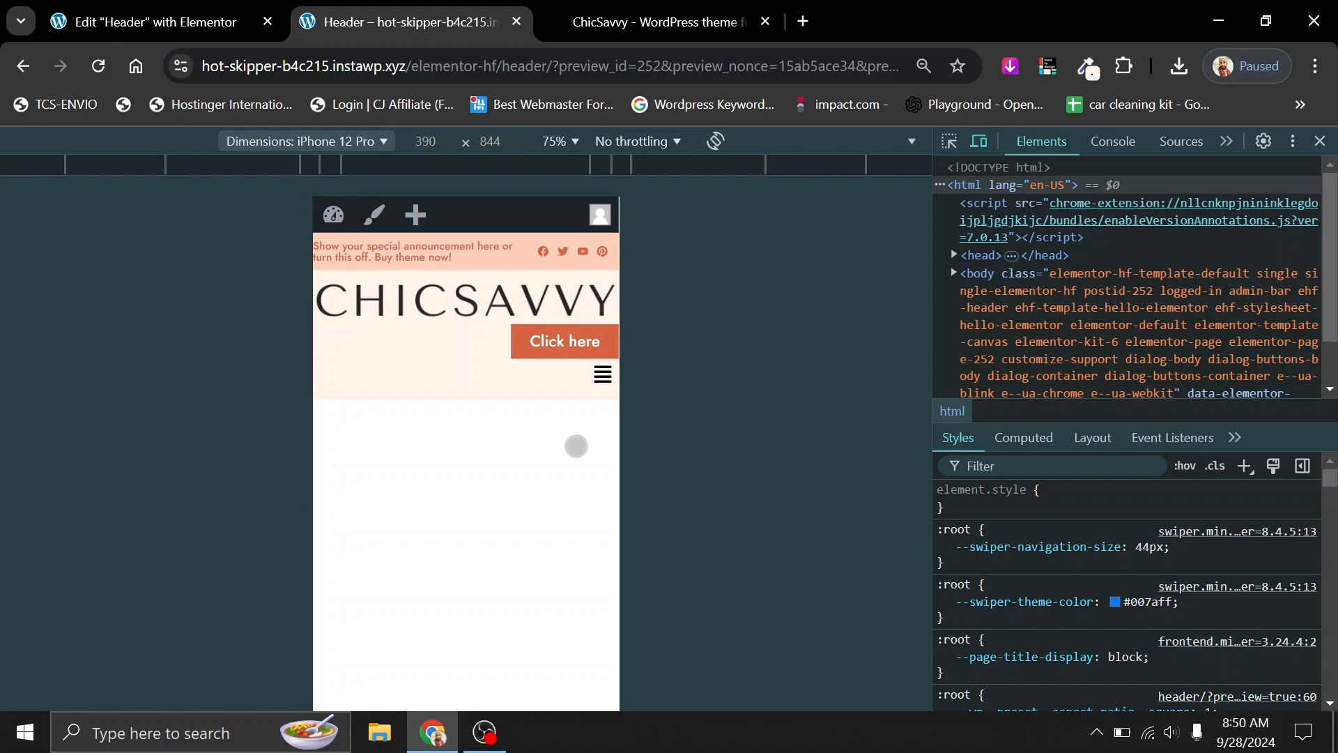
left_click(545, 148)
left_click(579, 234)
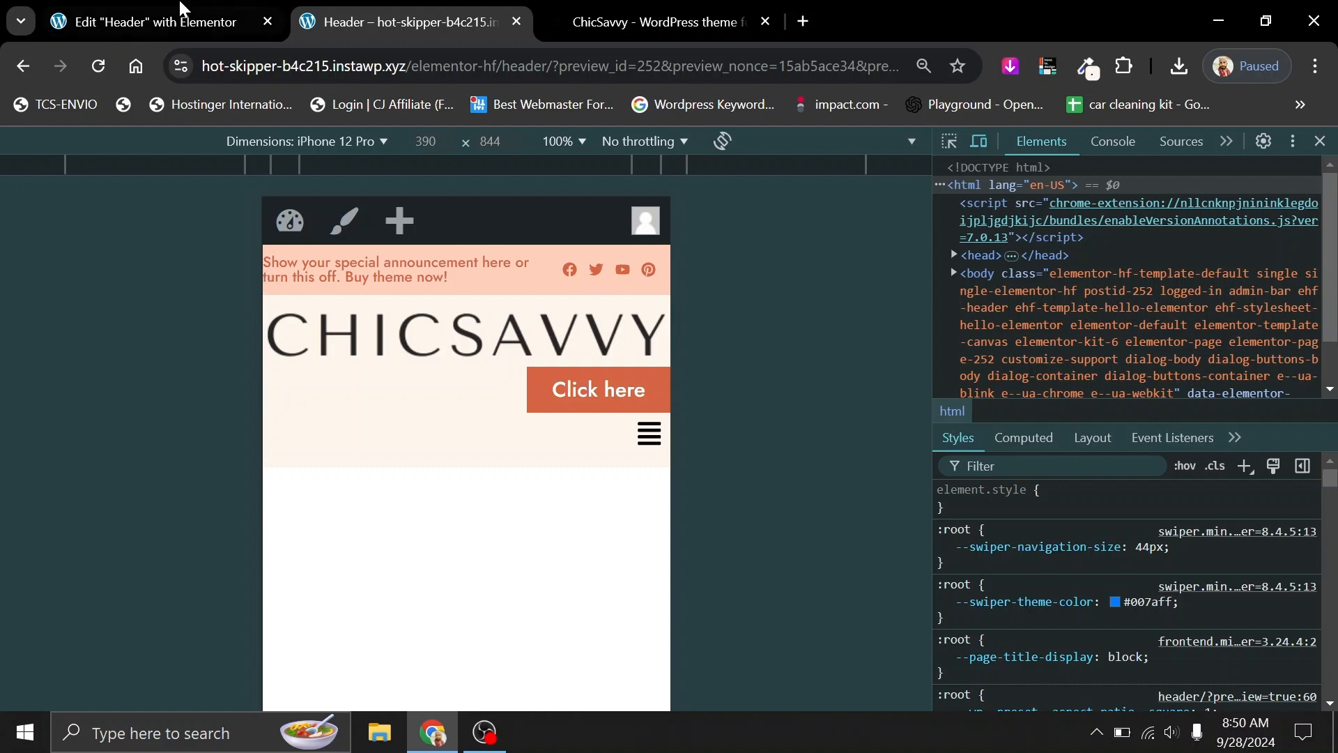
Back in the editor, set the announcement bar container's mobile padding to 10 px on all sides and check it in the preview.
left_click(157, 15)
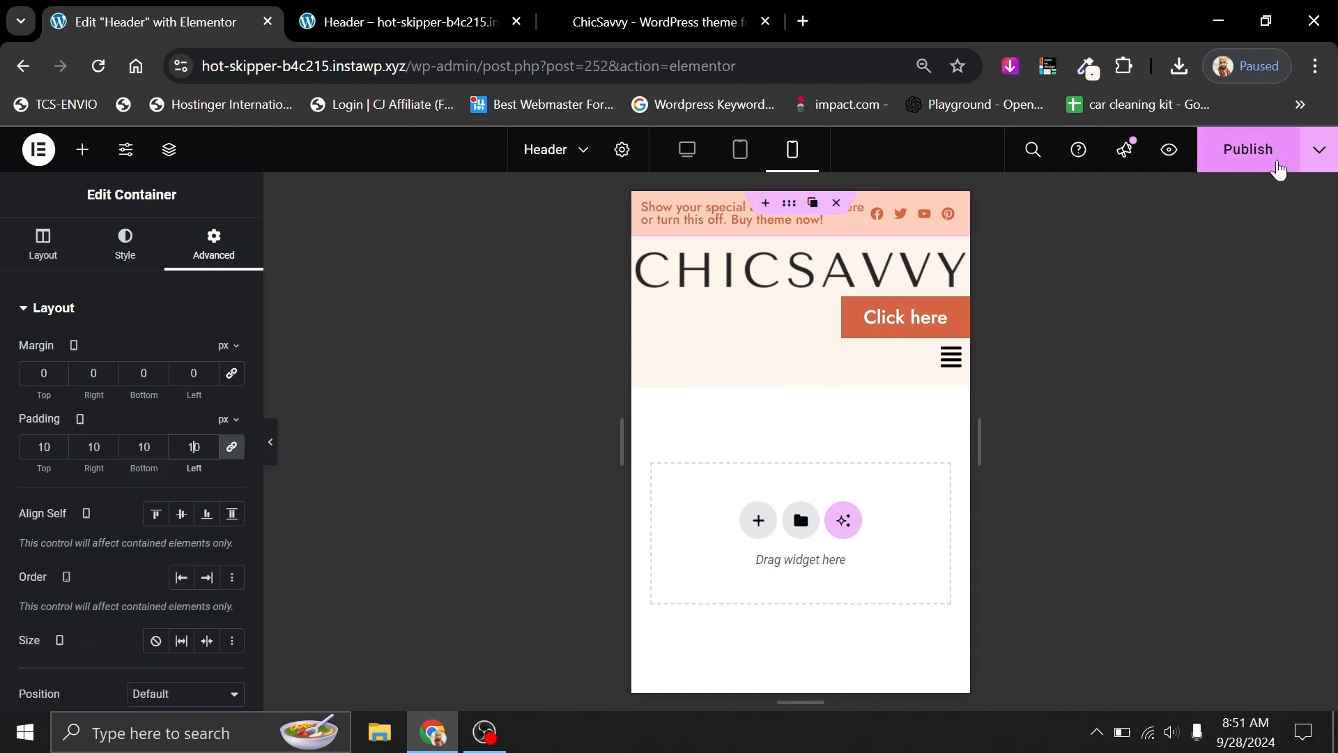
left_click(361, 10)
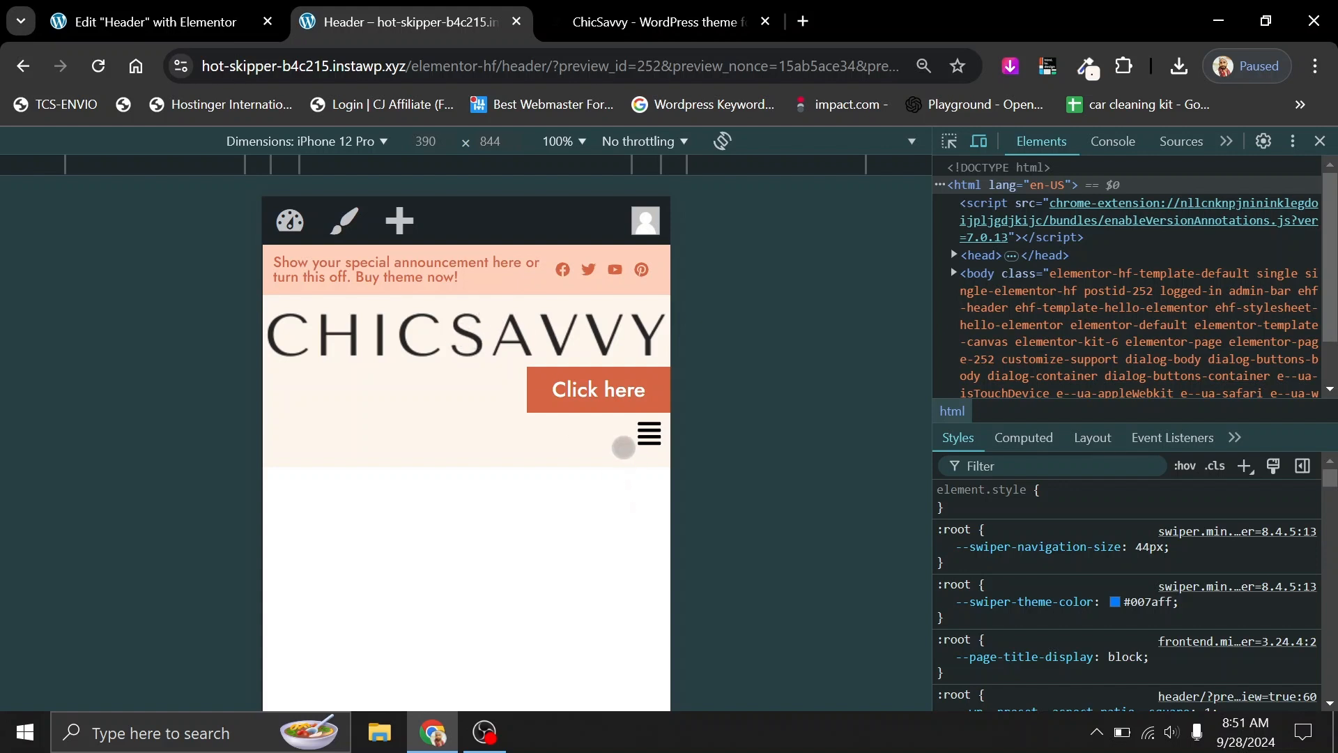
Return to the editor, narrow the logo's container for mobile and set the logo image's width to 90%.
left_click(153, 21)
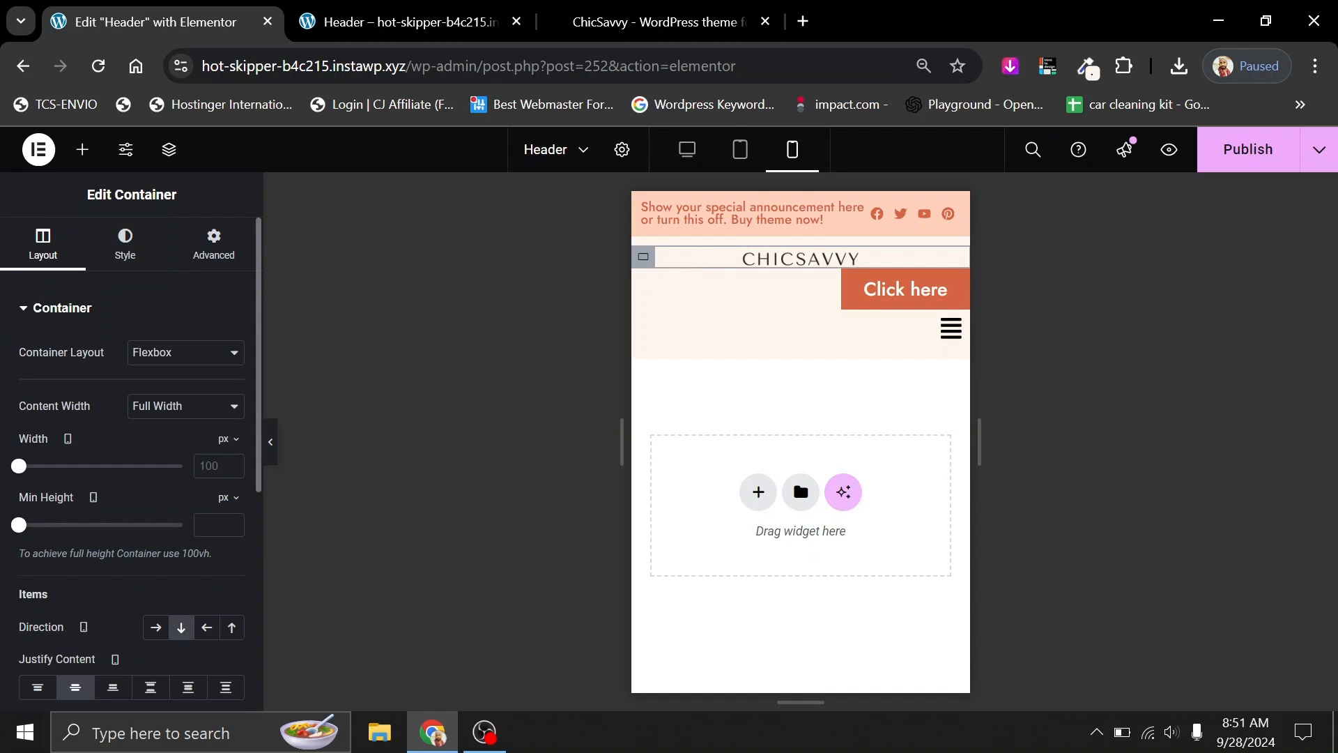
left_click(711, 264)
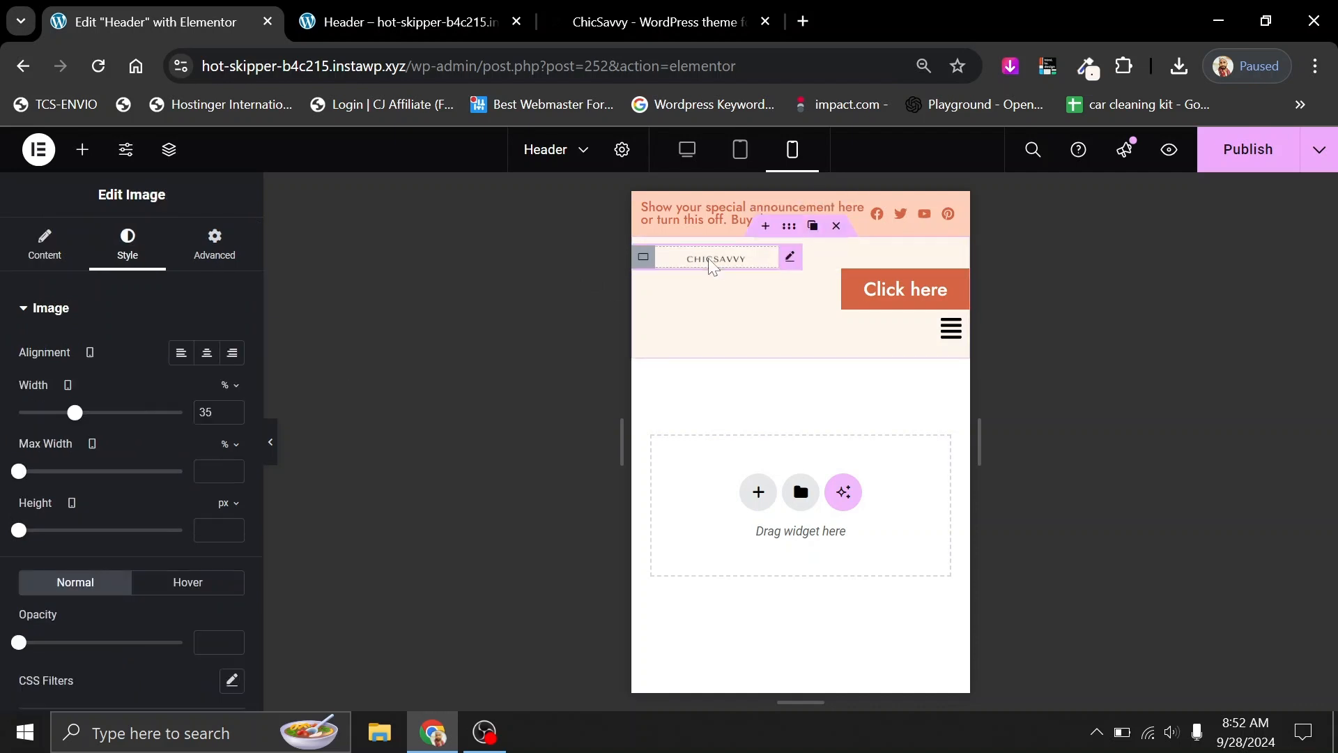
left_click_drag(75, 413, 165, 415)
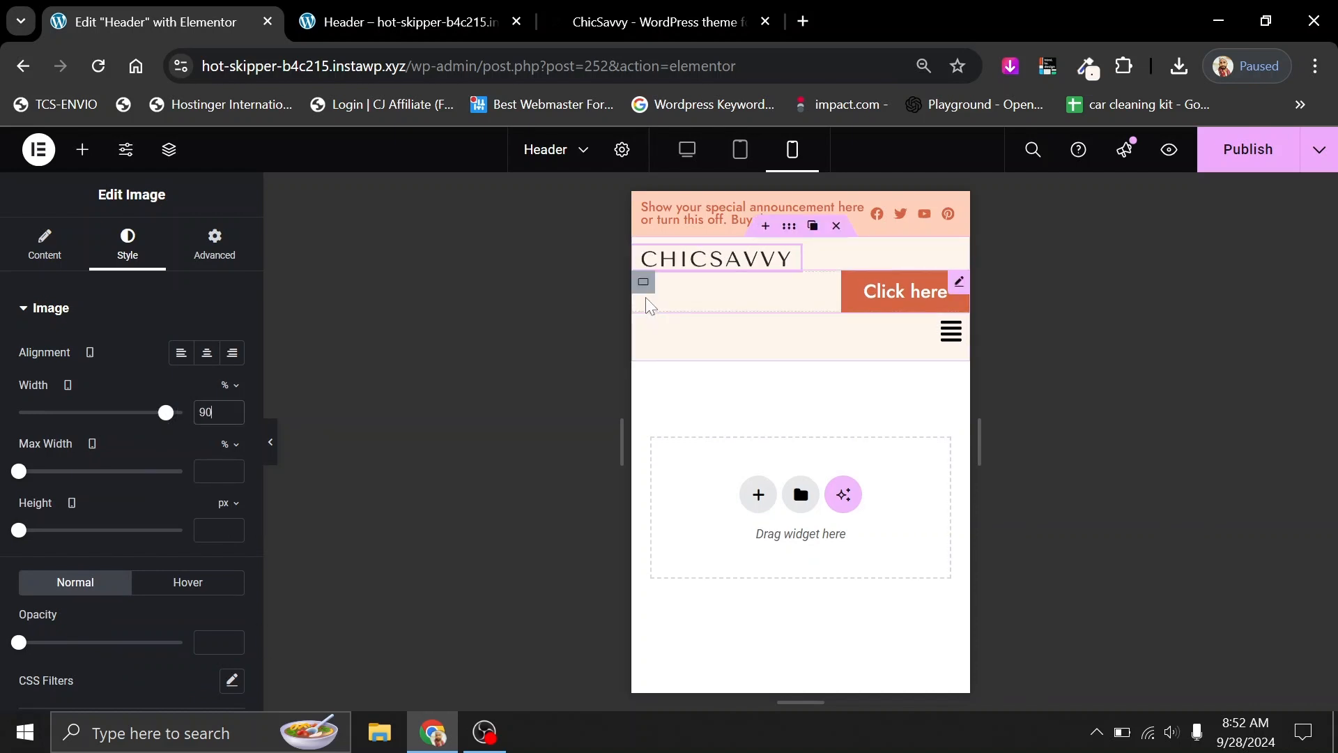
Set the mobile width of the container holding the button to 30%.
left_click(642, 288)
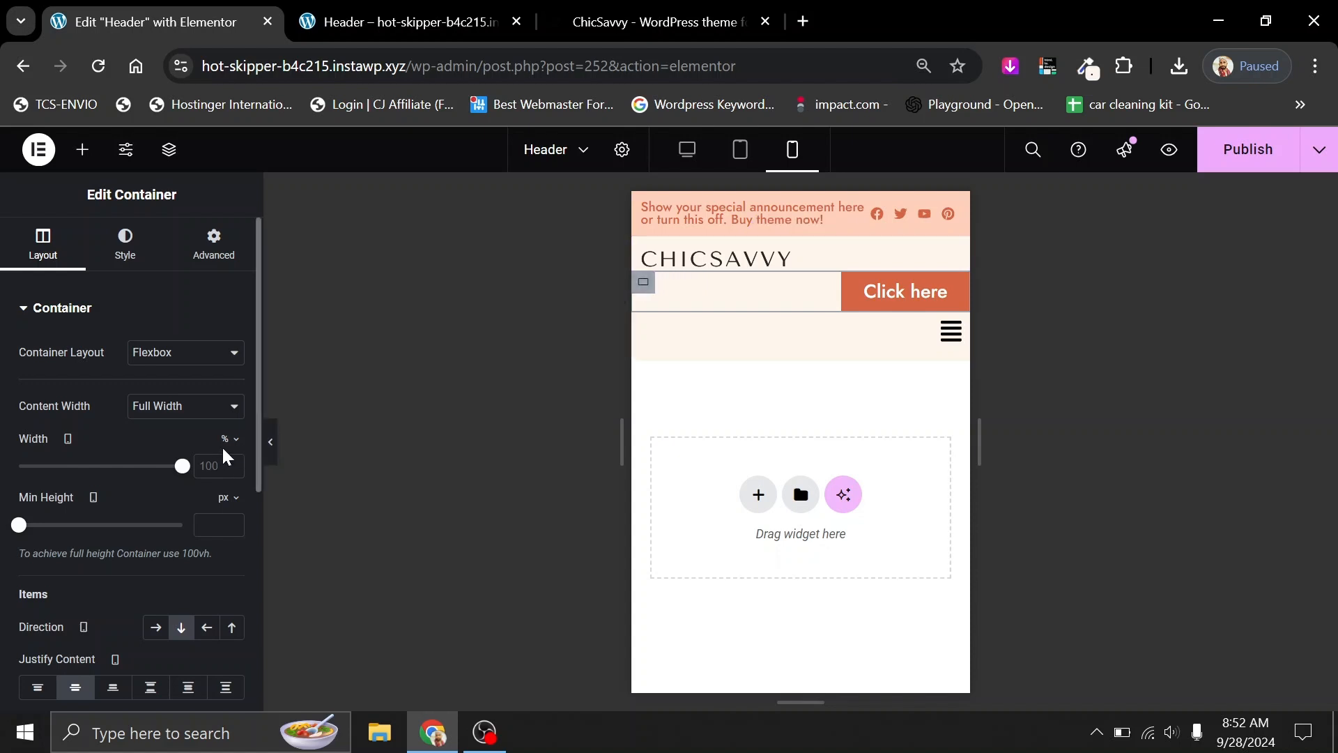
left_click(209, 465)
type("30")
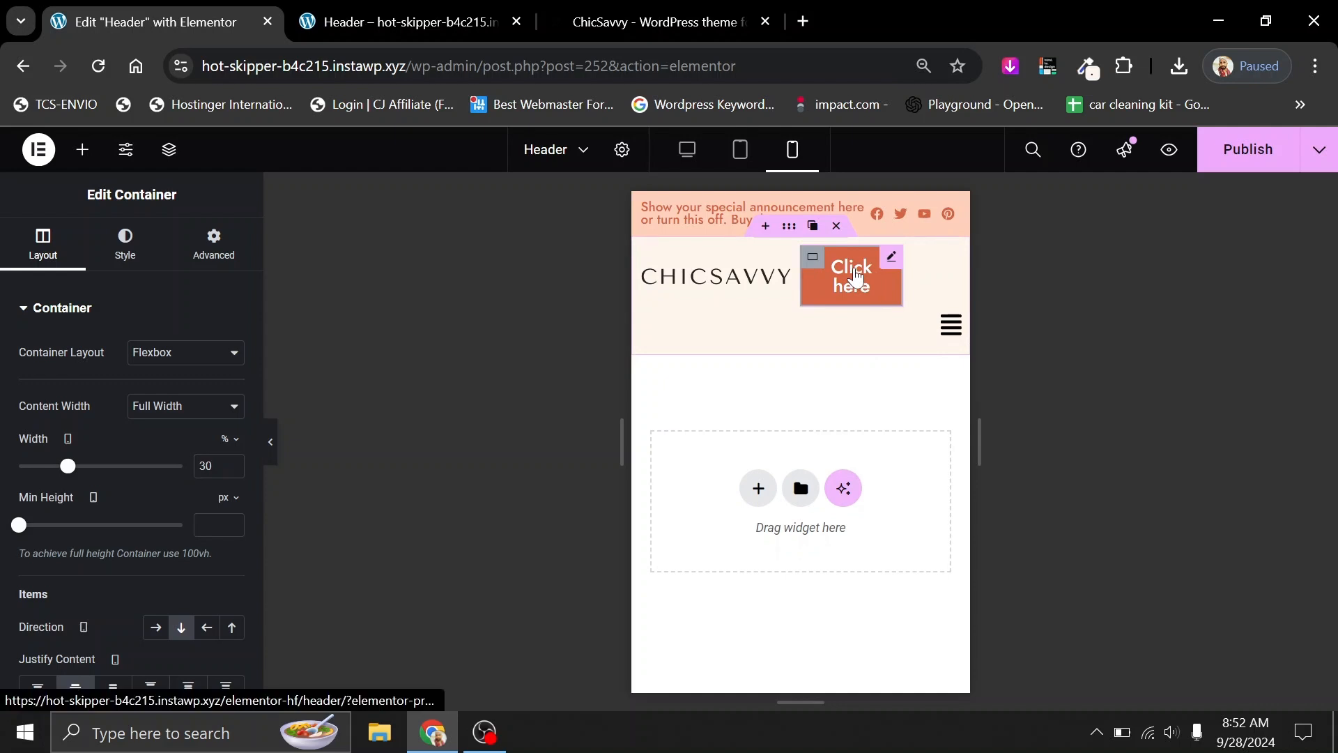
Set the button's mobile text size to 14 px and center the button in a slightly wider container.
left_click(851, 275)
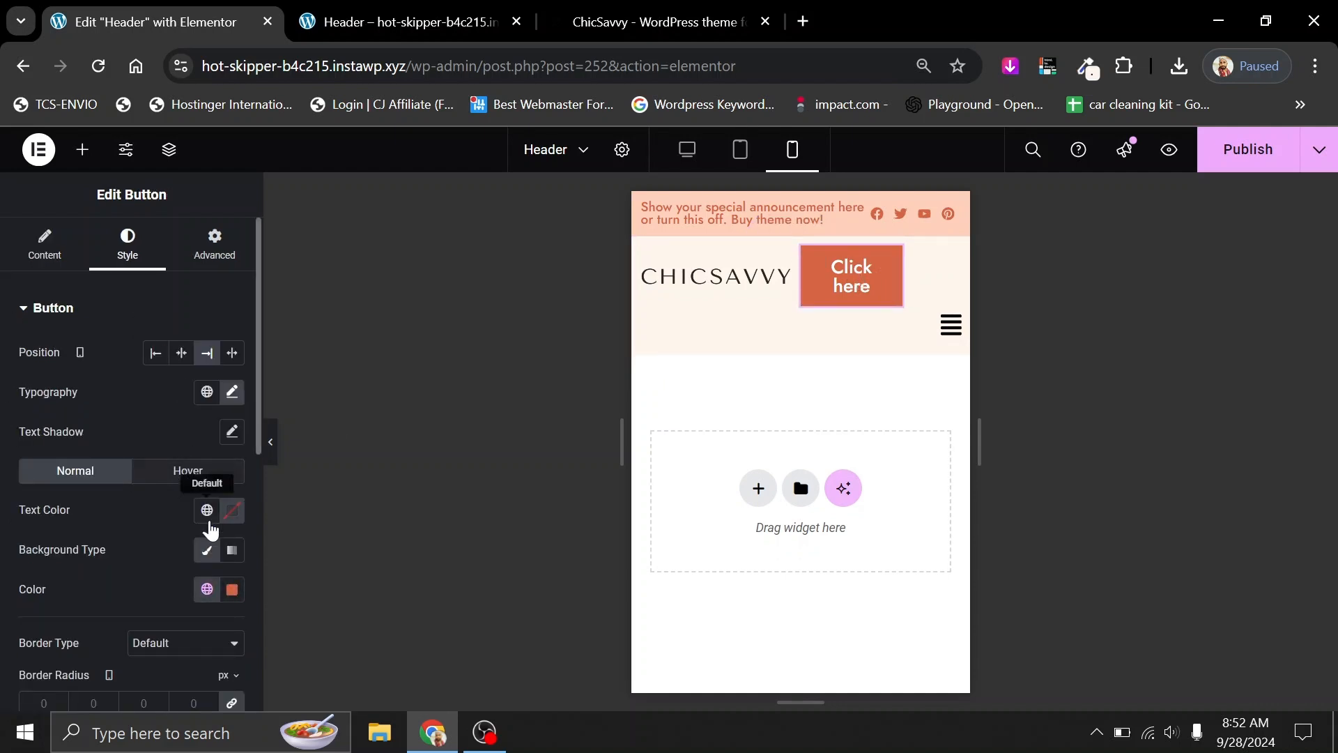
left_click(232, 392)
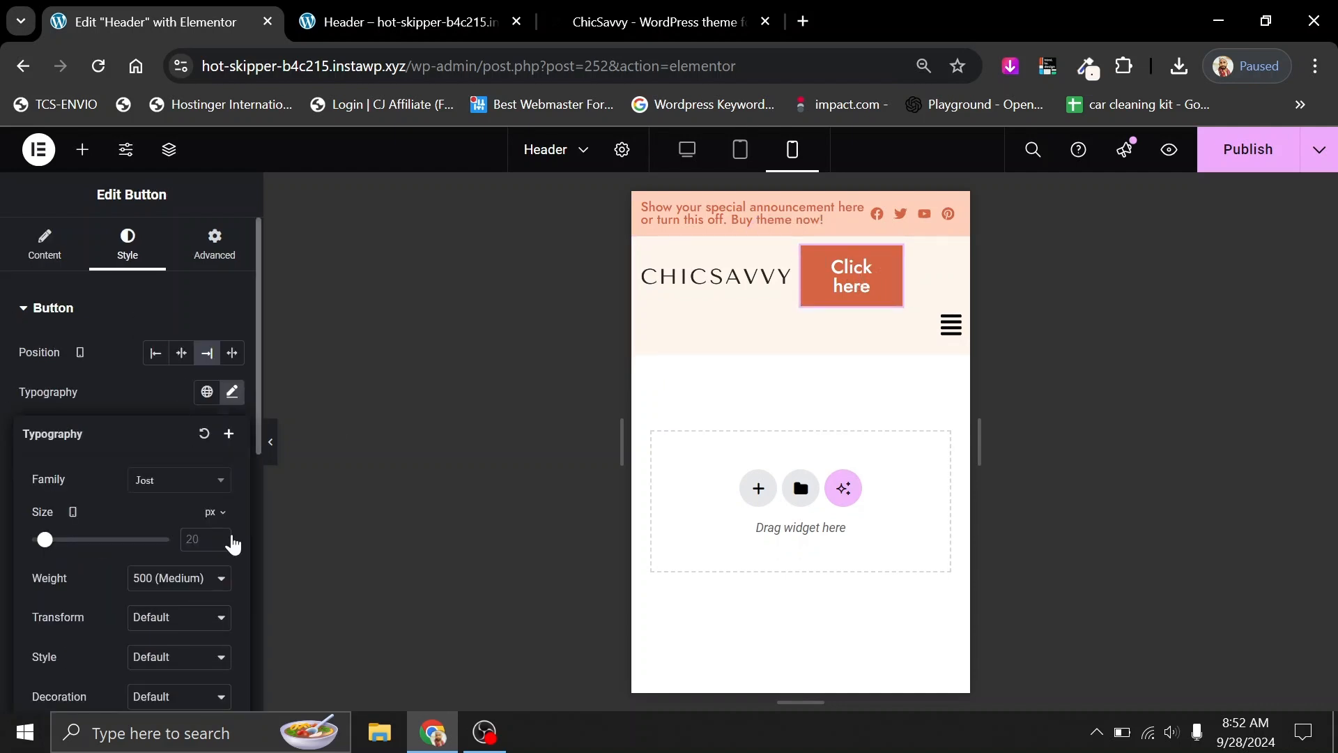
left_click(188, 539)
type("14")
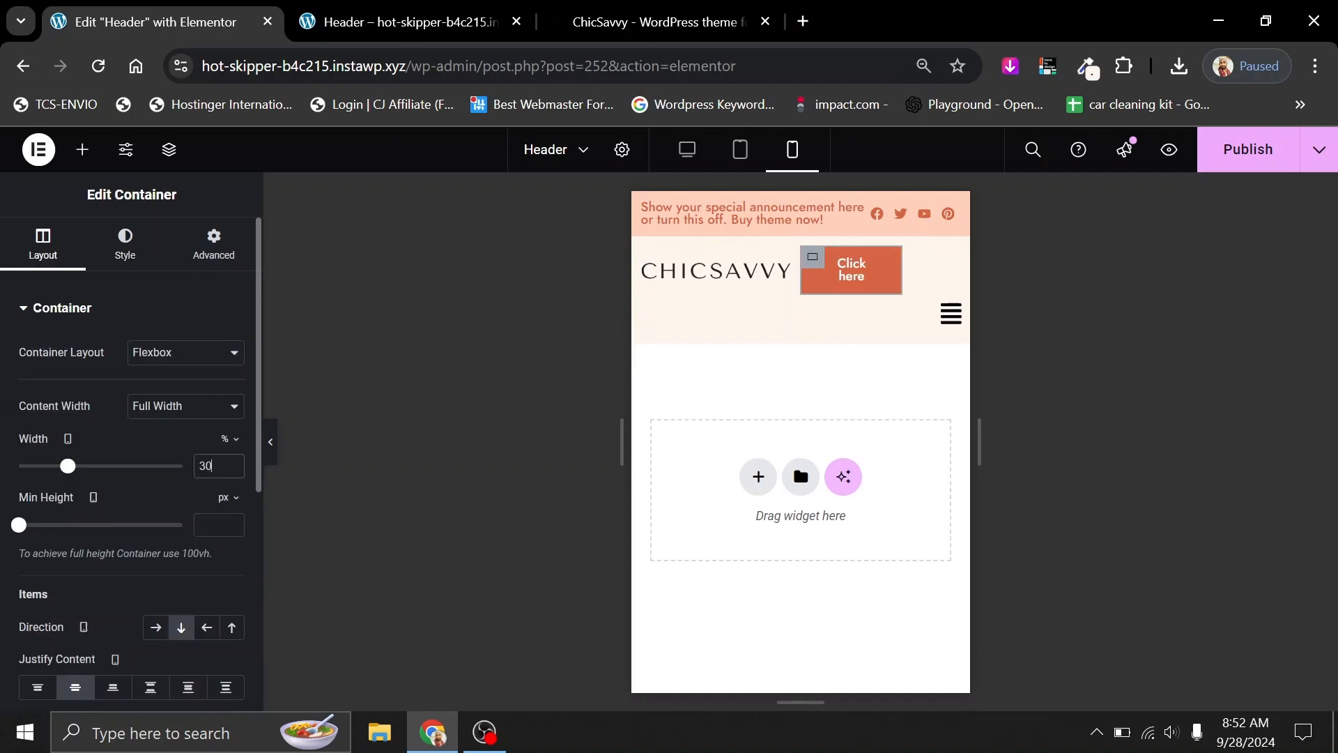
key("Up")
key("Up")
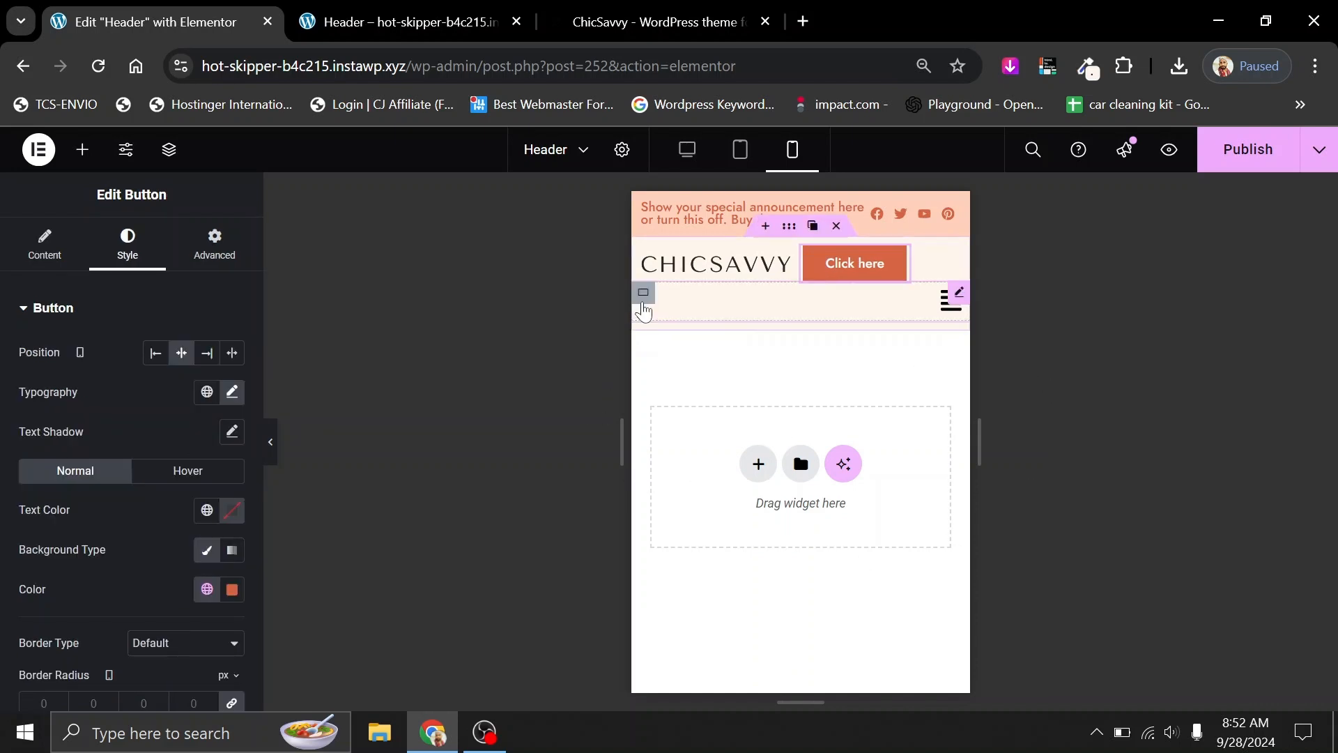
Set the menu container's mobile width to 18% and publish the header to check it in the iPhone preview.
left_click(643, 297)
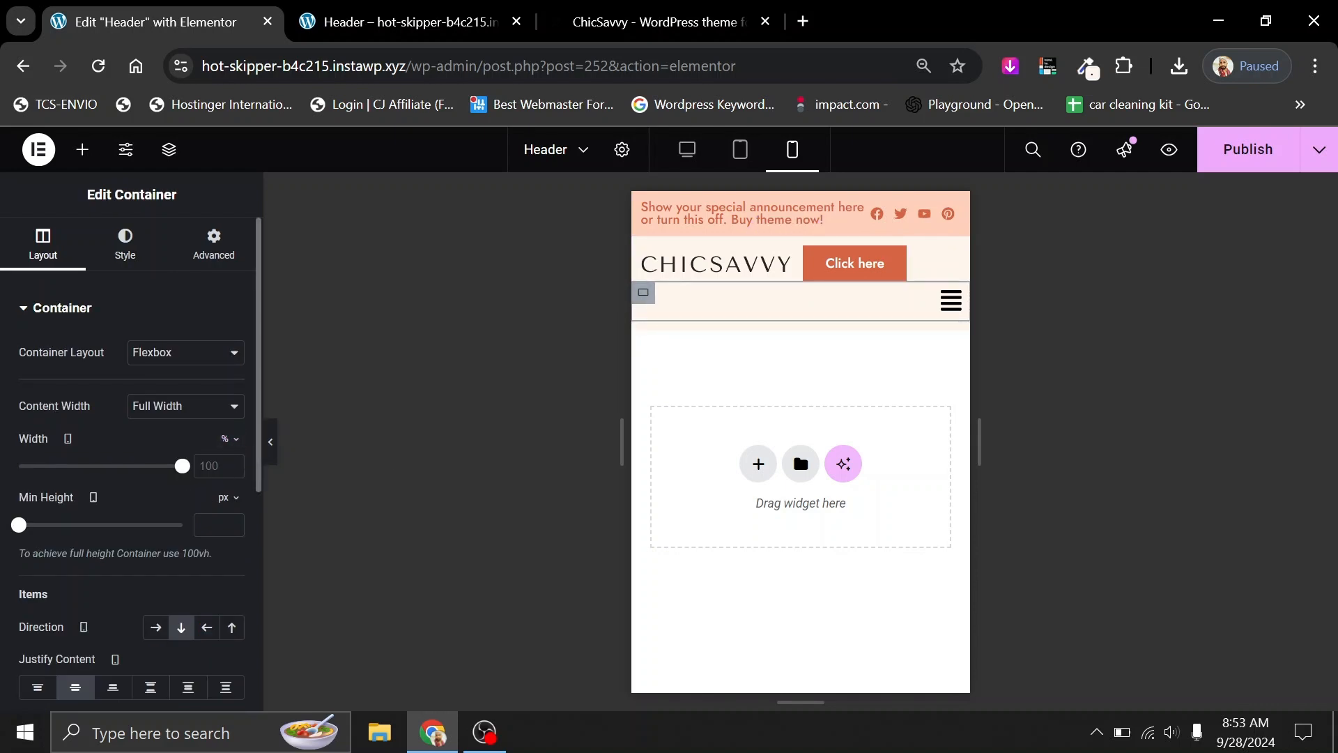
type("18")
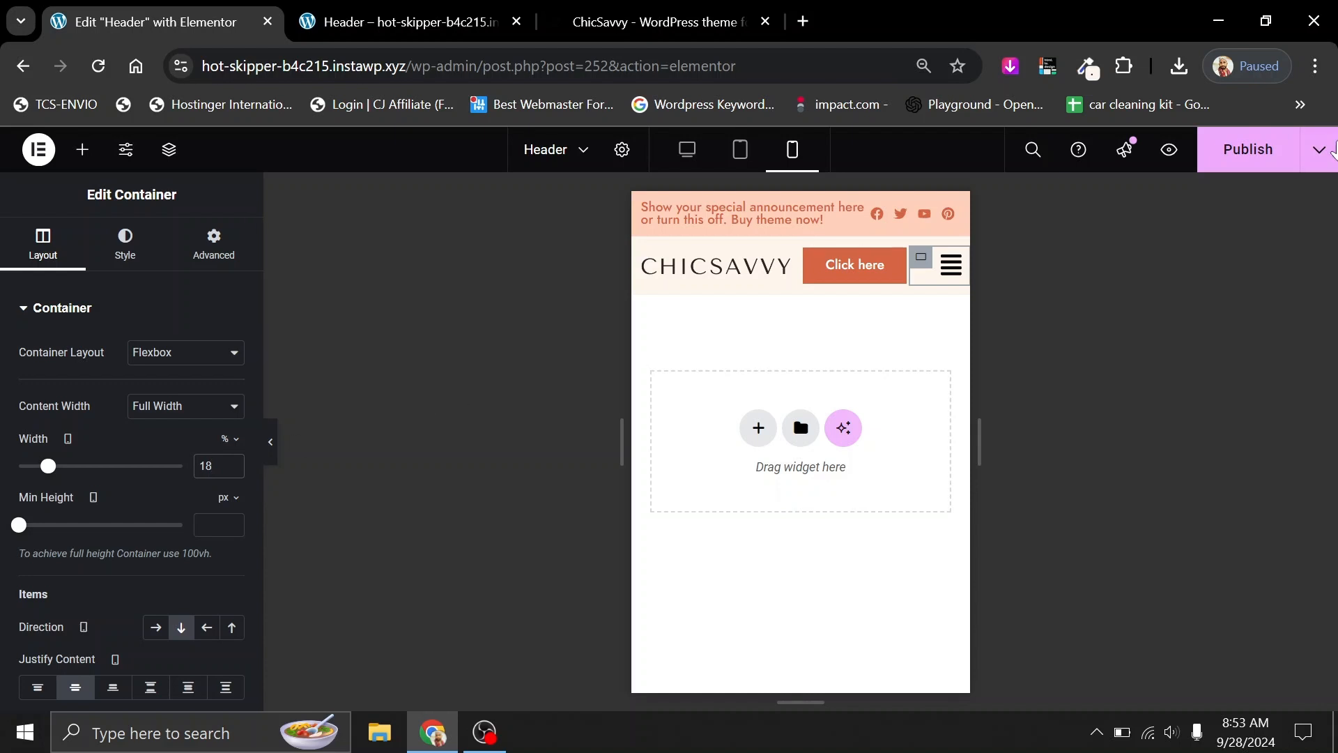
left_click(1248, 149)
left_click(353, 10)
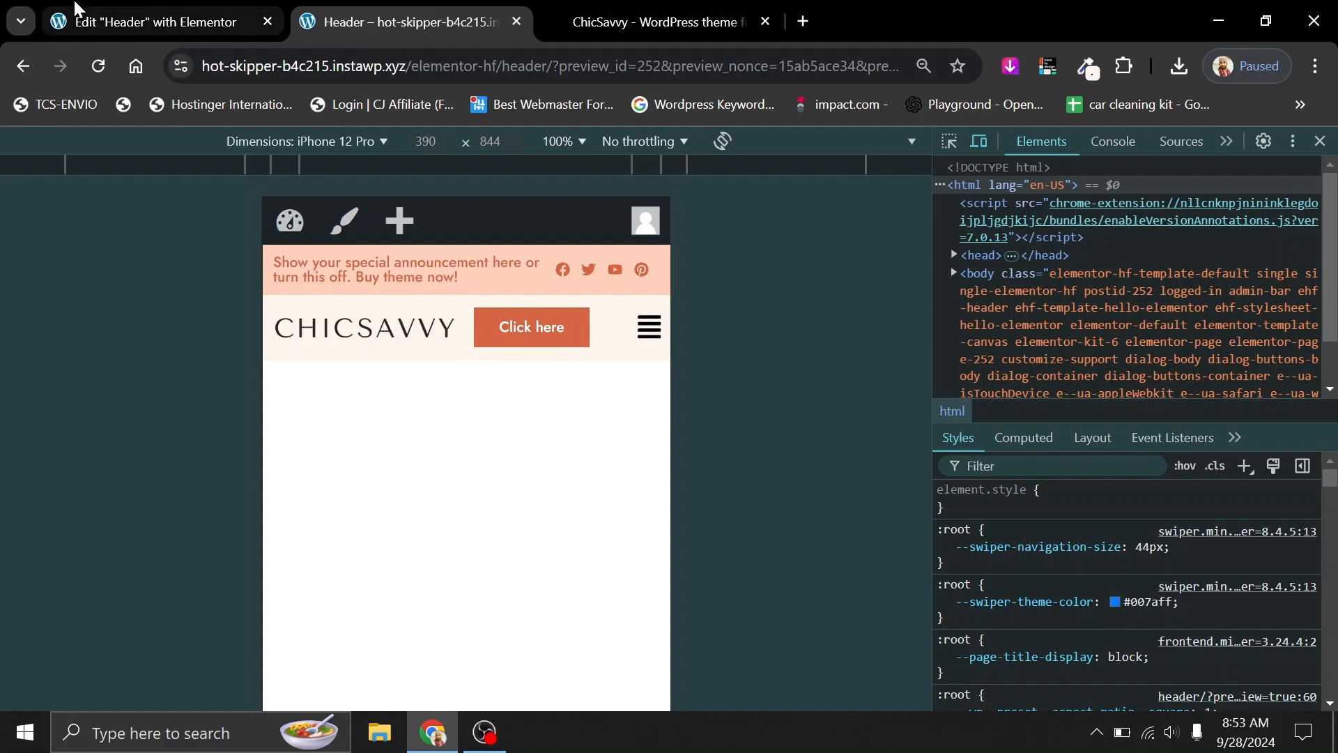
Return to the header editor and undo the last mobile width change of the menu's container.
left_click(174, 23)
key("ctrl+z")
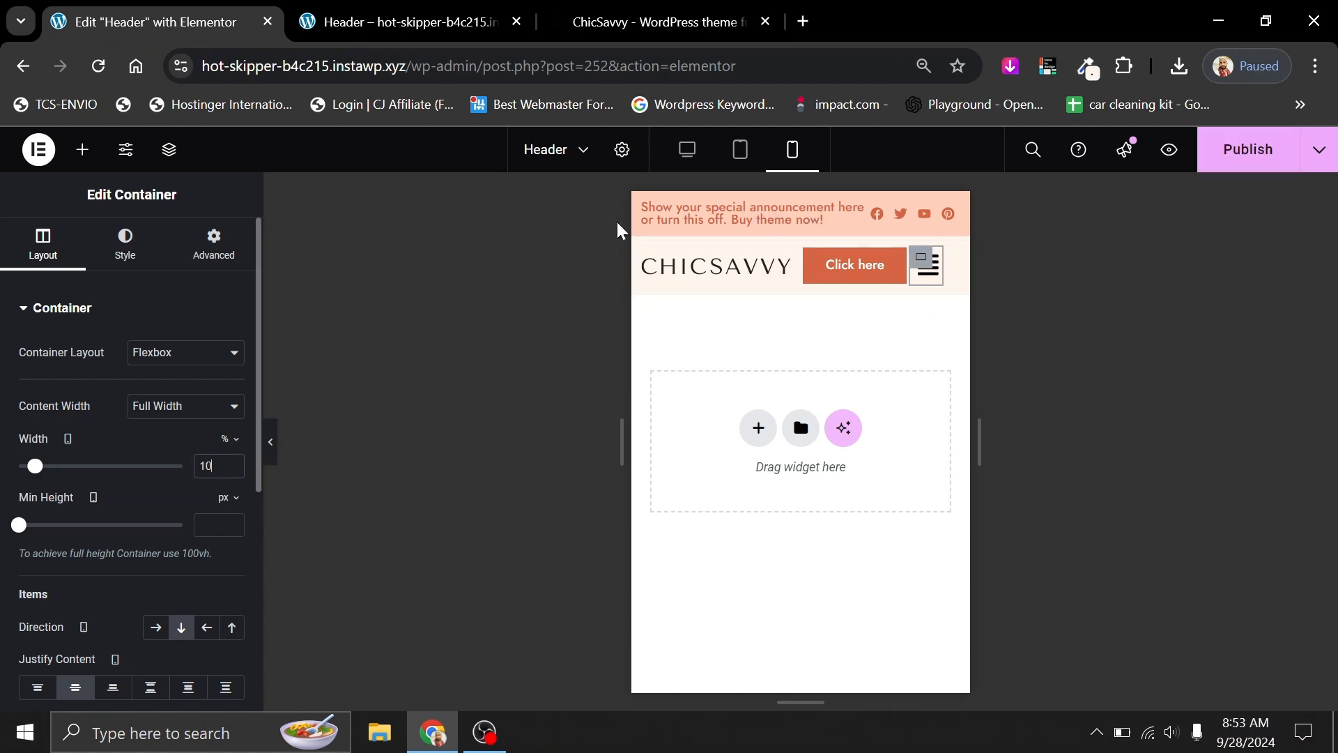
Set the mobile width of the container holding the button to 40% and check the header in the iPhone preview.
left_click(803, 262)
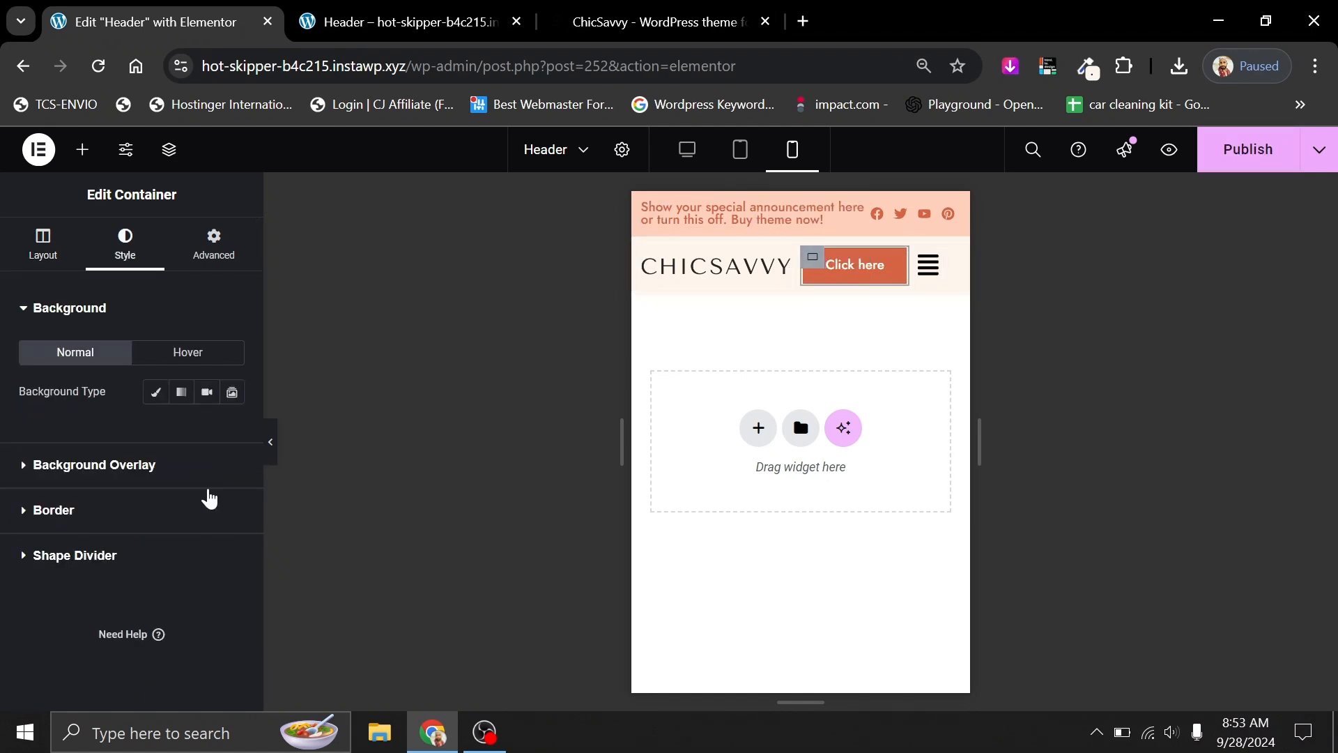
left_click(37, 243)
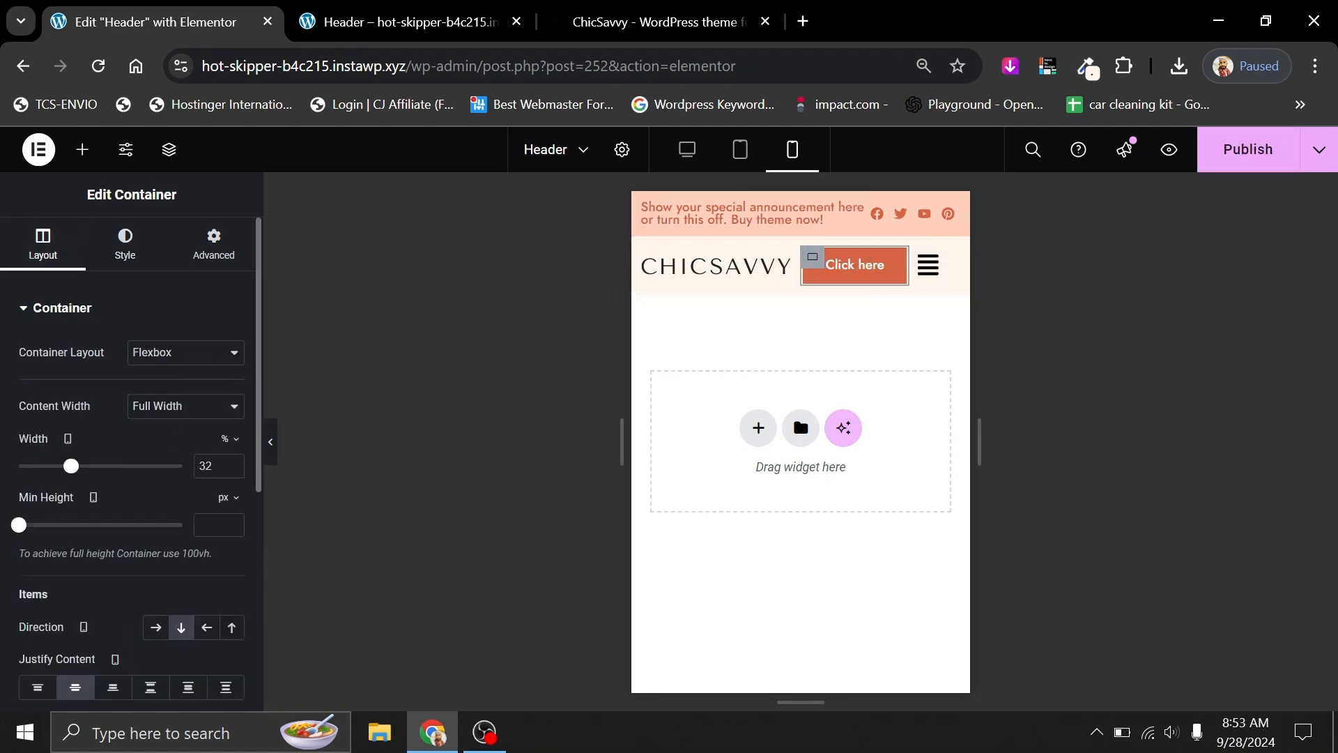
key("BackSpace")
key("BackSpace")
type("40")
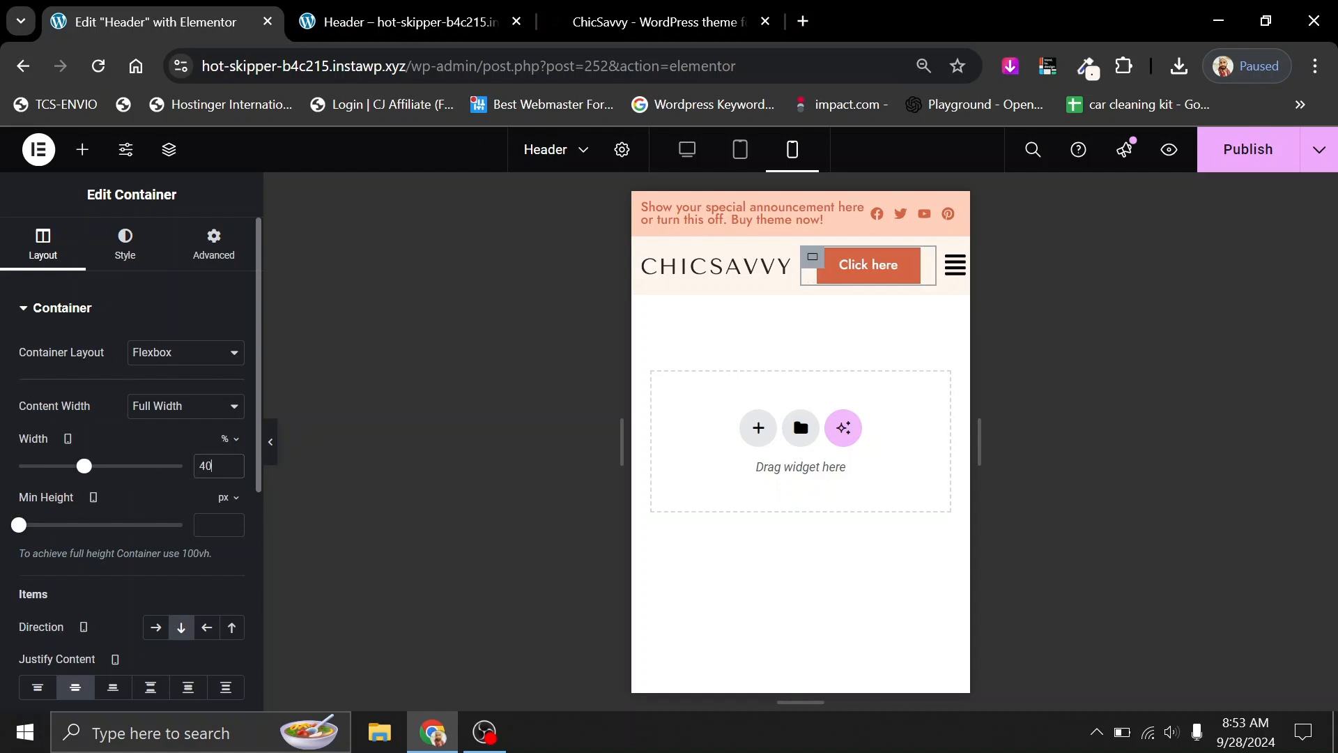
key("ctrl+Tab")
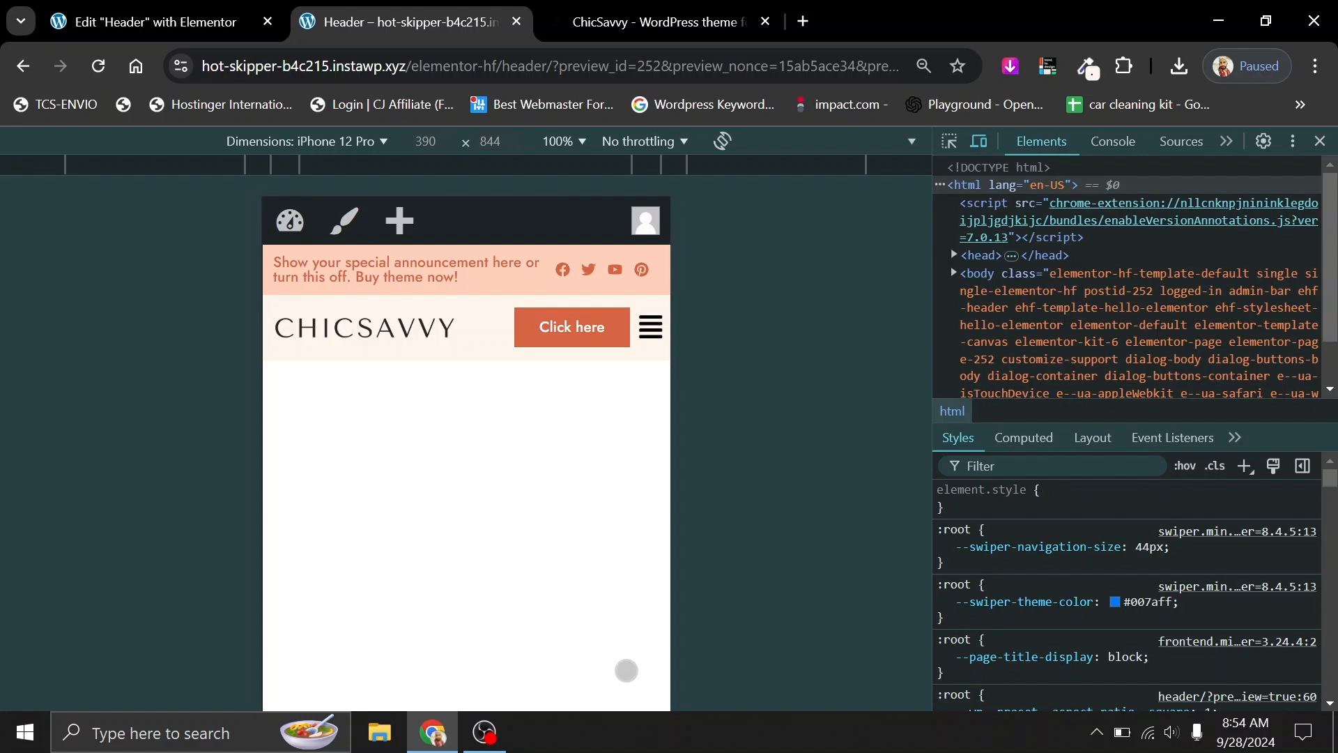
Unlink the button's mobile margin and padding values, set its right margin to 5 px, and publish the header.
left_click(196, 17)
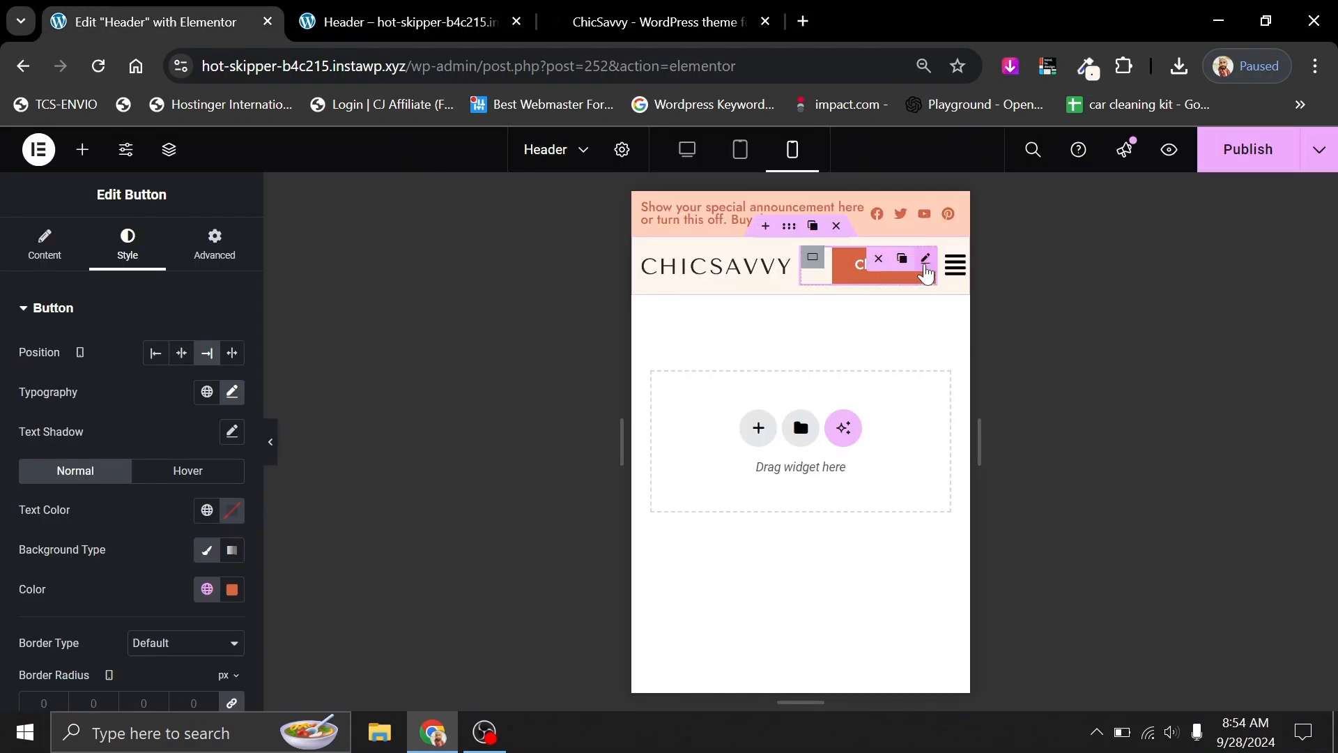
left_click(211, 248)
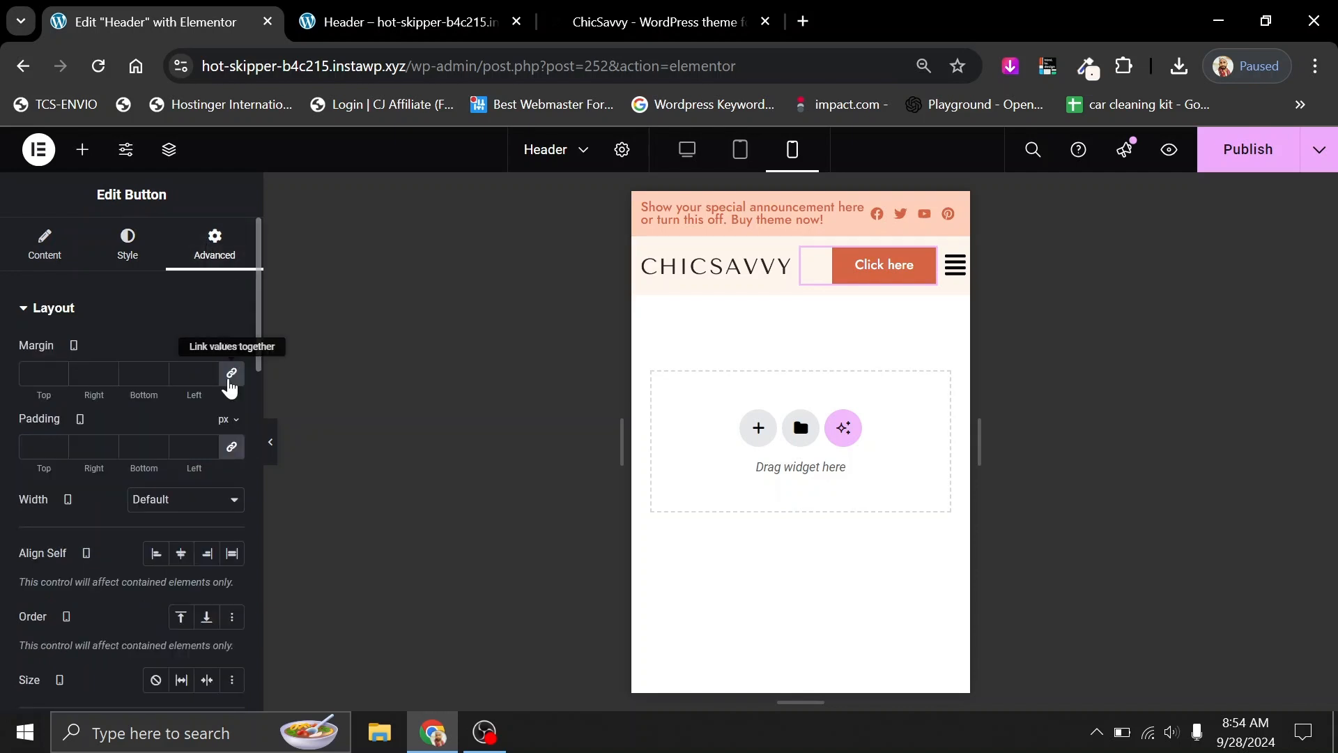
left_click(231, 380)
left_click(232, 449)
left_click(194, 373)
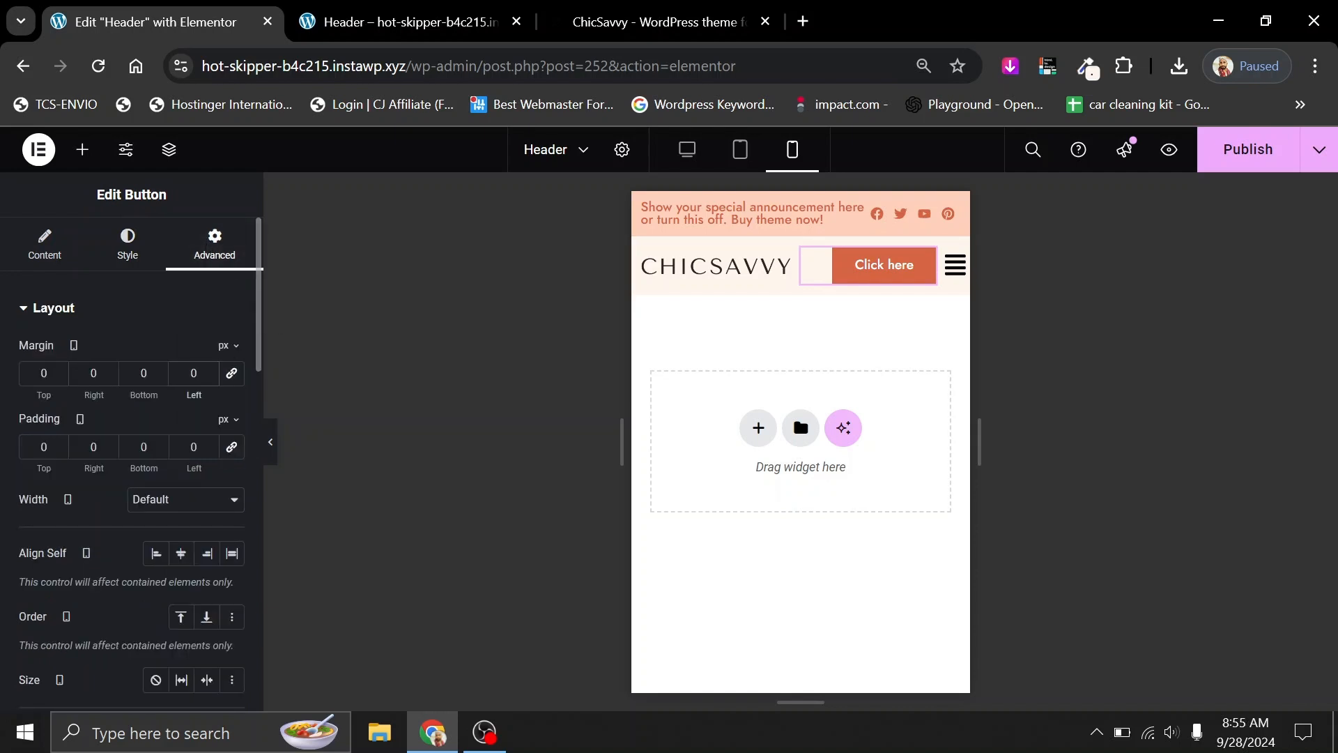
left_click(96, 374)
type("5")
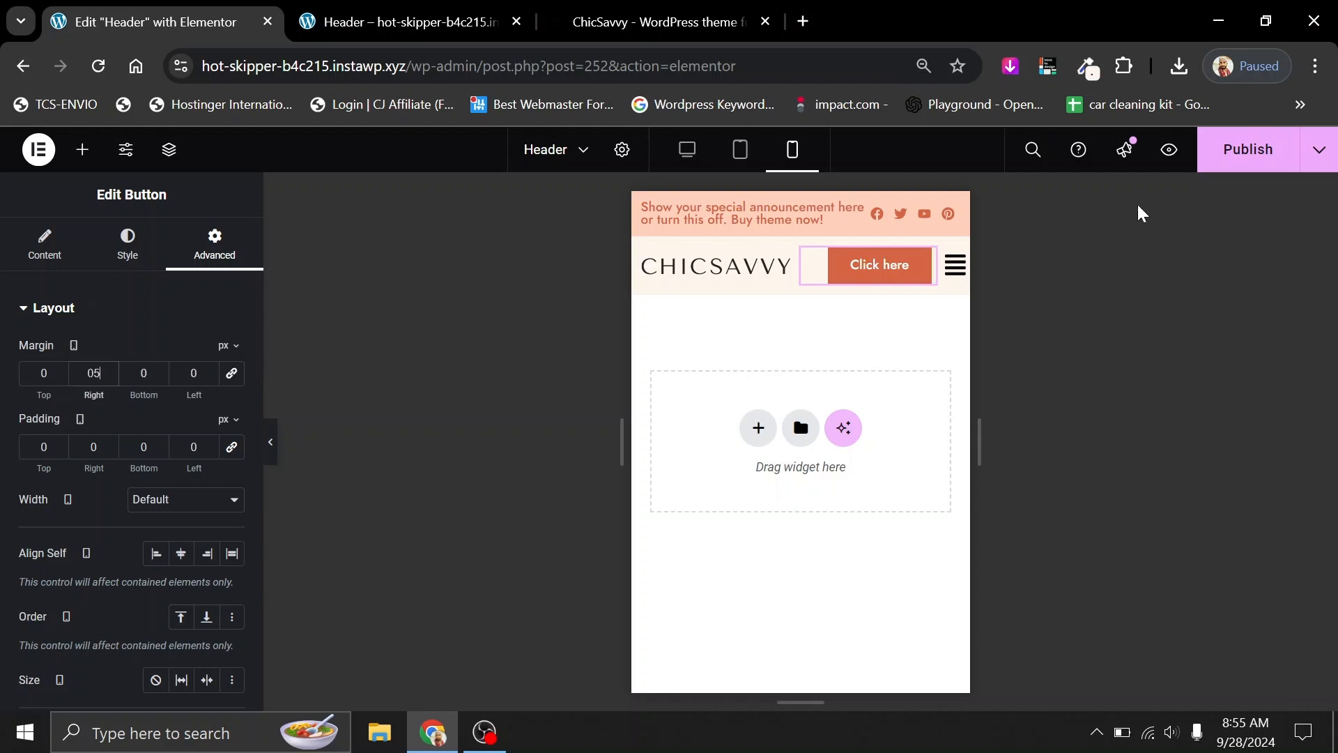
left_click(1250, 149)
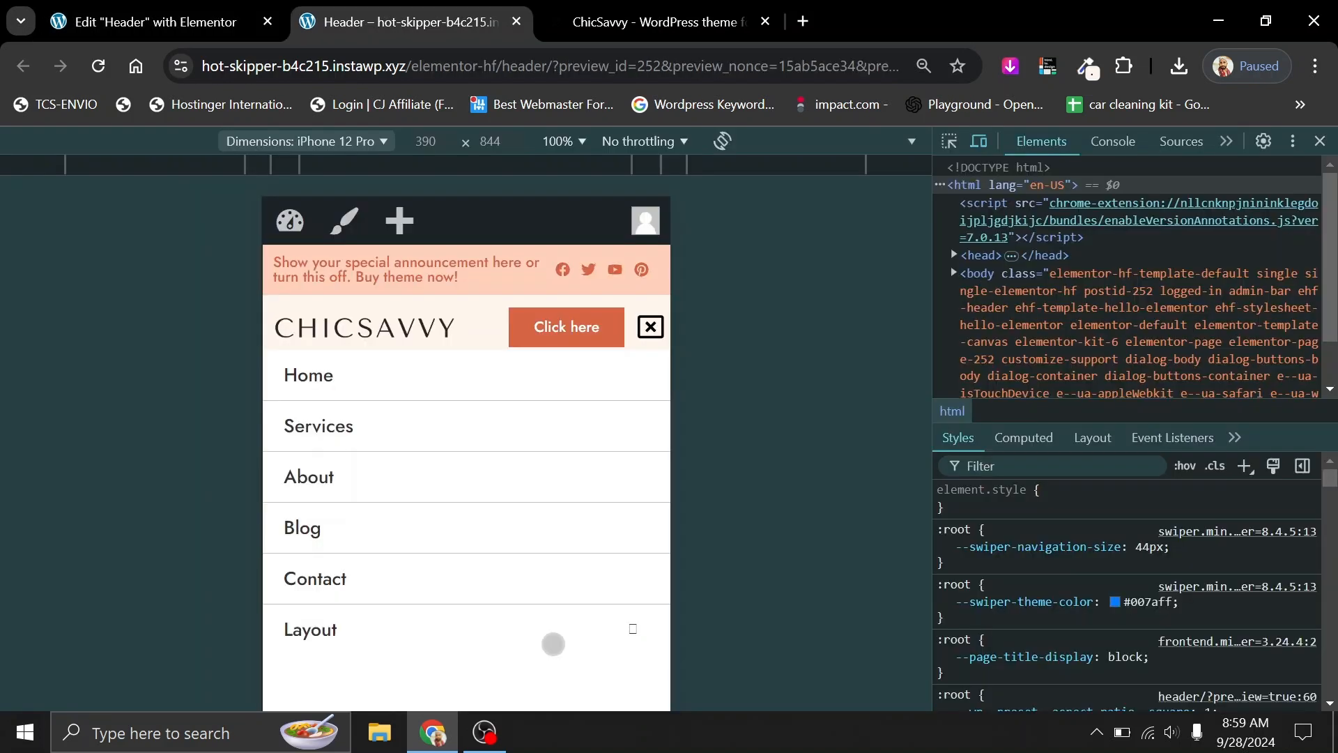